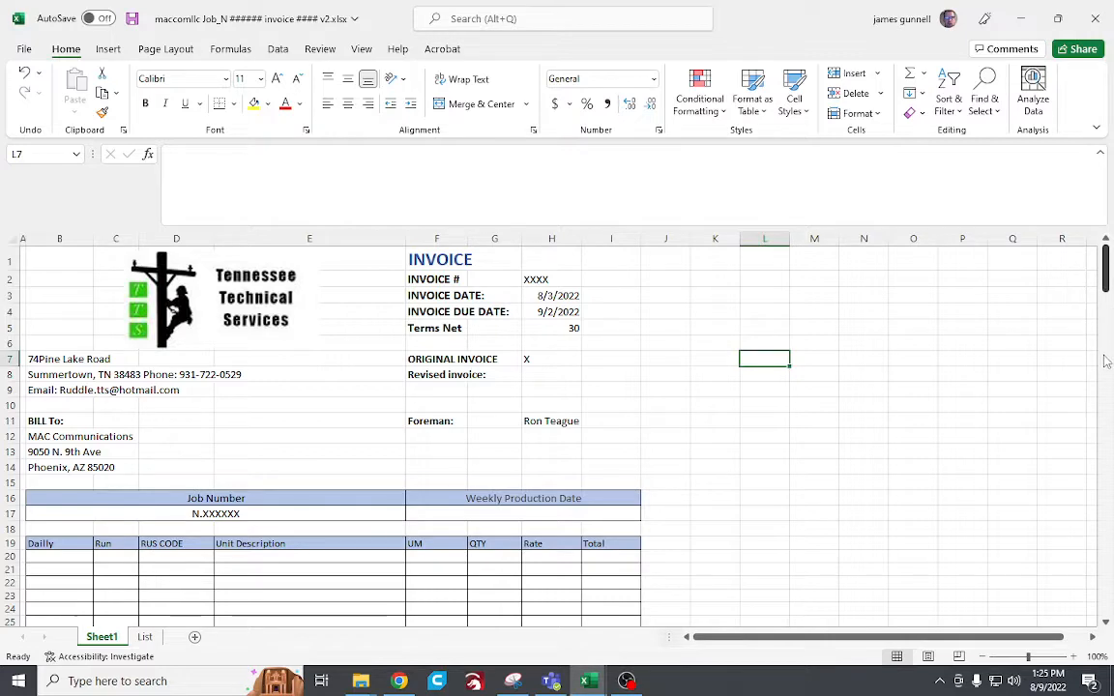
Look over the invoice template on Sheet1, and open the List sheet containing the RUS codes and rates.
{"action": "scroll", "coordinate": [1108, 320], "scroll_direction": "down", "scroll_amount": 6}
{"action": "left_click_drag", "start_coordinate": [1108, 311], "coordinate": [1112, 277]}
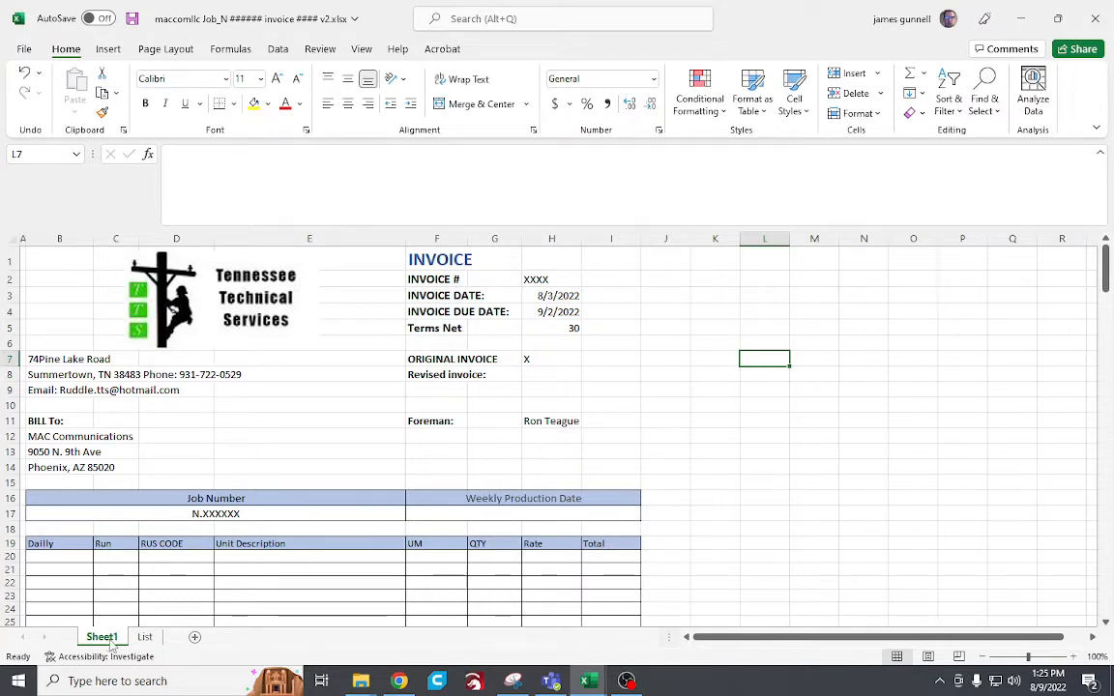
{"action": "left_click", "coordinate": [145, 637]}
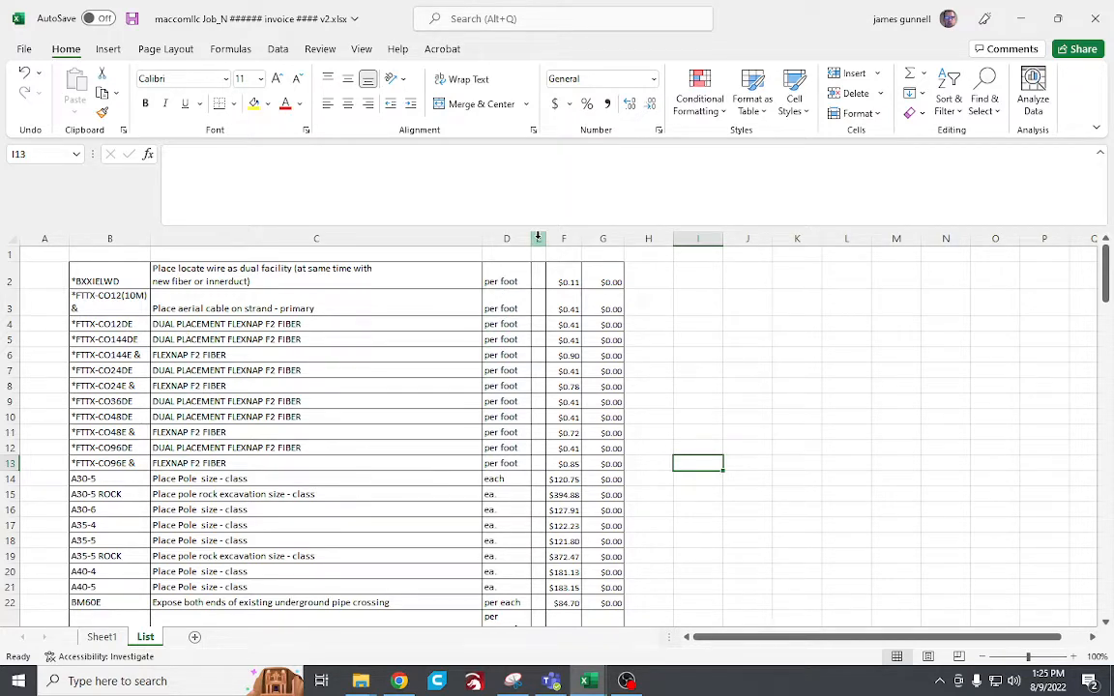
{"action": "left_click", "coordinate": [160, 303]}
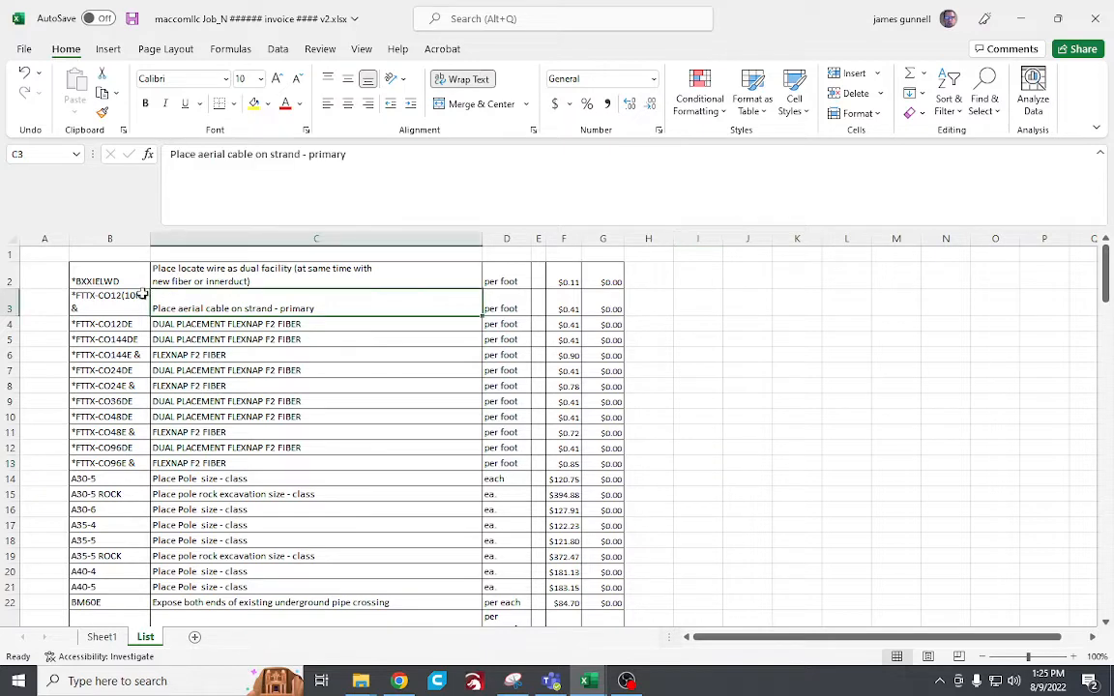
{"action": "left_click", "coordinate": [141, 293]}
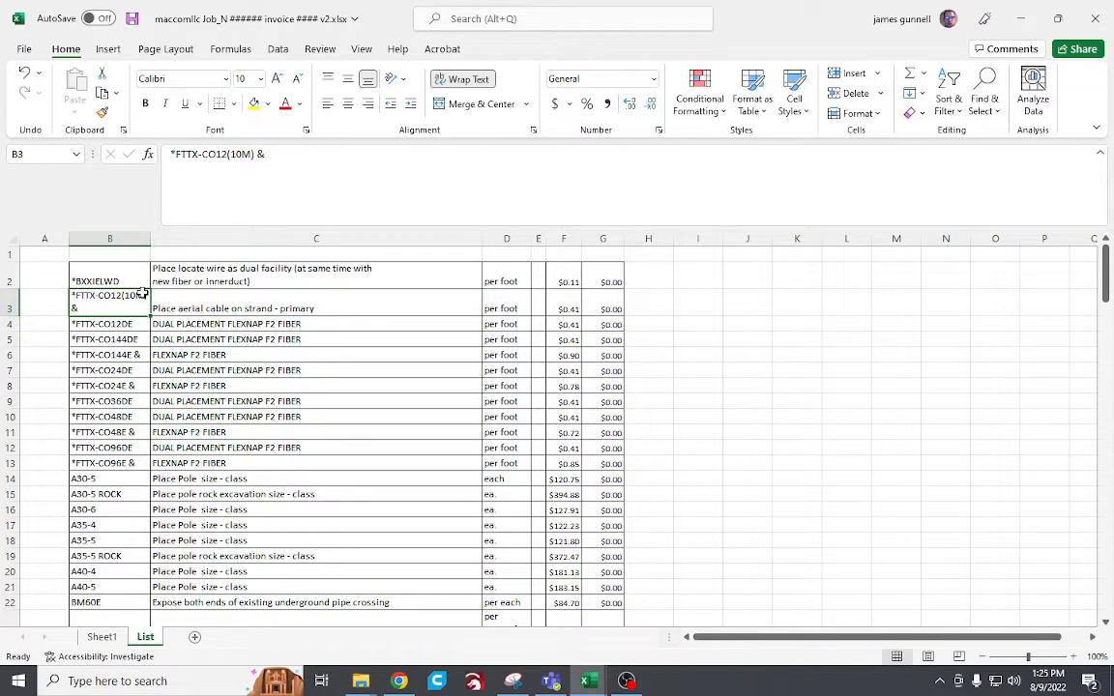
Review the Productlist and RUSCode named ranges and their cell references in the Name Manager.
{"action": "key", "text": "ctrl+F3"}
{"action": "left_click_drag", "start_coordinate": [833, 89], "coordinate": [580, 281]}
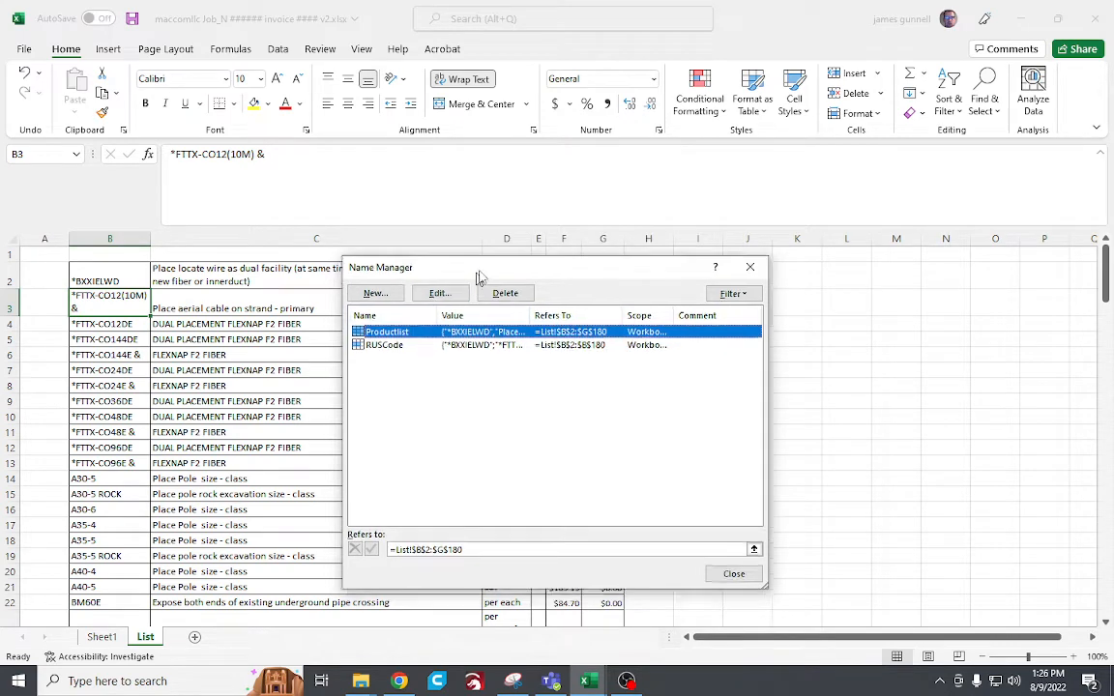
{"action": "left_click_drag", "start_coordinate": [474, 278], "coordinate": [732, 120]}
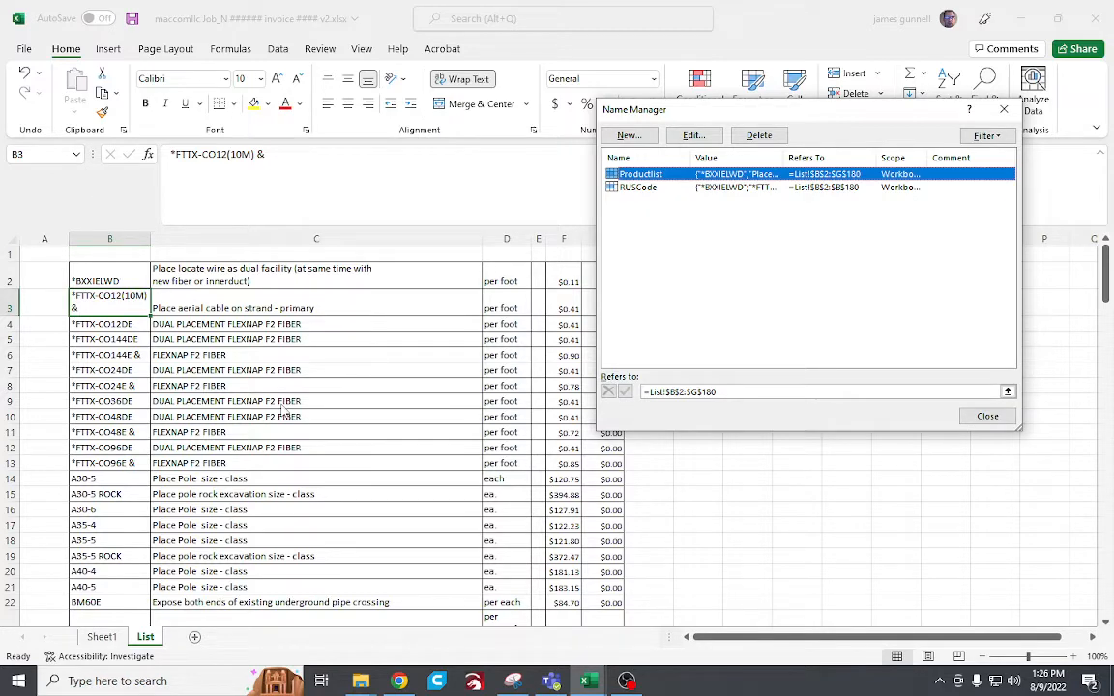
{"action": "left_click", "coordinate": [987, 415]}
{"action": "left_click", "coordinate": [104, 271]}
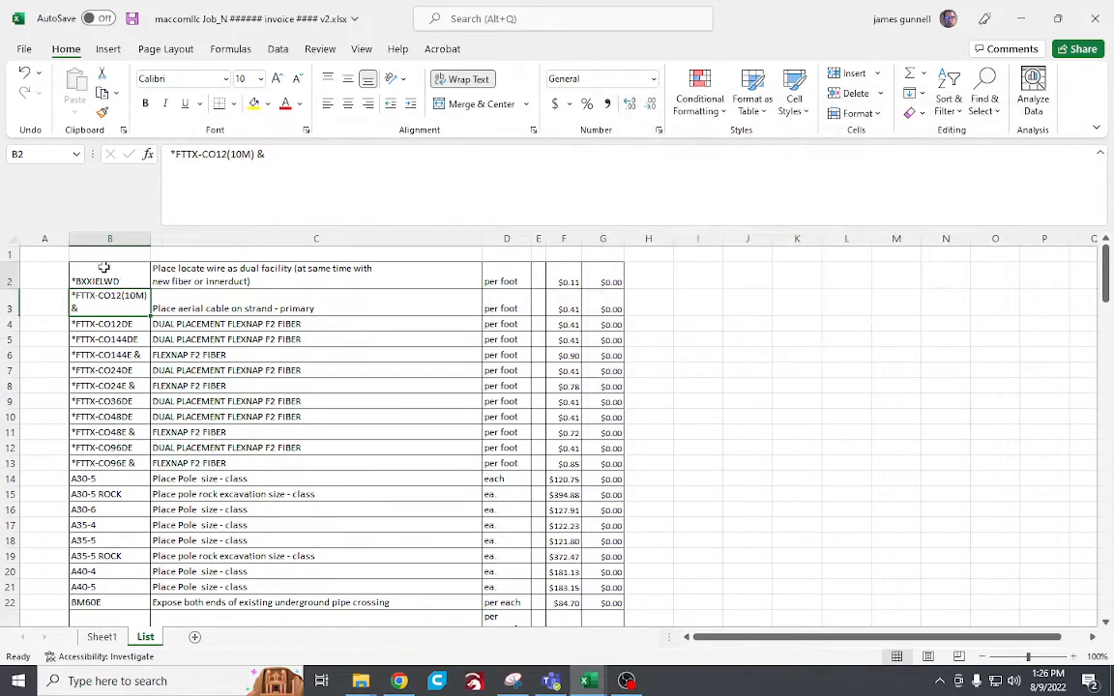
{"action": "left_click_drag", "start_coordinate": [103, 271], "coordinate": [455, 417]}
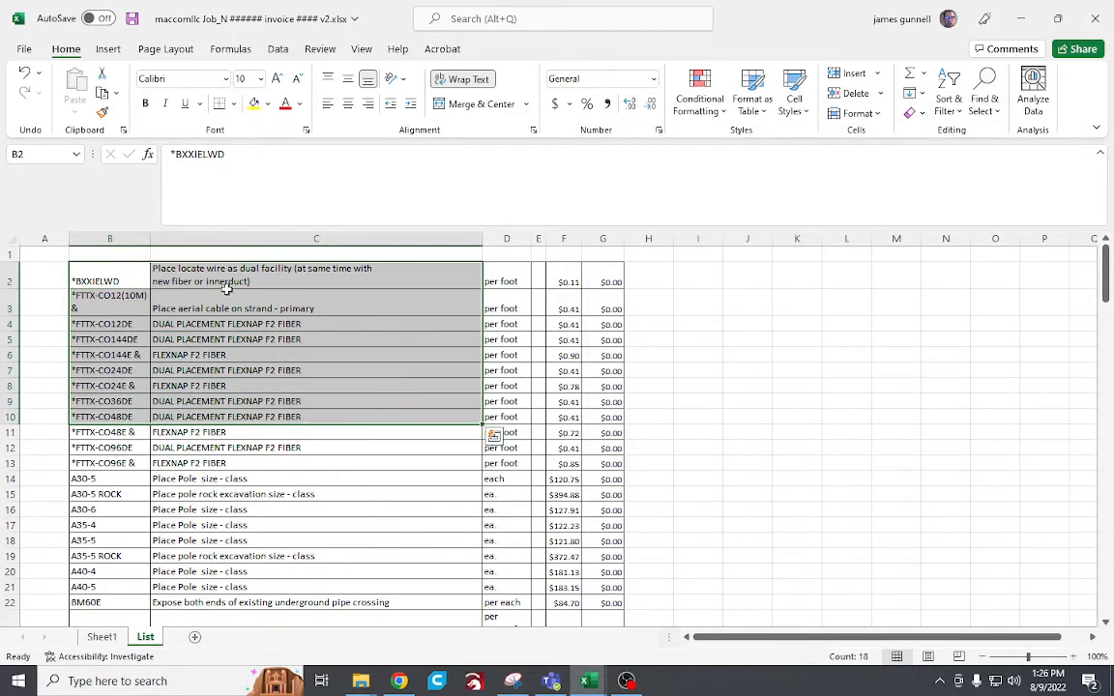
{"action": "left_click", "coordinate": [114, 296]}
{"action": "left_click_drag", "start_coordinate": [58, 256], "coordinate": [627, 606]}
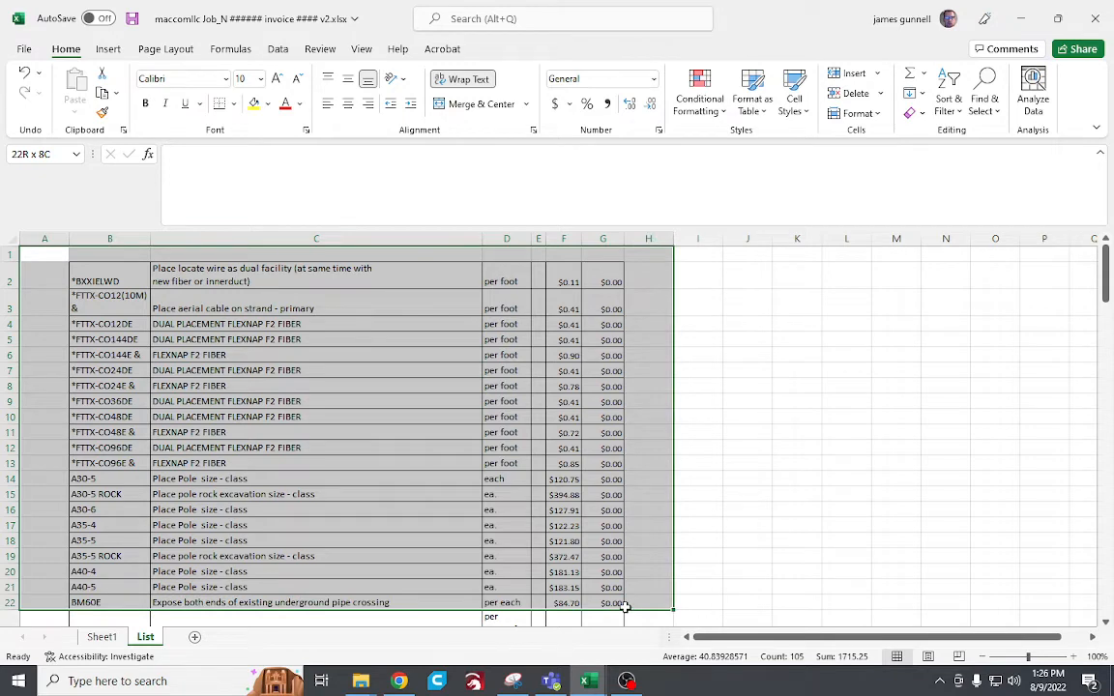
{"action": "left_click_drag", "start_coordinate": [626, 606], "coordinate": [627, 606]}
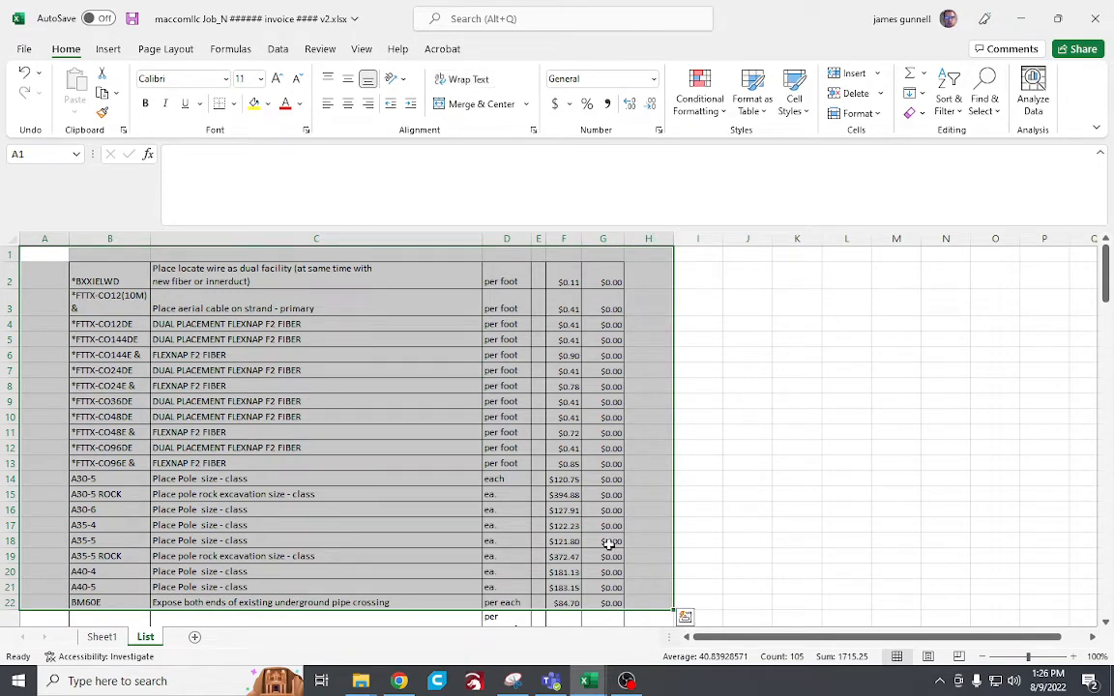
{"action": "left_click", "coordinate": [715, 386]}
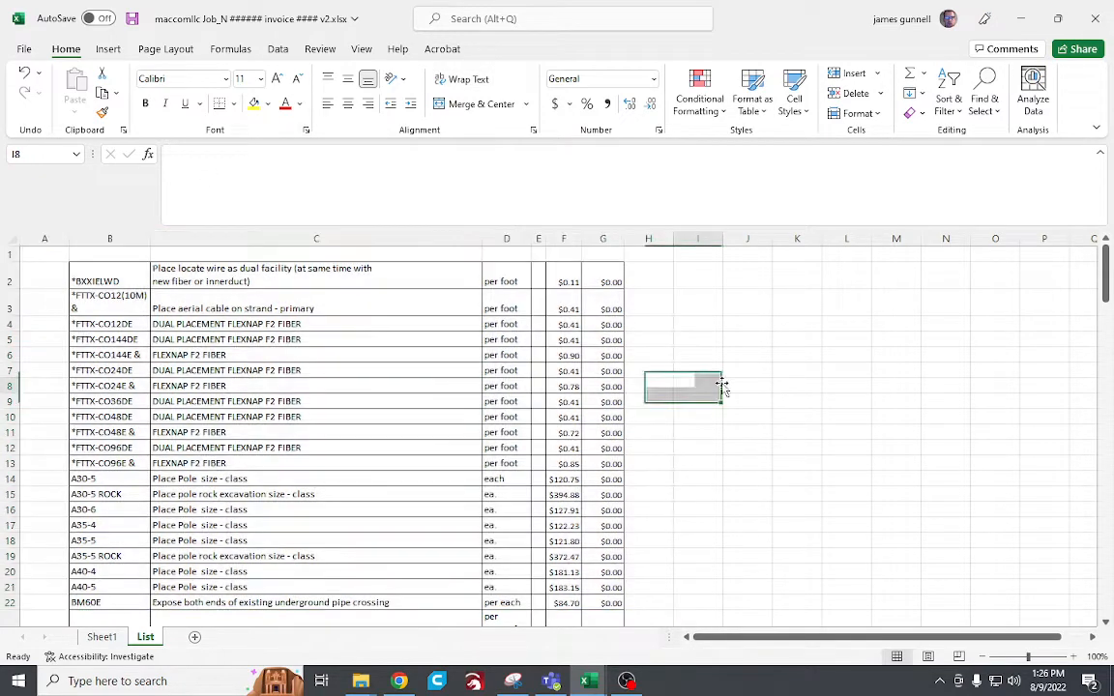
Select the Productlist named range and examine which rows and columns of the List sheet it covers.
{"action": "left_click", "coordinate": [76, 154]}
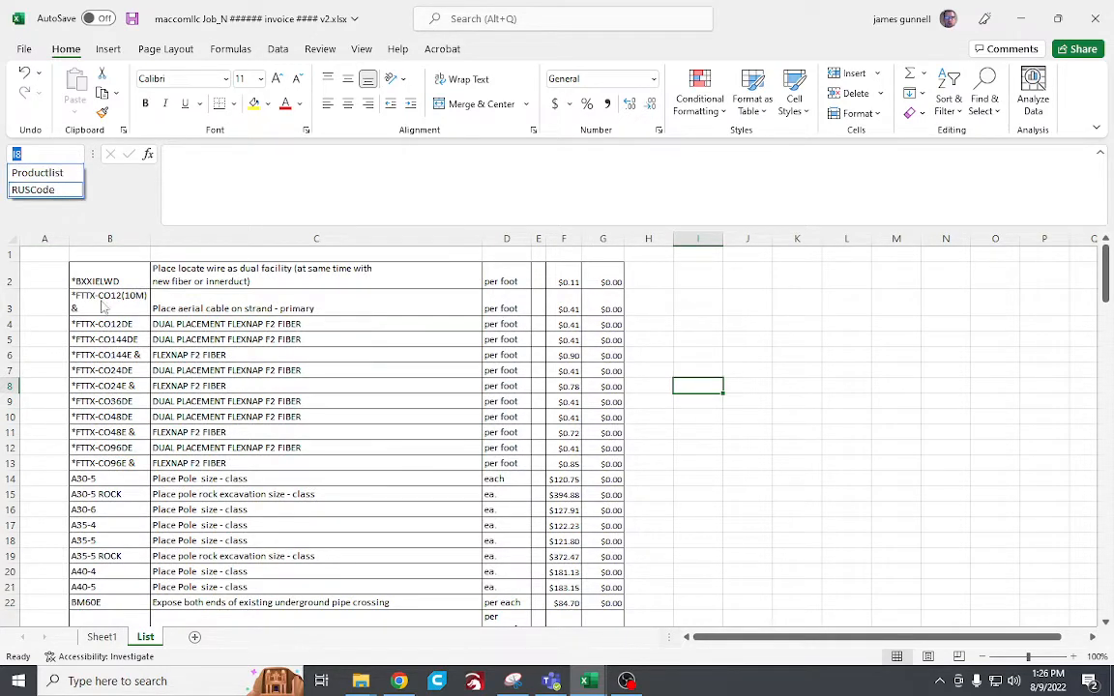
{"action": "left_click", "coordinate": [144, 333]}
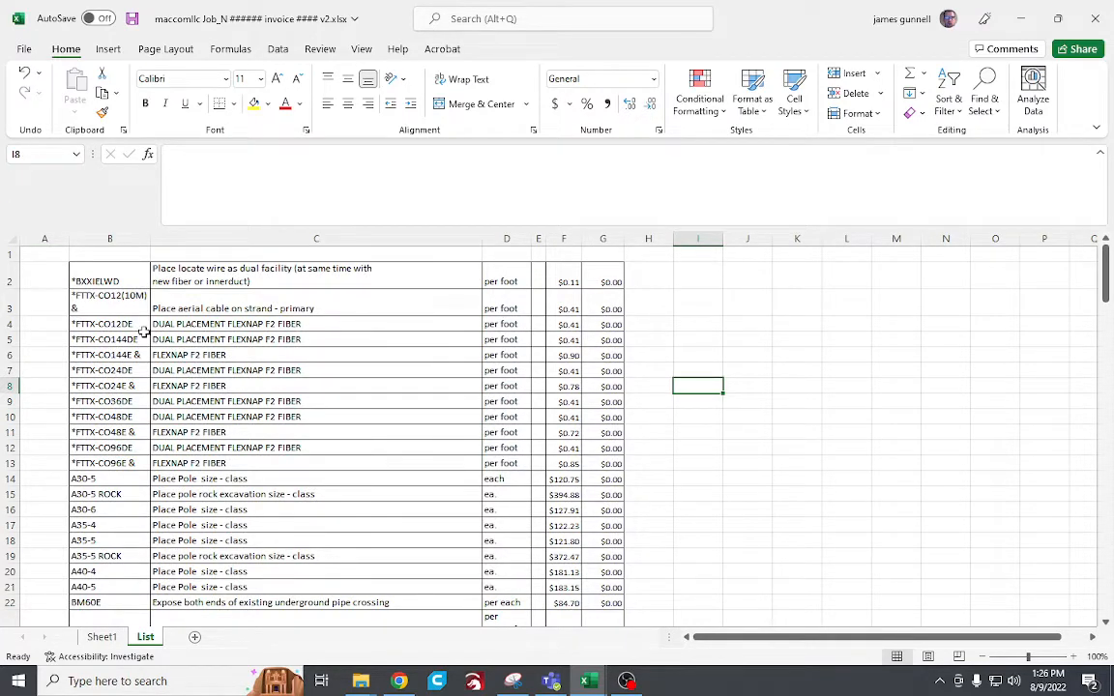
{"action": "left_click", "coordinate": [76, 154]}
{"action": "left_click", "coordinate": [66, 182]}
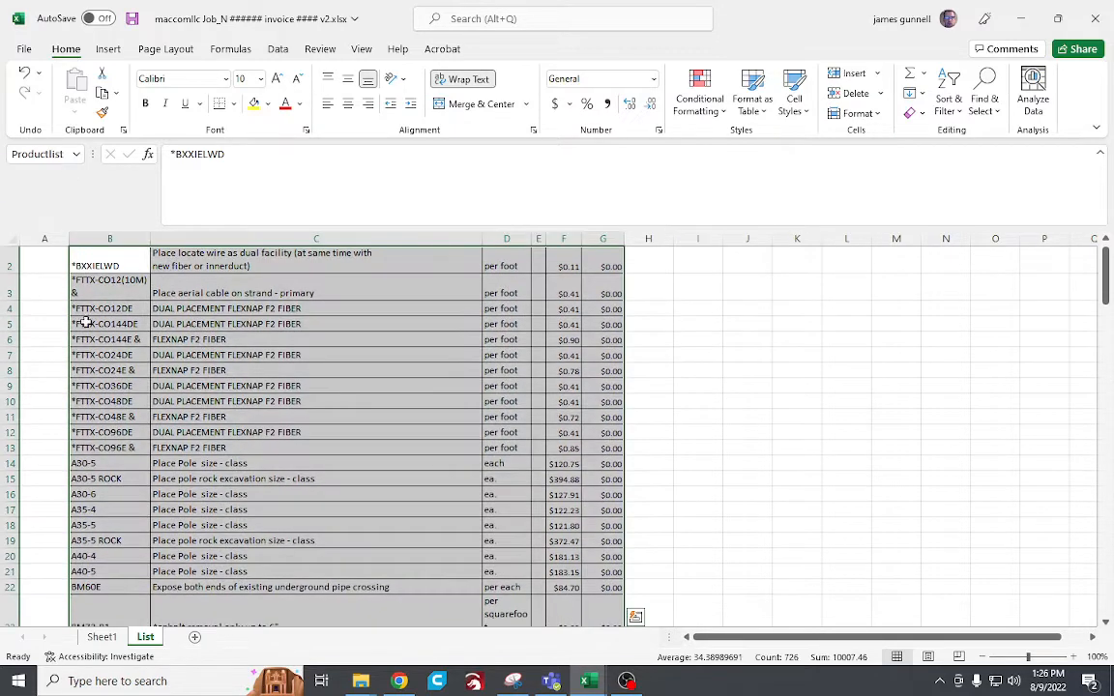
{"action": "scroll", "coordinate": [398, 403], "scroll_direction": "down", "scroll_amount": 8}
{"action": "scroll", "coordinate": [398, 402], "scroll_direction": "down", "scroll_amount": 2}
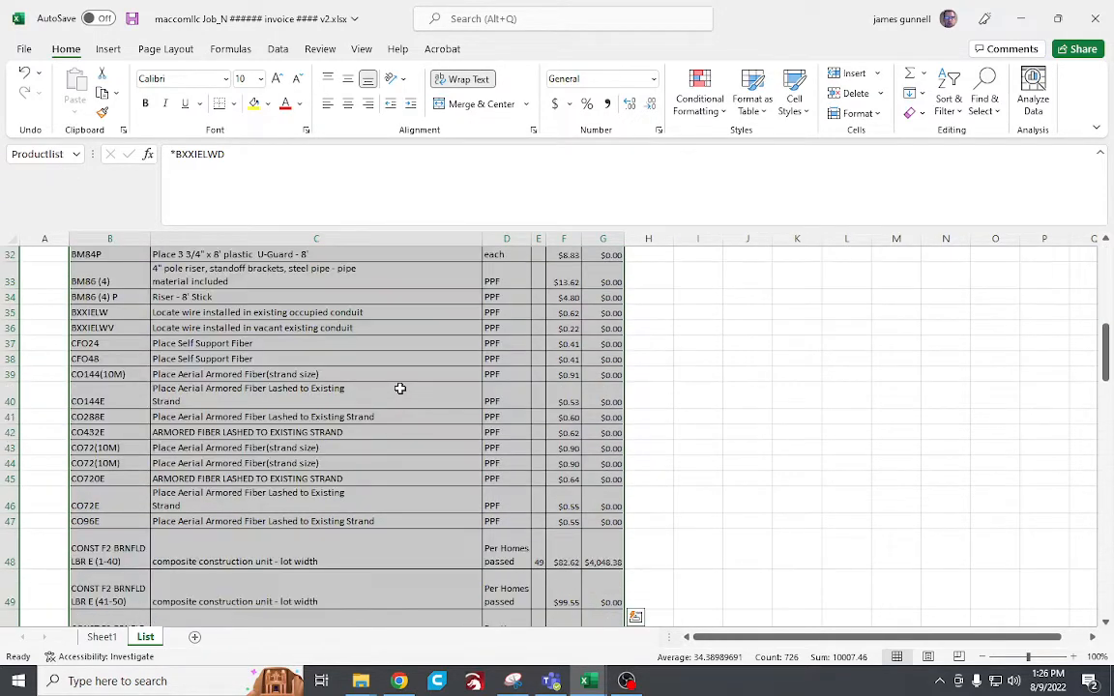
{"action": "scroll", "coordinate": [360, 352], "scroll_direction": "up", "scroll_amount": 10}
{"action": "left_click", "coordinate": [213, 302]}
Select the RUSCode named range and examine its extent down the code column of the List sheet.
{"action": "left_click", "coordinate": [77, 153]}
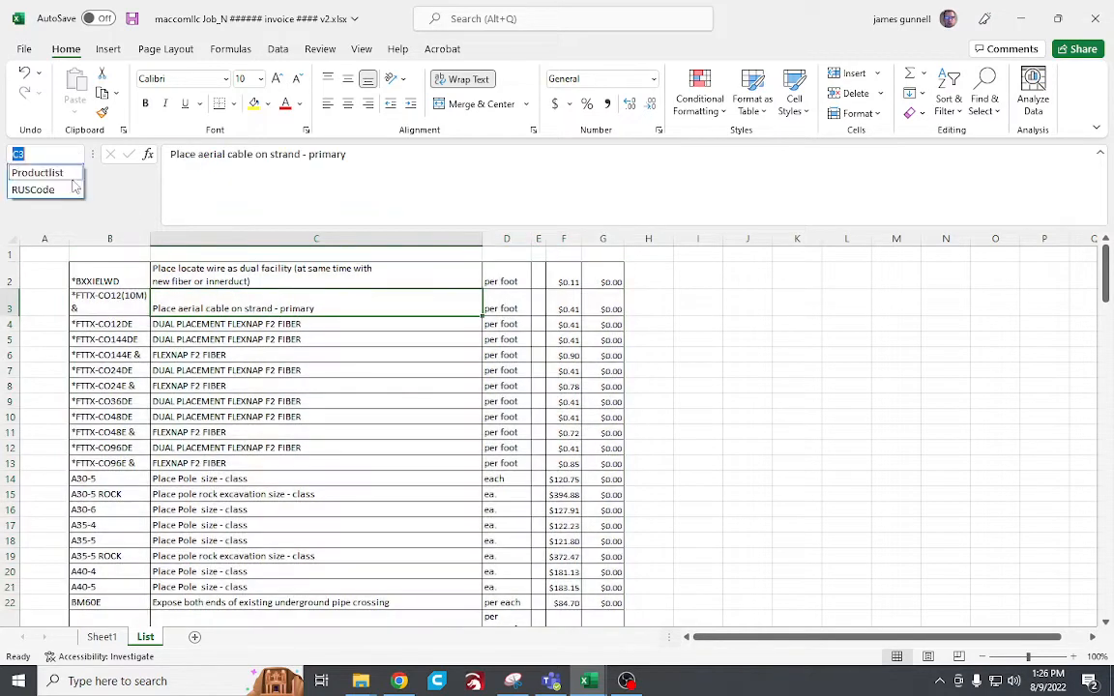
{"action": "left_click", "coordinate": [38, 186]}
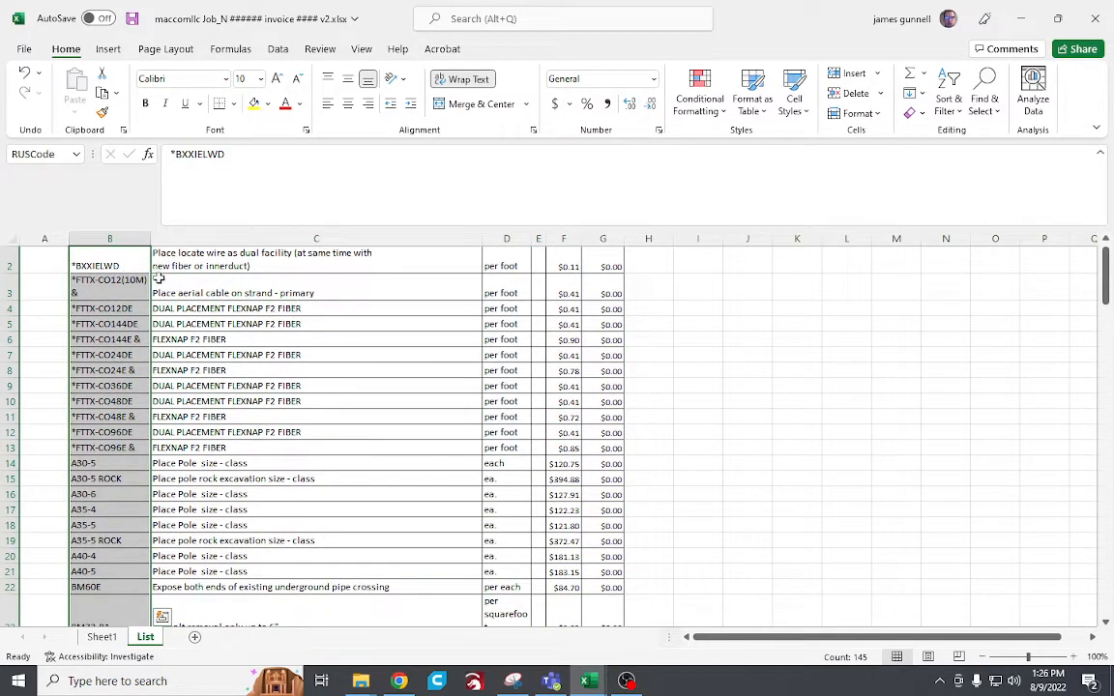
{"action": "scroll", "coordinate": [135, 416], "scroll_direction": "down", "scroll_amount": 15}
{"action": "scroll", "coordinate": [123, 416], "scroll_direction": "down", "scroll_amount": 6}
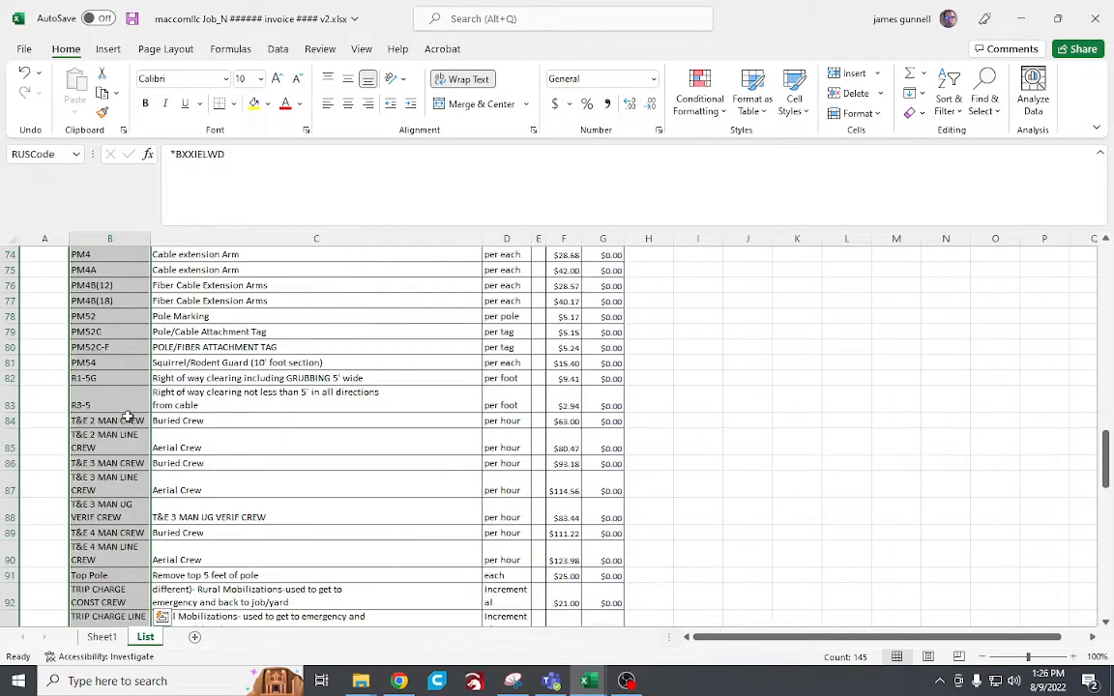
{"action": "scroll", "coordinate": [116, 416], "scroll_direction": "up", "scroll_amount": 20}
{"action": "scroll", "coordinate": [116, 416], "scroll_direction": "up", "scroll_amount": 2}
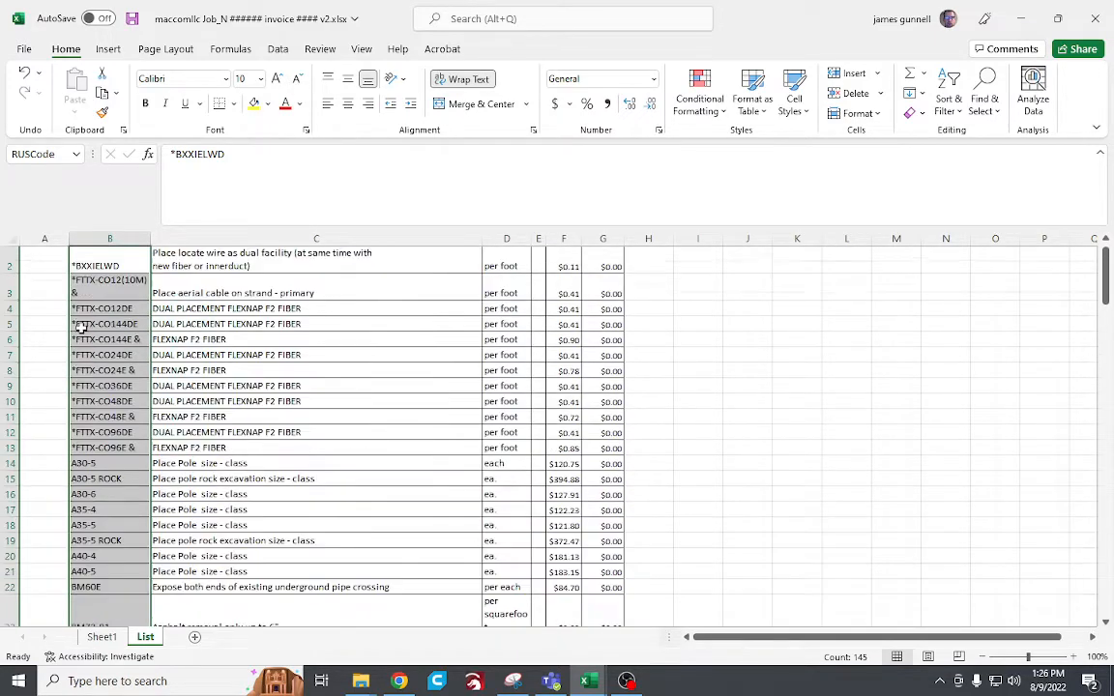
{"action": "scroll", "coordinate": [97, 309], "scroll_direction": "down", "scroll_amount": 20}
{"action": "scroll", "coordinate": [100, 287], "scroll_direction": "down", "scroll_amount": 8}
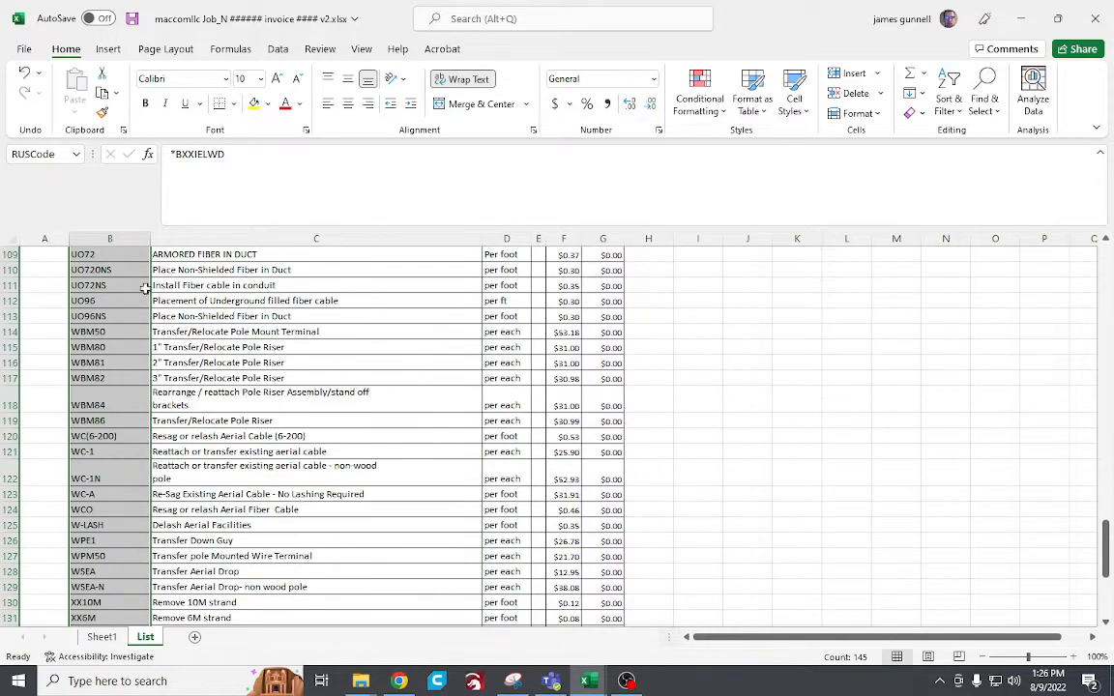
{"action": "left_click", "coordinate": [664, 332]}
Return to Sheet1 and set the invoice date to 8/15/2022.
{"action": "left_click", "coordinate": [101, 637]}
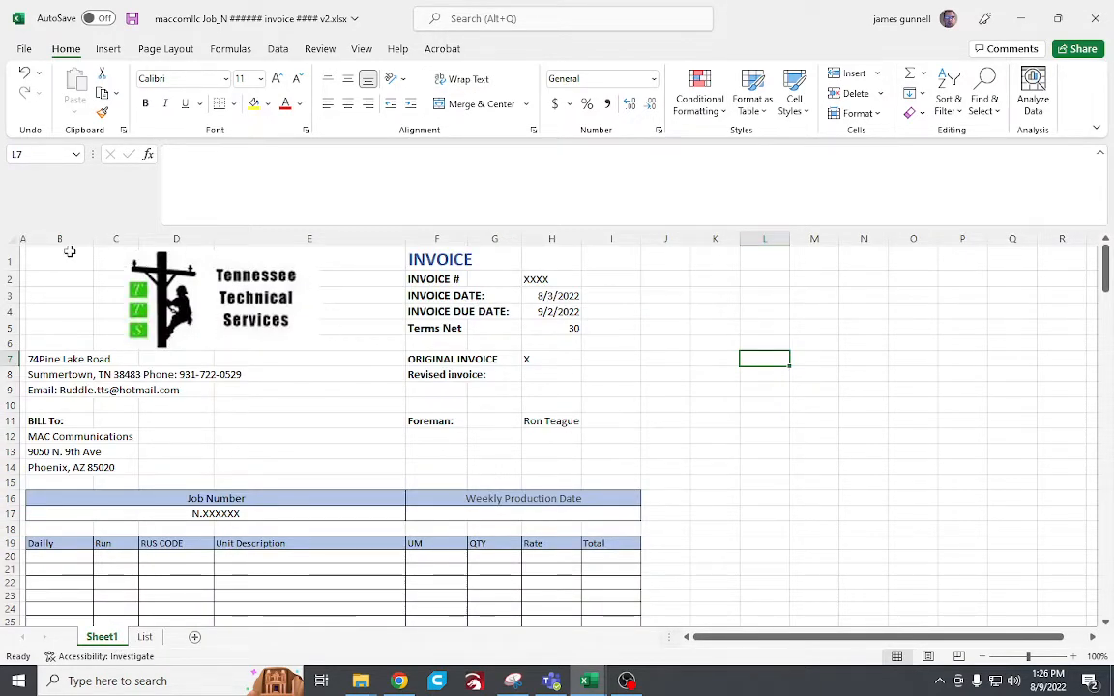
{"action": "mouse_move", "coordinate": [70, 253]}
{"action": "left_mouse_down"}
{"action": "mouse_move", "coordinate": [142, 348]}
{"action": "mouse_move", "coordinate": [646, 495]}
{"action": "mouse_move", "coordinate": [630, 521]}
{"action": "left_mouse_up"}
{"action": "left_click", "coordinate": [715, 405]}
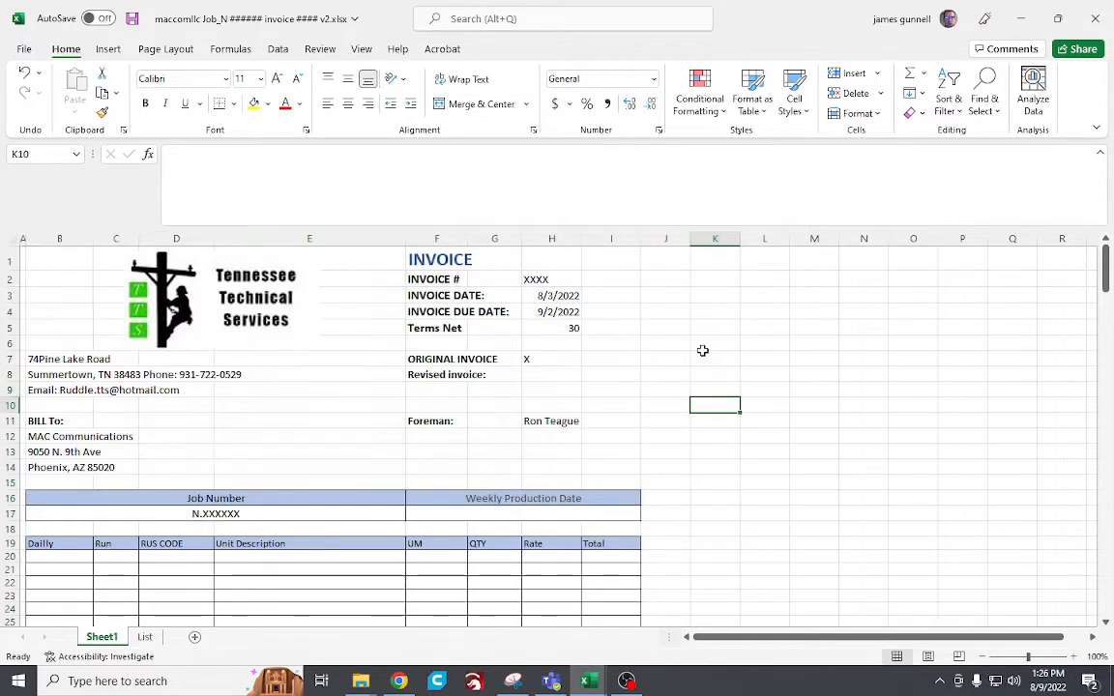
{"action": "left_click", "coordinate": [563, 297]}
{"action": "double_click", "coordinate": [557, 297]}
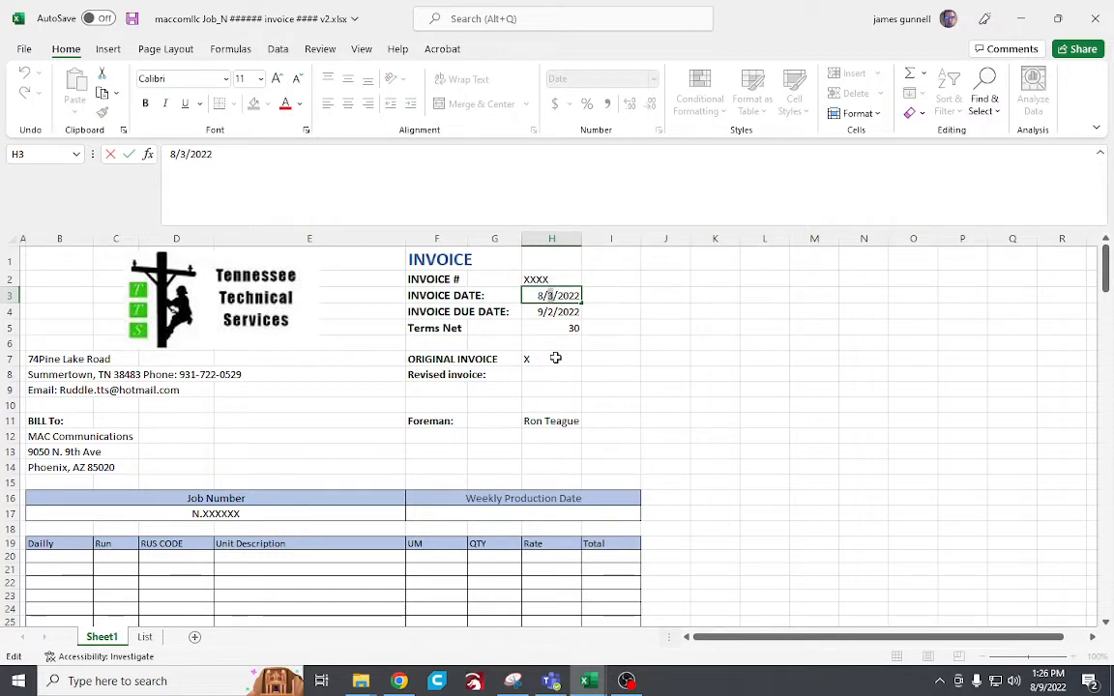
{"action": "key", "text": "BackSpace"}
{"action": "type", "text": "15"}
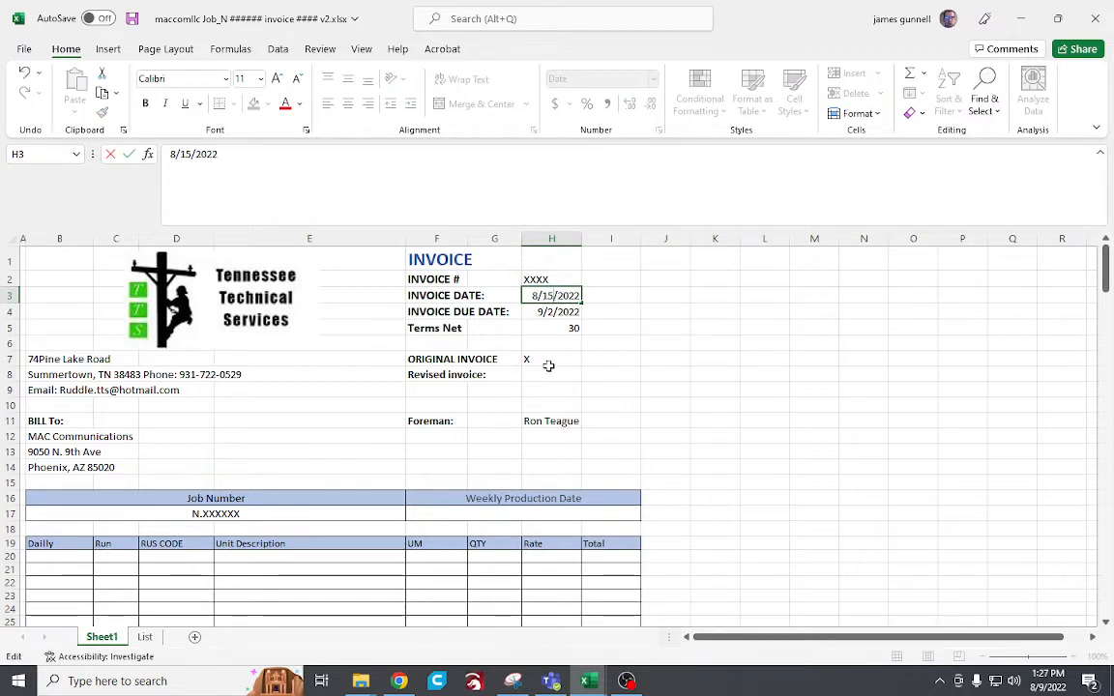
{"action": "key", "text": "Return"}
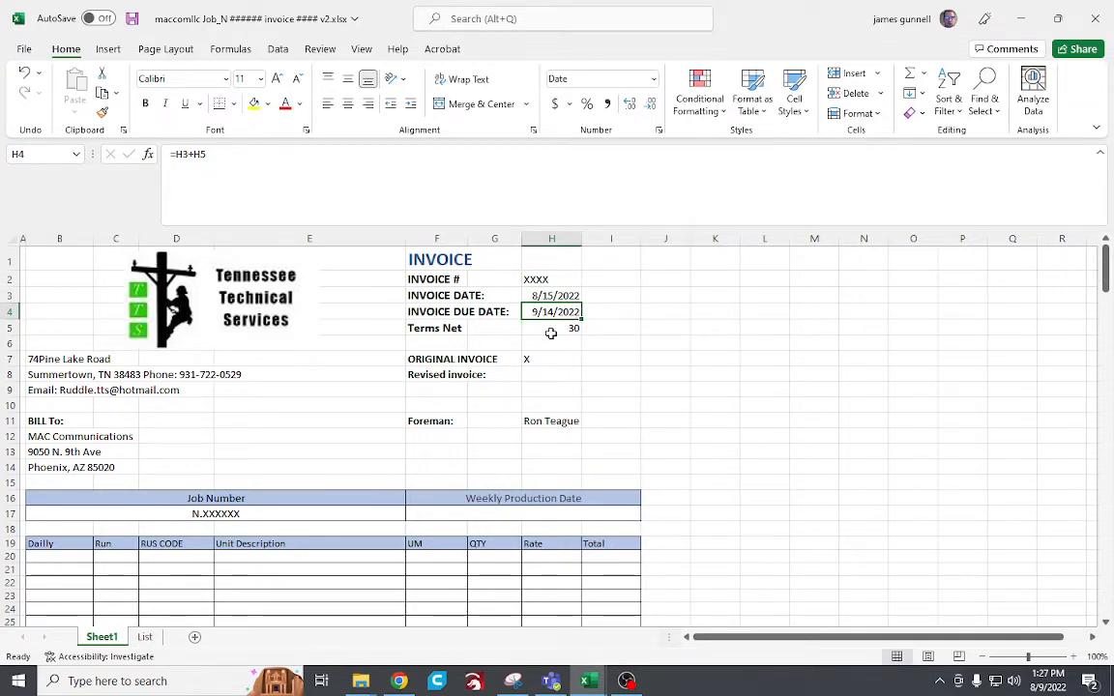
Inspect the invoice due date formula and test it by setting Terms Net to 15 and restoring it to 30.
{"action": "key", "text": "F2"}
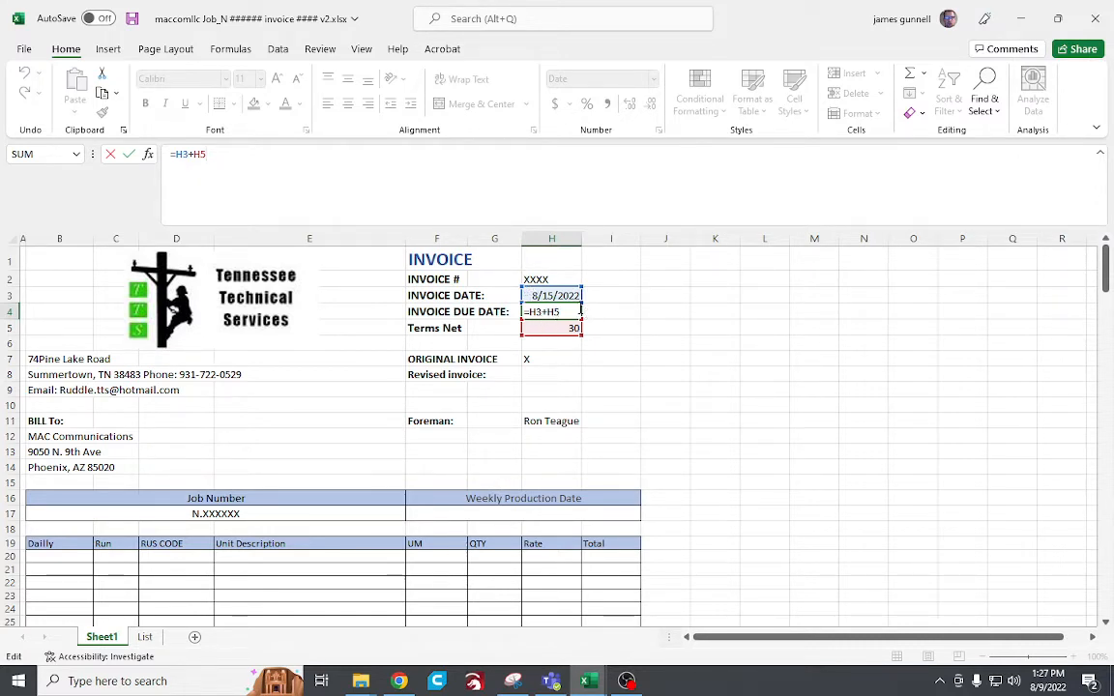
{"action": "key", "text": "ctrl+Return"}
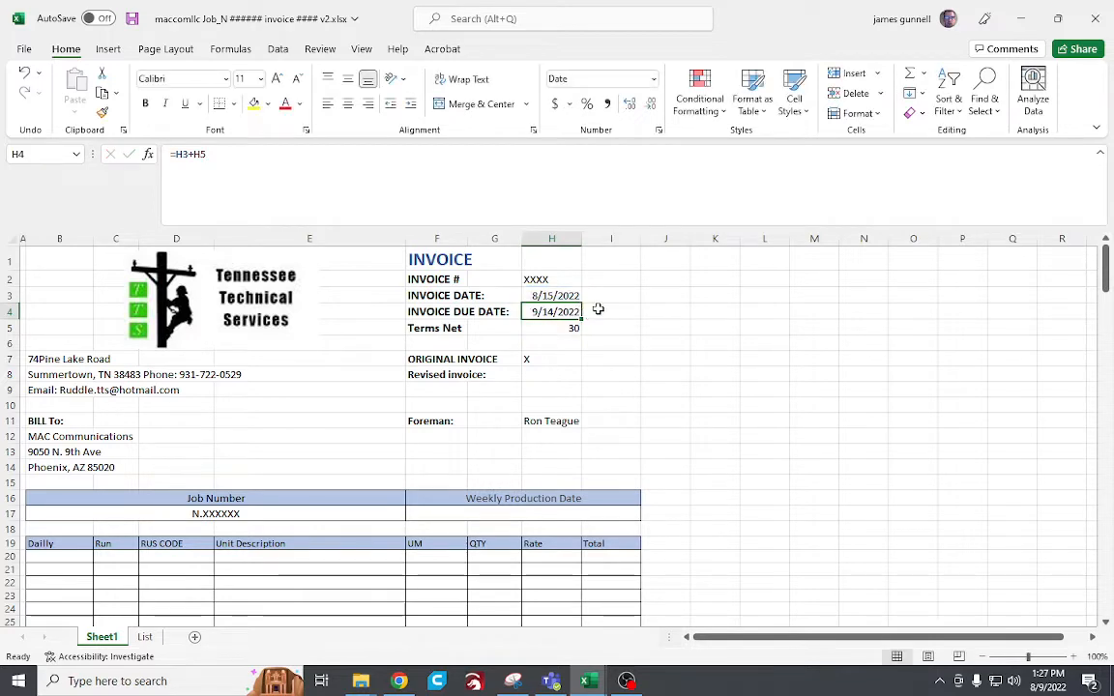
{"action": "left_click", "coordinate": [572, 328]}
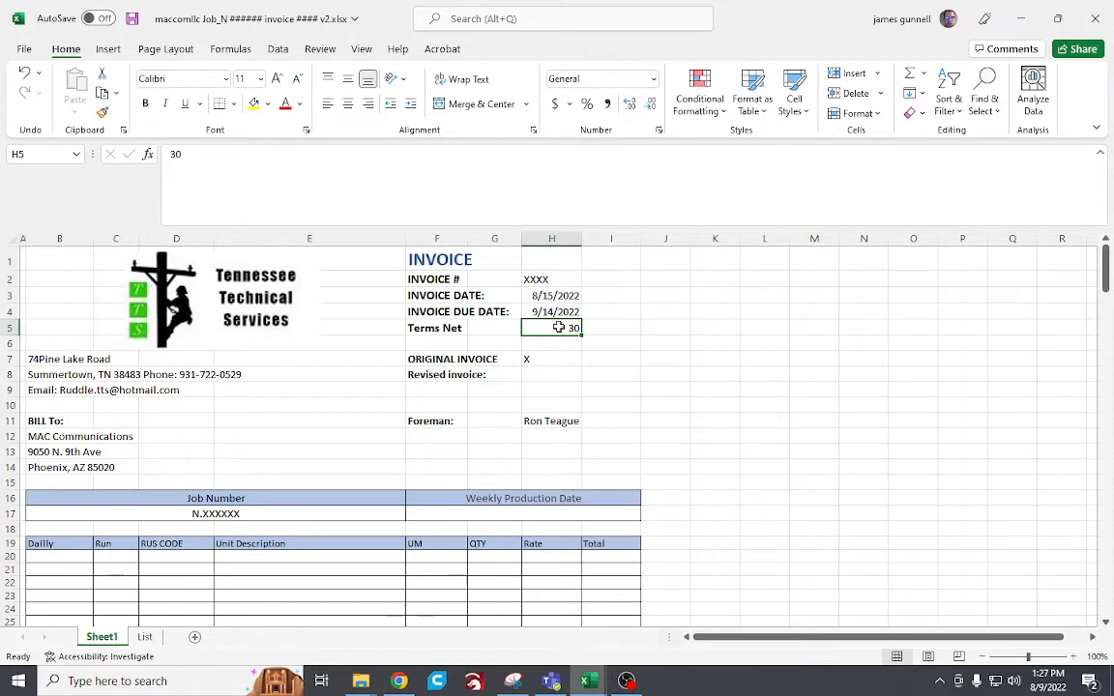
{"action": "type", "text": "15"}
{"action": "left_click", "coordinate": [685, 345]}
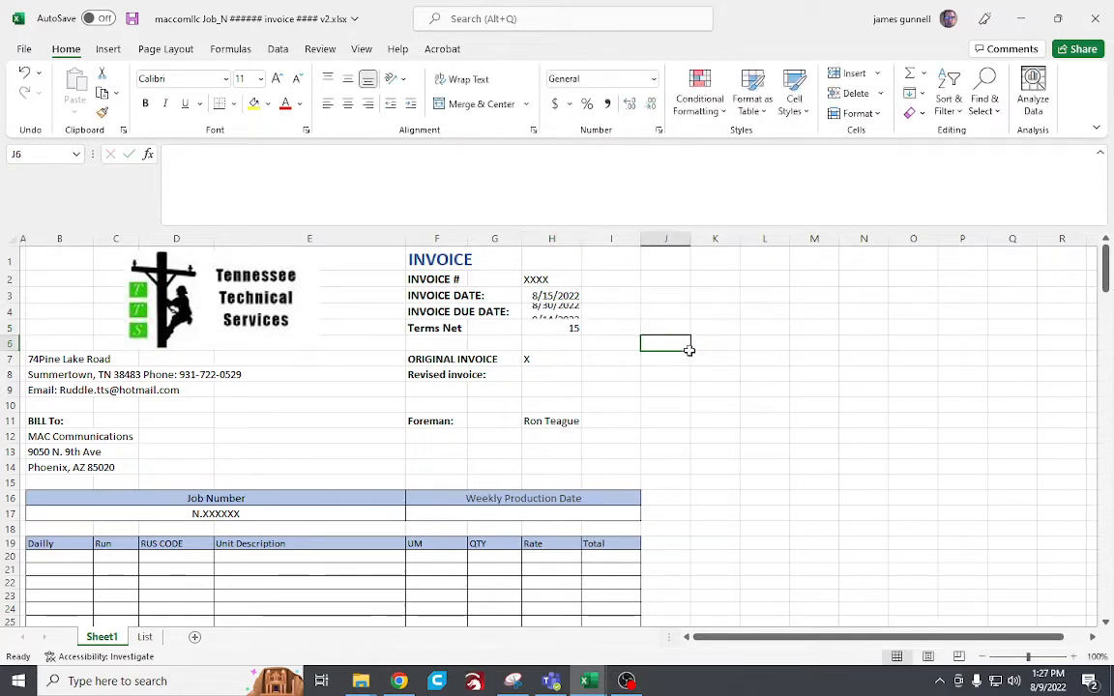
{"action": "left_click", "coordinate": [560, 328]}
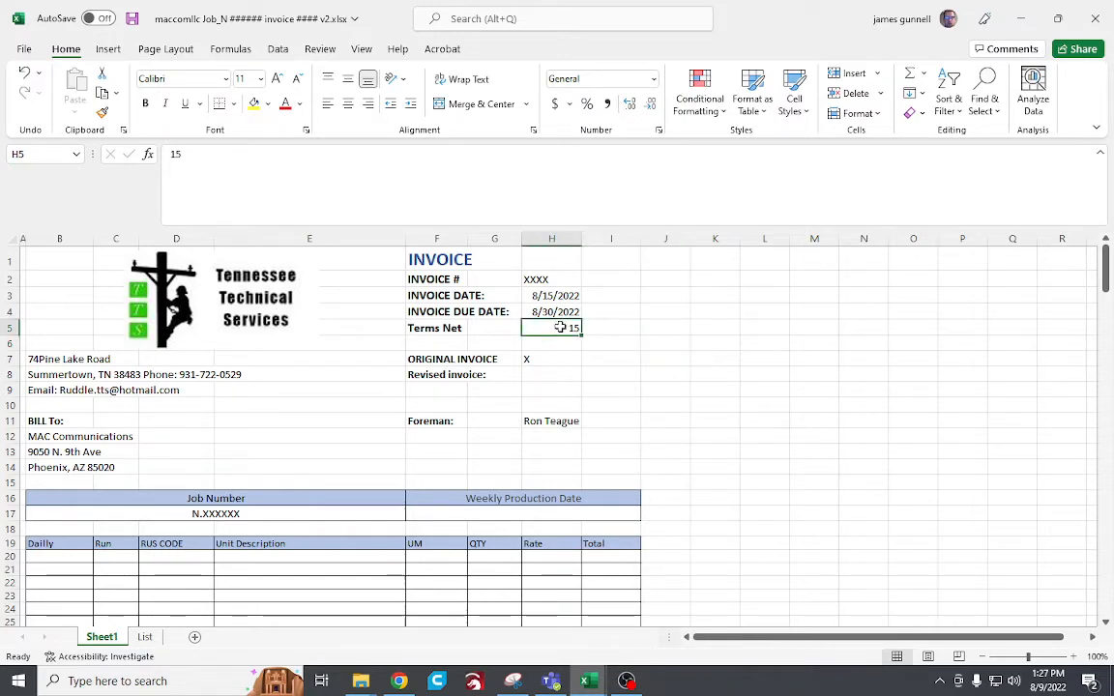
{"action": "type", "text": "30"}
{"action": "key", "text": "Return"}
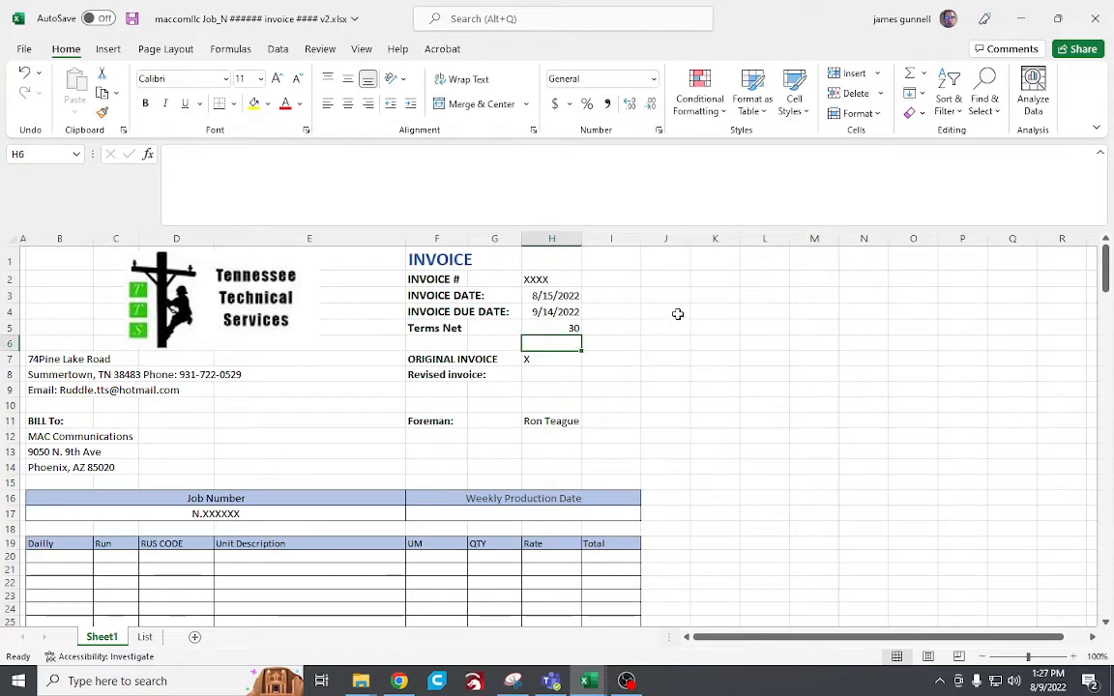
Switch to the MAC.3 invoice PDF in Acrobat, place its window below the worksheet's line-item header and zoom it to 100%.
{"action": "scroll", "coordinate": [470, 382], "scroll_direction": "down", "scroll_amount": 4}
{"action": "scroll", "coordinate": [470, 382], "scroll_direction": "down", "scroll_amount": 1}
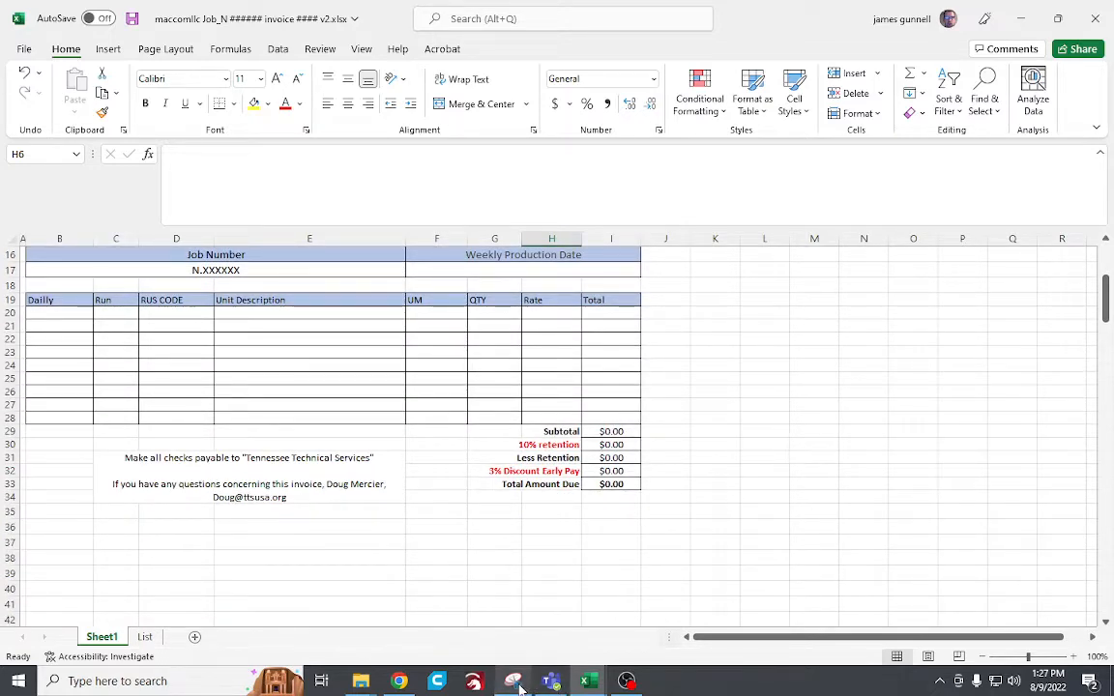
{"action": "mouse_move", "coordinate": [410, 658]}
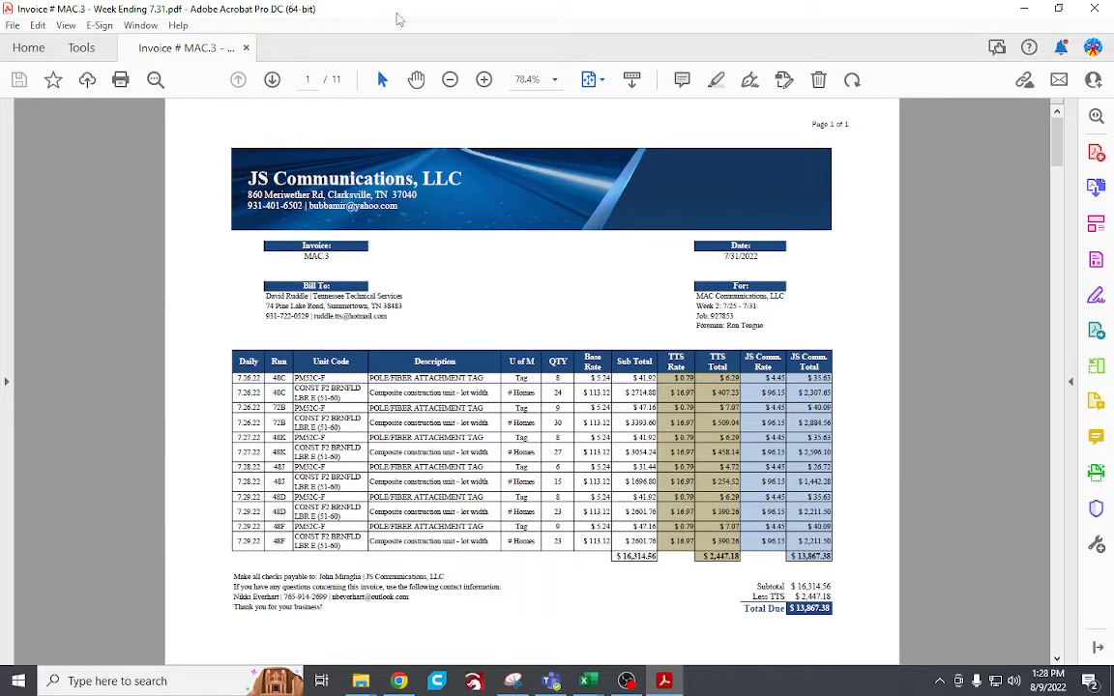
{"action": "left_click_drag", "start_coordinate": [397, 20], "coordinate": [331, 352]}
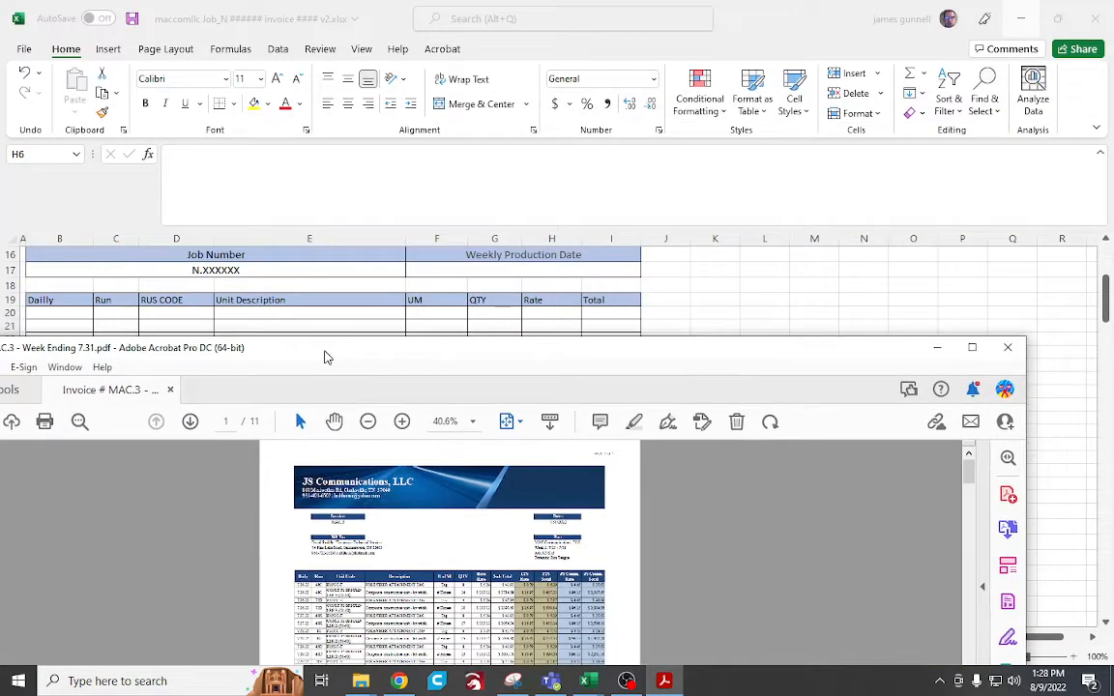
{"action": "left_click", "coordinate": [402, 422]}
{"action": "left_click", "coordinate": [402, 422]}
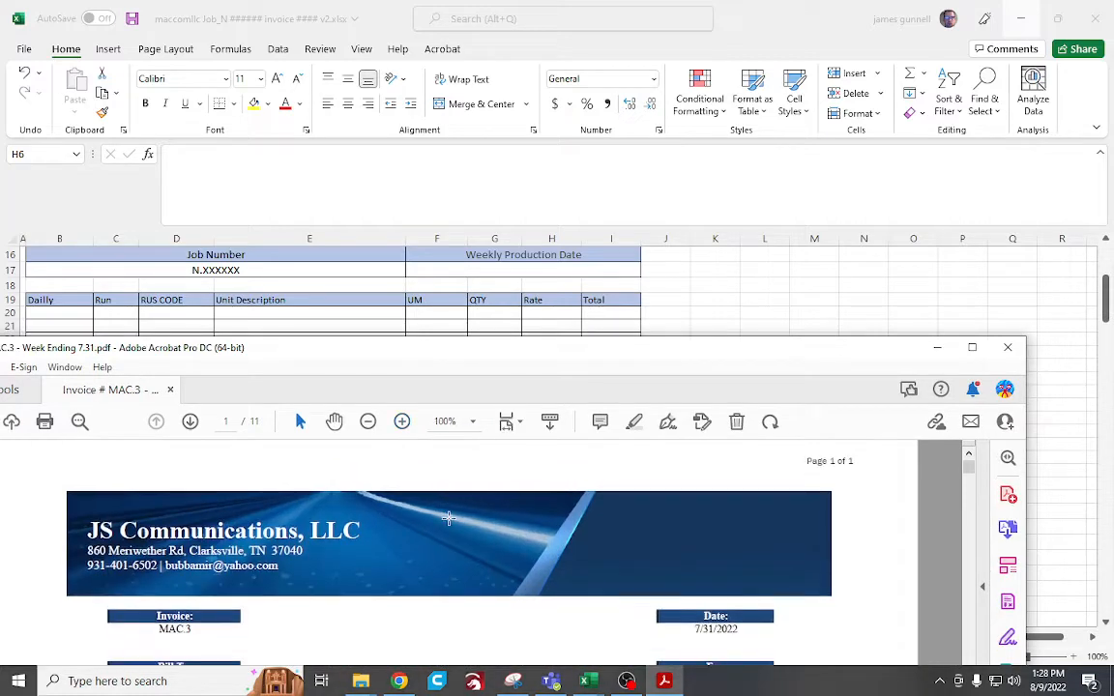
Review the first line items' unit code, description, quantity and rate in the MAC.3 invoice PDF and move its window off the worksheet.
{"action": "scroll", "coordinate": [447, 522], "scroll_direction": "down", "scroll_amount": 4}
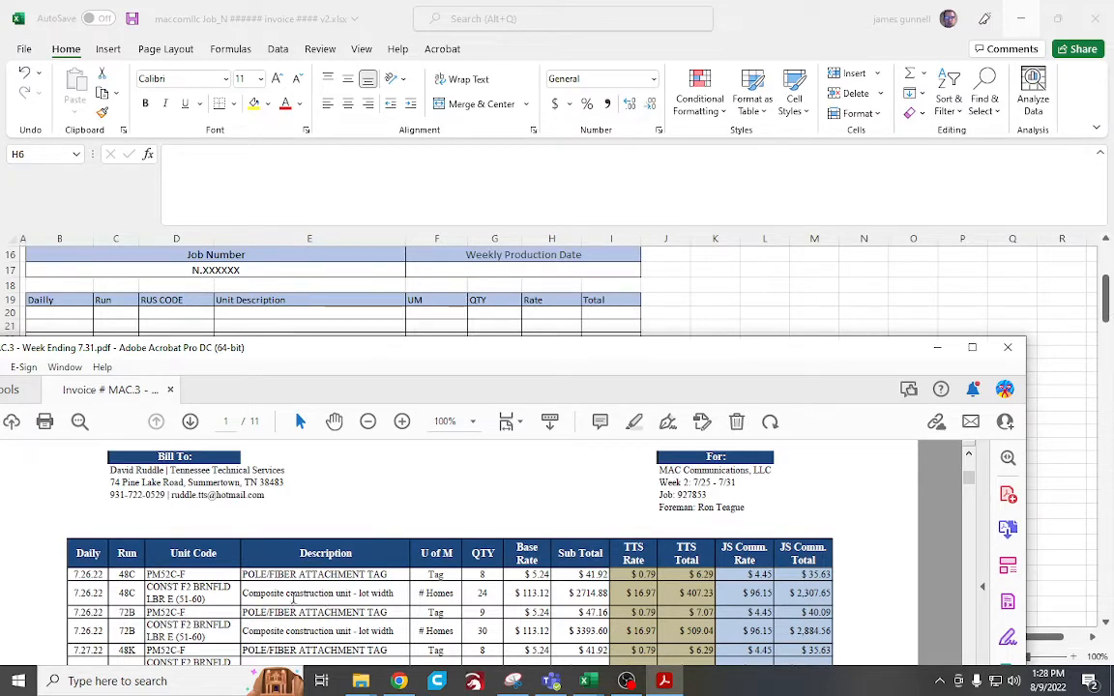
{"action": "left_click_drag", "start_coordinate": [190, 574], "coordinate": [156, 576]}
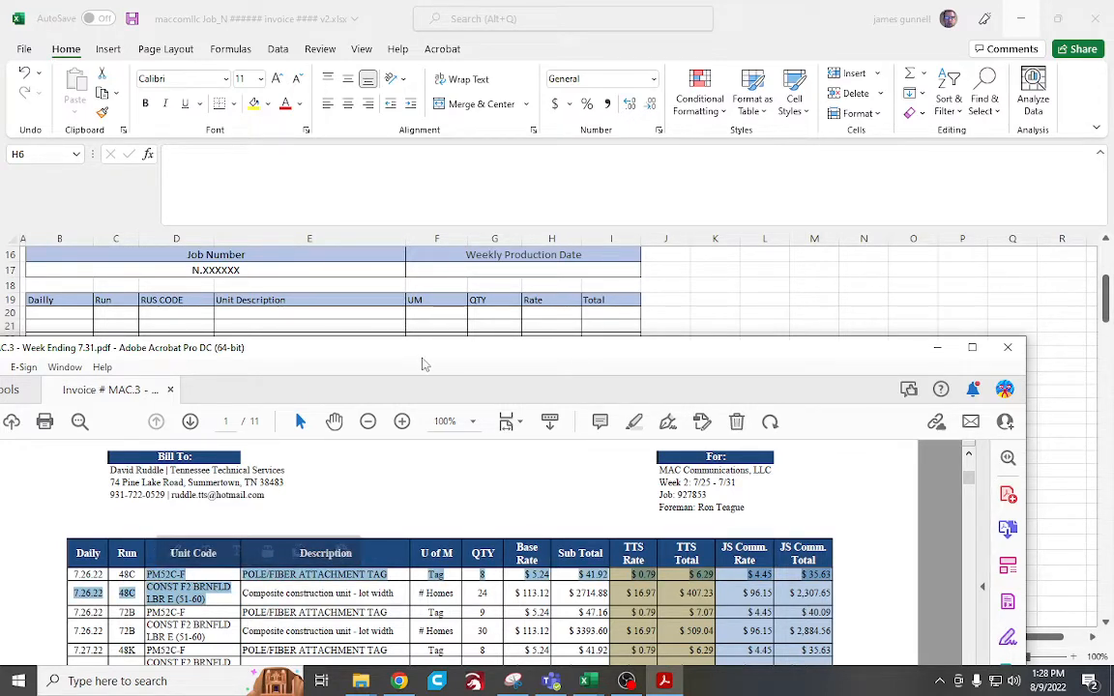
{"action": "left_click", "coordinate": [152, 574]}
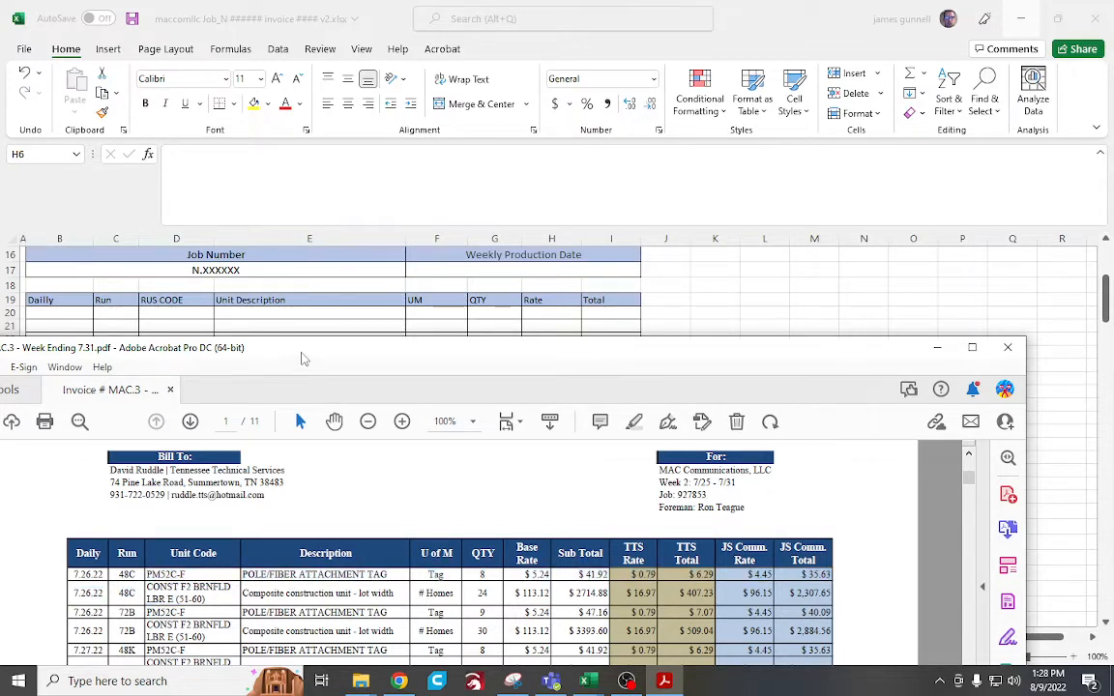
{"action": "left_click_drag", "start_coordinate": [304, 355], "coordinate": [1112, 341]}
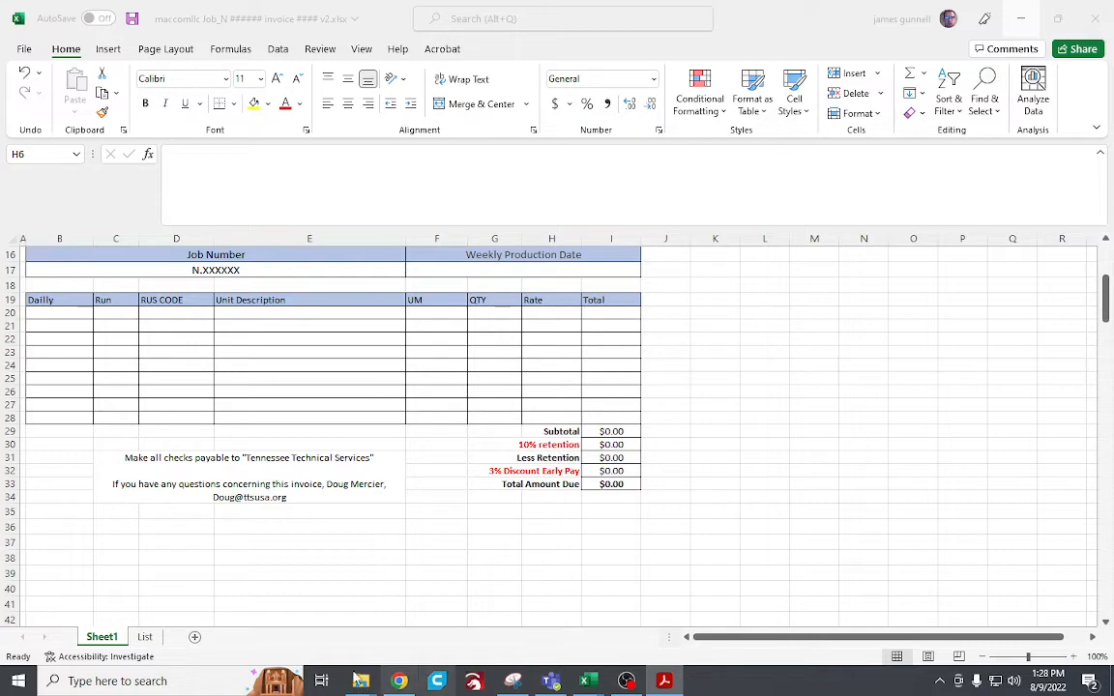
Examine the List sheet's code, description, unit, quantity and rate columns and the total formula in G2.
{"action": "left_click", "coordinate": [156, 637]}
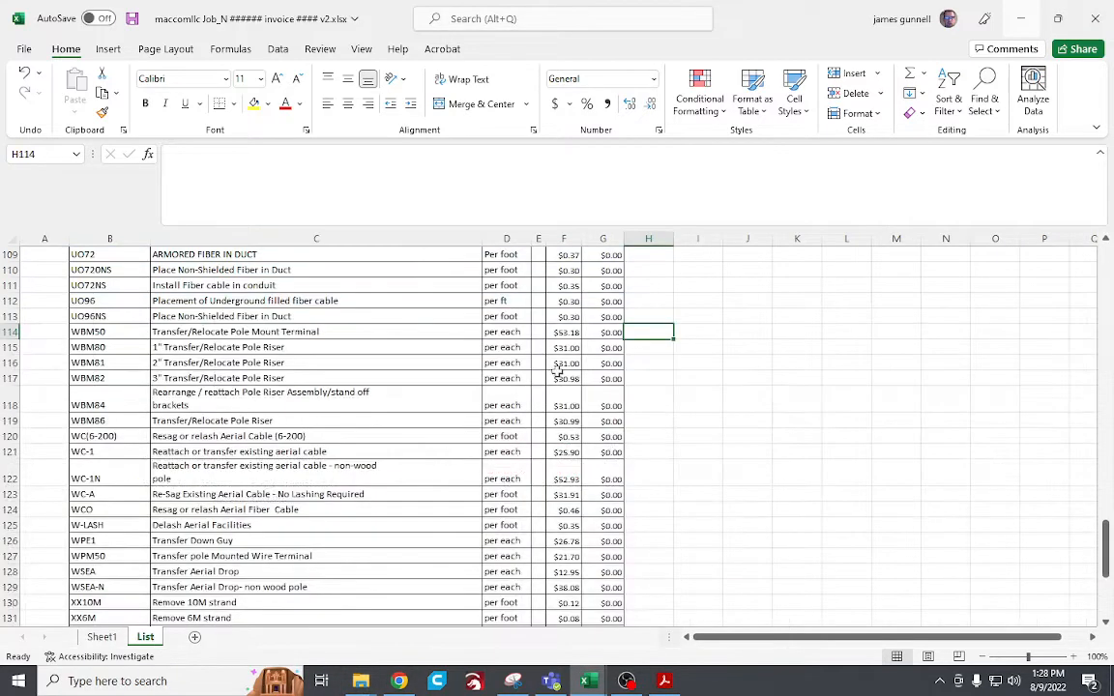
{"action": "scroll", "coordinate": [581, 426], "scroll_direction": "up", "scroll_amount": 10}
{"action": "scroll", "coordinate": [581, 426], "scroll_direction": "up", "scroll_amount": 20}
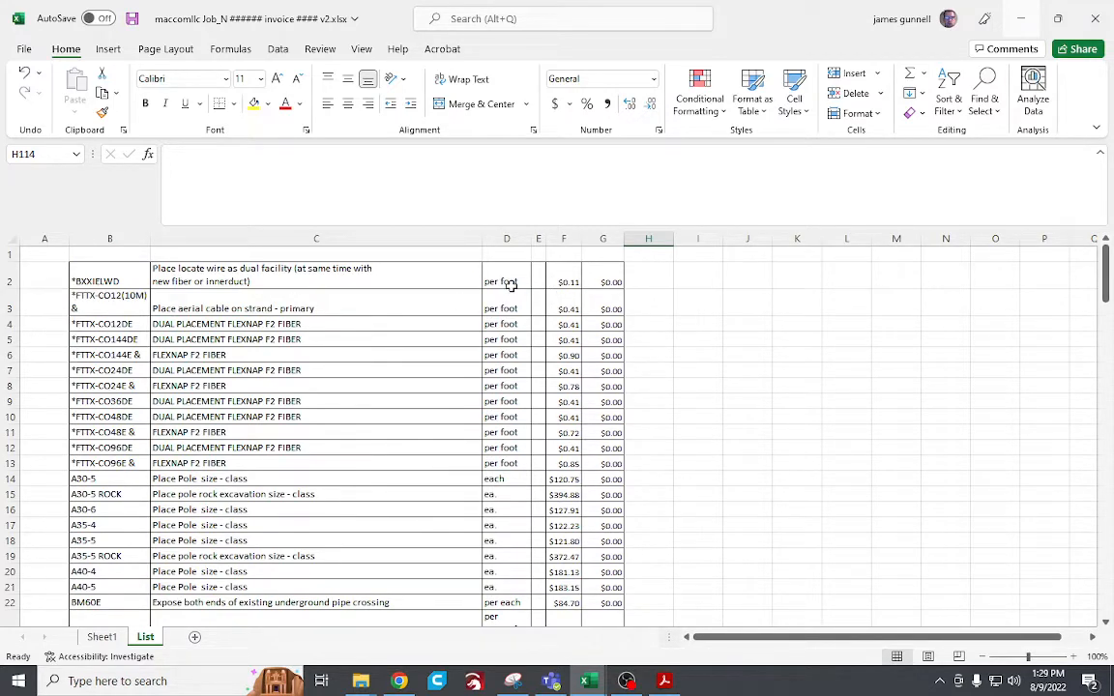
{"action": "left_click", "coordinate": [537, 237]}
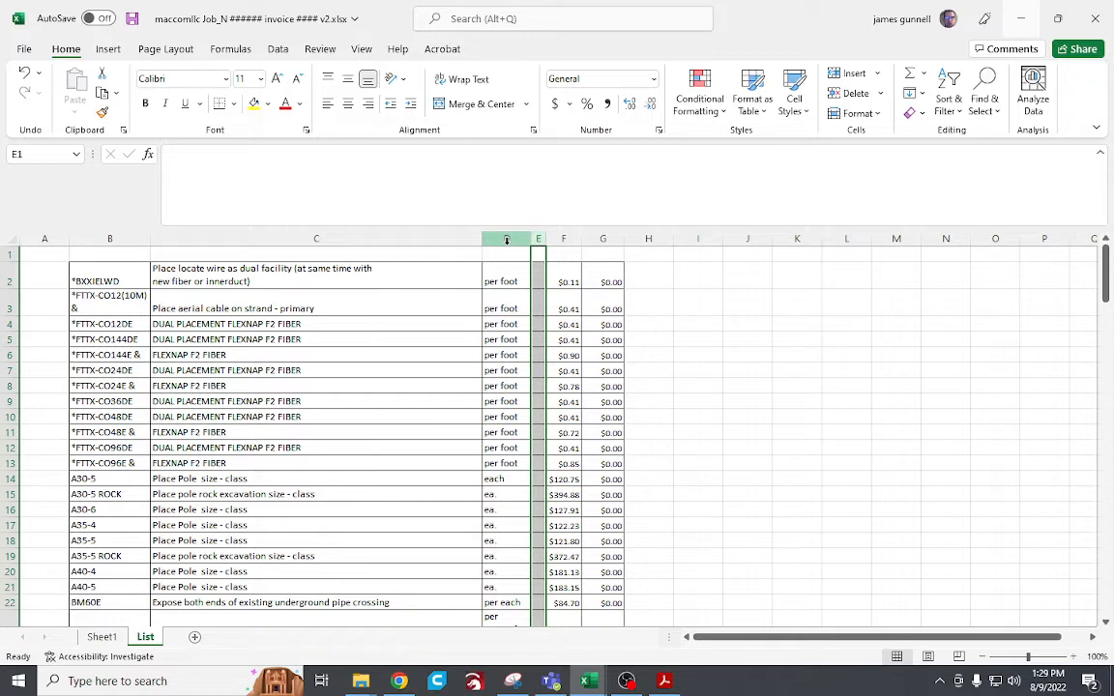
{"action": "left_click", "coordinate": [616, 277]}
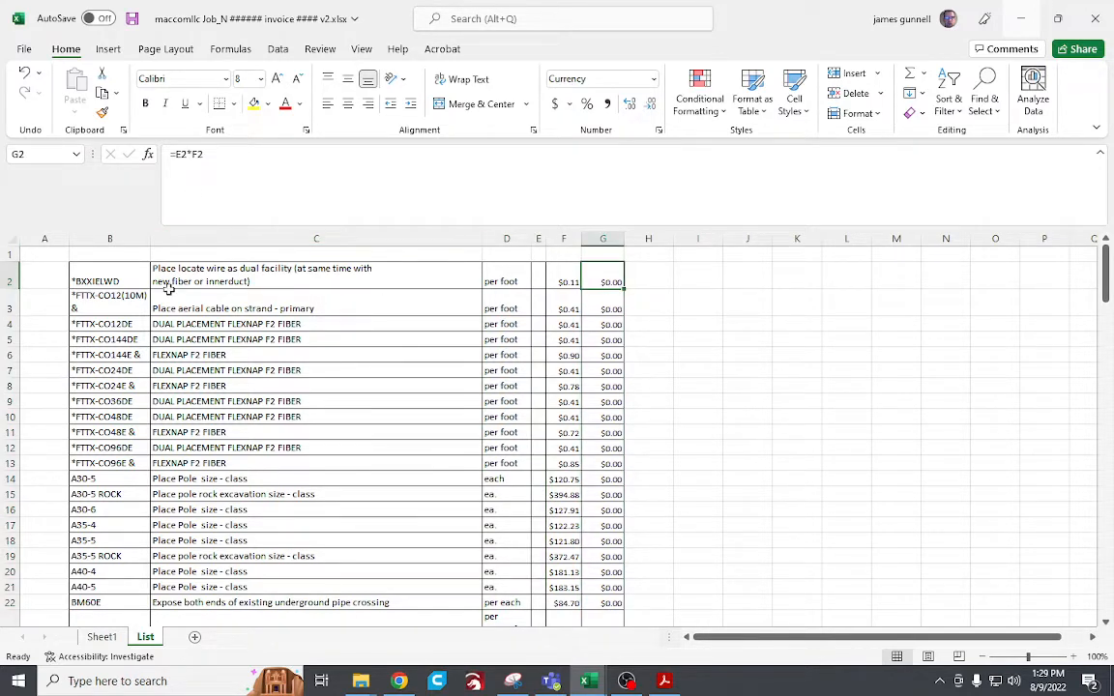
{"action": "left_click", "coordinate": [537, 239]}
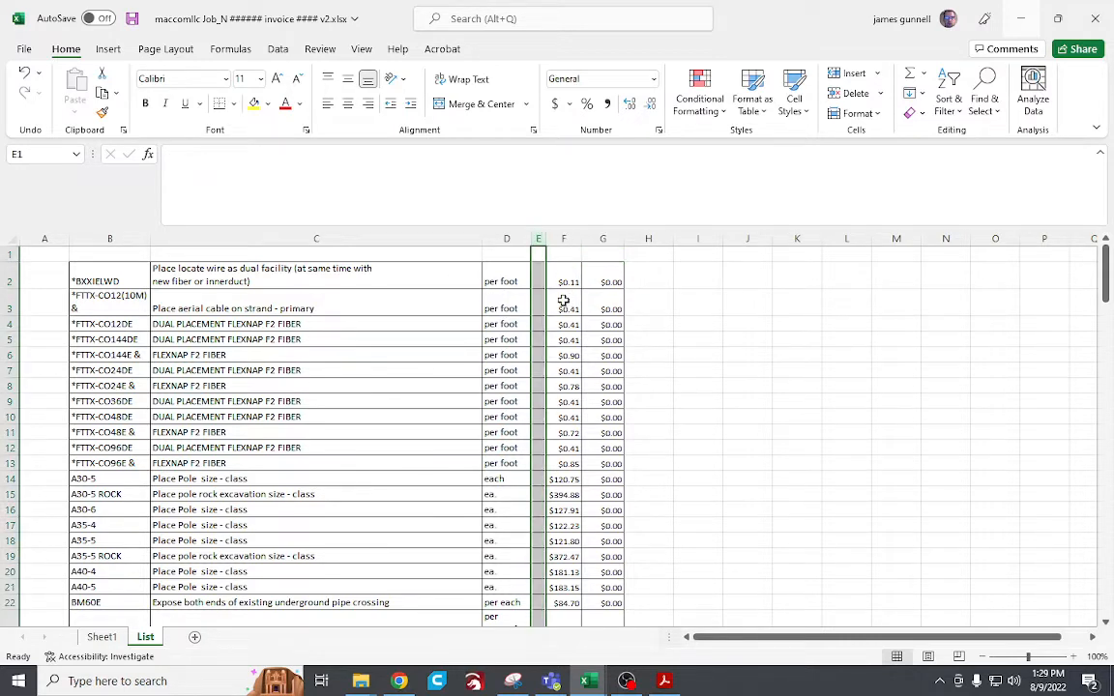
{"action": "left_click", "coordinate": [612, 234]}
{"action": "left_click", "coordinate": [100, 280]}
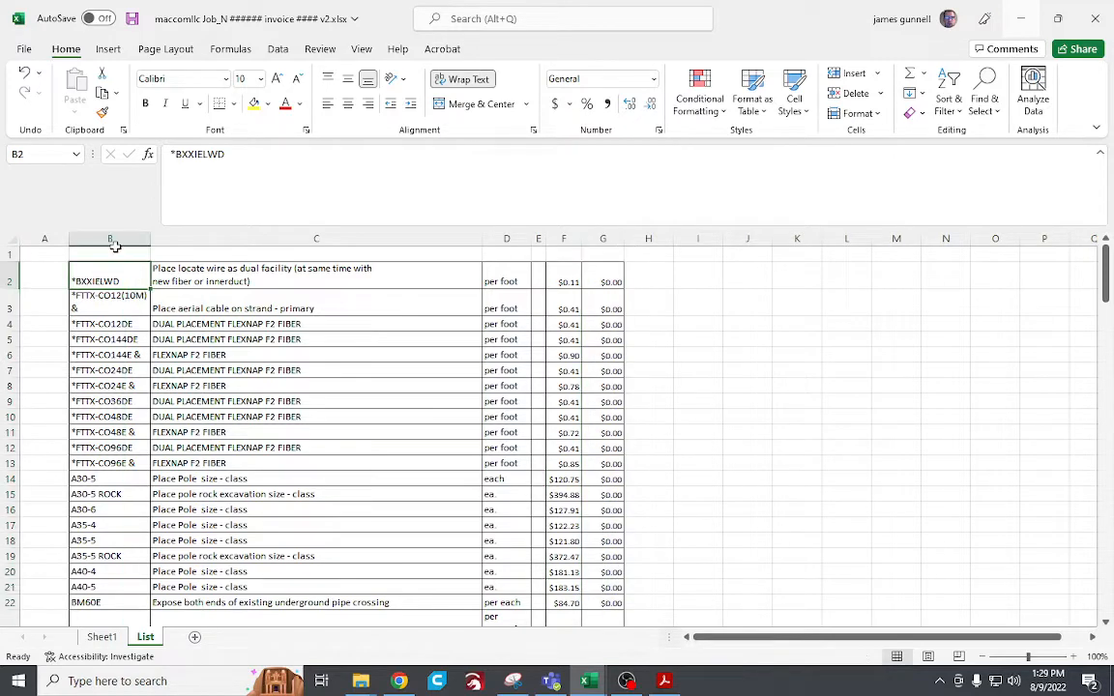
{"action": "left_click_drag", "start_coordinate": [144, 239], "coordinate": [331, 241]}
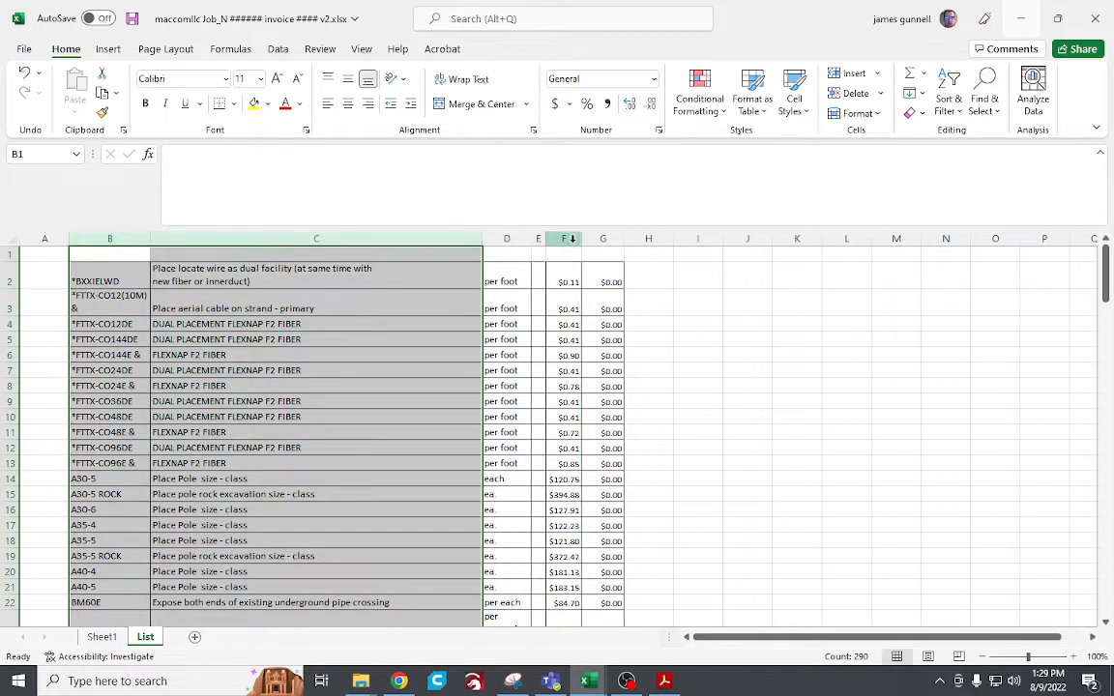
{"action": "left_click", "coordinate": [571, 239]}
{"action": "left_click", "coordinate": [506, 239]}
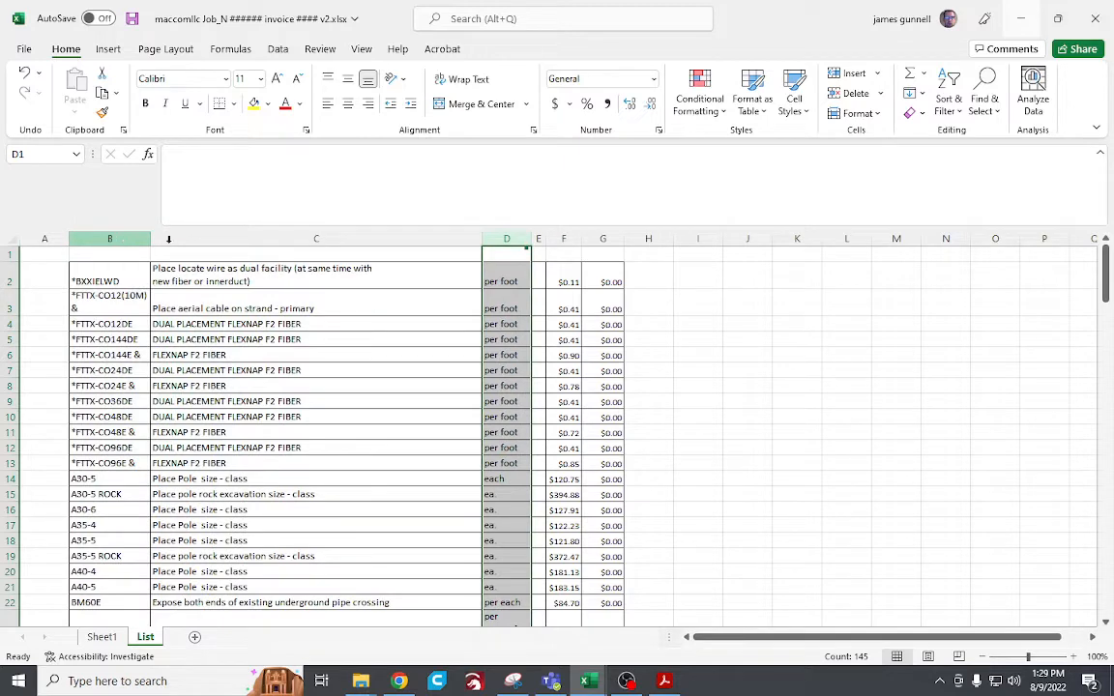
On Sheet1, fill the first line item in row 20 with daily date 07/26/2022 and run 48C.
{"action": "left_click", "coordinate": [102, 636]}
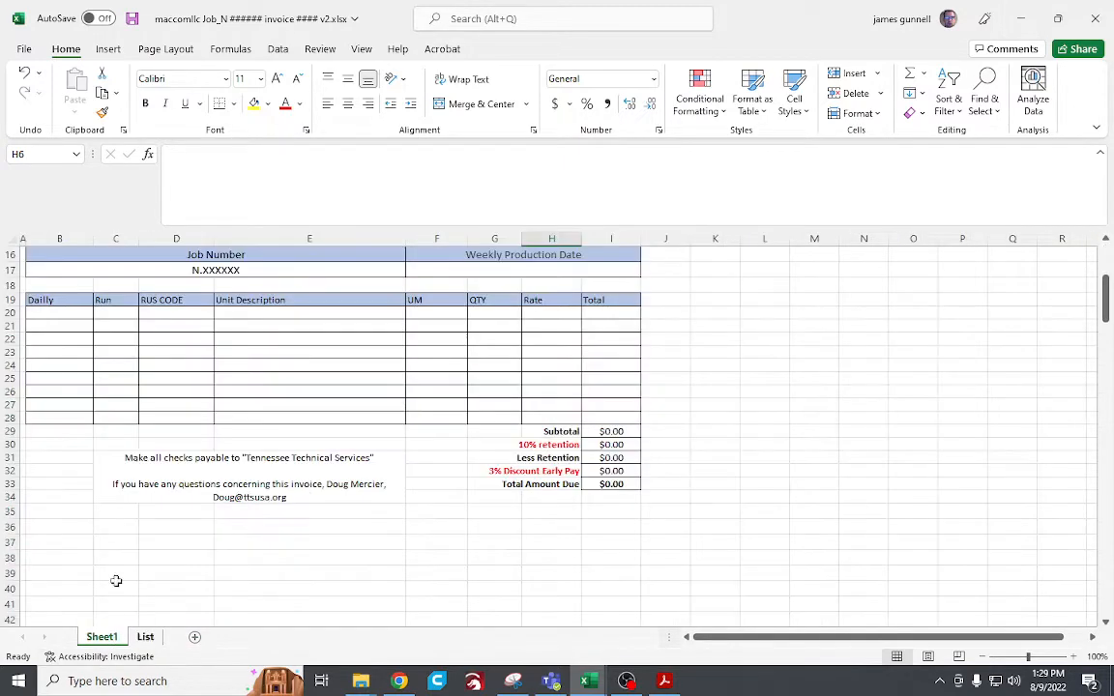
{"action": "left_click", "coordinate": [54, 317]}
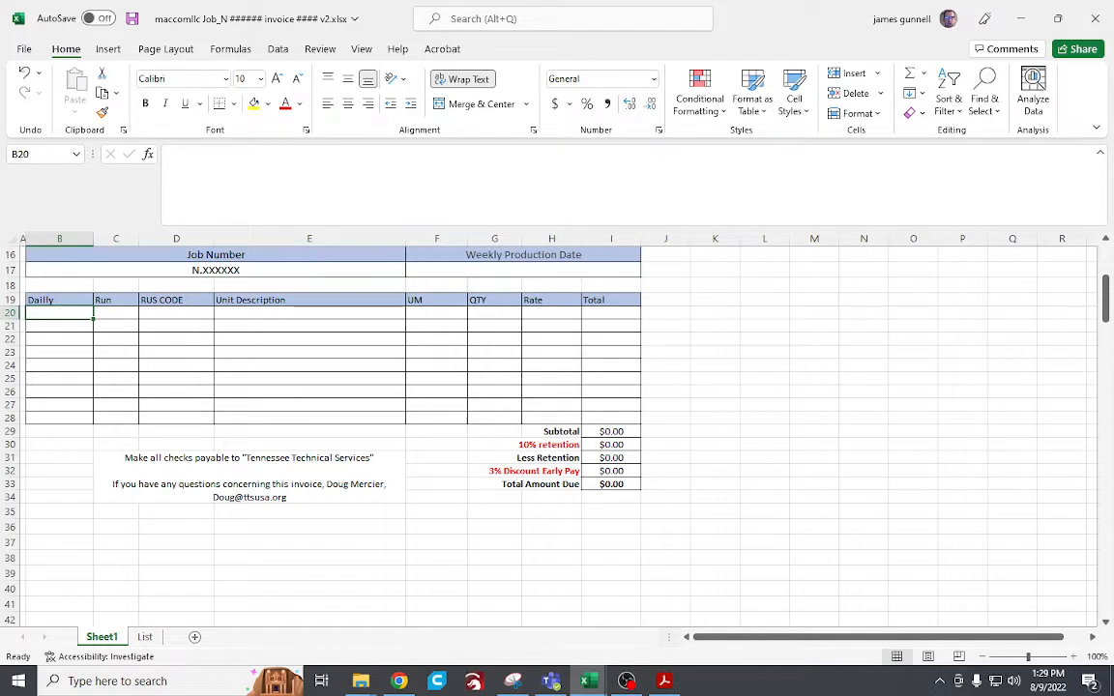
{"action": "type", "text": "07/26/20"}
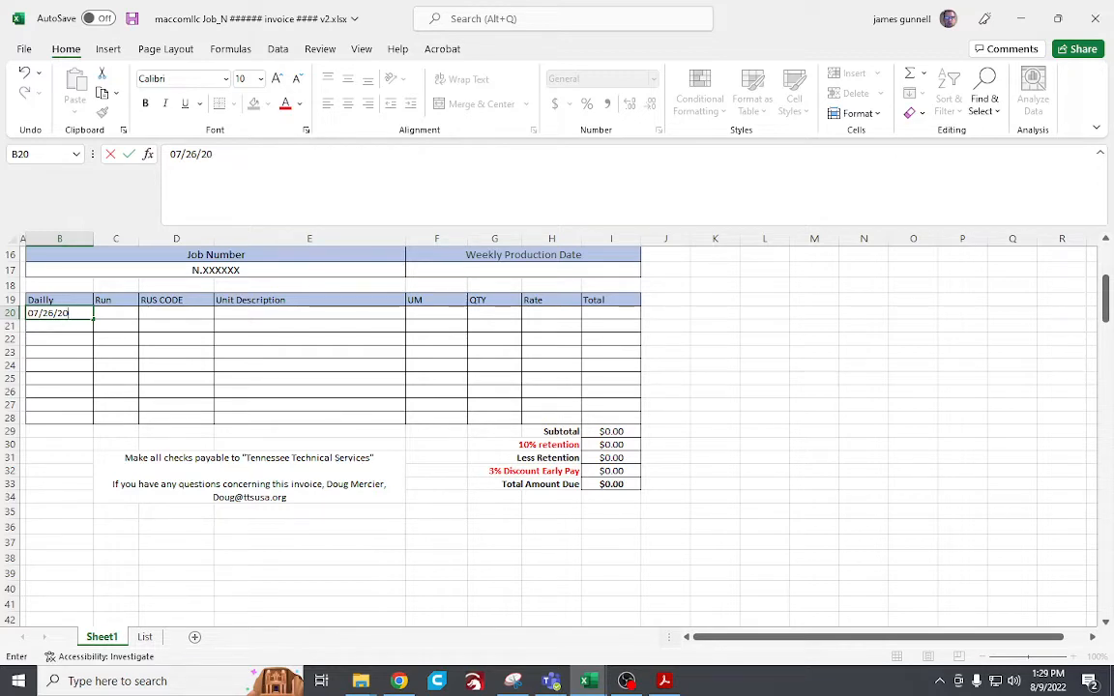
{"action": "type", "text": "22"}
{"action": "left_click", "coordinate": [124, 312]}
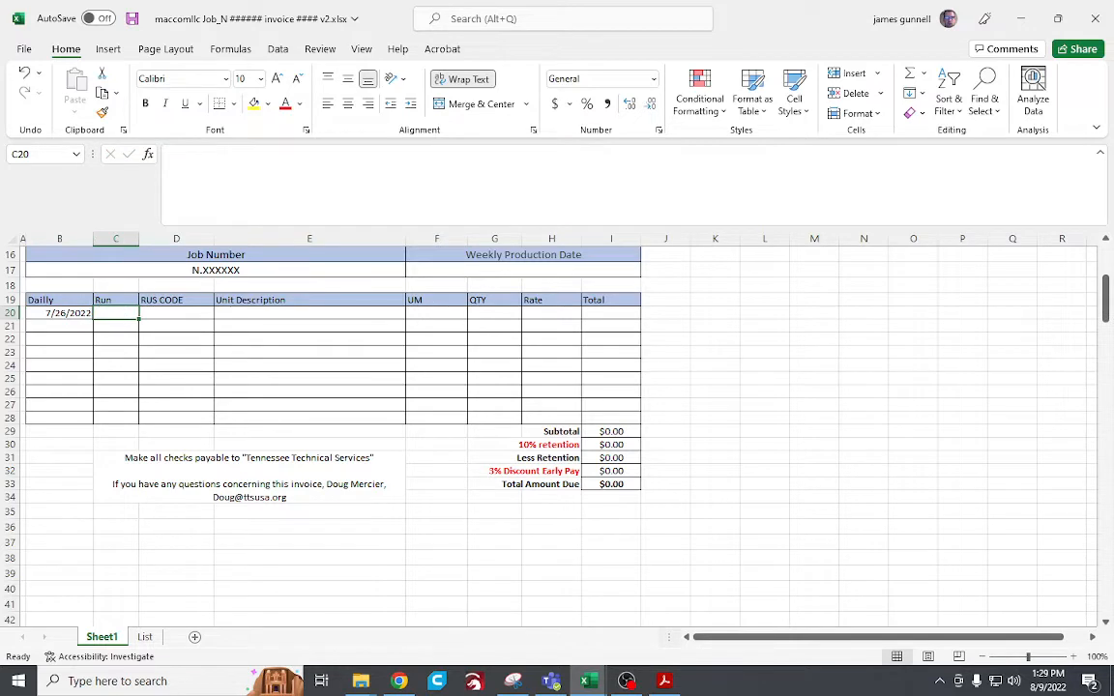
{"action": "type", "text": "48"}
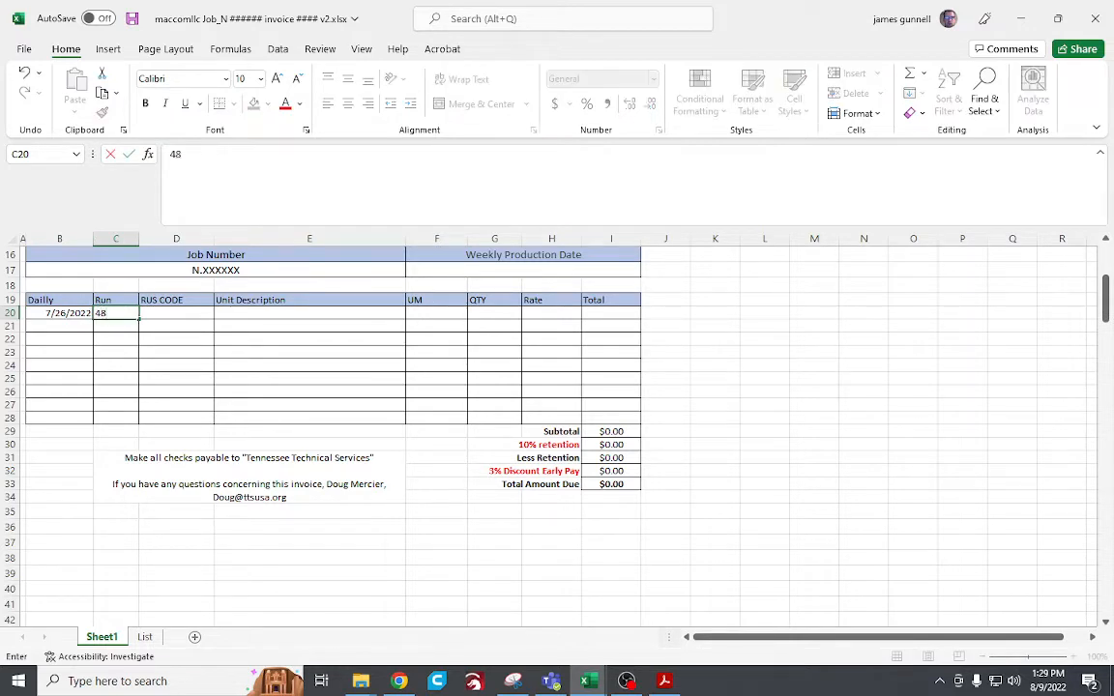
{"action": "type", "text": "C"}
{"action": "left_click", "coordinate": [150, 352]}
{"action": "left_click", "coordinate": [73, 351]}
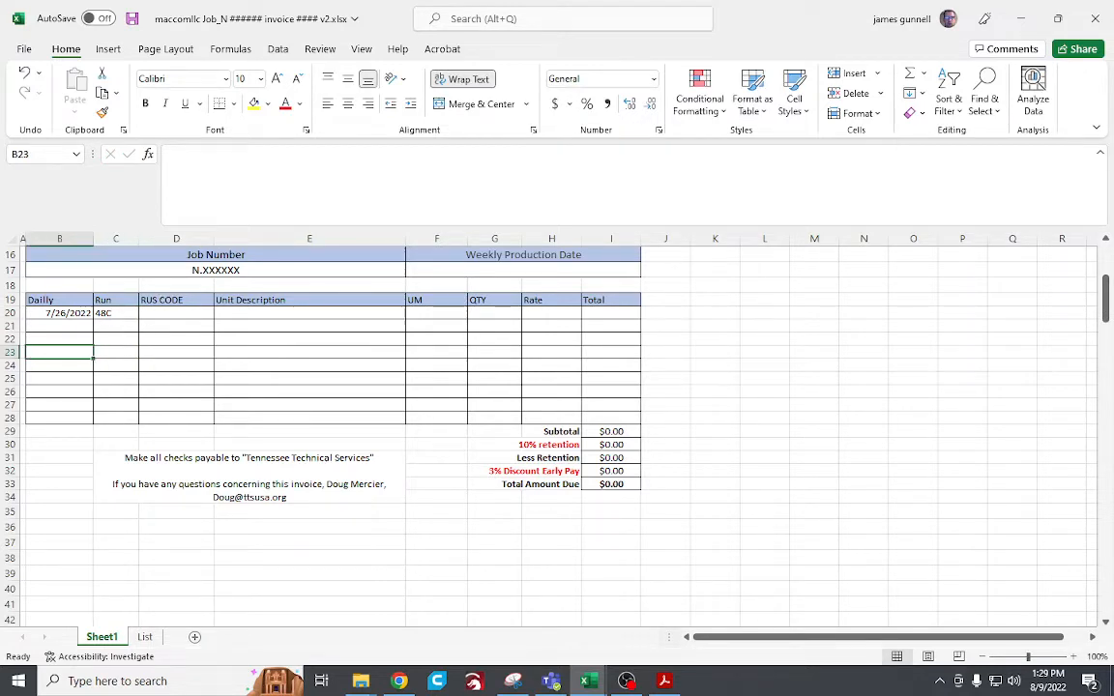
Switch to the MAC.3 invoice PDF to check the first line item's unit code and move its window back off the worksheet.
{"action": "key", "text": "alt+Tab"}
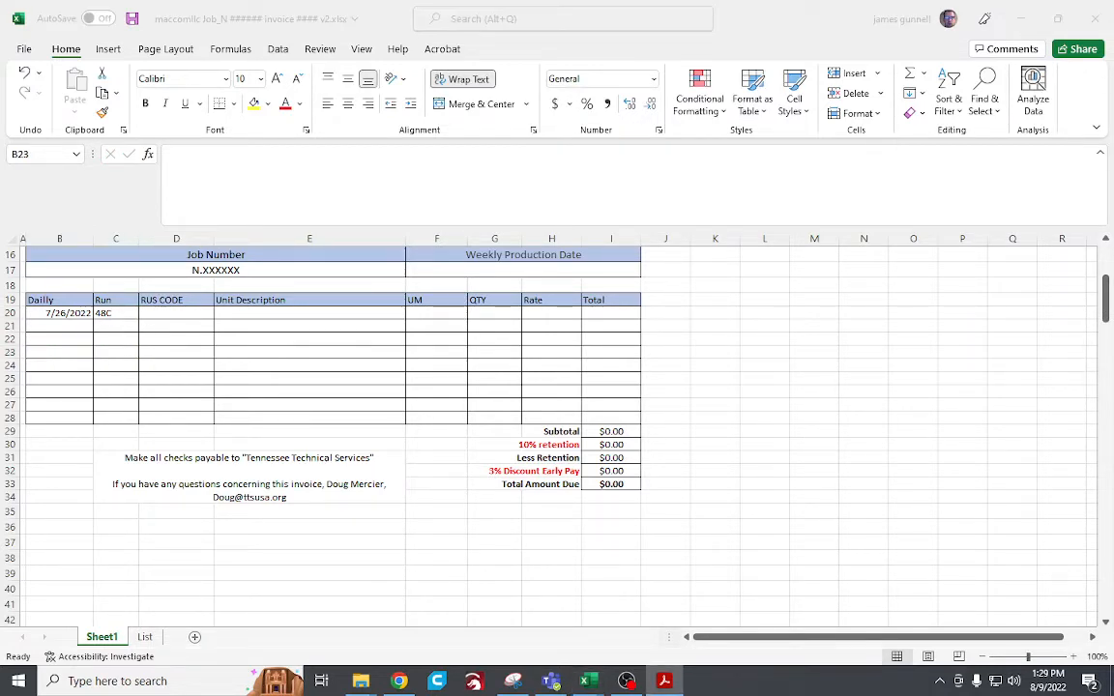
{"action": "left_click_drag", "start_coordinate": [1112, 143], "coordinate": [1113, 54]}
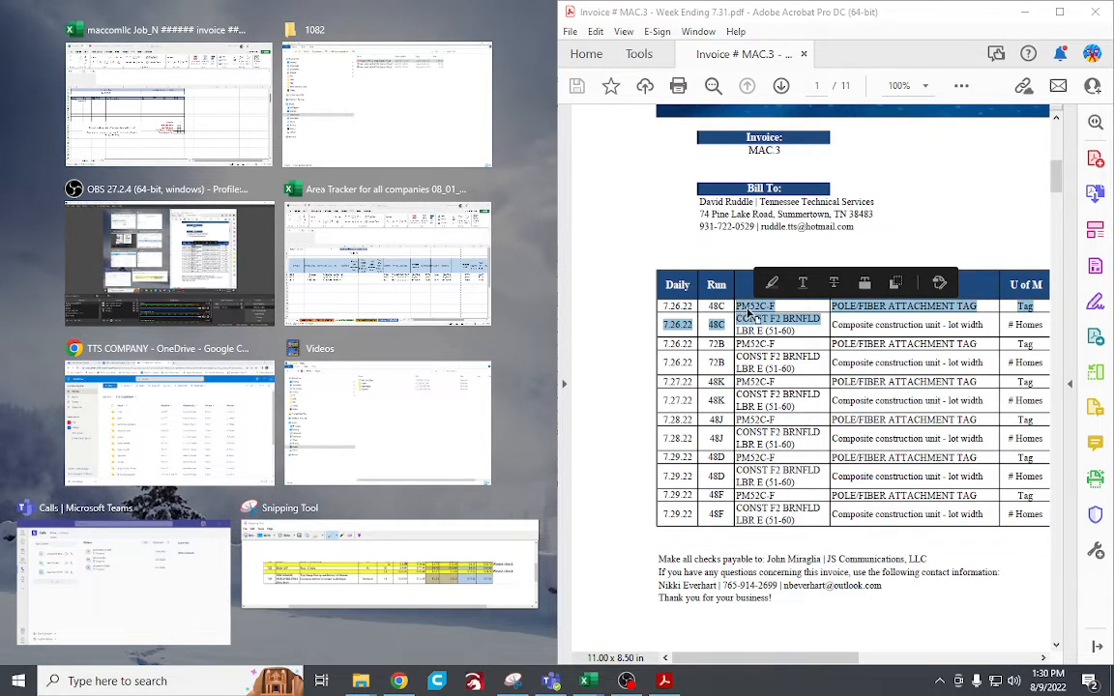
{"action": "left_click_drag", "start_coordinate": [841, 16], "coordinate": [1113, 106]}
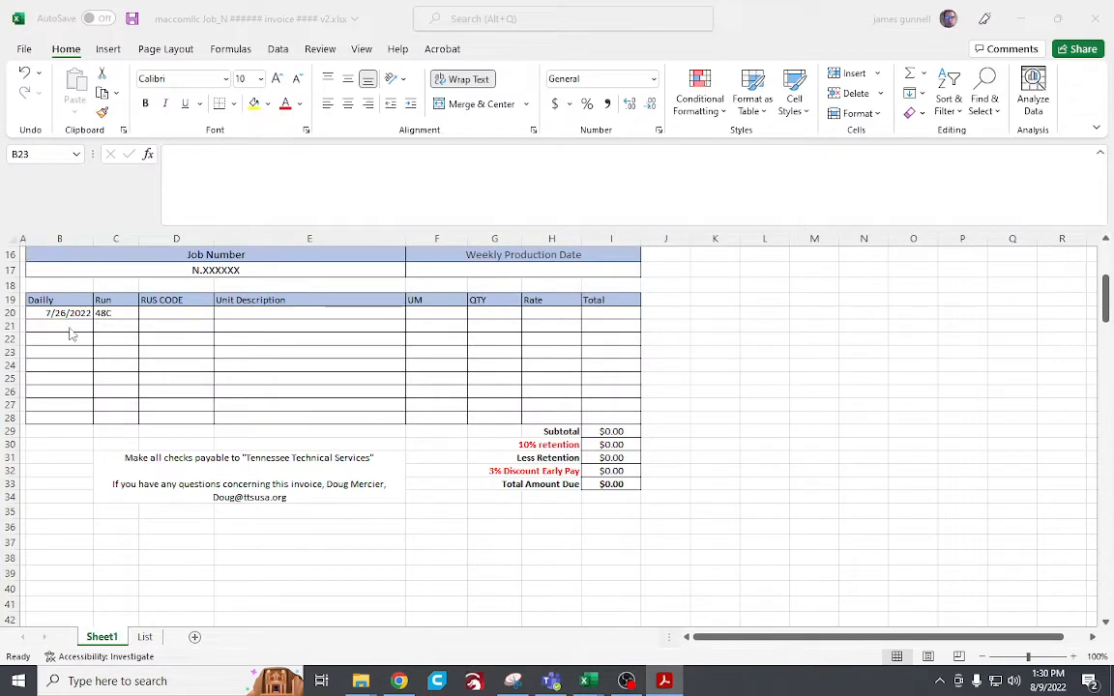
Choose PM52C-F from the code list as the RUS code of the first line item in D20.
{"action": "left_click", "coordinate": [174, 319]}
{"action": "left_click", "coordinate": [204, 314]}
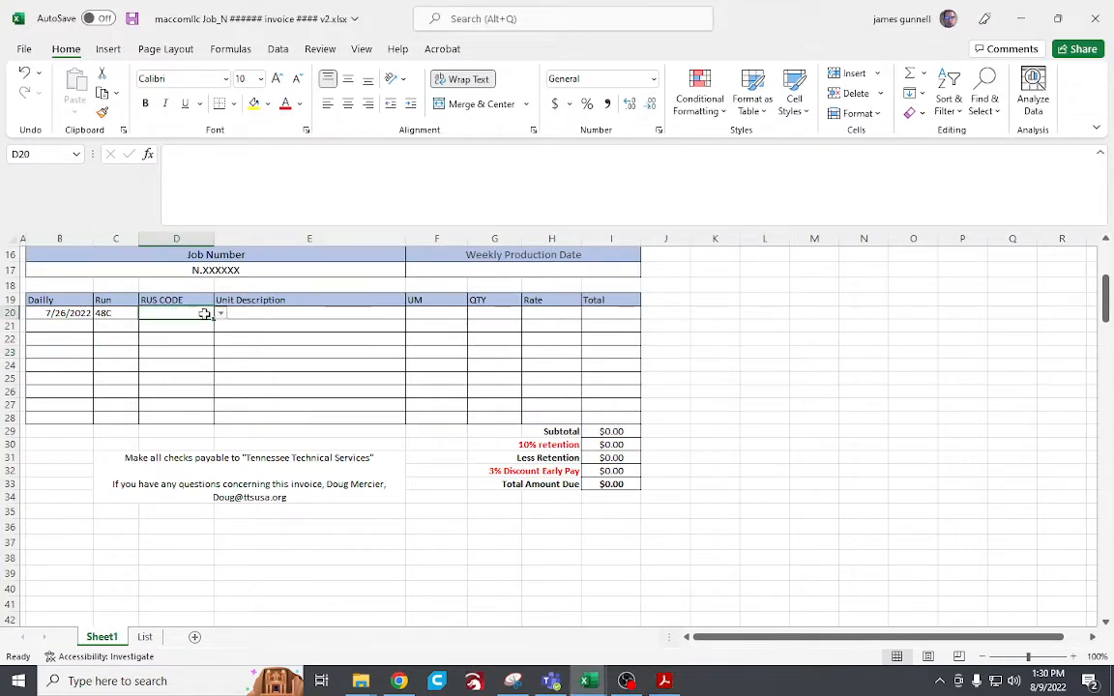
{"action": "left_click", "coordinate": [221, 314]}
{"action": "left_click_drag", "start_coordinate": [219, 333], "coordinate": [231, 364]}
{"action": "left_click", "coordinate": [221, 376]}
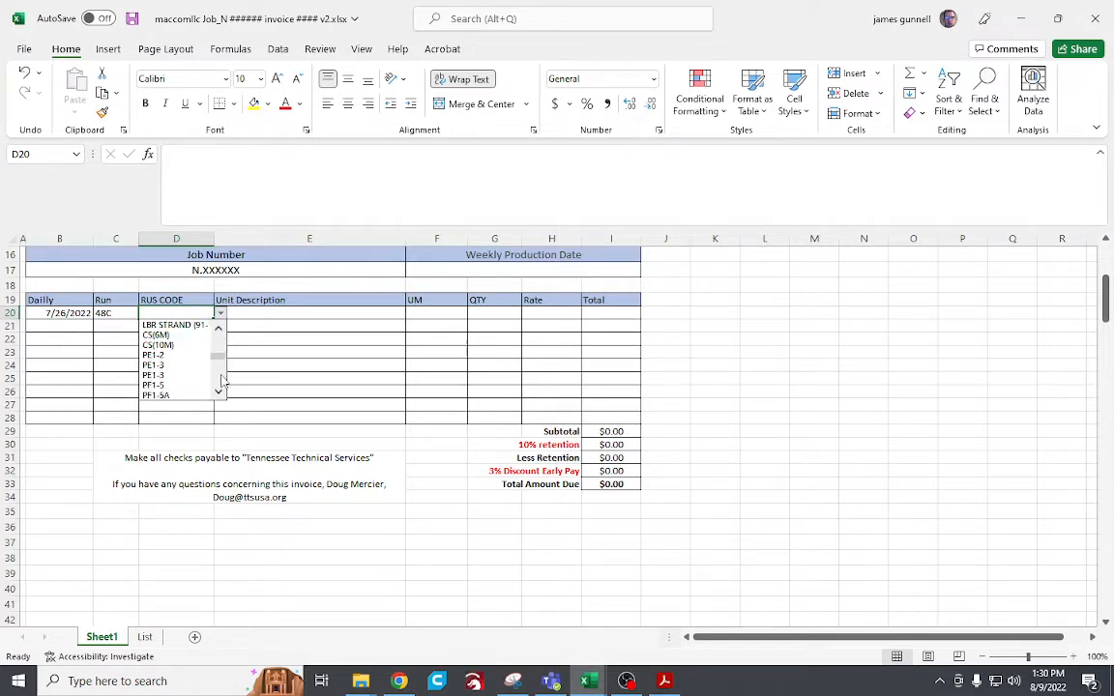
{"action": "left_click", "coordinate": [220, 381]}
{"action": "left_click", "coordinate": [220, 380]}
{"action": "left_click", "coordinate": [220, 381]}
{"action": "left_click", "coordinate": [220, 381]}
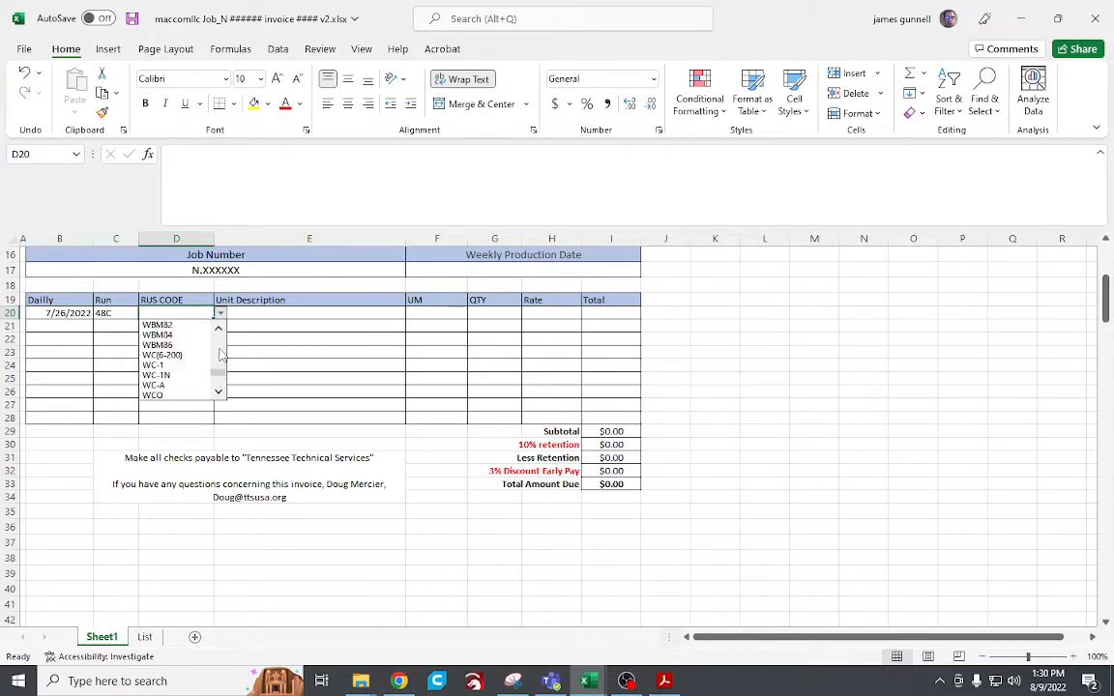
{"action": "left_click", "coordinate": [220, 355]}
{"action": "left_click", "coordinate": [219, 355]}
{"action": "left_click", "coordinate": [220, 355]}
{"action": "left_click", "coordinate": [219, 355]}
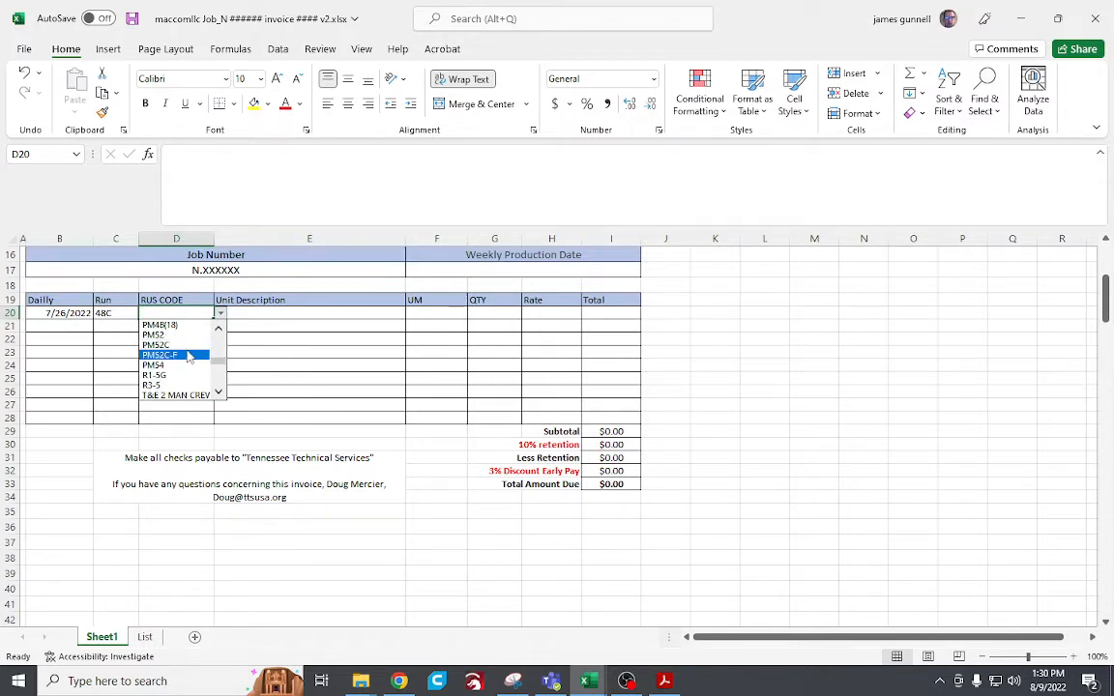
{"action": "left_click", "coordinate": [190, 357]}
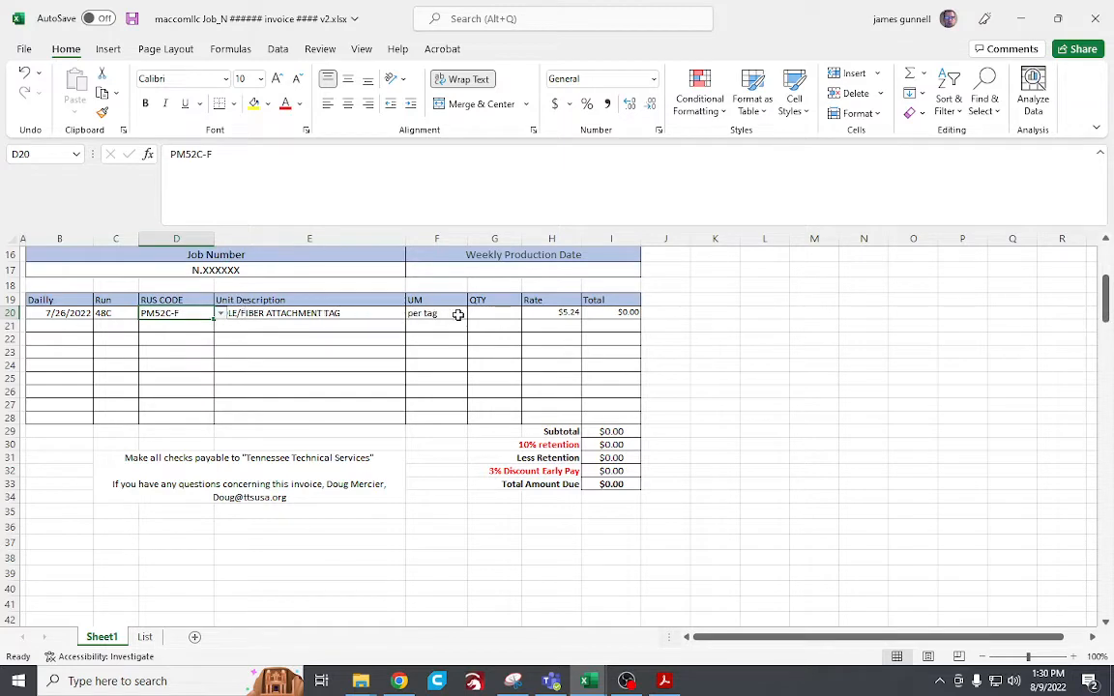
Inspect the Unit Description lookup formula in E20 and its Productlist reference.
{"action": "left_click", "coordinate": [290, 314]}
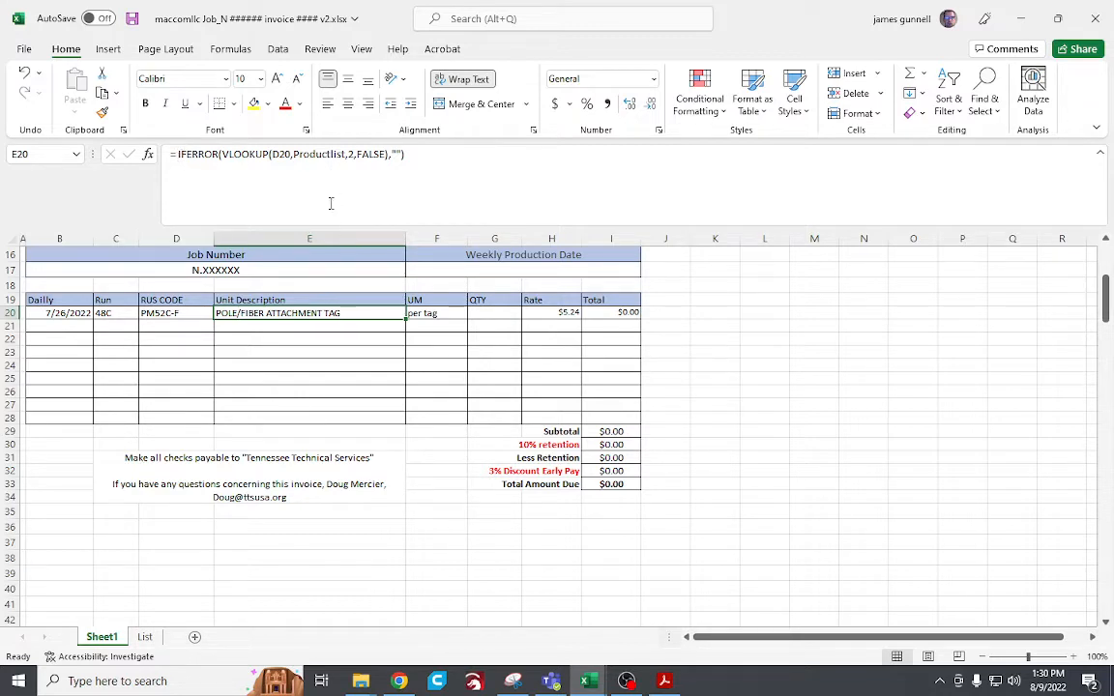
{"action": "left_click", "coordinate": [300, 153]}
{"action": "key", "text": "Return"}
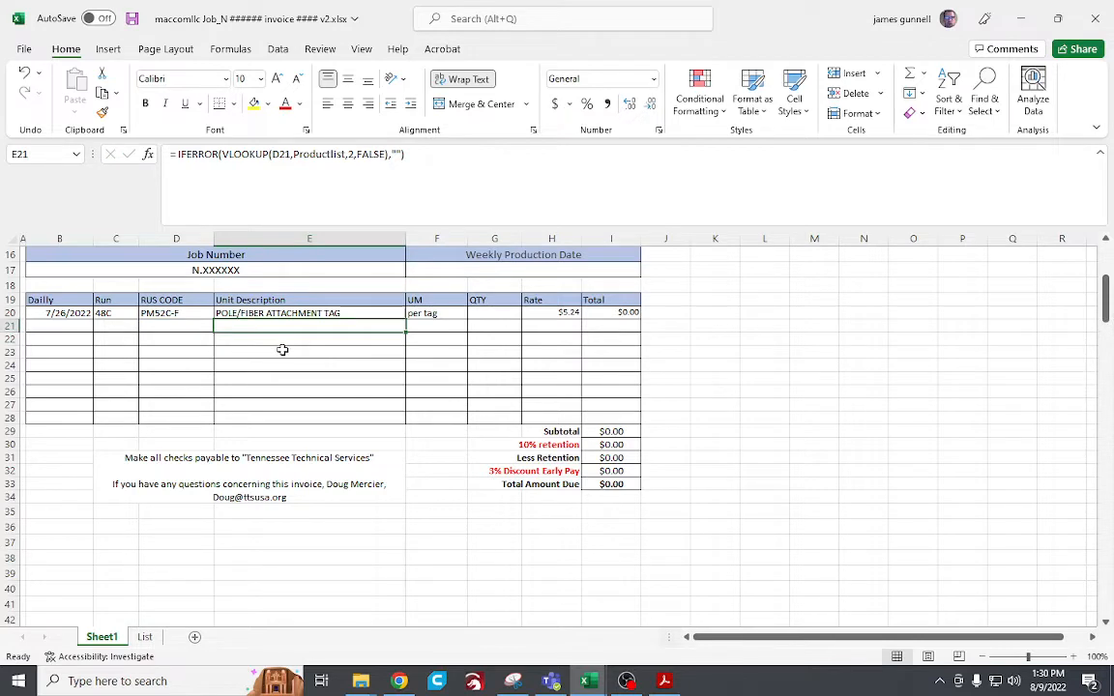
Start a VLOOKUP formula in E21 with D21 as the lookup value and the named range Productlist as the table array.
{"action": "type", "text": "="}
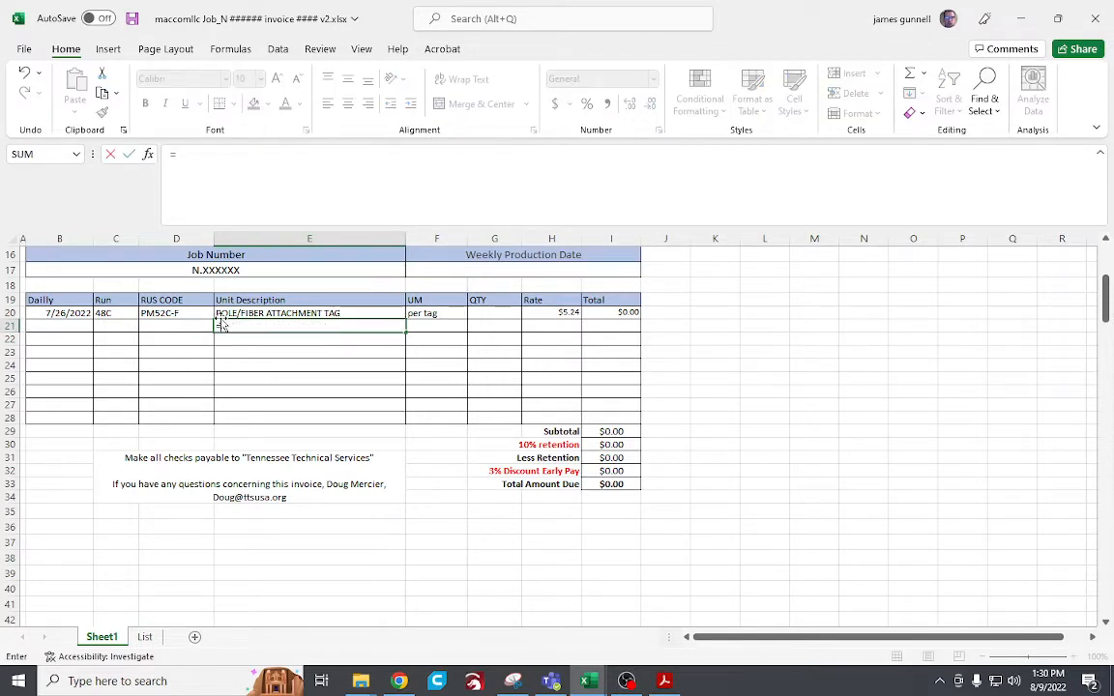
{"action": "type", "text": "vlook"}
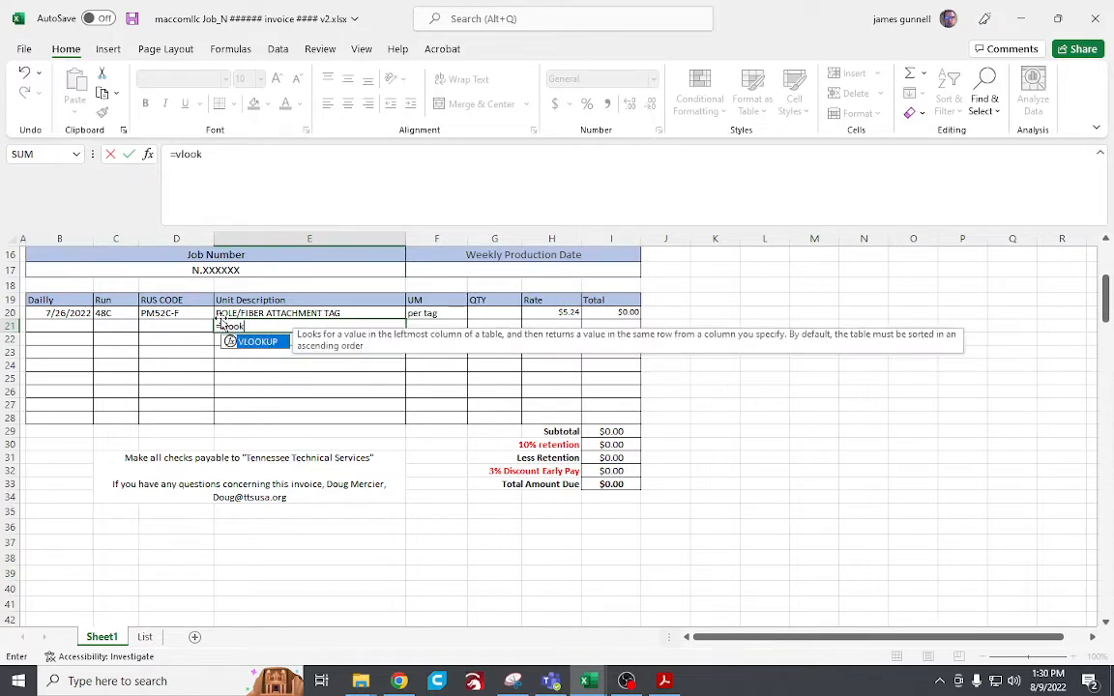
{"action": "type", "text": "up("}
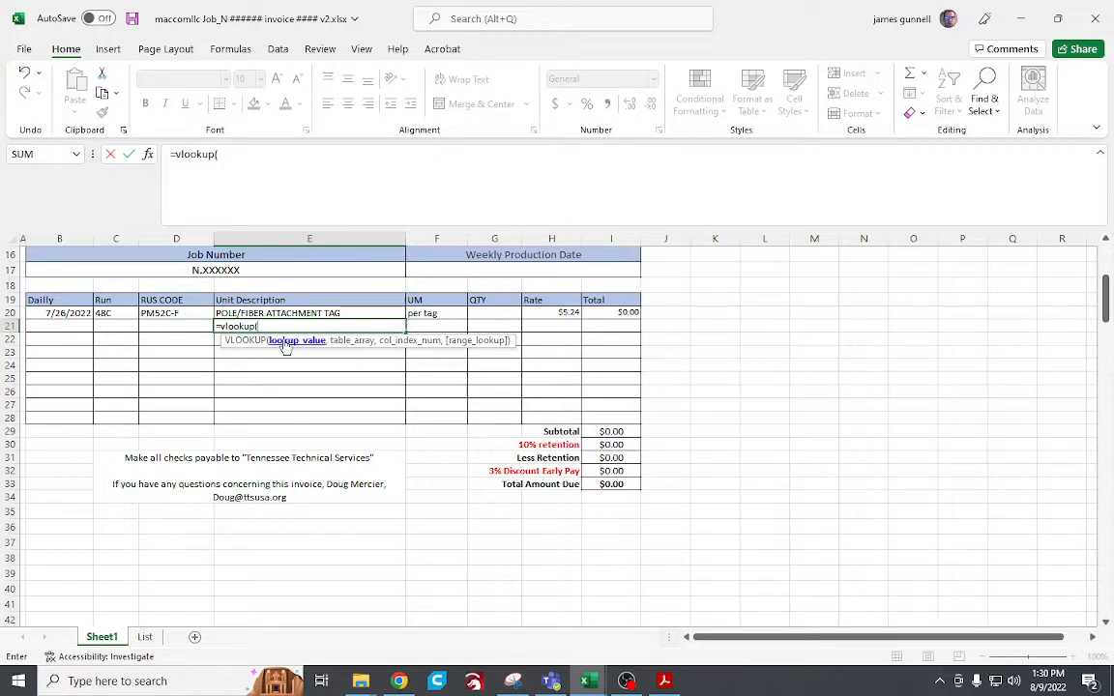
{"action": "left_click", "coordinate": [174, 328]}
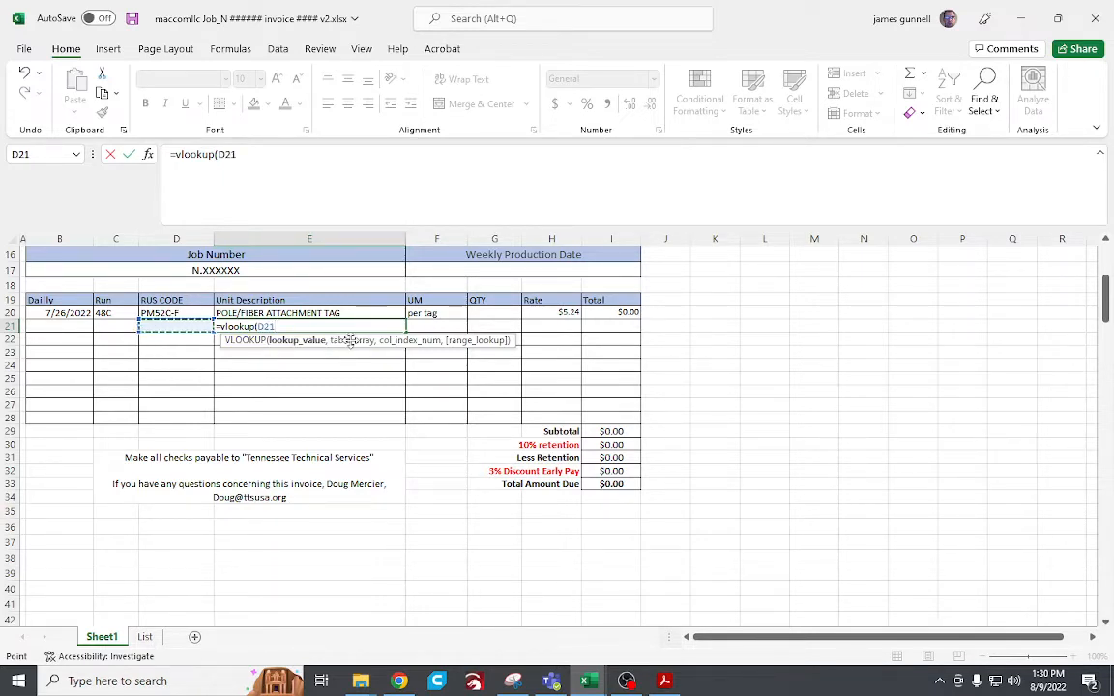
{"action": "type", "text": ","}
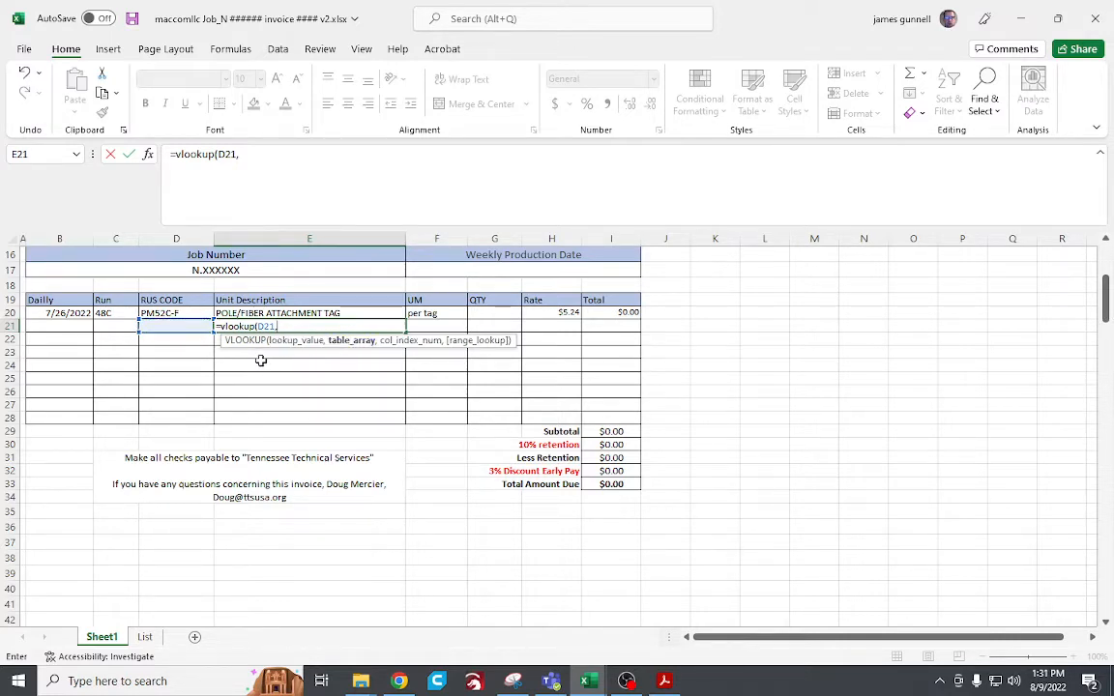
{"action": "key", "text": "F3"}
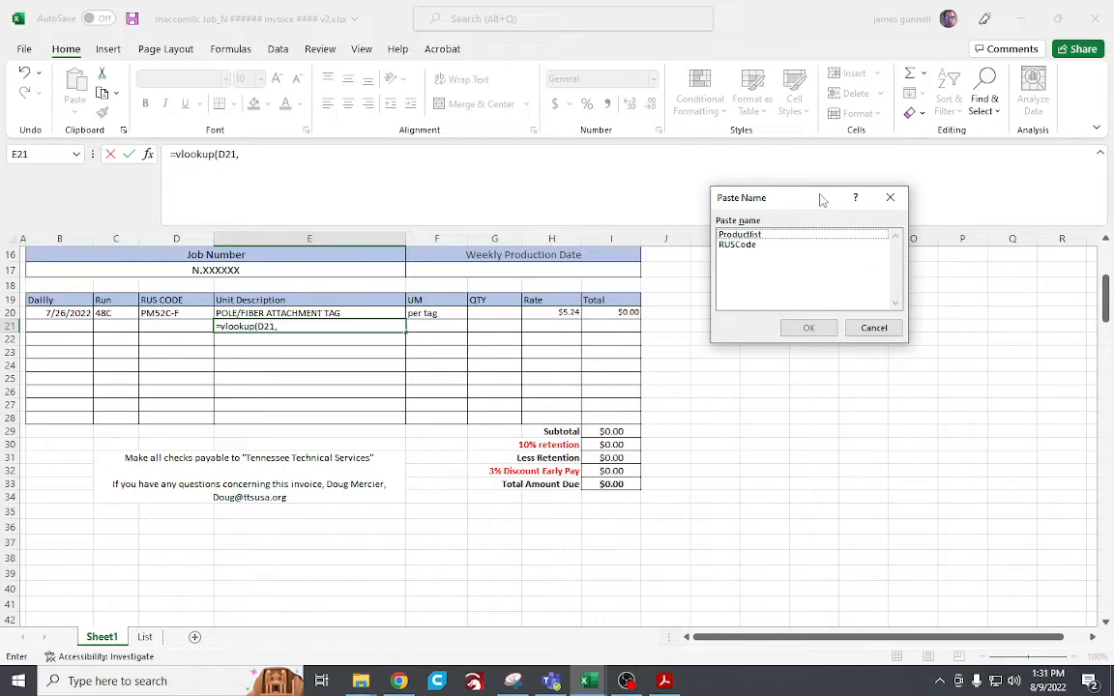
{"action": "left_click_drag", "start_coordinate": [820, 201], "coordinate": [378, 363]}
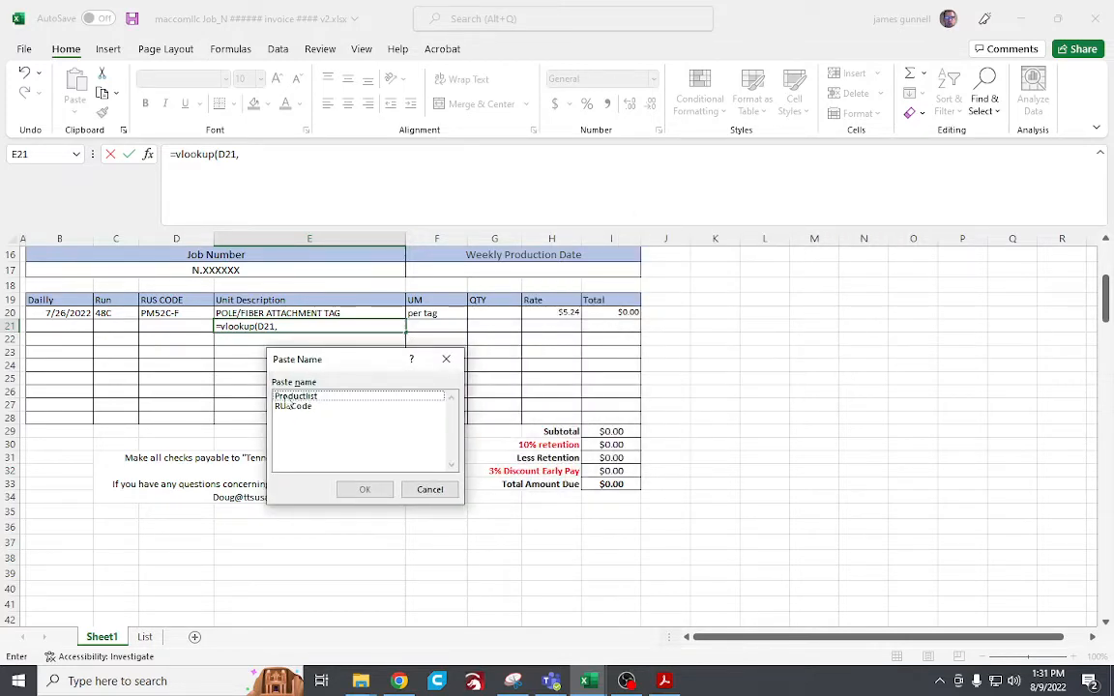
{"action": "left_click", "coordinate": [312, 396]}
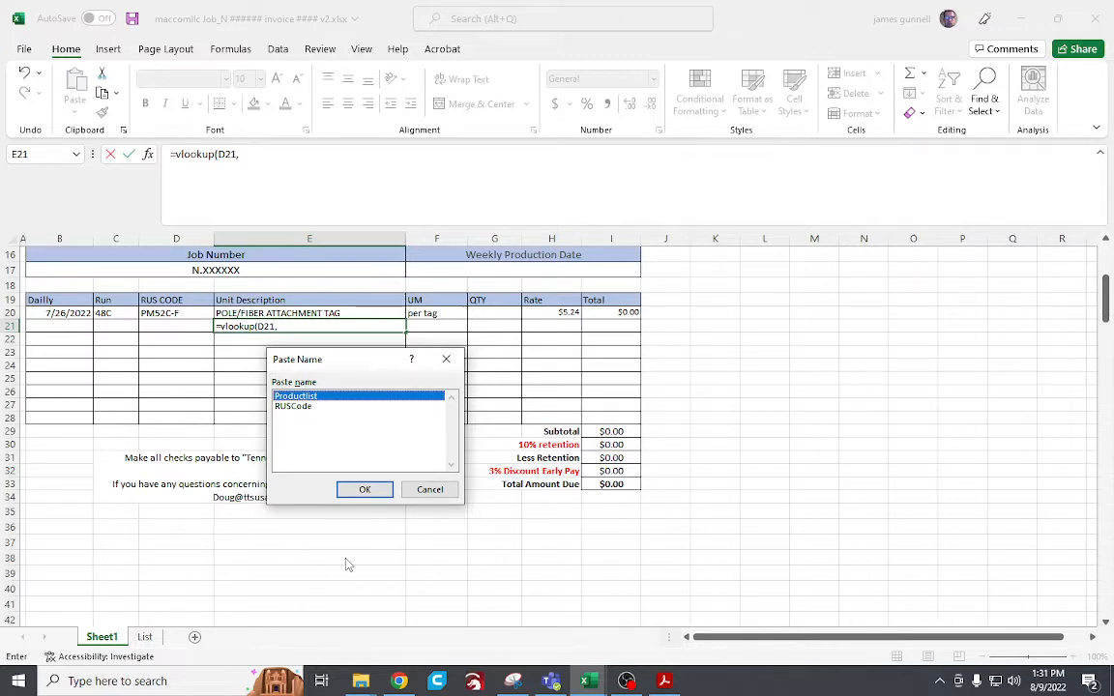
{"action": "left_click", "coordinate": [371, 491]}
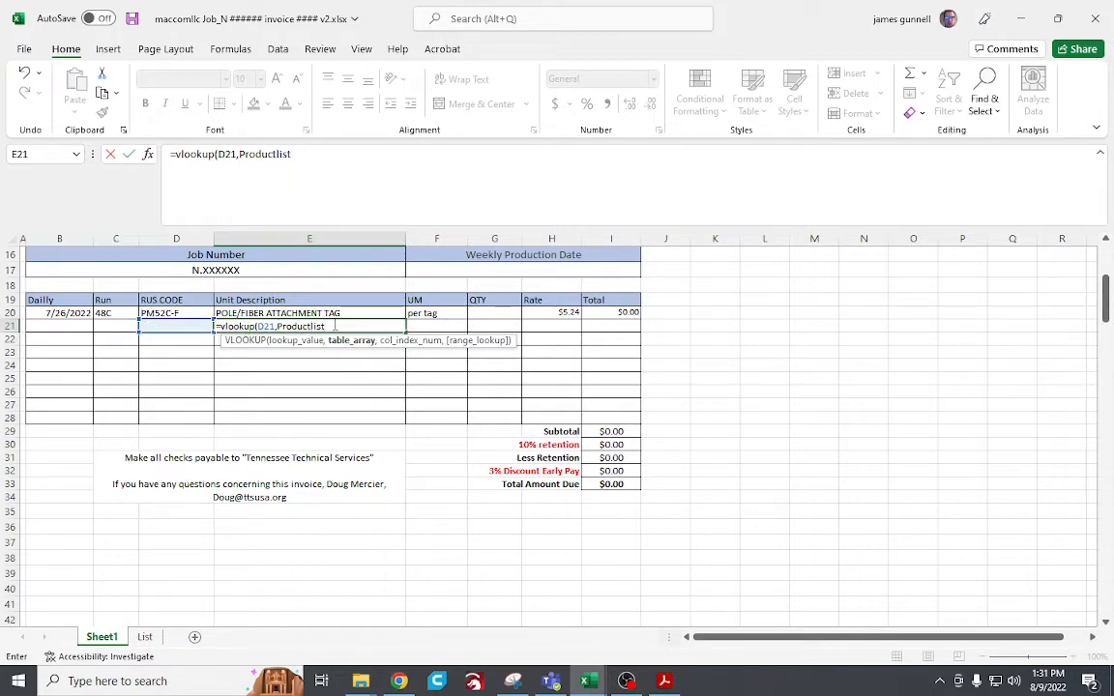
Complete the E21 lookup formula with column index 2 and FALSE for an exact match.
{"action": "type", "text": ",2"}
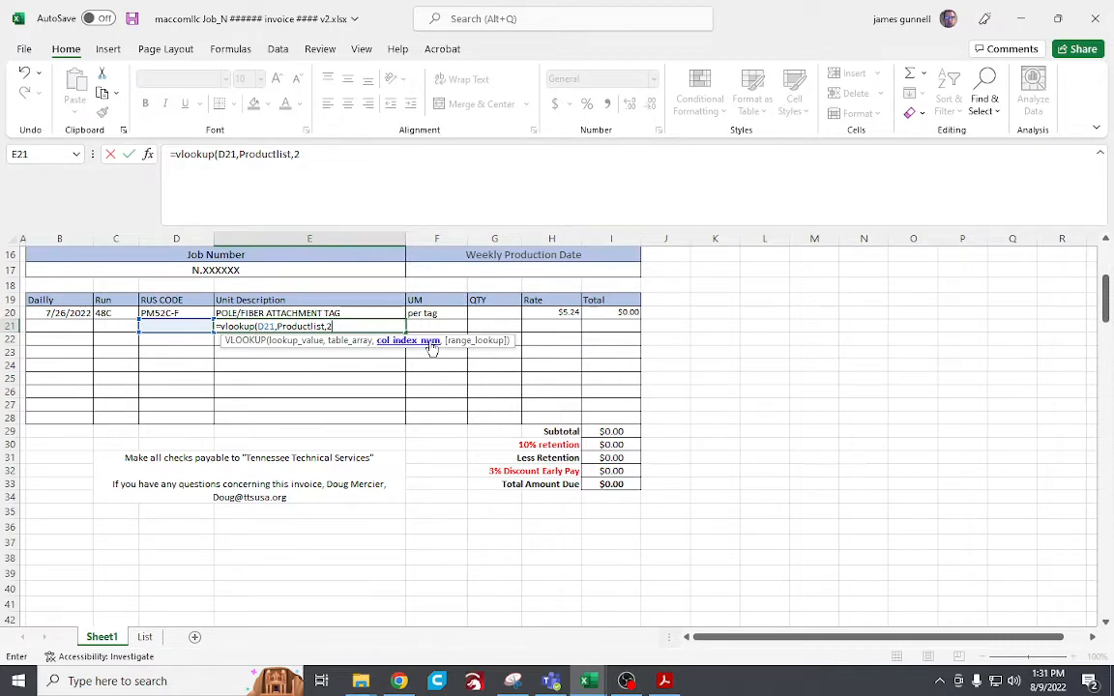
{"action": "type", "text": ","}
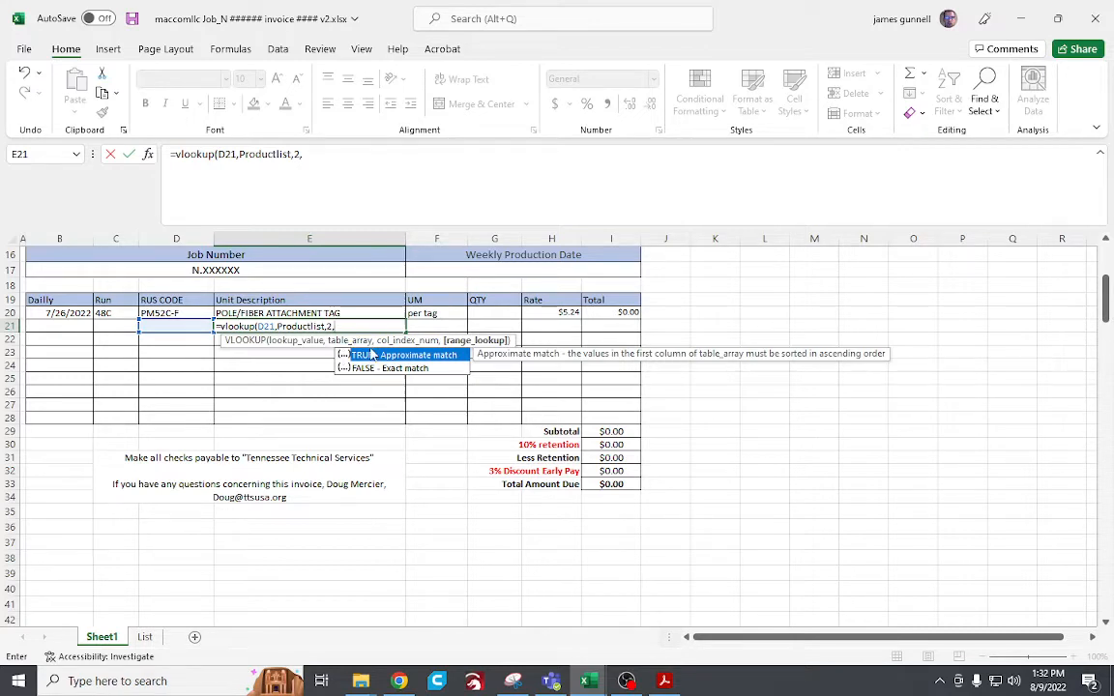
{"action": "type", "text": "false"}
{"action": "key", "text": "Return"}
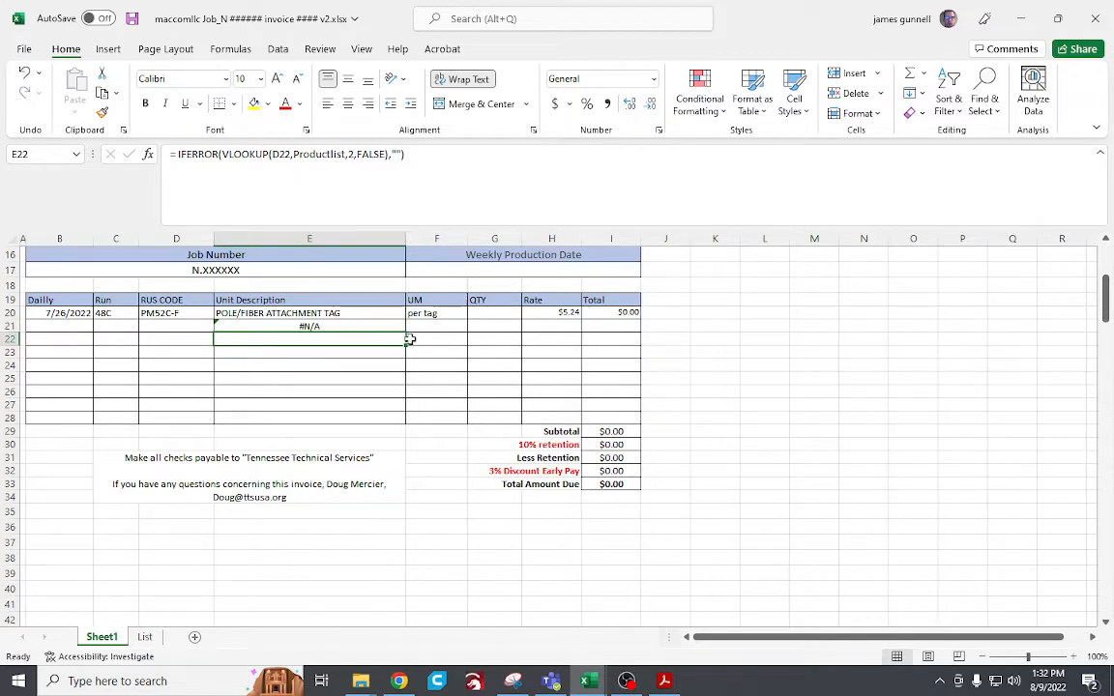
Copy the VLOOKUP formula text from E21 into the UM cell F21.
{"action": "left_click", "coordinate": [351, 326]}
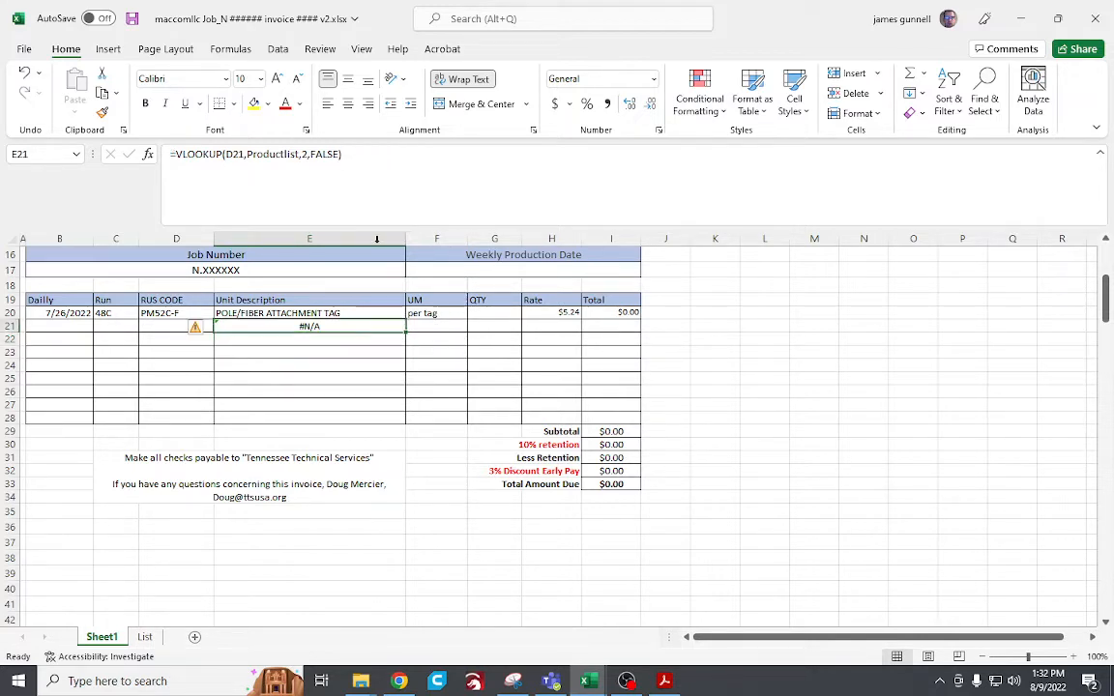
{"action": "left_click", "coordinate": [363, 151]}
{"action": "left_click_drag", "start_coordinate": [366, 151], "coordinate": [167, 147]}
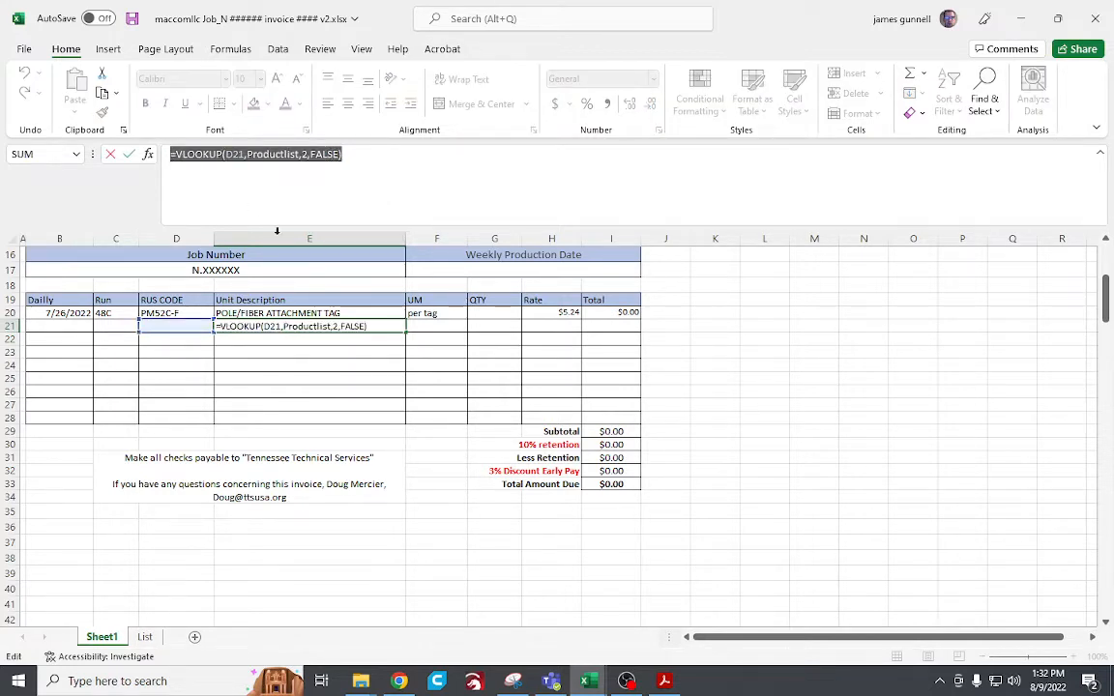
{"action": "key", "text": "ctrl+x"}
{"action": "type", "text": "="}
{"action": "left_click", "coordinate": [438, 326]}
{"action": "key", "text": "ctrl+v"}
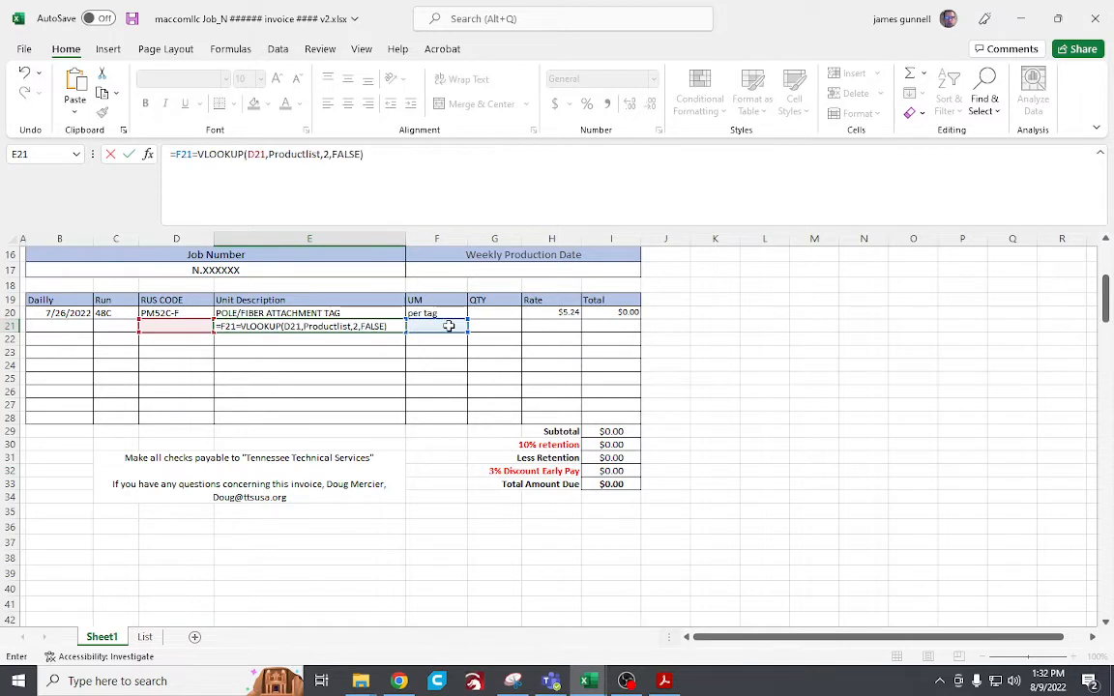
{"action": "key", "text": "Tab"}
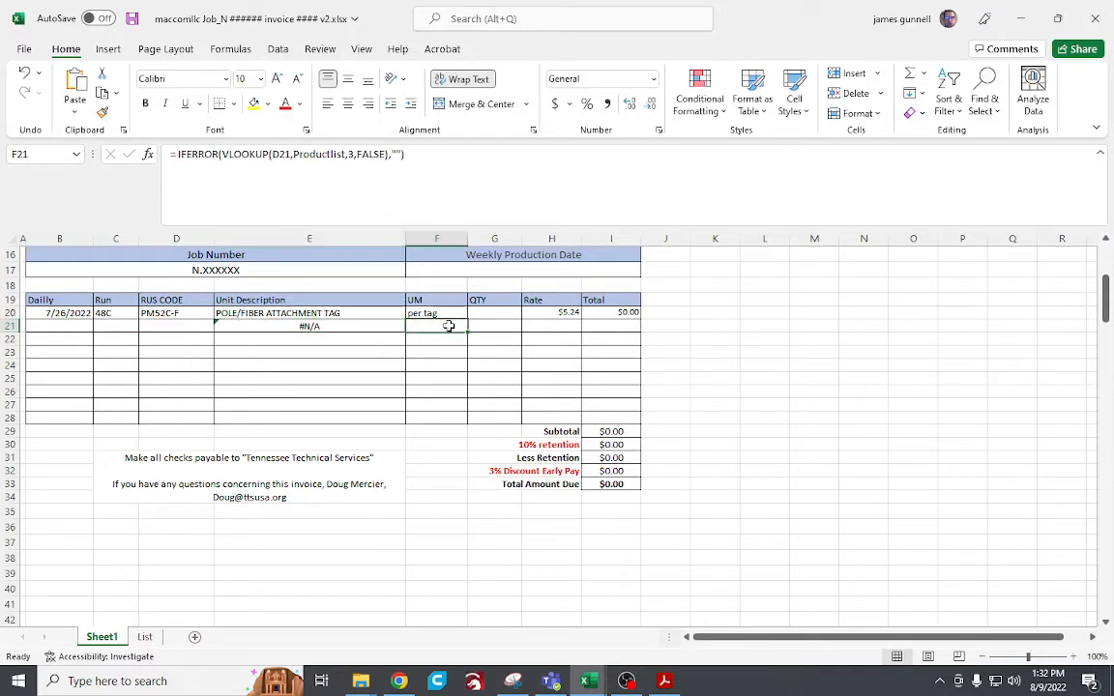
{"action": "key", "text": "ctrl+v"}
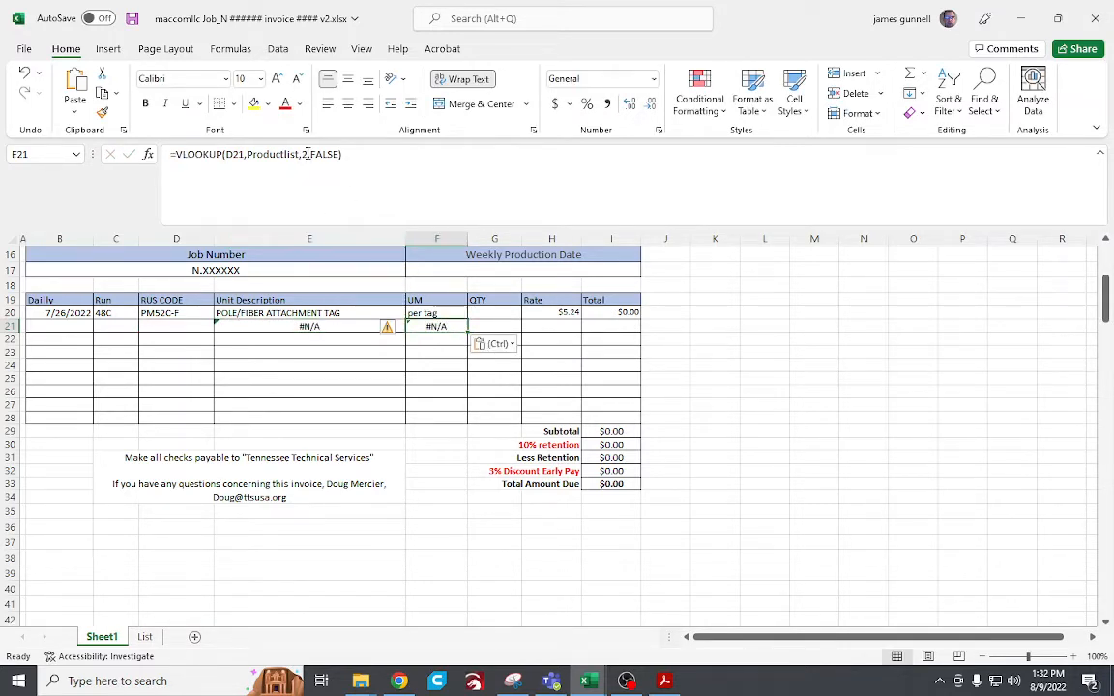
Set the column index of the VLOOKUP formula in F21 to 3.
{"action": "double_click", "coordinate": [303, 154]}
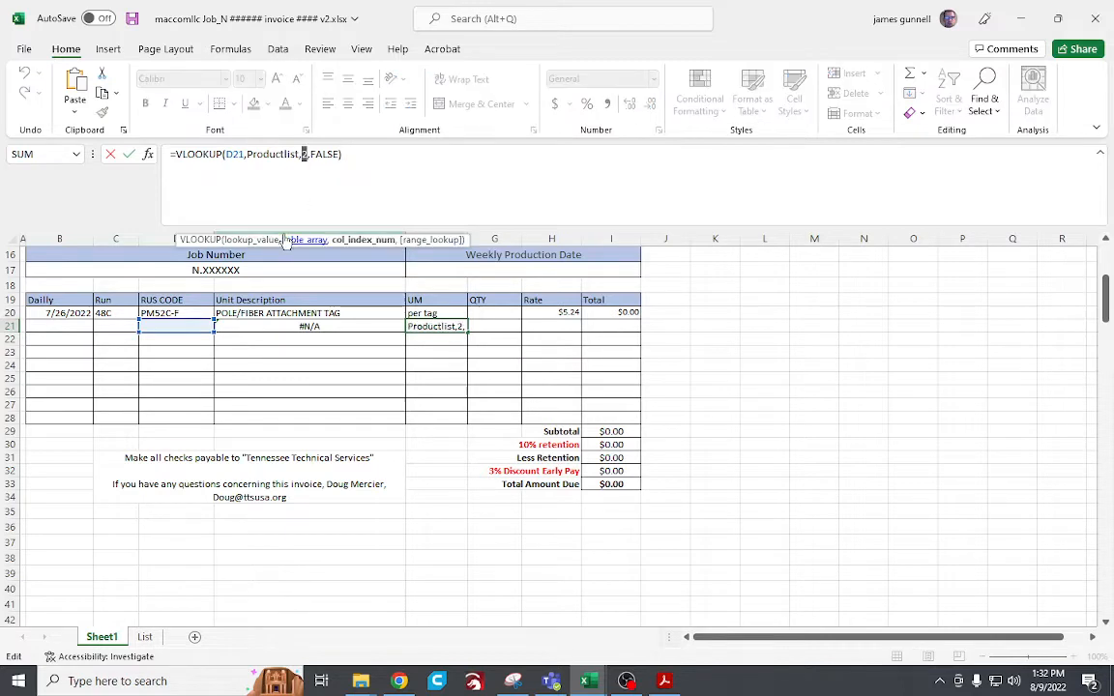
{"action": "type", "text": "3"}
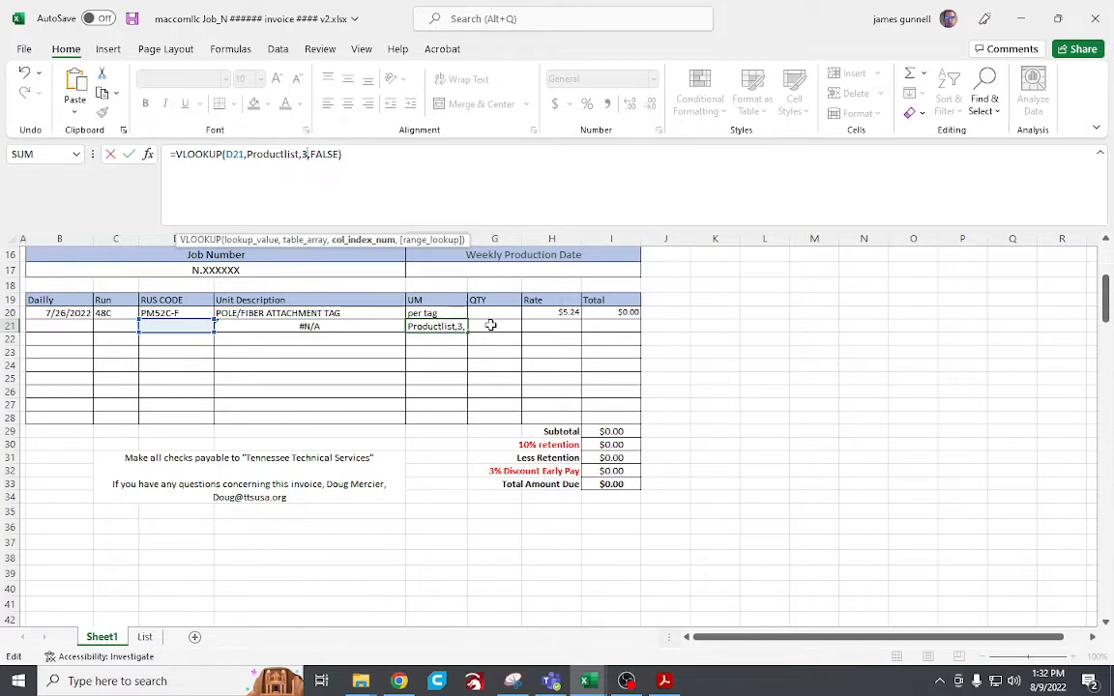
{"action": "key", "text": "Return"}
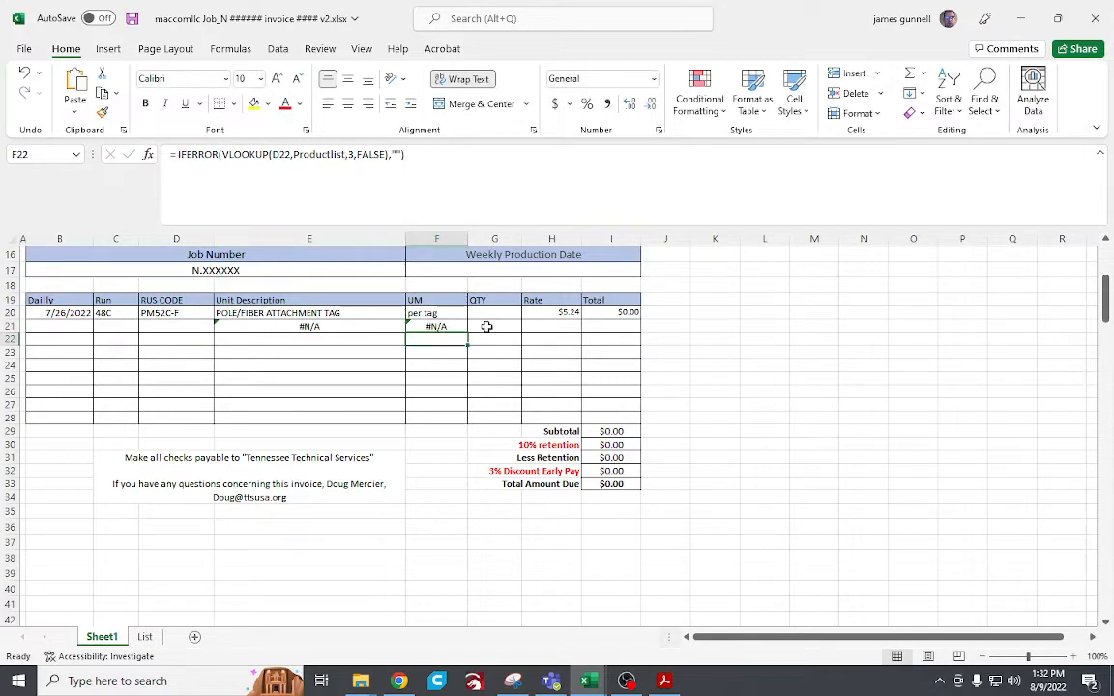
Strip the IFERROR wrapper from the Rate formula in H21, leaving VLOOKUP(D21,Productlist,5,FALSE).
{"action": "left_click", "coordinate": [564, 327]}
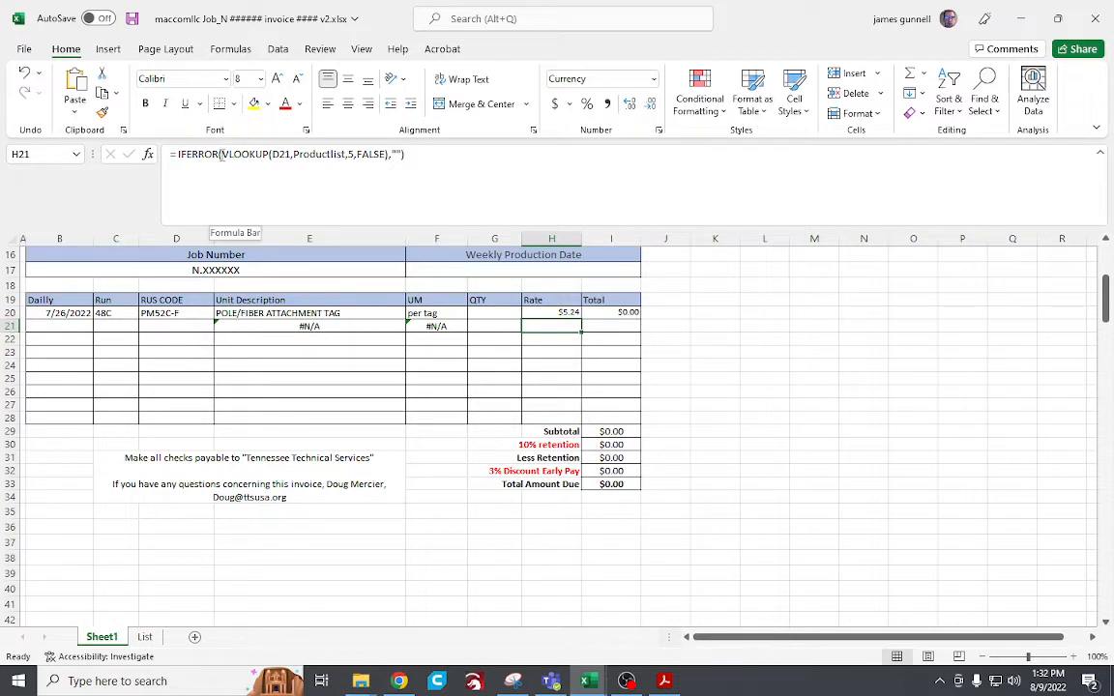
{"action": "left_click_drag", "start_coordinate": [221, 155], "coordinate": [170, 155]}
{"action": "key", "text": "BackSpace"}
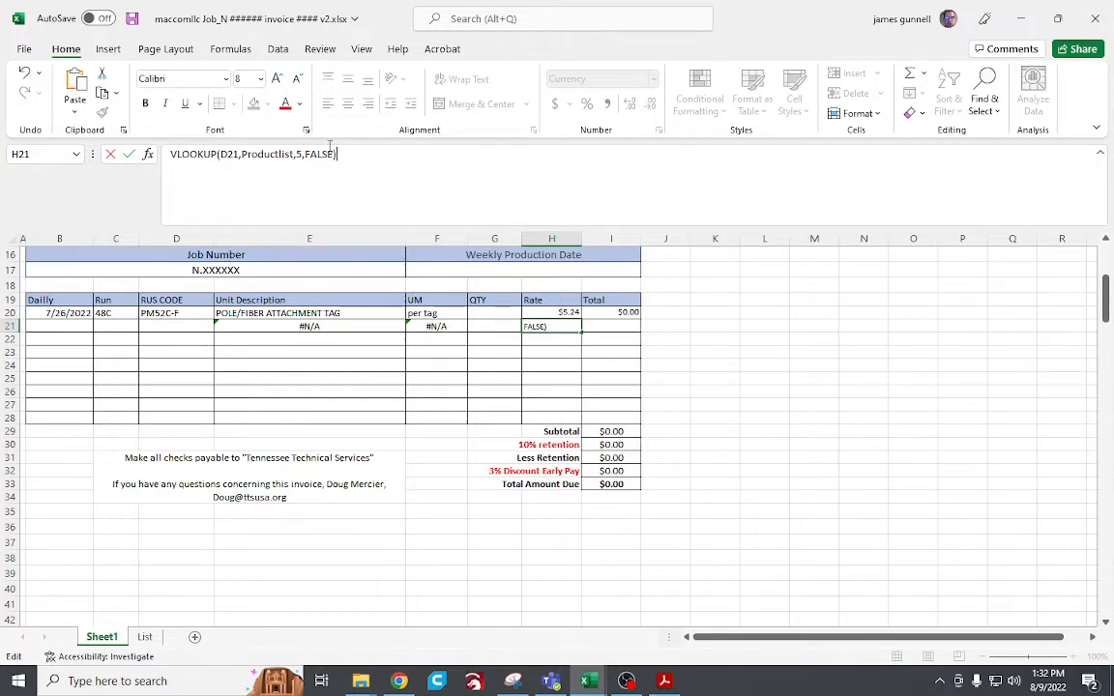
{"action": "key", "text": "Return"}
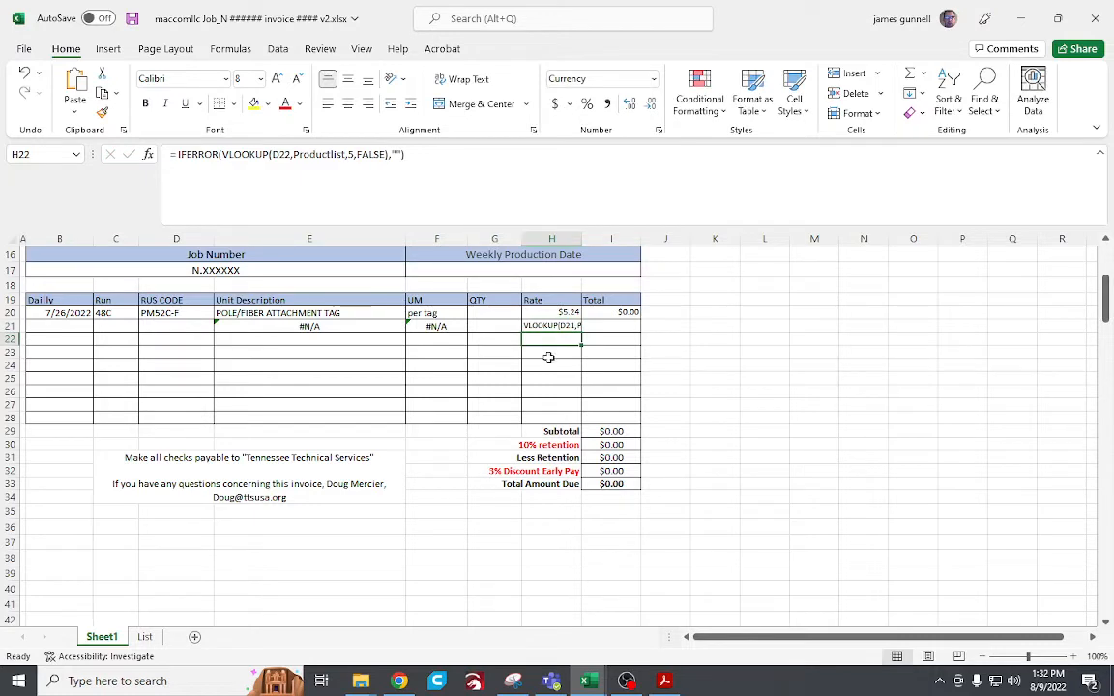
{"action": "left_click", "coordinate": [412, 155]}
{"action": "left_click", "coordinate": [569, 326]}
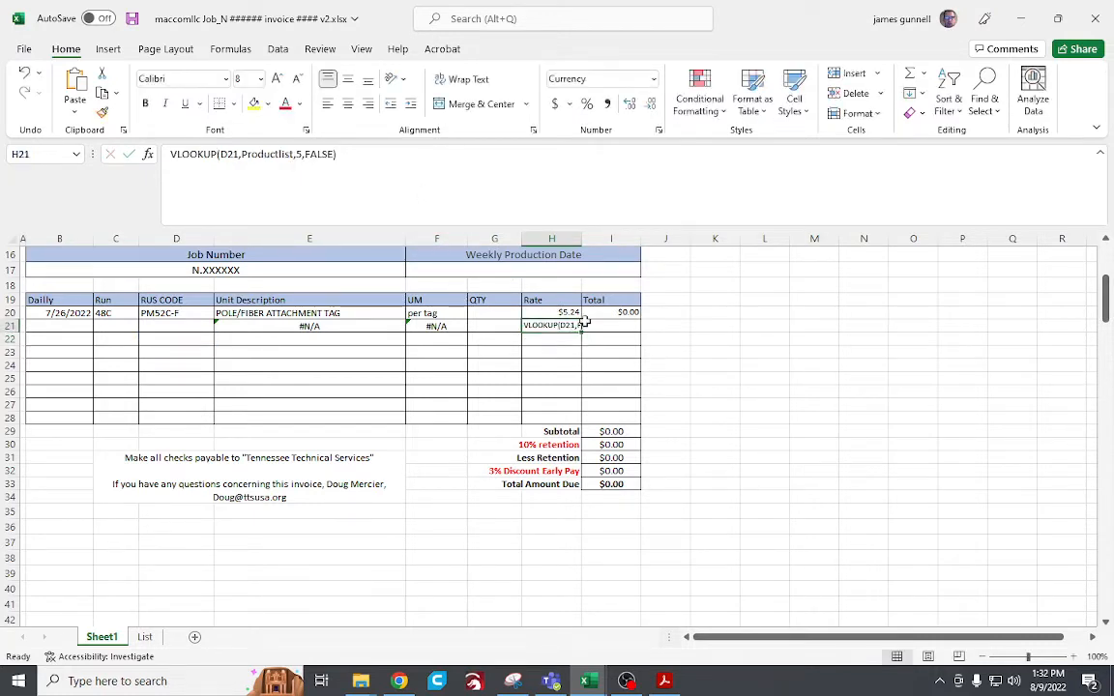
{"action": "left_click", "coordinate": [363, 155]}
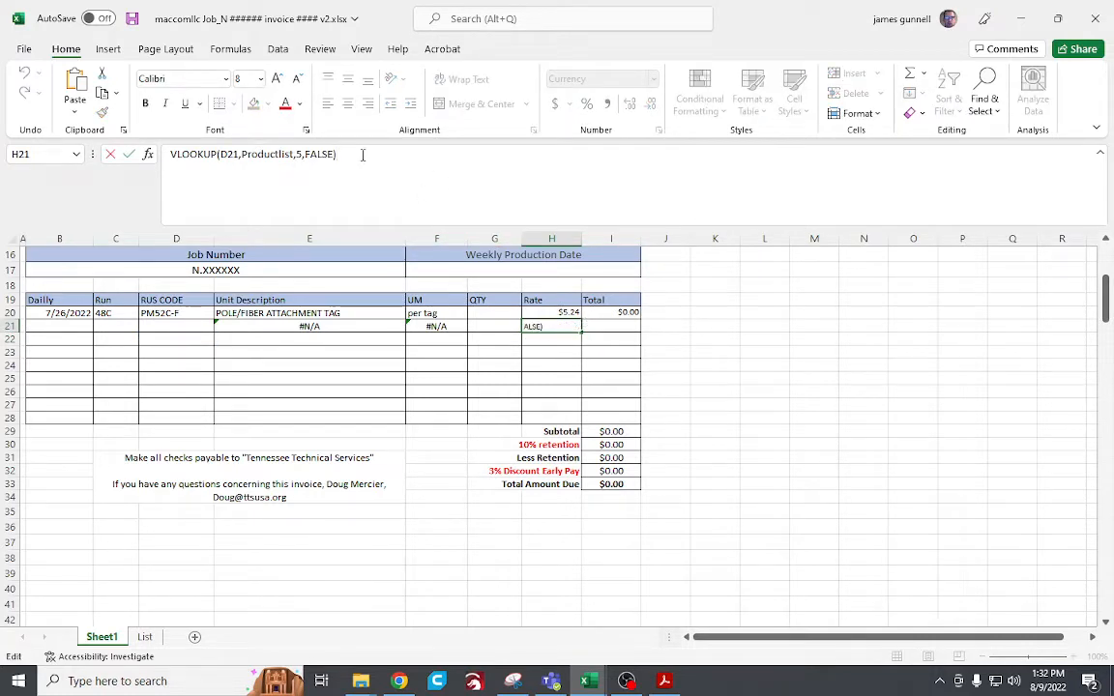
{"action": "key", "text": "Return"}
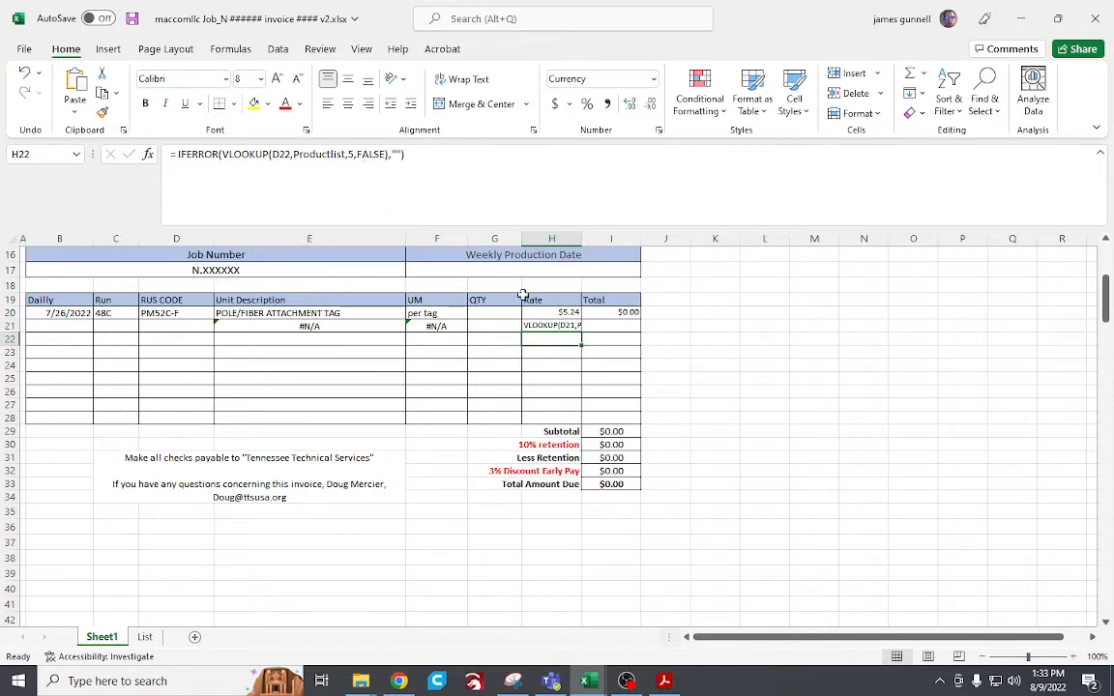
Add the missing equals sign in front of the VLOOKUP in H21 to make it a working formula.
{"action": "left_click", "coordinate": [553, 325]}
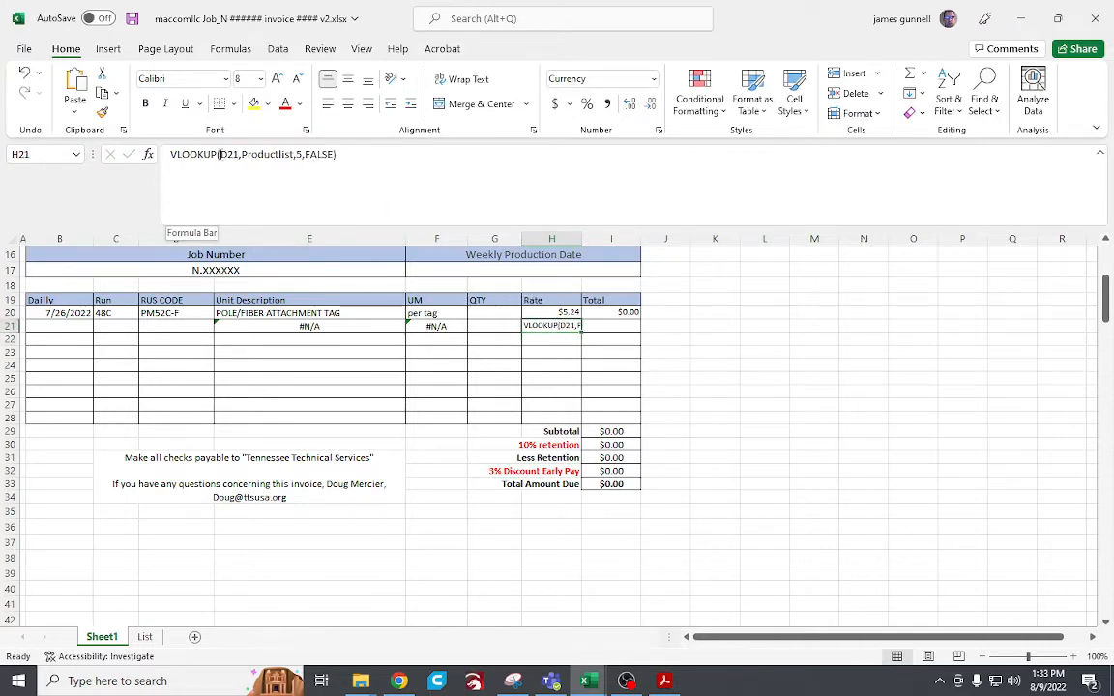
{"action": "left_click", "coordinate": [338, 155]}
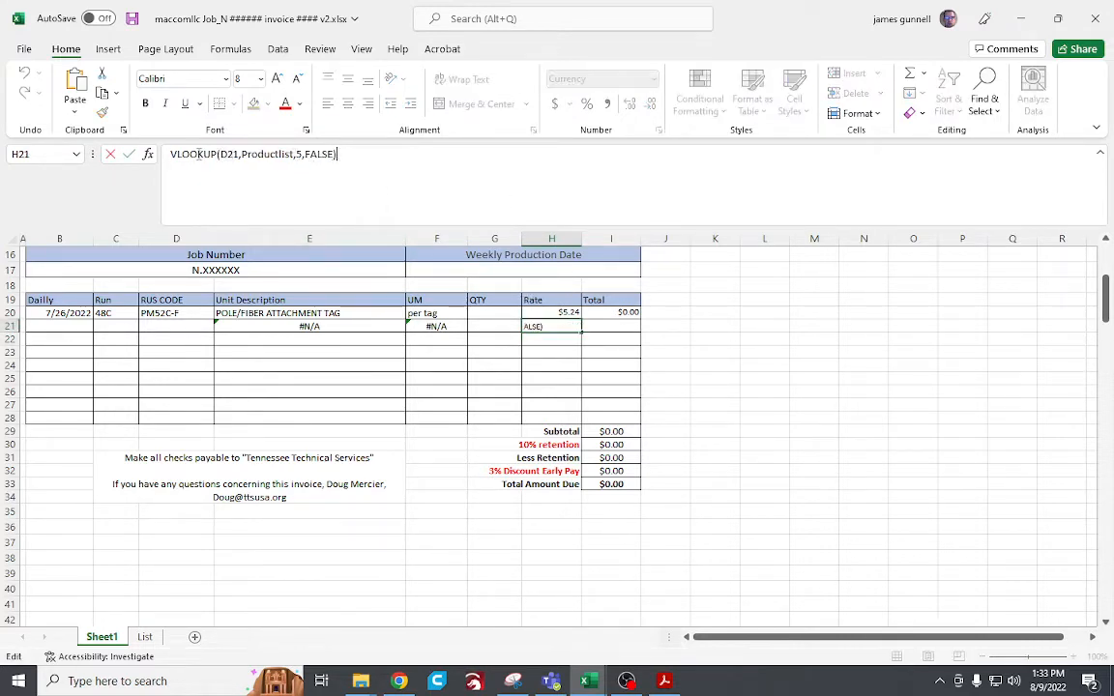
{"action": "left_click", "coordinate": [172, 154]}
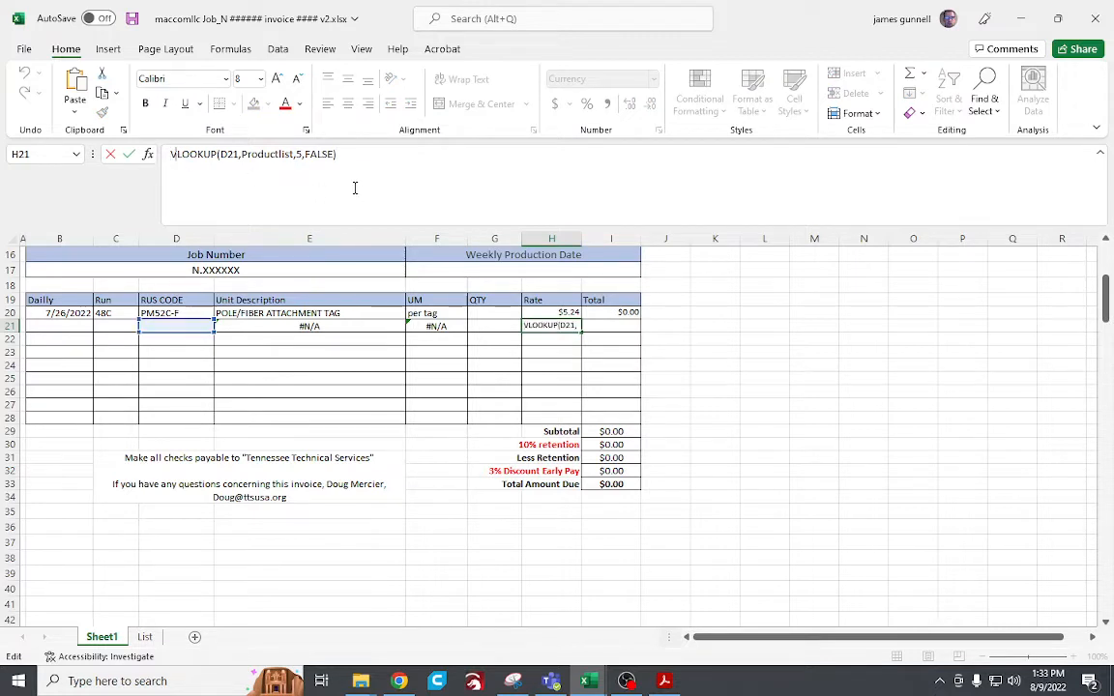
{"action": "type", "text": "="}
{"action": "key", "text": "Return"}
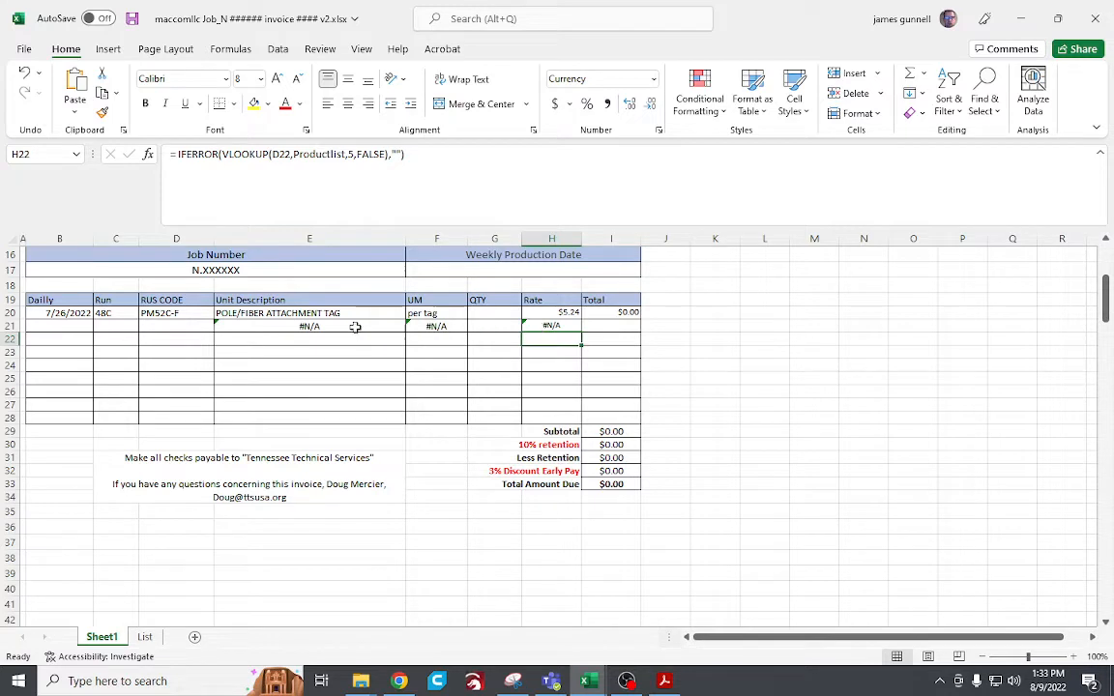
Fill the Total formula from I20 down the line items through I28.
{"action": "left_click", "coordinate": [618, 314]}
{"action": "left_click", "coordinate": [624, 323]}
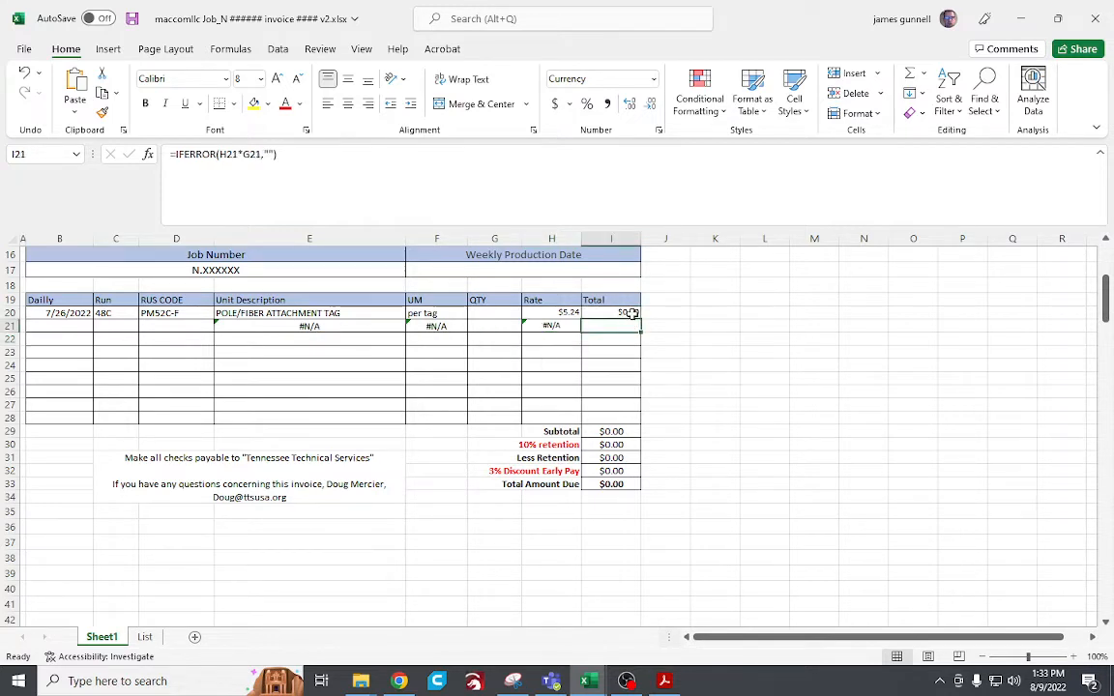
{"action": "left_click", "coordinate": [631, 313]}
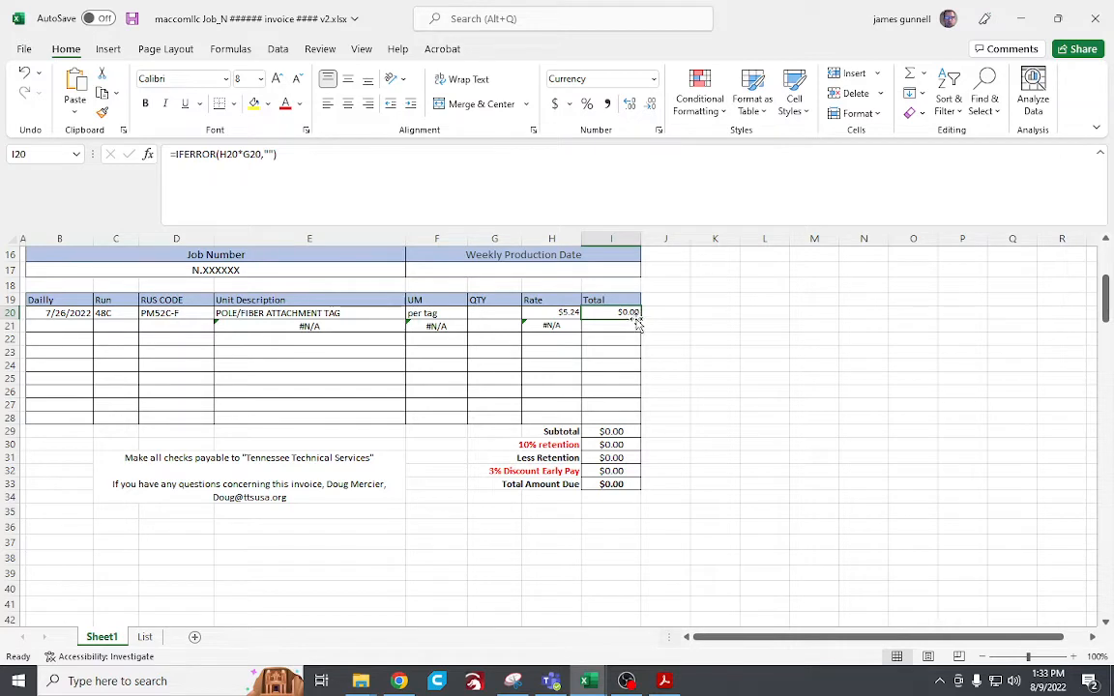
{"action": "left_click_drag", "start_coordinate": [641, 319], "coordinate": [639, 423]}
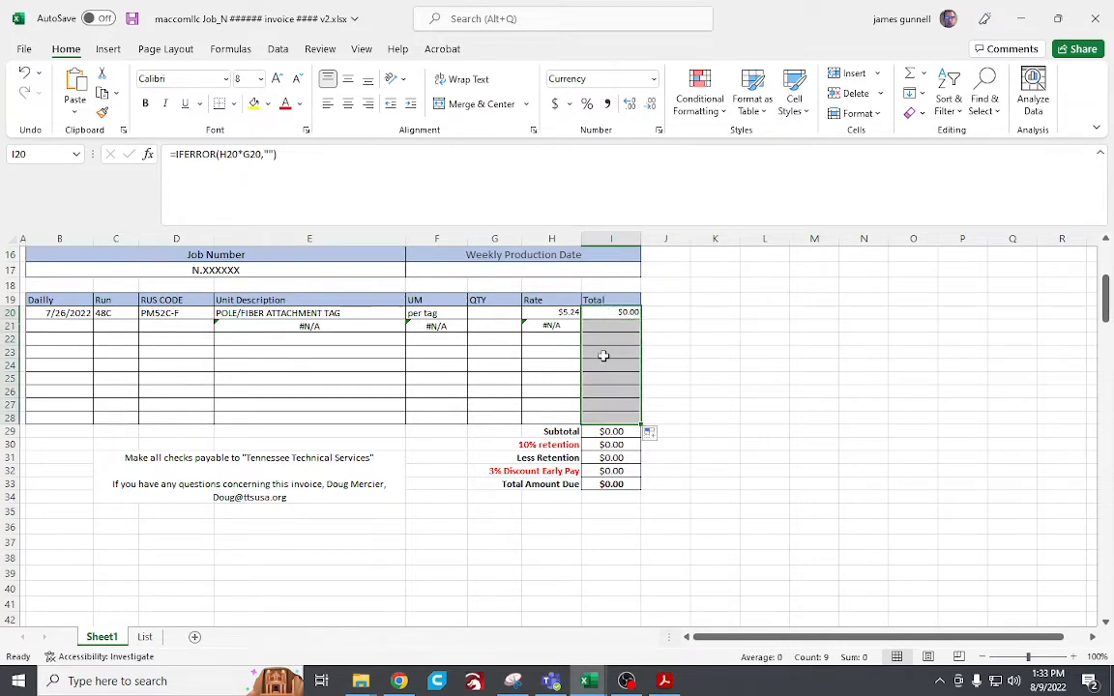
Strip the IFERROR wrapper from the Total formula in I21, leaving =(H21*G21).
{"action": "left_click", "coordinate": [600, 325]}
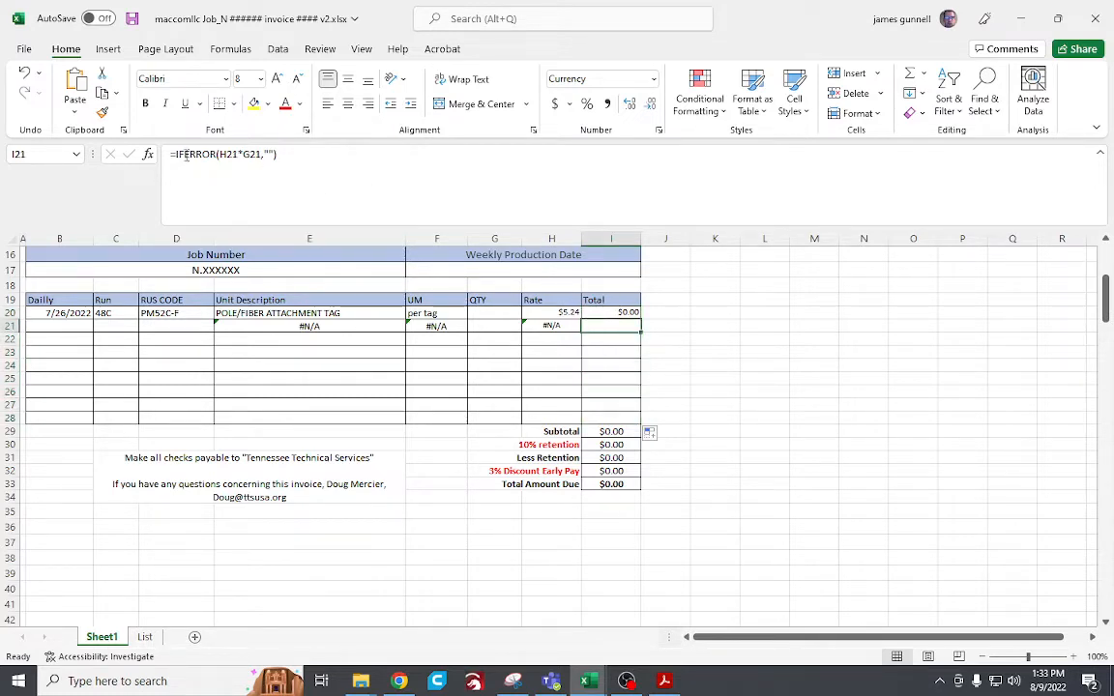
{"action": "left_click", "coordinate": [186, 155]}
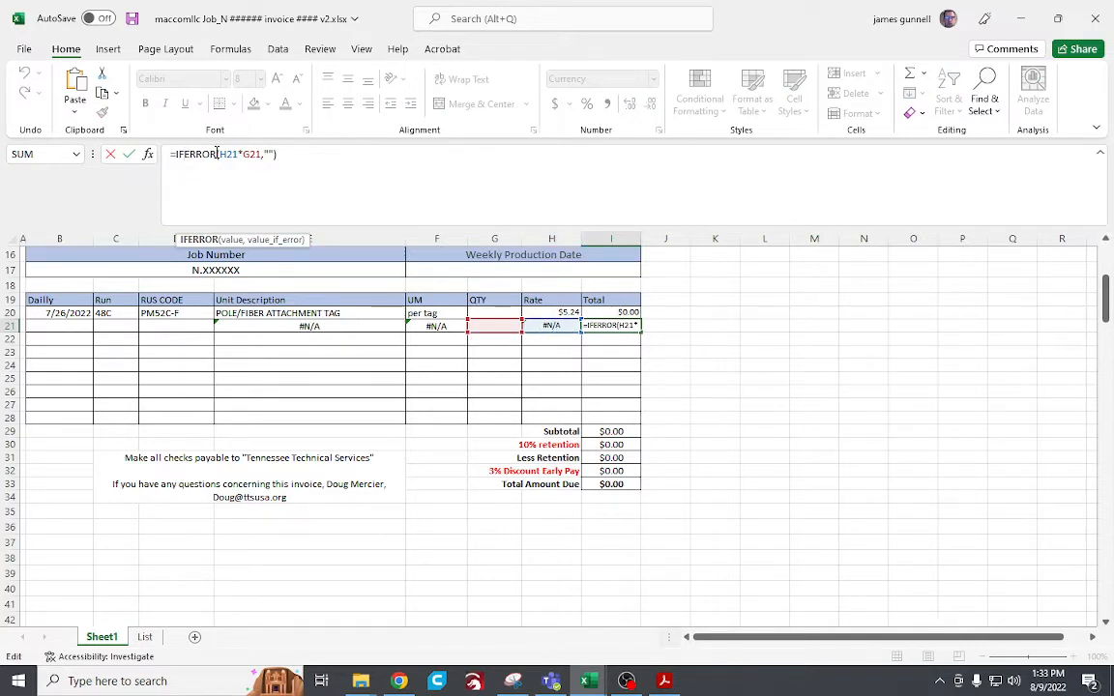
{"action": "left_click_drag", "start_coordinate": [210, 154], "coordinate": [175, 157]}
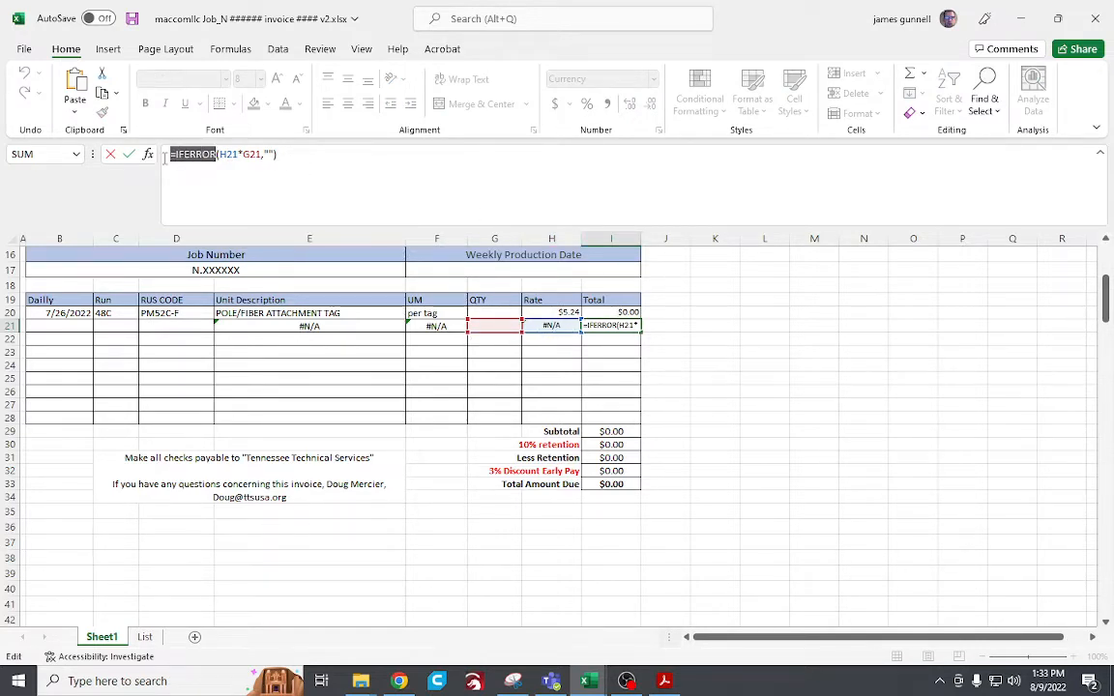
{"action": "key", "text": "BackSpace"}
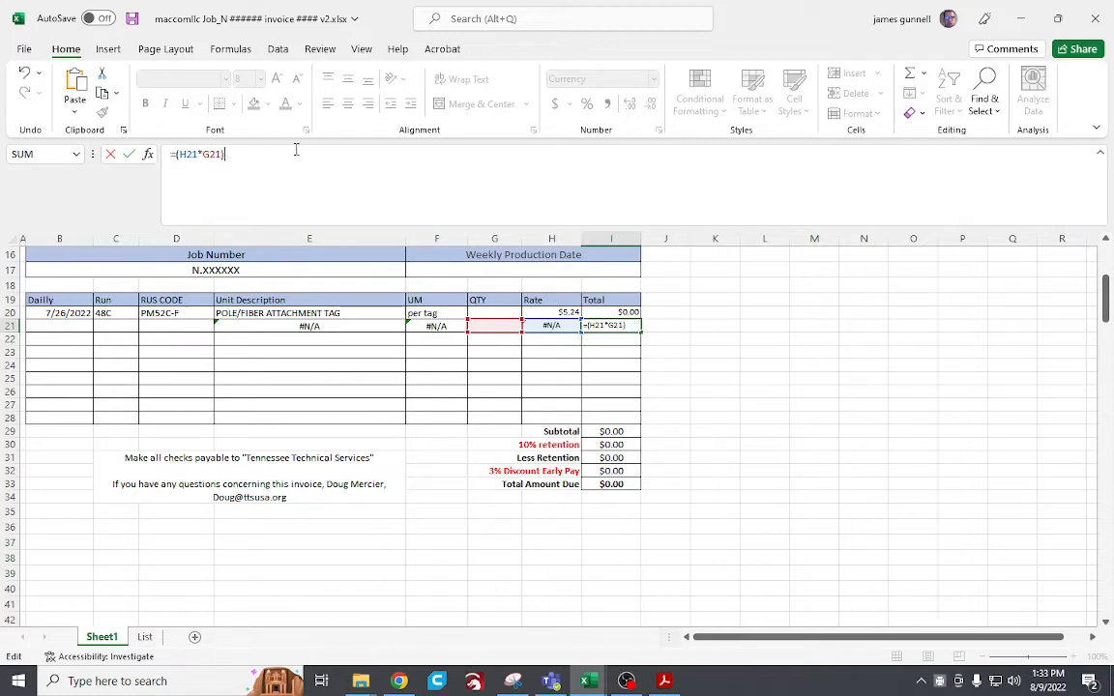
{"action": "key", "text": "Return"}
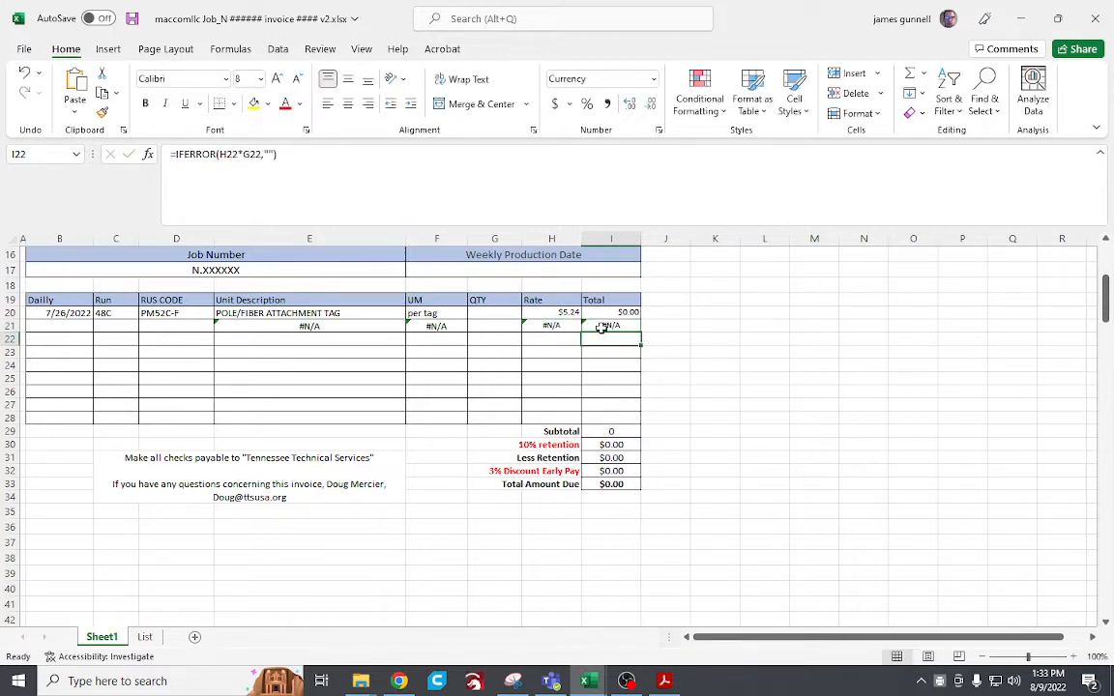
Choose the RUS code *FTTX-CO24E & in D21 to test the lookup formulas, and clear the cell again.
{"action": "left_click", "coordinate": [187, 325]}
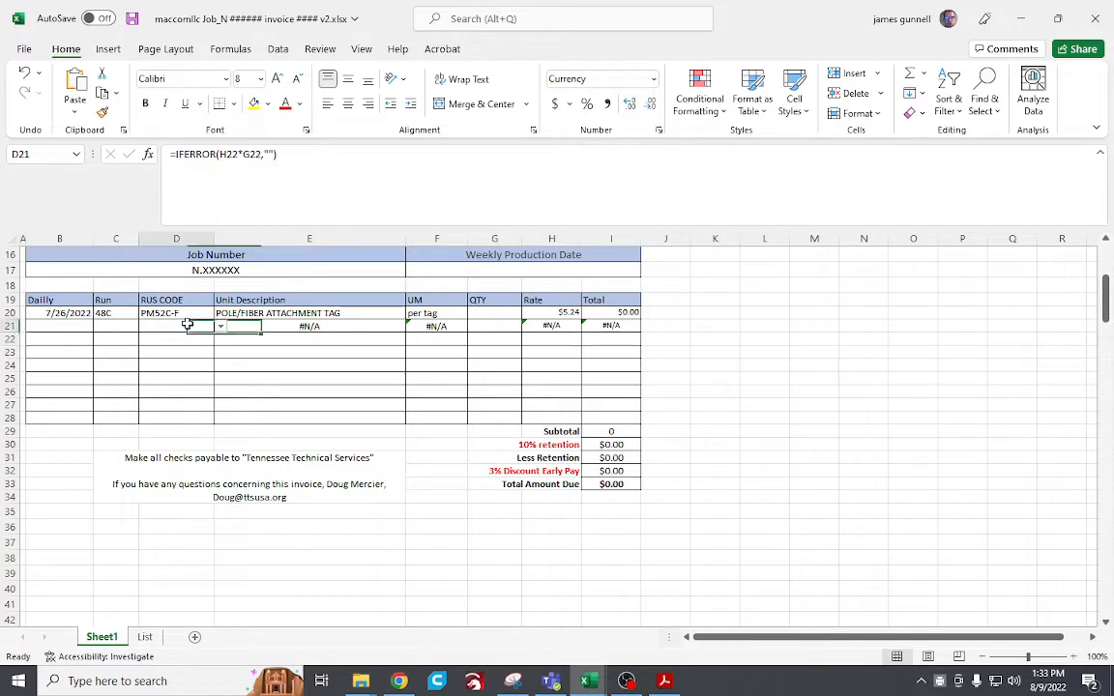
{"action": "left_click", "coordinate": [220, 327]}
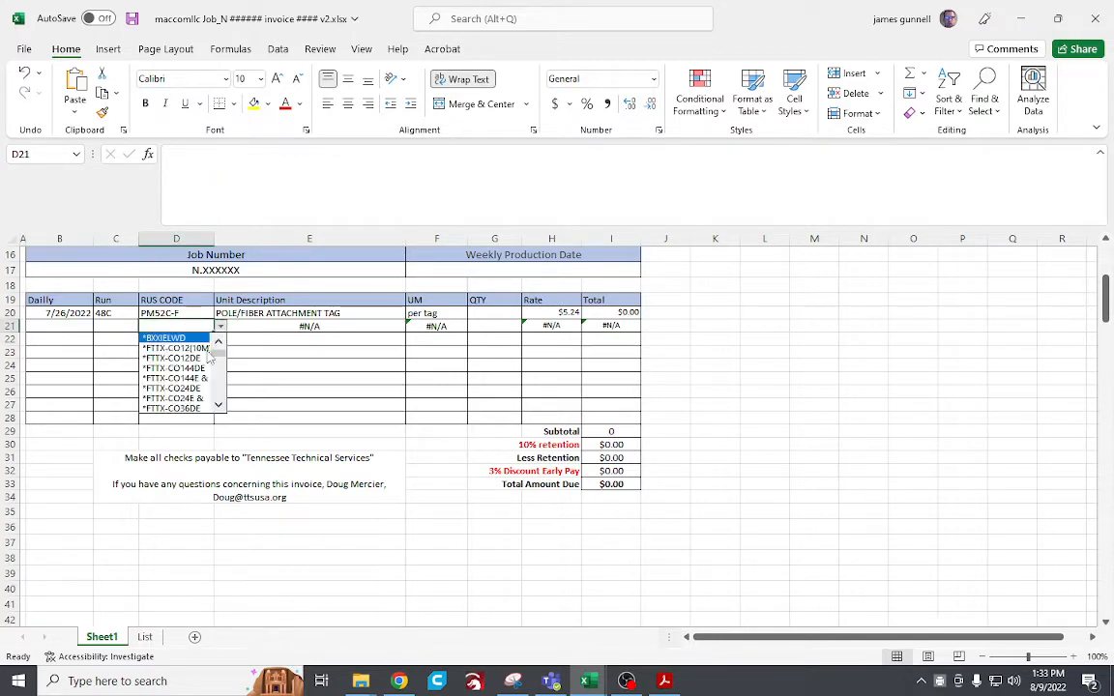
{"action": "left_click", "coordinate": [183, 398]}
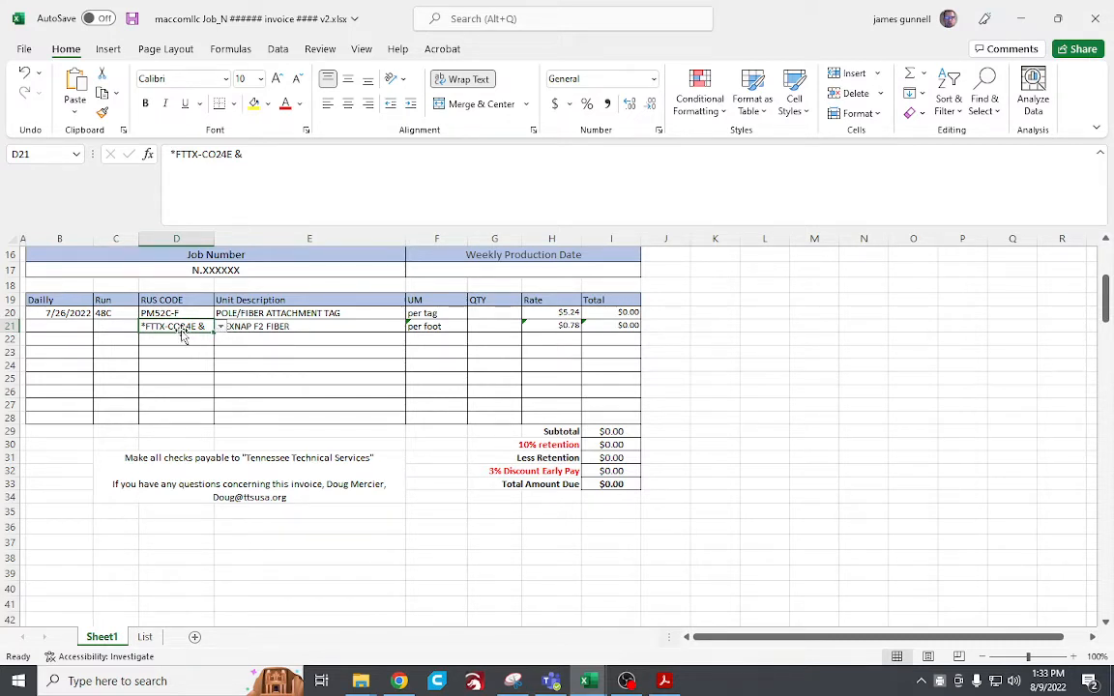
{"action": "key", "text": "Delete"}
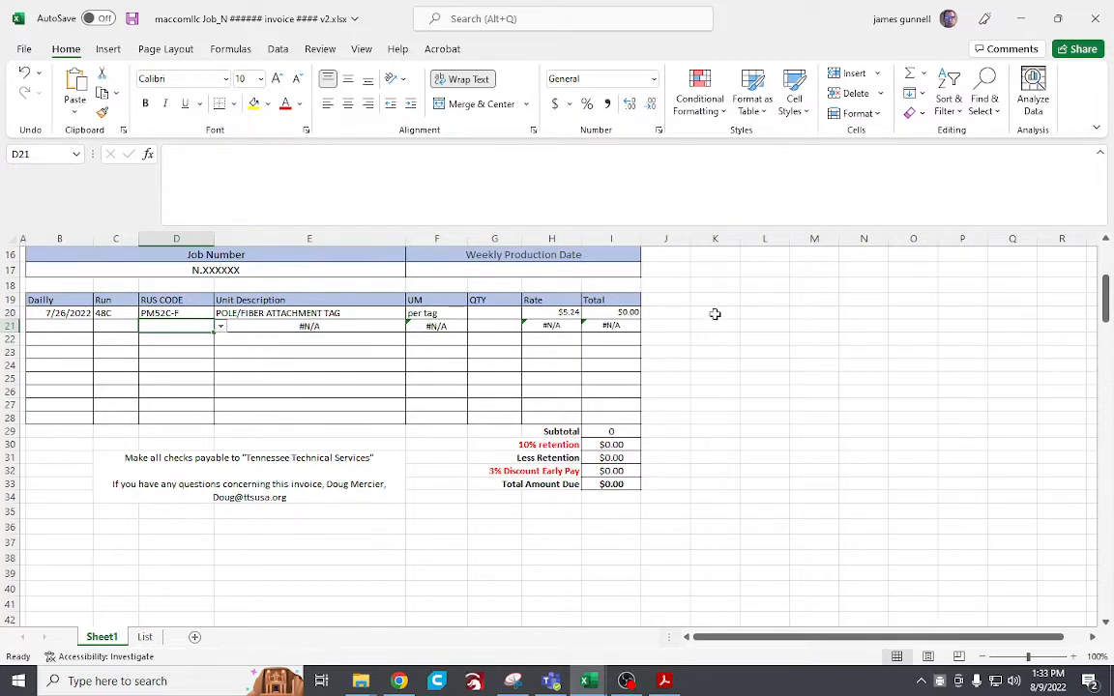
Clear the line item cells D21:I28 and delete the RUS code in D20.
{"action": "left_click_drag", "start_coordinate": [154, 326], "coordinate": [602, 425]}
{"action": "key", "text": "Delete"}
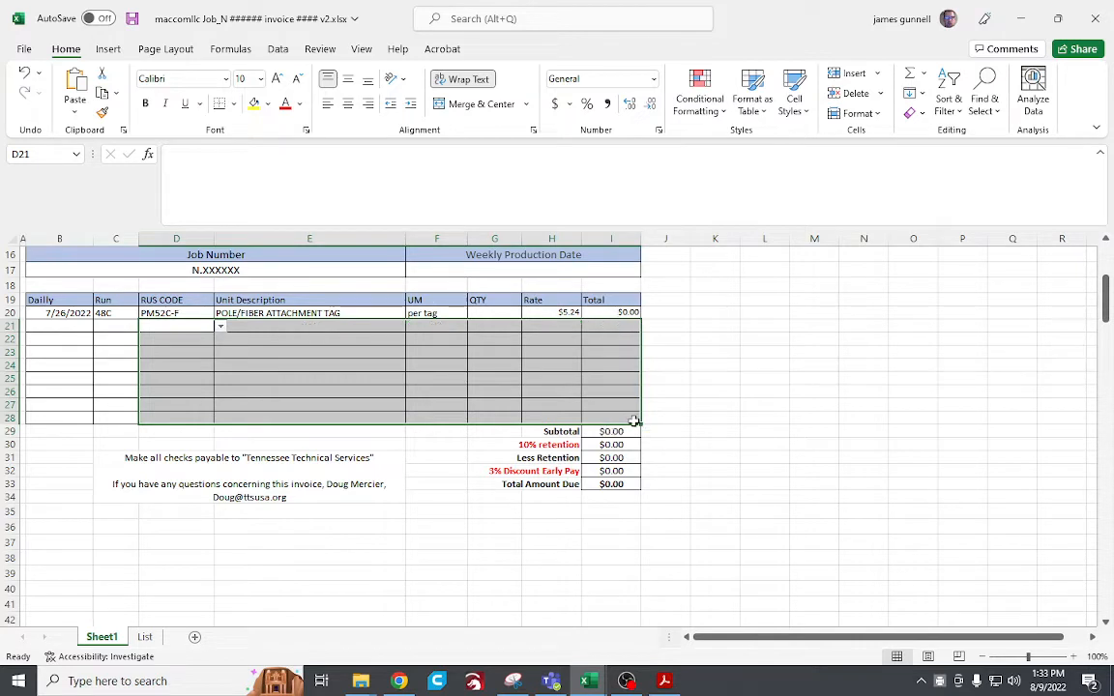
{"action": "left_click", "coordinate": [715, 378]}
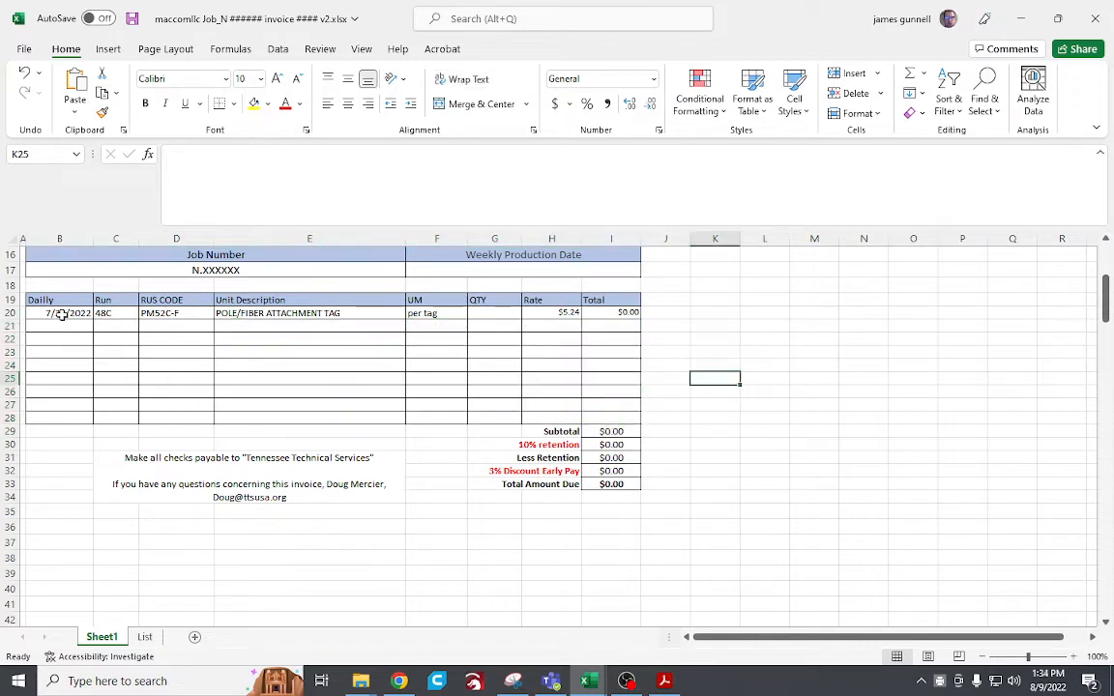
{"action": "left_click", "coordinate": [158, 313]}
{"action": "key", "text": "Delete"}
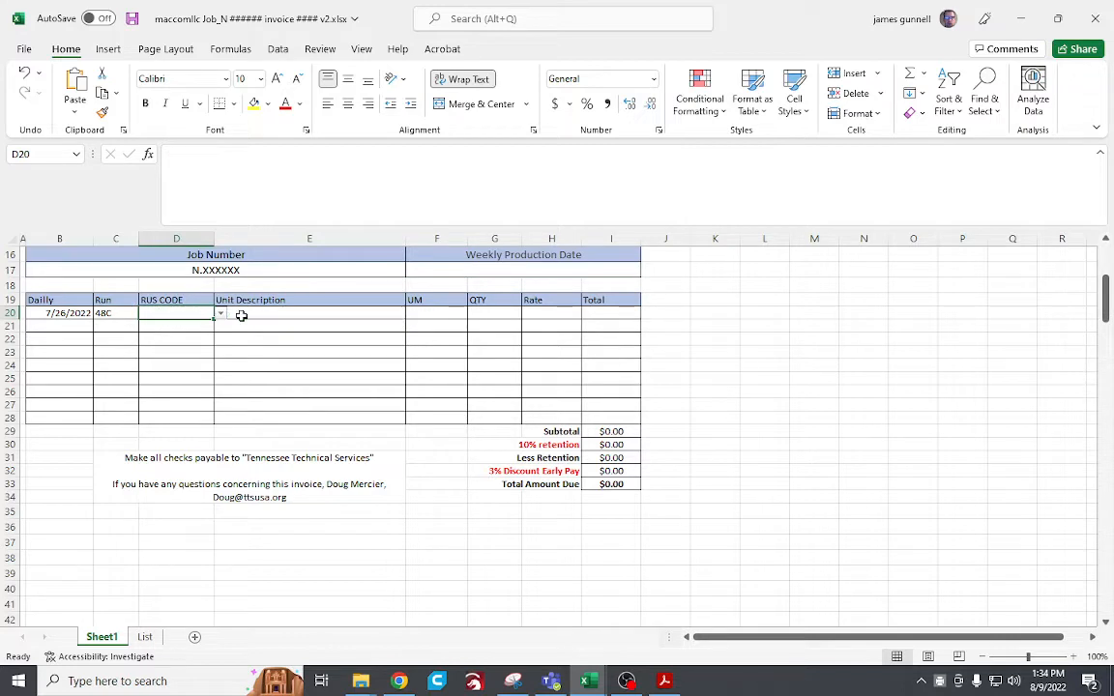
Fill the cells D20:I20 down through row 28 to copy the lookup and total formulas to every line item.
{"action": "left_click_drag", "start_coordinate": [241, 316], "coordinate": [611, 313]}
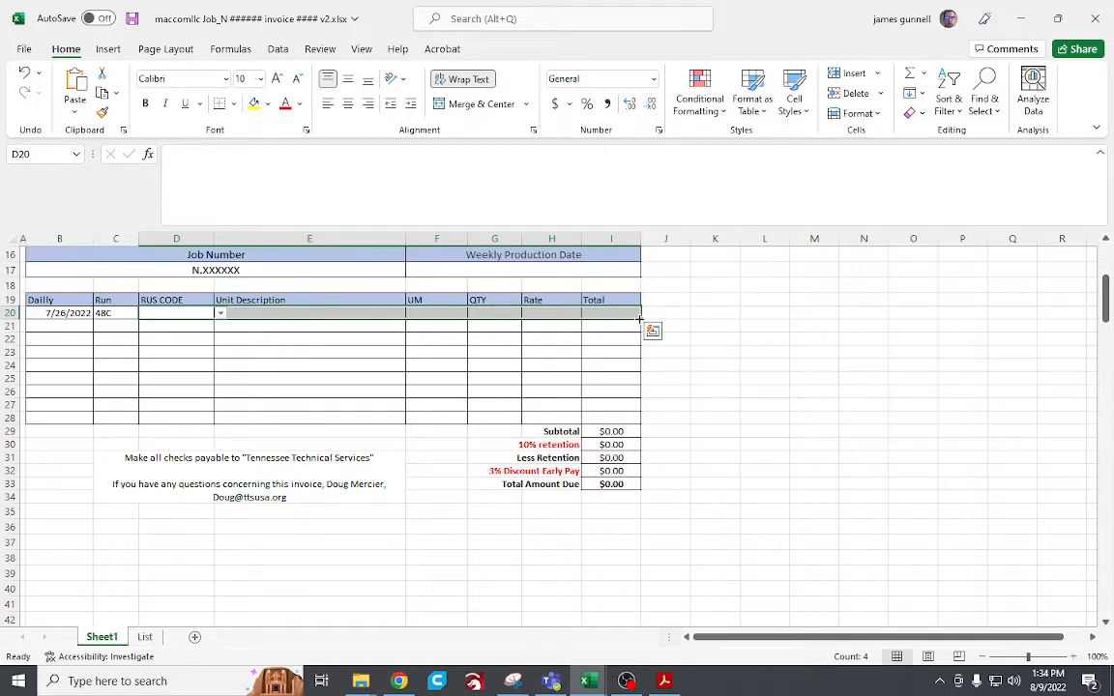
{"action": "left_click_drag", "start_coordinate": [639, 319], "coordinate": [642, 427]}
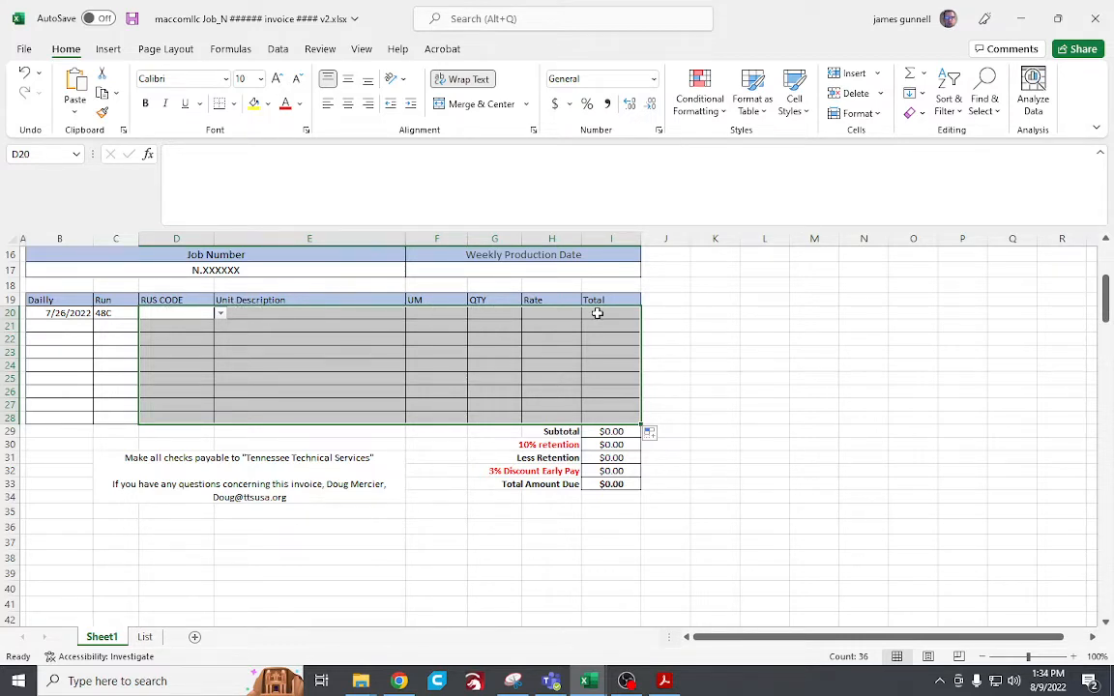
Check the Total, Rate, QTY and UM cells of row 20 and the dropdown cells in the RUS CODE column.
{"action": "left_click", "coordinate": [595, 313]}
{"action": "left_click", "coordinate": [531, 313]}
{"action": "left_click", "coordinate": [488, 314]}
{"action": "left_click", "coordinate": [435, 313]}
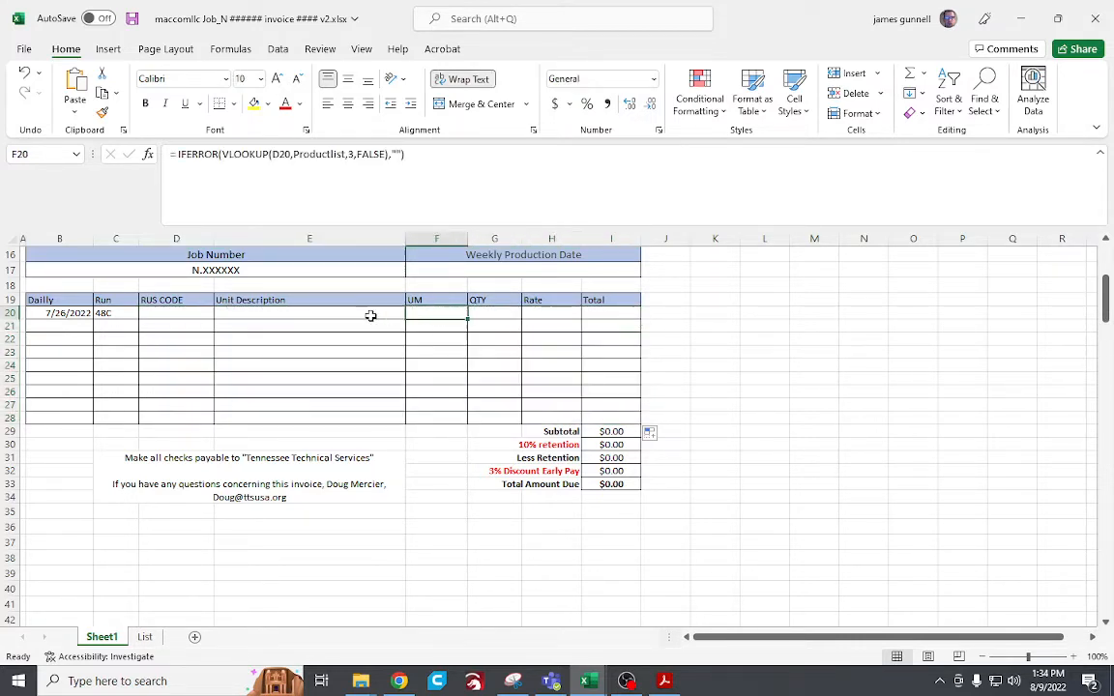
{"action": "left_click", "coordinate": [191, 317]}
{"action": "left_click", "coordinate": [191, 328]}
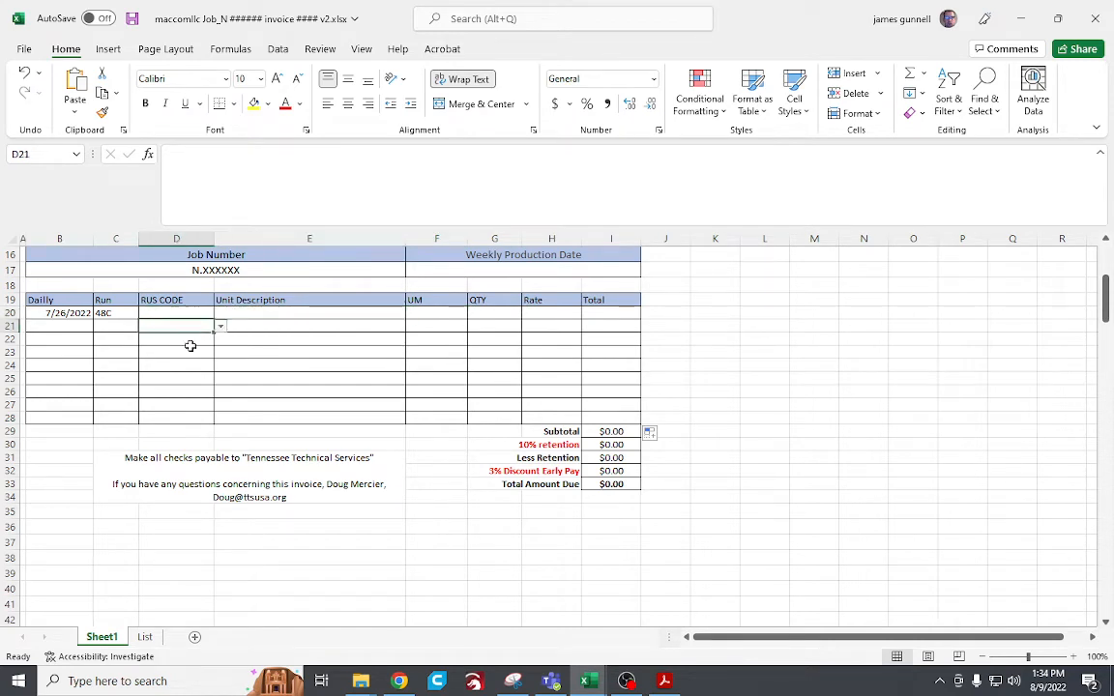
{"action": "left_click", "coordinate": [191, 352]}
{"action": "left_click", "coordinate": [197, 378]}
{"action": "left_click", "coordinate": [200, 404]}
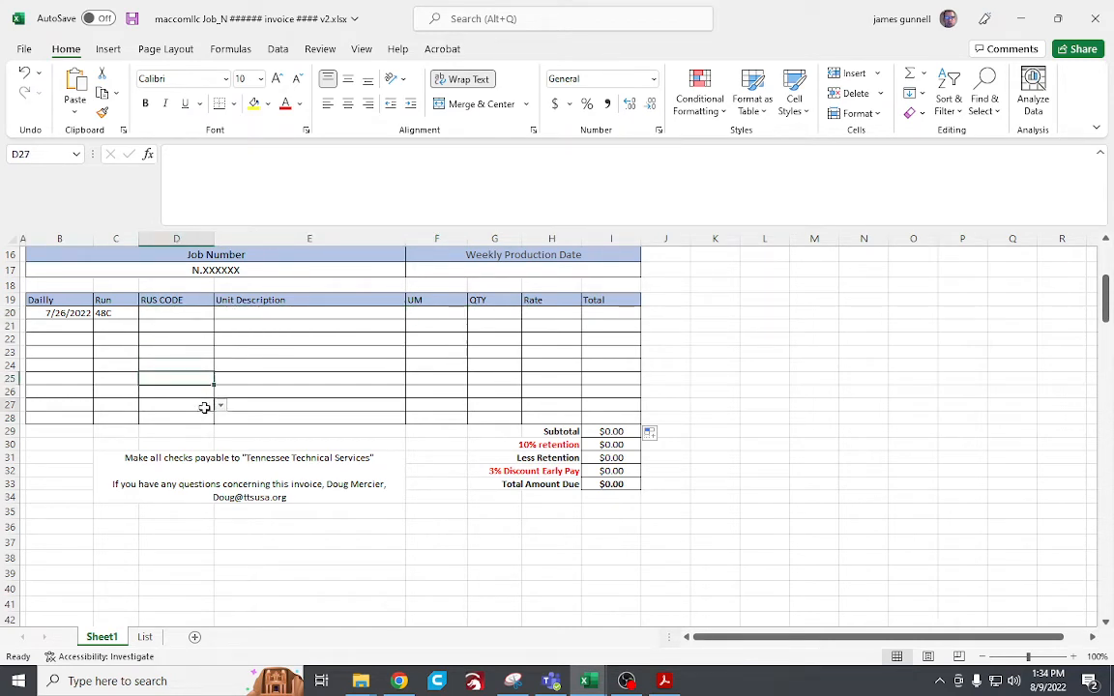
Change the lookup value of the VLOOKUP formula in E20 to D18.
{"action": "left_click", "coordinate": [293, 312]}
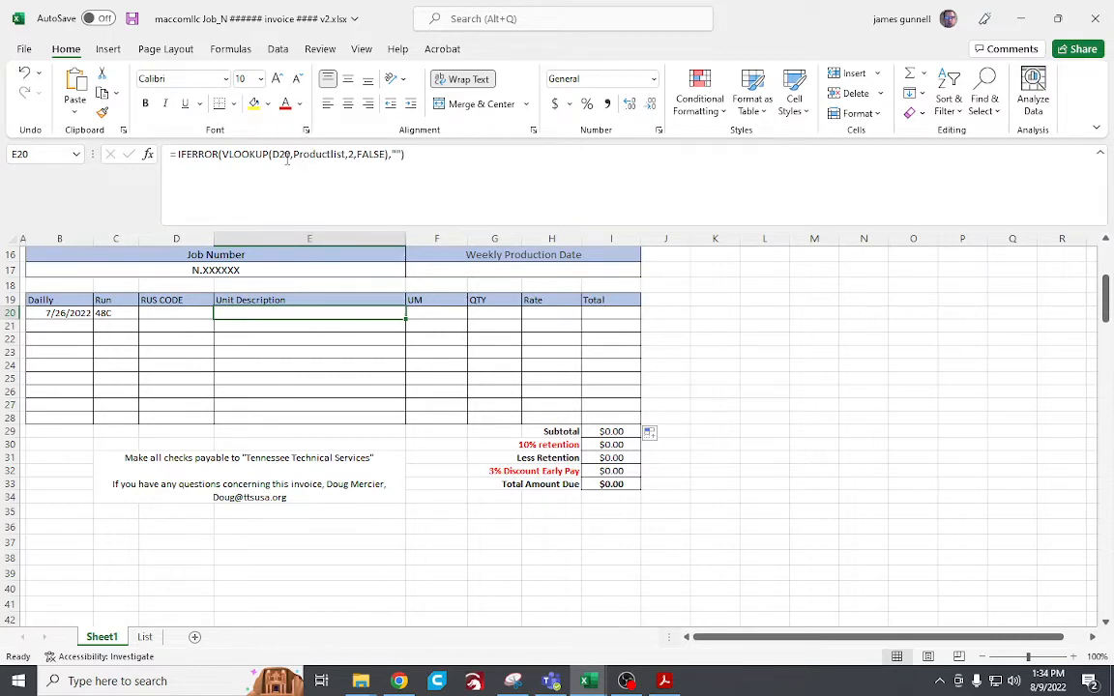
{"action": "left_click", "coordinate": [285, 160]}
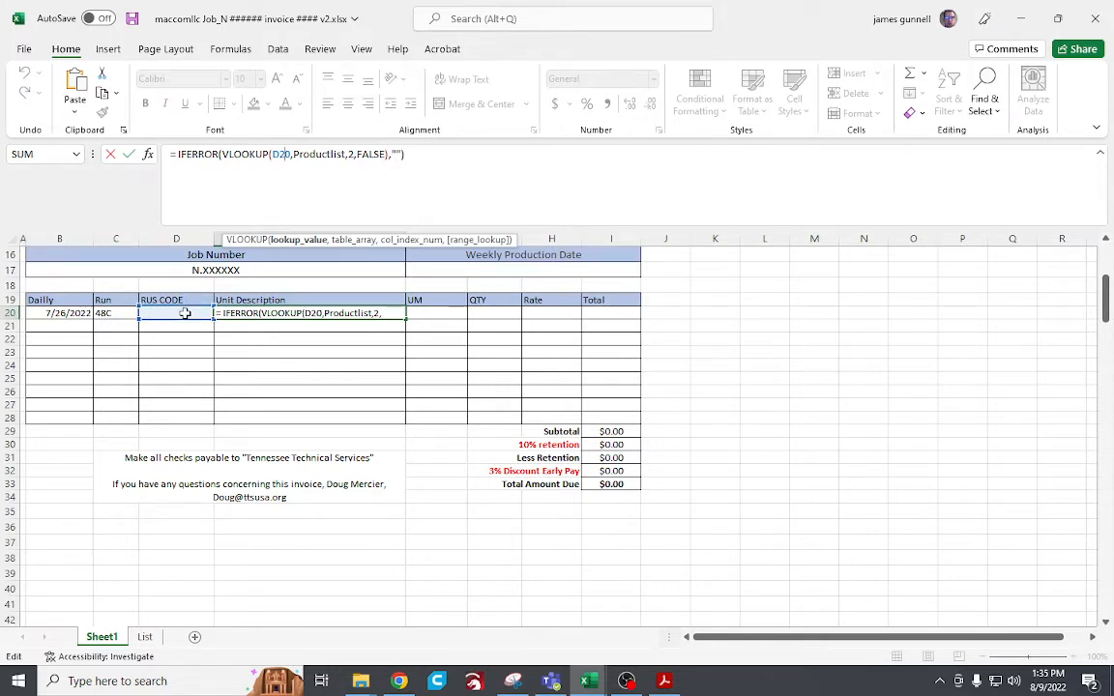
{"action": "left_click", "coordinate": [185, 285]}
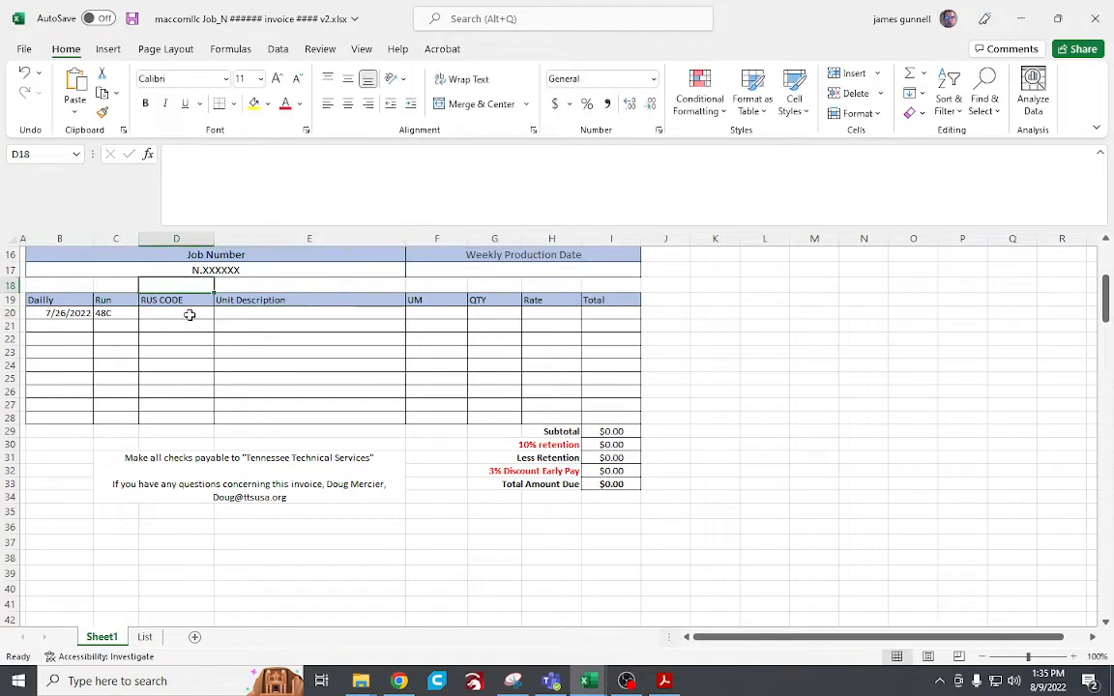
{"action": "left_click", "coordinate": [244, 314]}
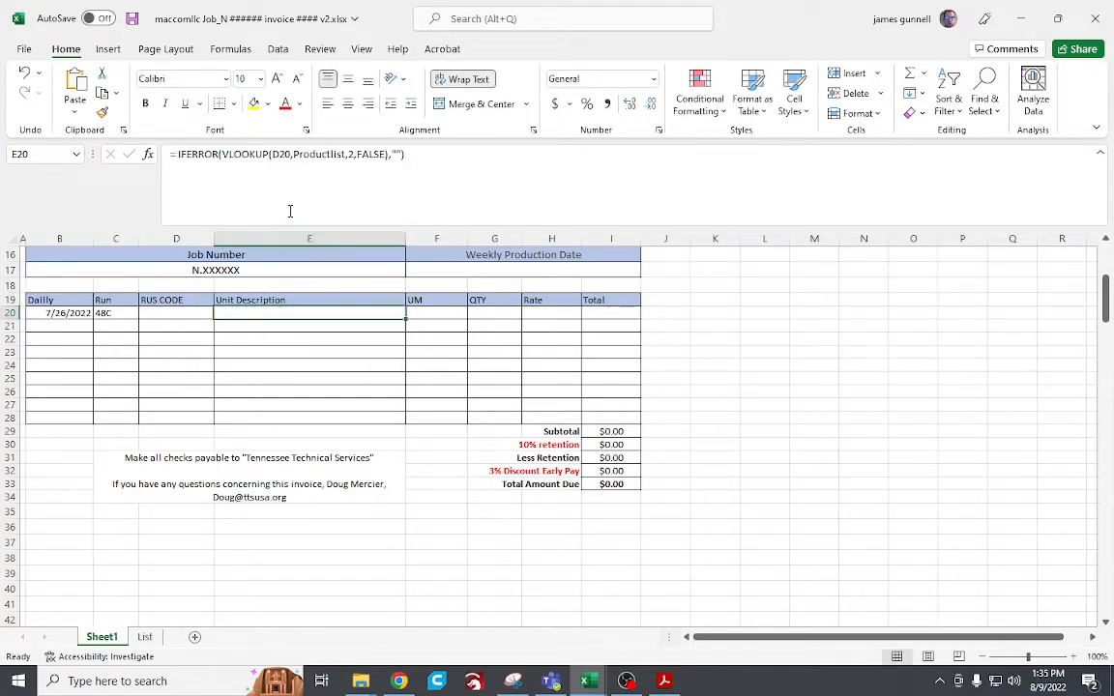
{"action": "left_click", "coordinate": [282, 153]}
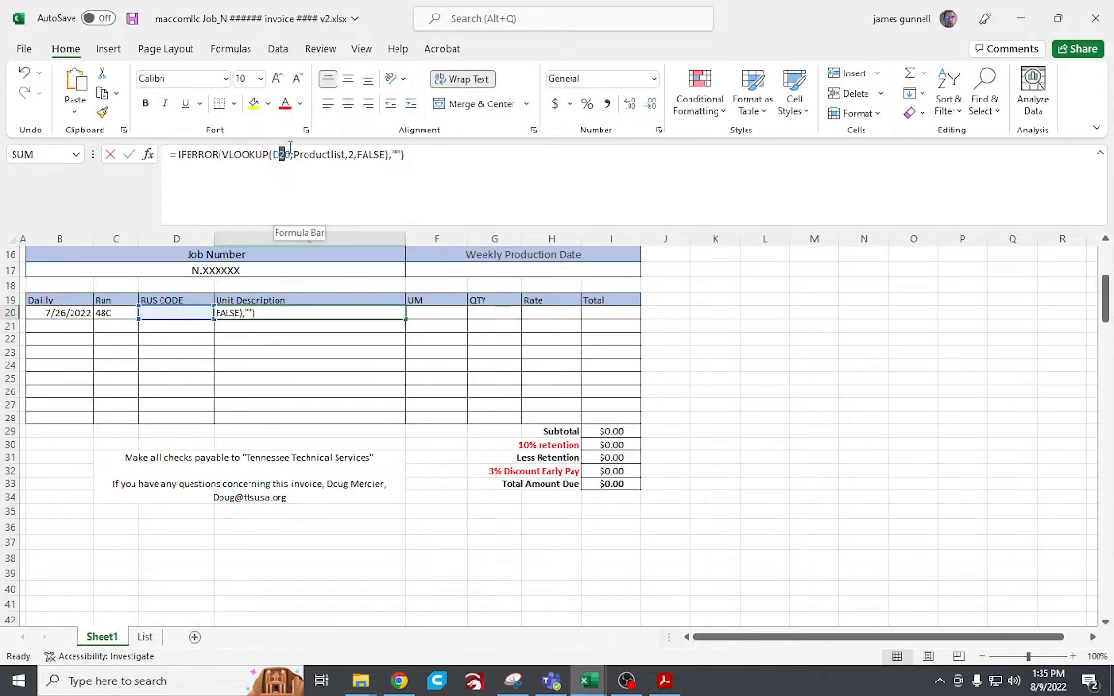
{"action": "left_click", "coordinate": [166, 283]}
{"action": "key", "text": "Return"}
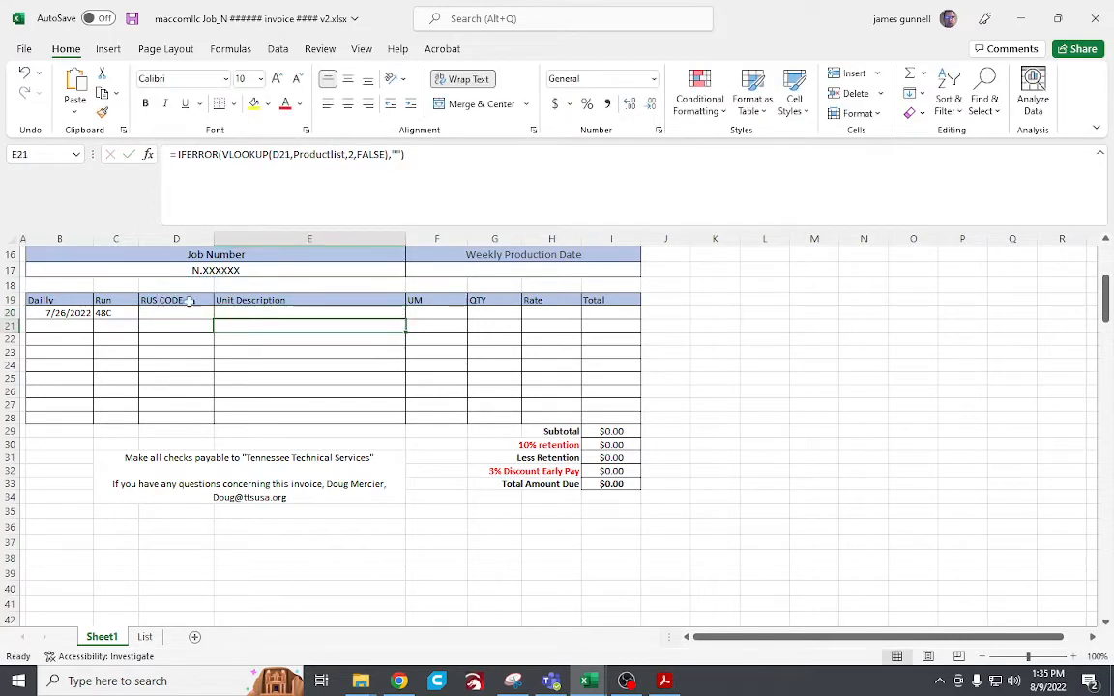
Fill the E20 formula down through E28 and check which RUS CODE cells the copies in E21 to E24 reference.
{"action": "left_click", "coordinate": [293, 314]}
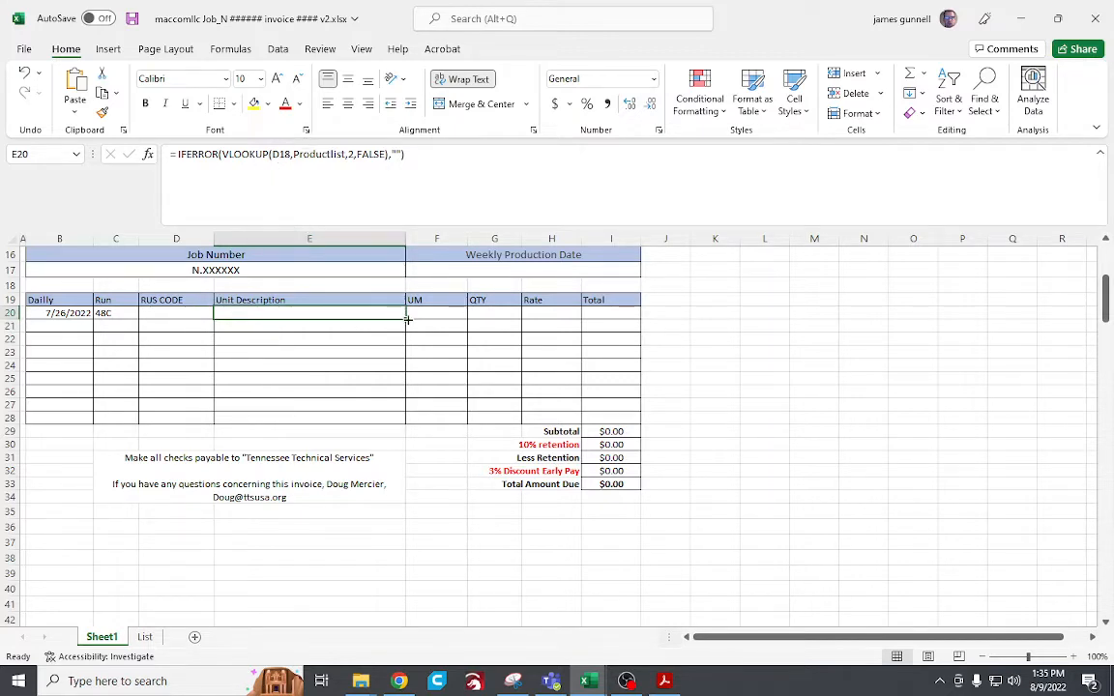
{"action": "left_click_drag", "start_coordinate": [406, 318], "coordinate": [398, 417]}
{"action": "left_click", "coordinate": [321, 311]}
{"action": "left_click", "coordinate": [324, 326]}
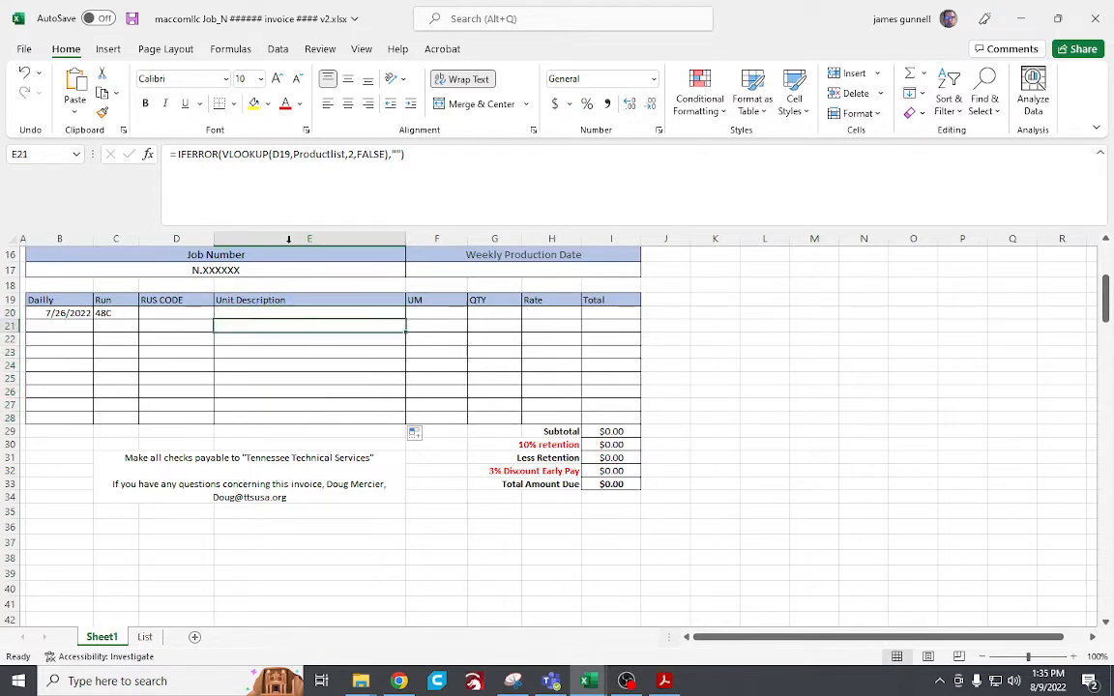
{"action": "left_click", "coordinate": [302, 340]}
{"action": "left_click", "coordinate": [305, 356]}
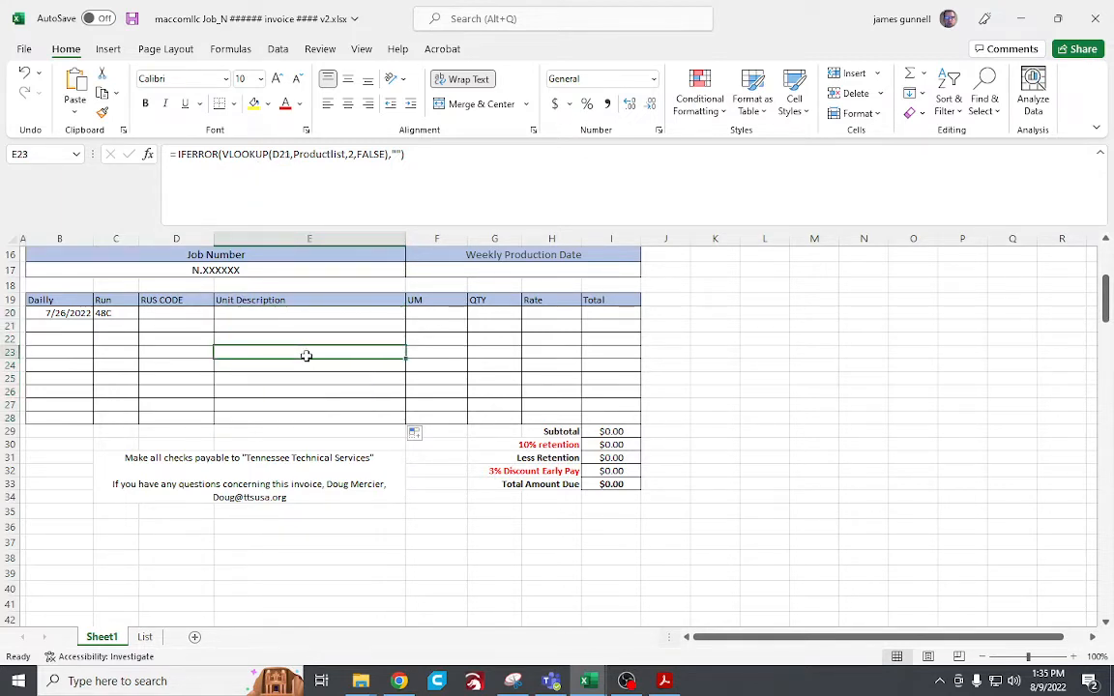
{"action": "double_click", "coordinate": [306, 352]}
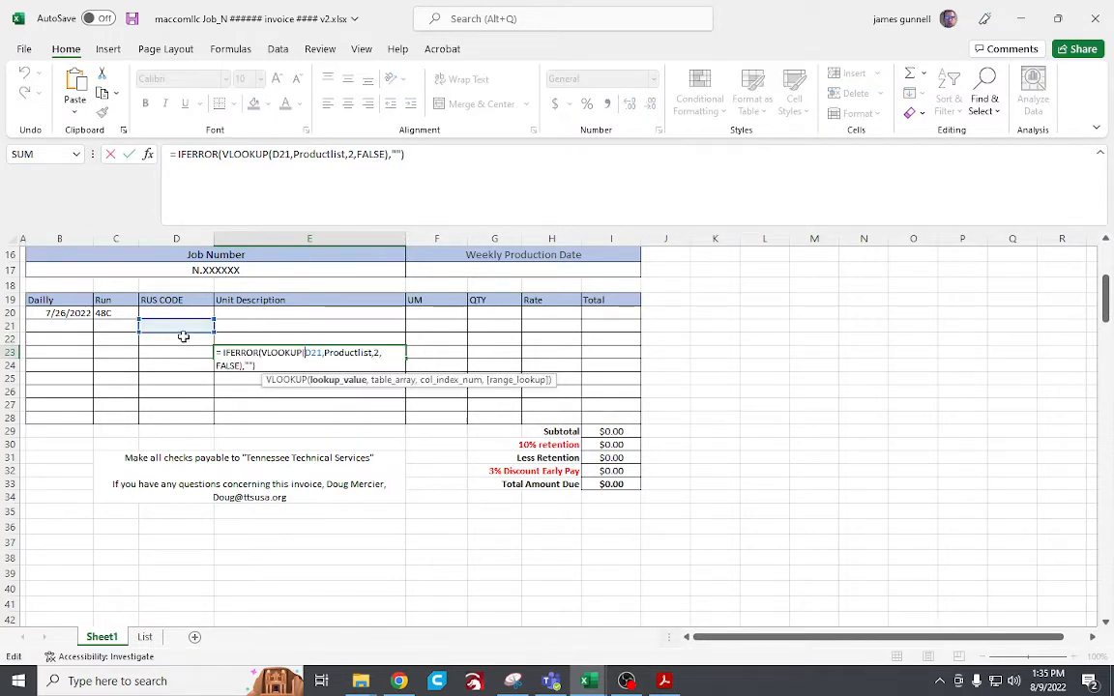
{"action": "key", "text": "Escape"}
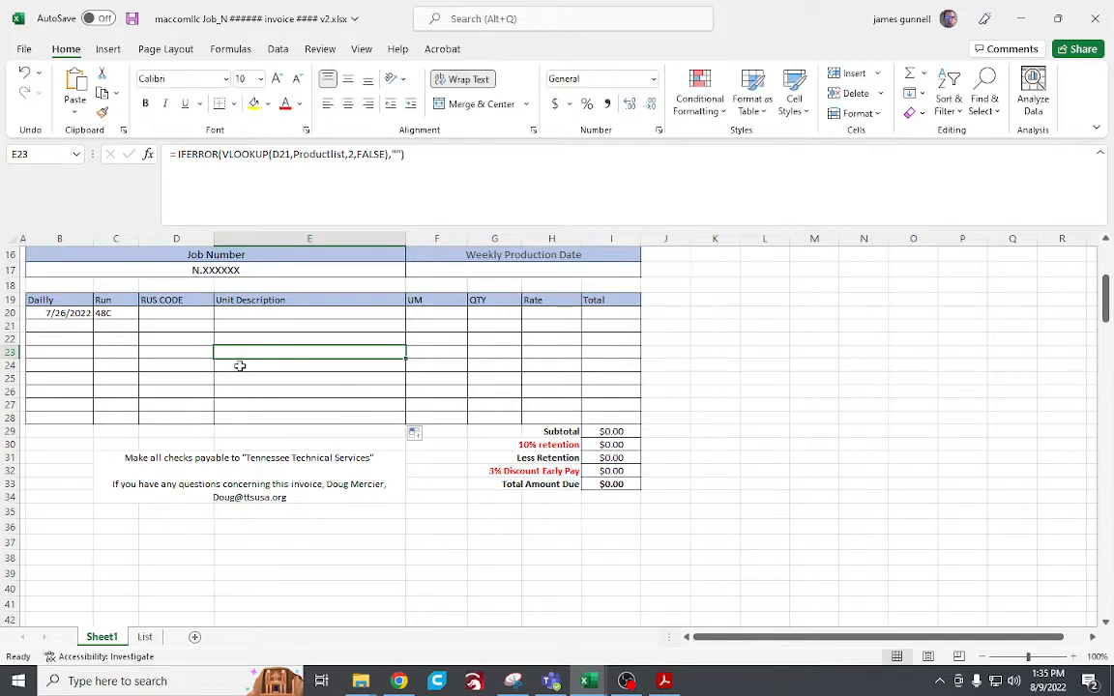
{"action": "left_click", "coordinate": [239, 365]}
{"action": "double_click", "coordinate": [239, 365]}
{"action": "key", "text": "Escape"}
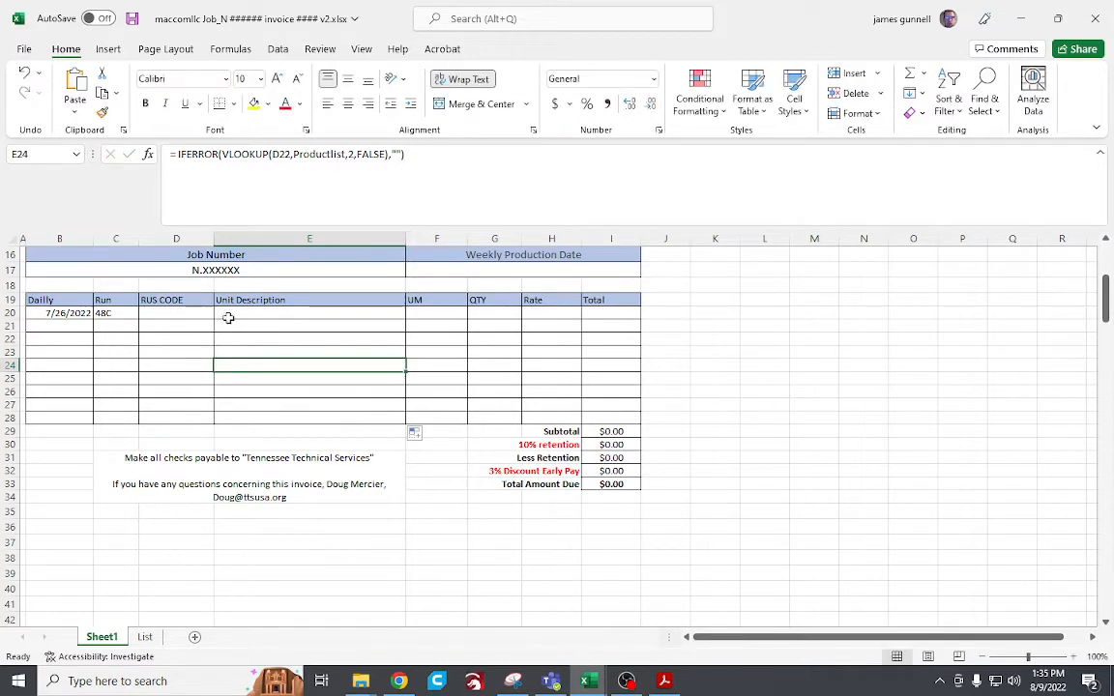
Set the lookup value of the VLOOKUP formula in E20 to D20 and fill the formula down through E28.
{"action": "double_click", "coordinate": [228, 315]}
{"action": "double_click", "coordinate": [315, 316]}
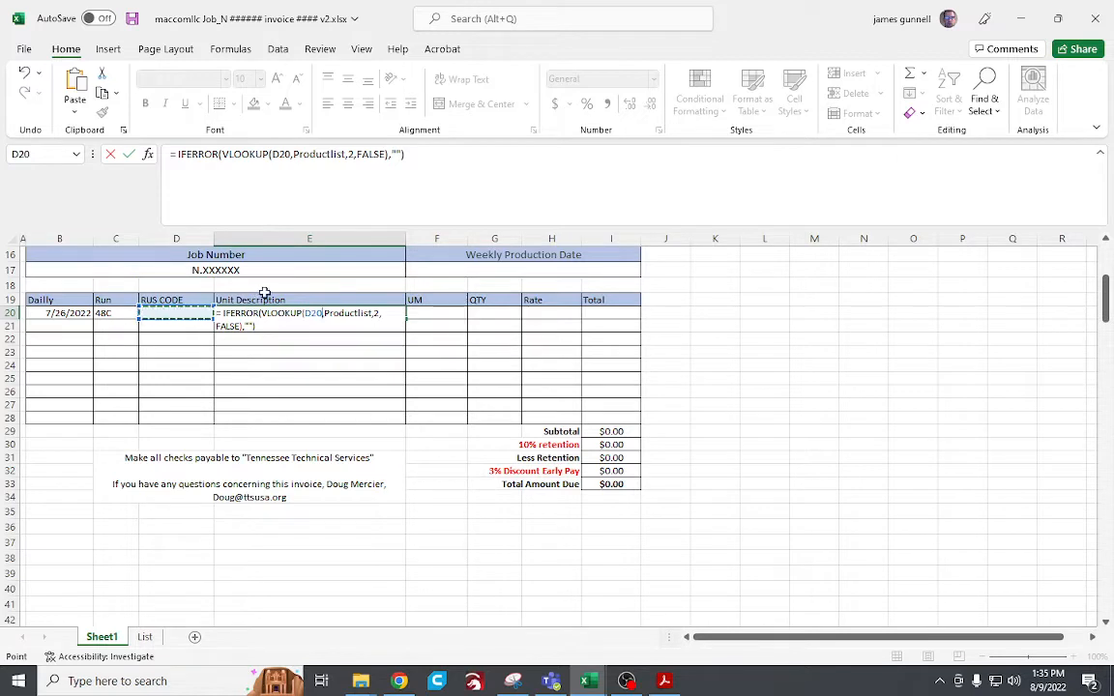
{"action": "key", "text": "Return"}
{"action": "left_click", "coordinate": [319, 310]}
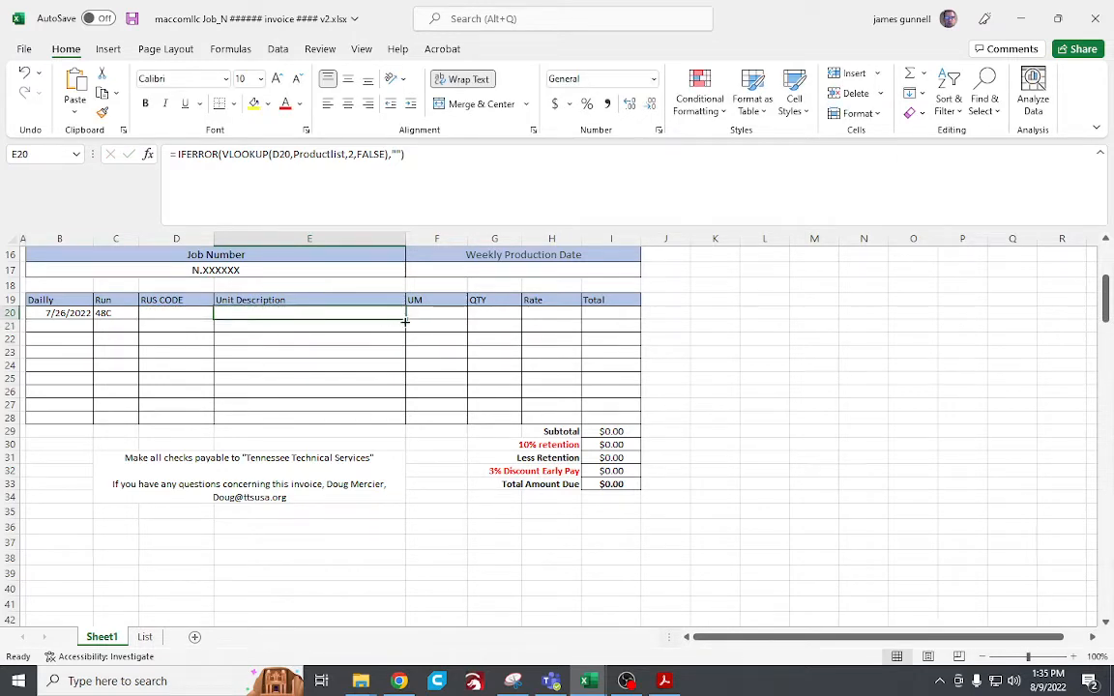
{"action": "left_click_drag", "start_coordinate": [406, 322], "coordinate": [393, 418]}
Check the lookup references of the Unit Description formulas in E21 and E27, leaving the formulas unedited.
{"action": "left_click", "coordinate": [322, 327]}
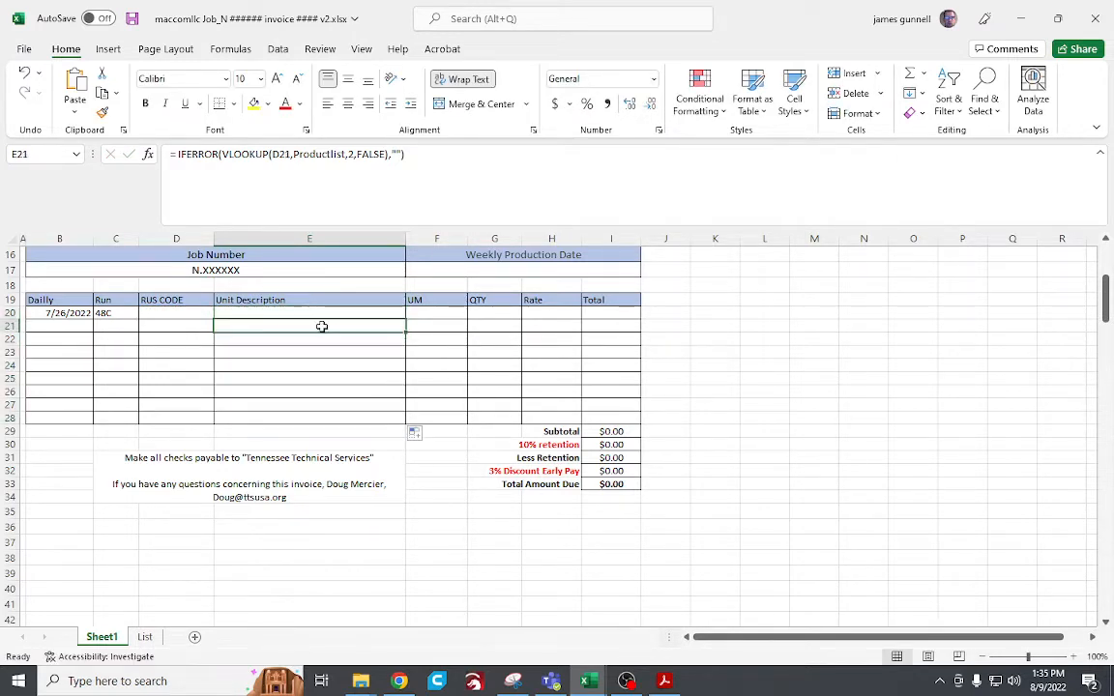
{"action": "double_click", "coordinate": [322, 326]}
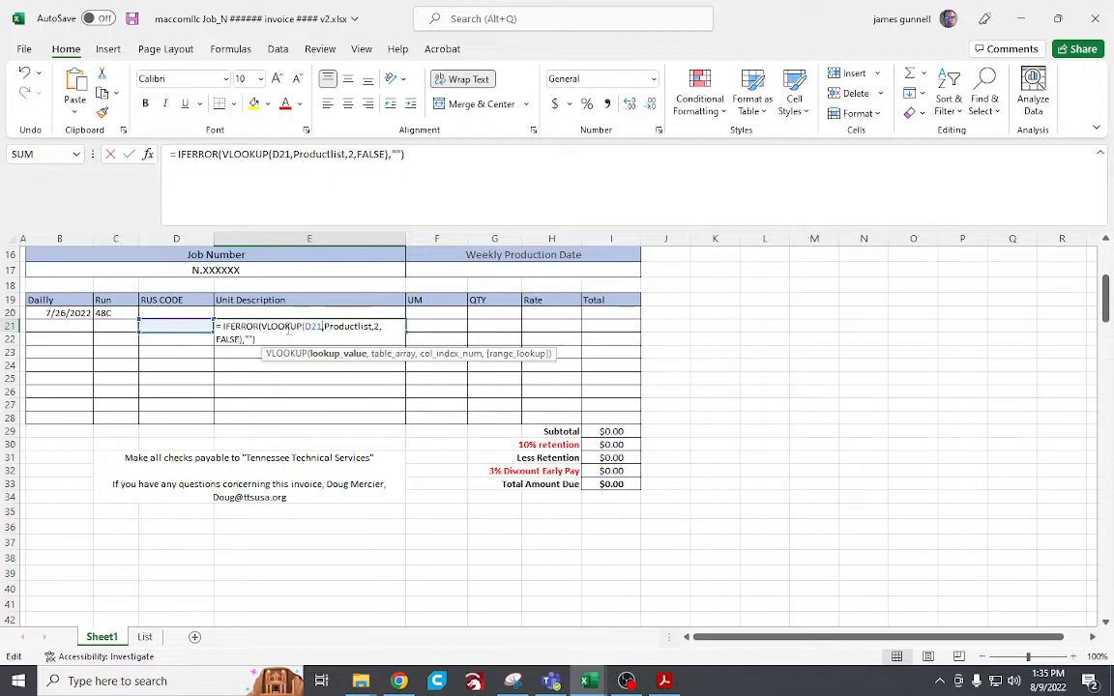
{"action": "double_click", "coordinate": [251, 402]}
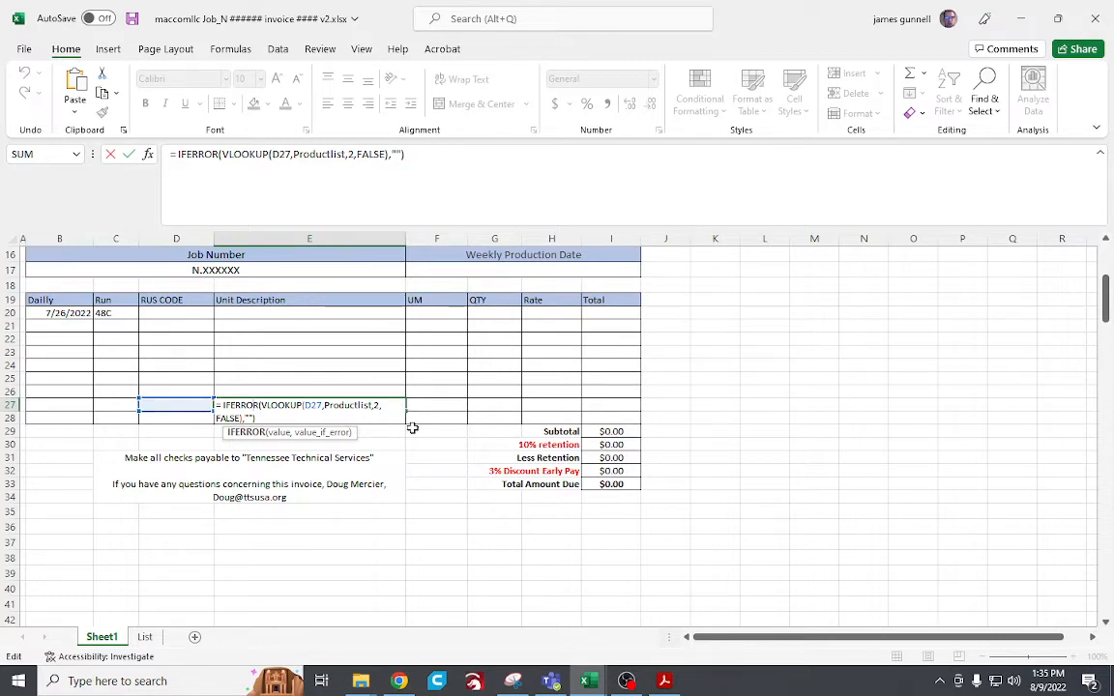
{"action": "key", "text": "Escape"}
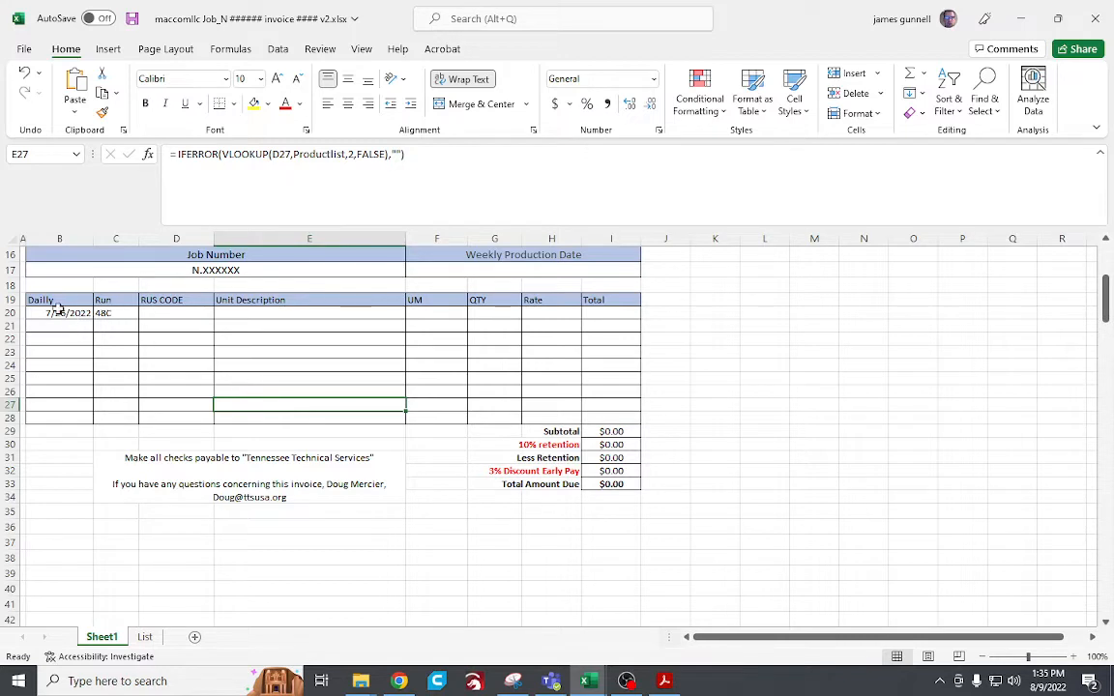
Choose PM52C-F as the RUS CODE of the first line item in D20.
{"action": "left_click", "coordinate": [158, 313]}
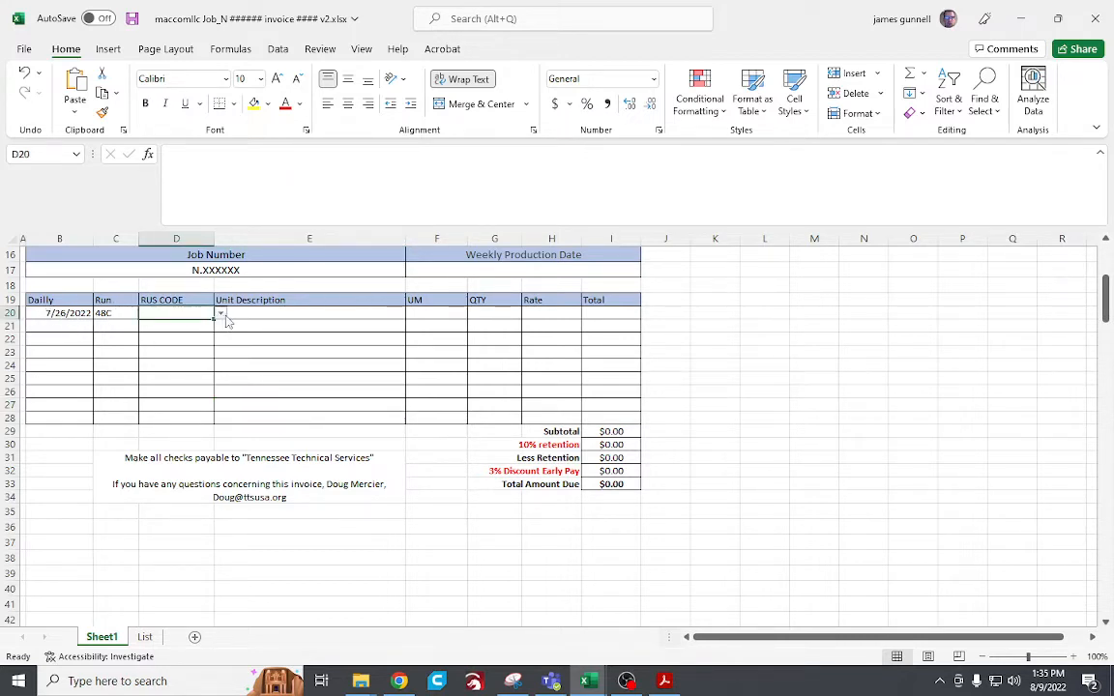
{"action": "left_click", "coordinate": [220, 313]}
{"action": "scroll", "coordinate": [218, 379], "scroll_direction": "down", "scroll_amount": 10}
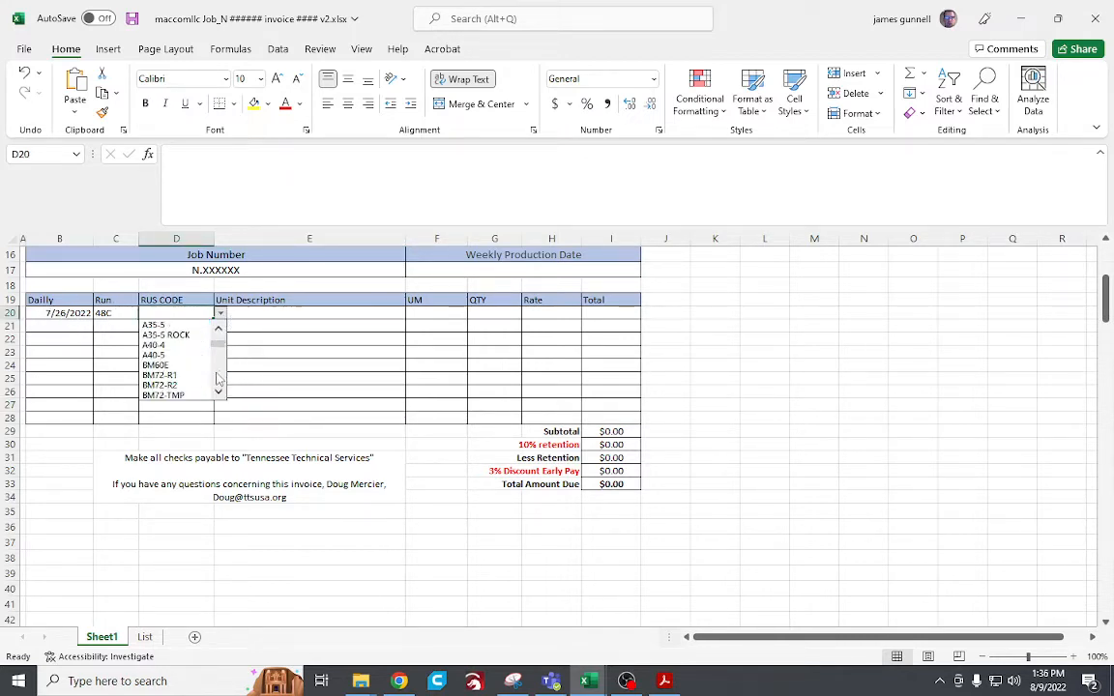
{"action": "scroll", "coordinate": [218, 379], "scroll_direction": "down", "scroll_amount": 3}
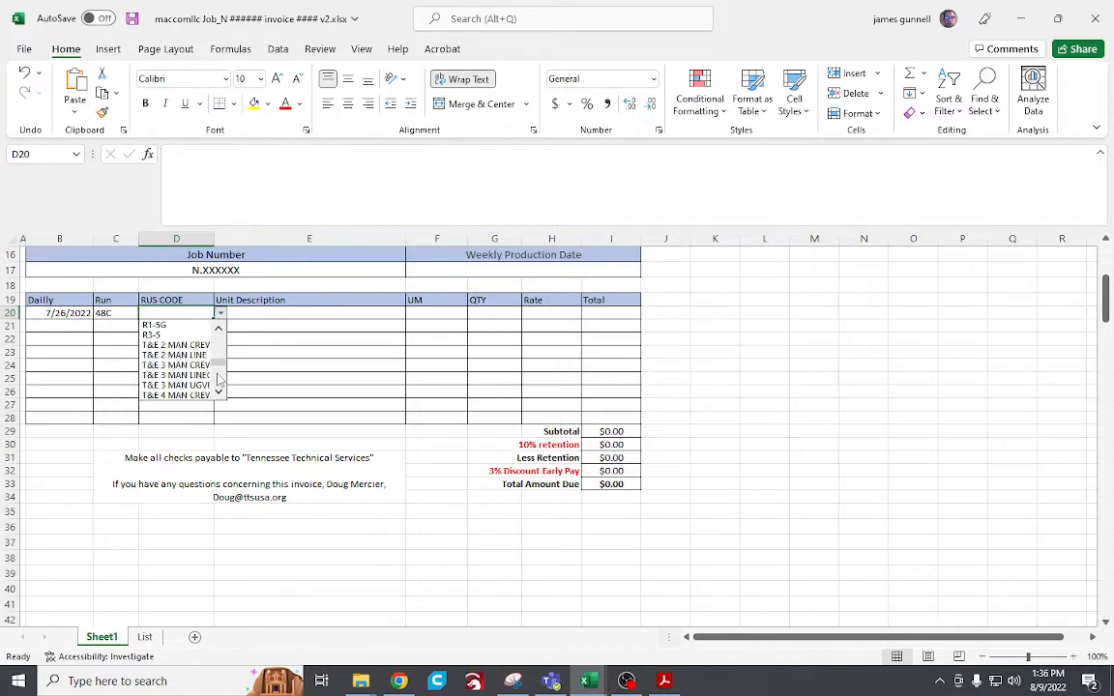
{"action": "scroll", "coordinate": [221, 350], "scroll_direction": "up", "scroll_amount": 3}
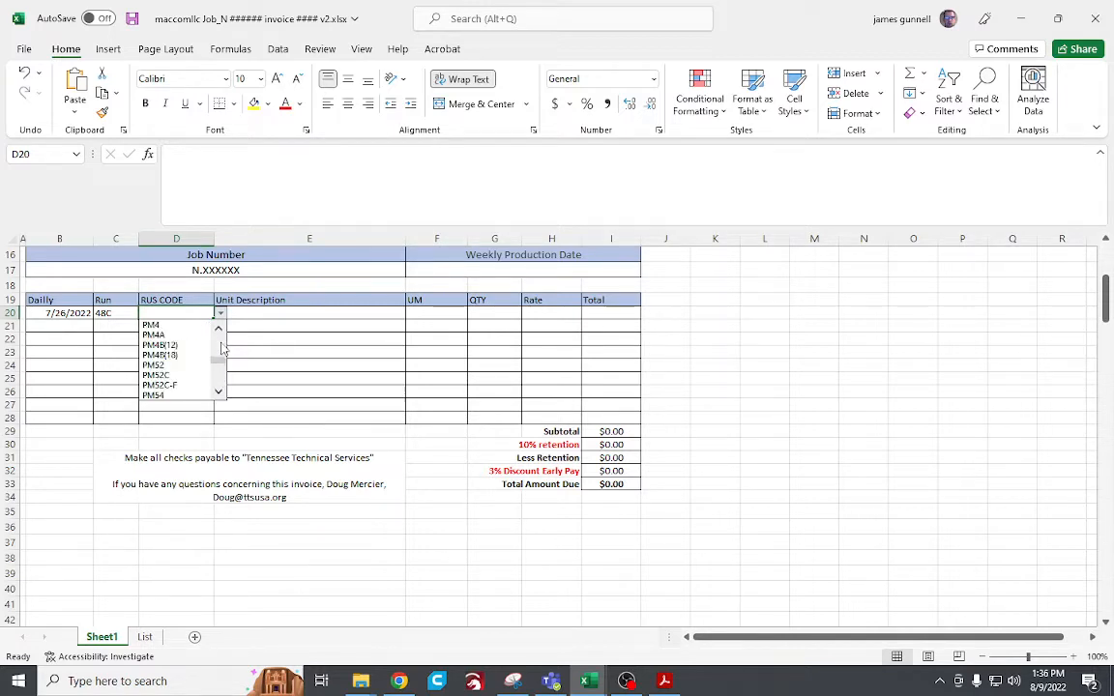
{"action": "left_click", "coordinate": [160, 385]}
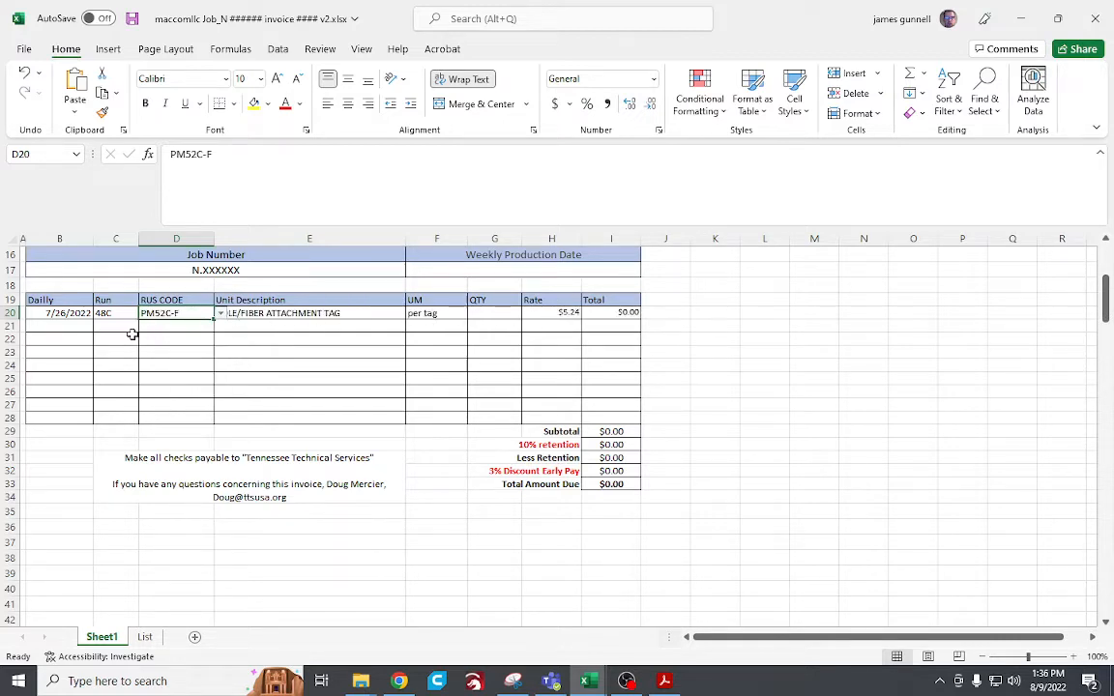
Widen column D so the full RUS CODE entries fit in the selection list.
{"action": "left_click", "coordinate": [164, 327]}
{"action": "left_click", "coordinate": [221, 329]}
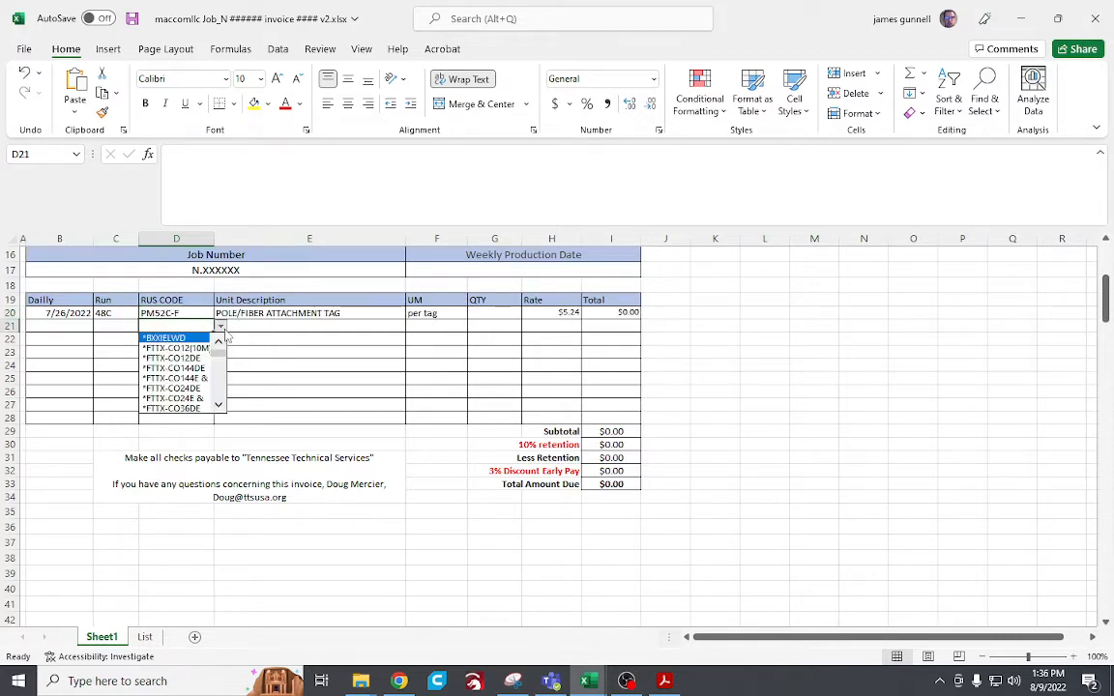
{"action": "left_click", "coordinate": [220, 329]}
{"action": "left_click_drag", "start_coordinate": [215, 240], "coordinate": [288, 239]}
Choose CONST F2 BRNFLD LBR E (51-60) as the RUS CODE of the second line item in D21.
{"action": "left_click", "coordinate": [294, 328]}
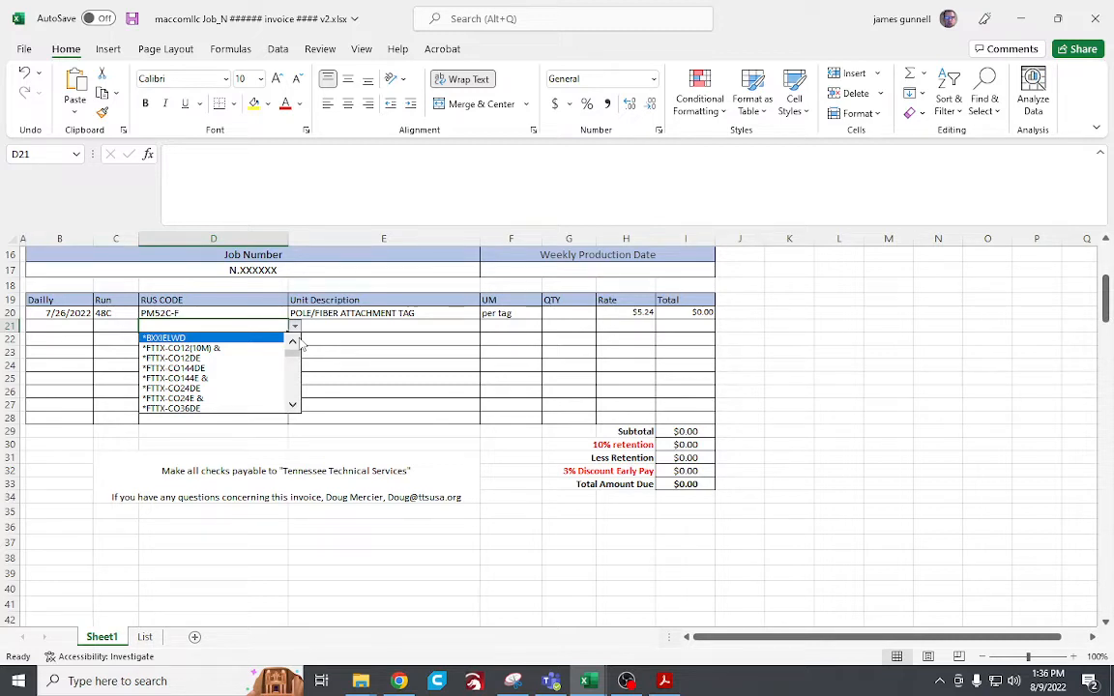
{"action": "left_click", "coordinate": [296, 375]}
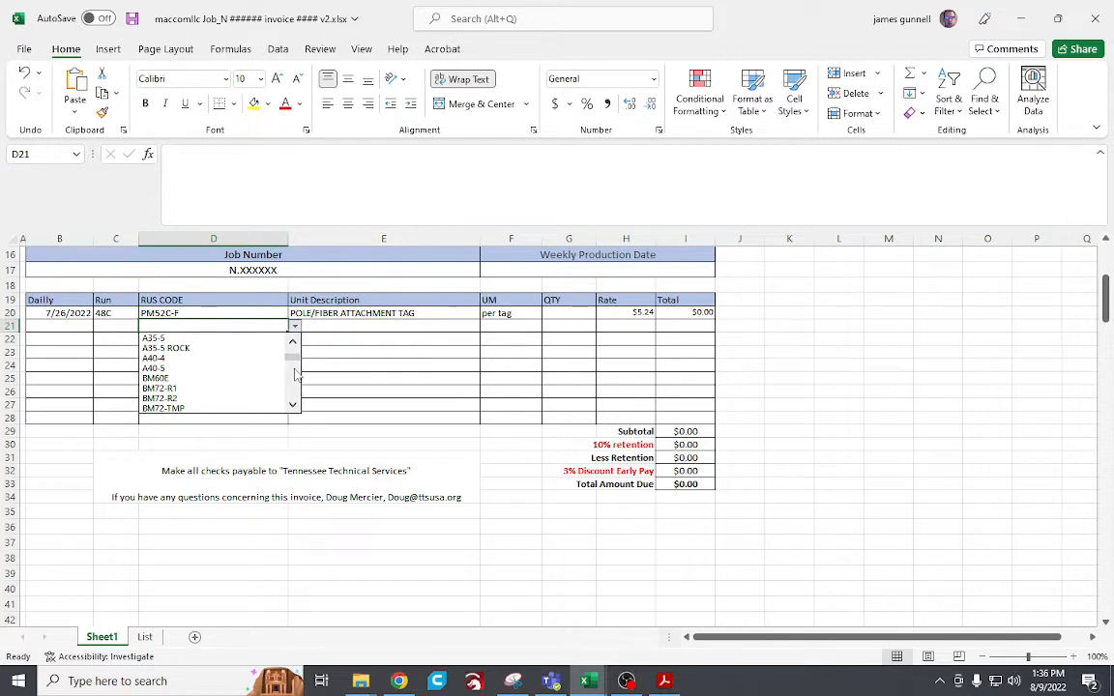
{"action": "left_click", "coordinate": [293, 371]}
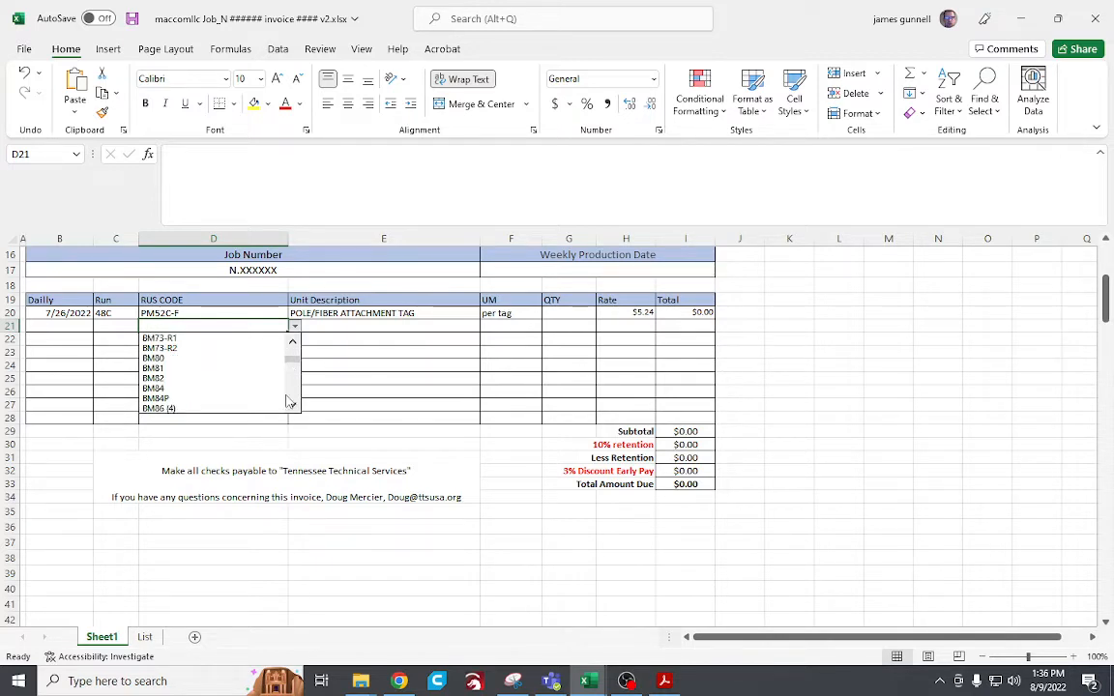
{"action": "left_click", "coordinate": [292, 394]}
{"action": "left_click", "coordinate": [292, 394]}
{"action": "left_click", "coordinate": [292, 393]}
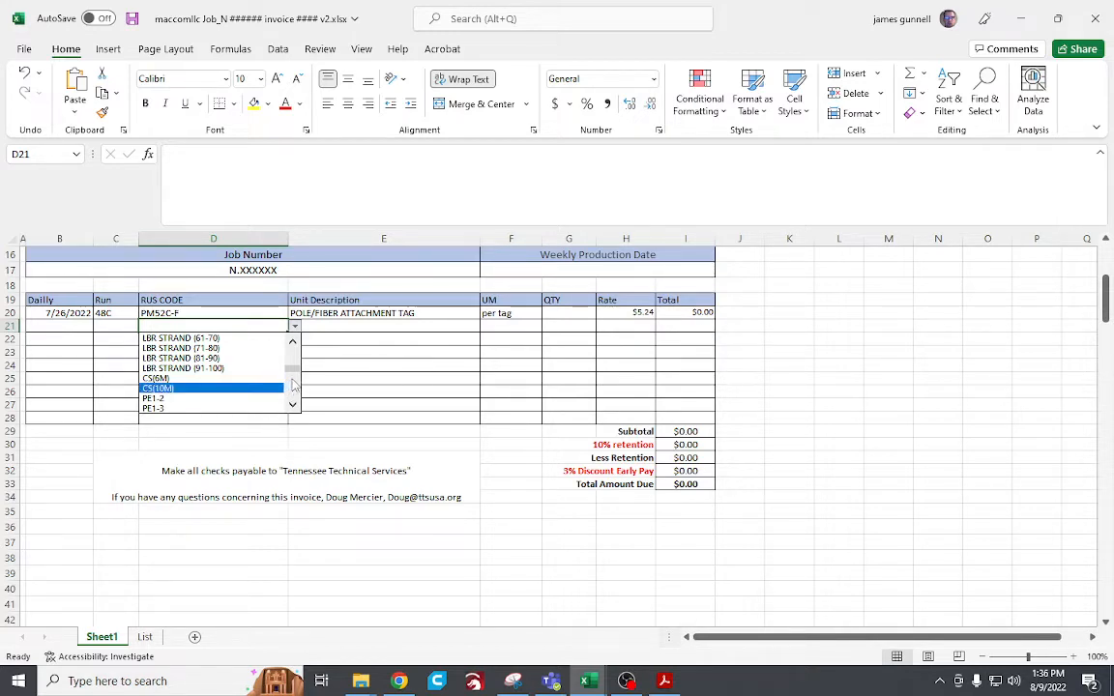
{"action": "left_click", "coordinate": [293, 342]}
{"action": "scroll", "coordinate": [296, 358], "scroll_direction": "up", "scroll_amount": 5}
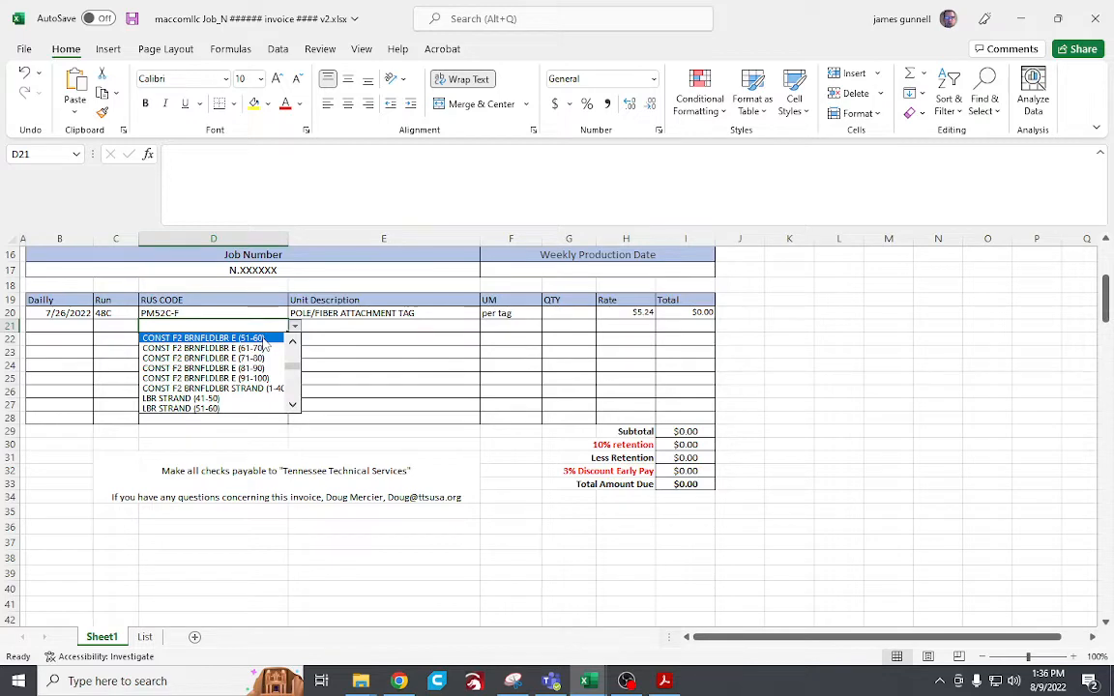
{"action": "left_click", "coordinate": [263, 340]}
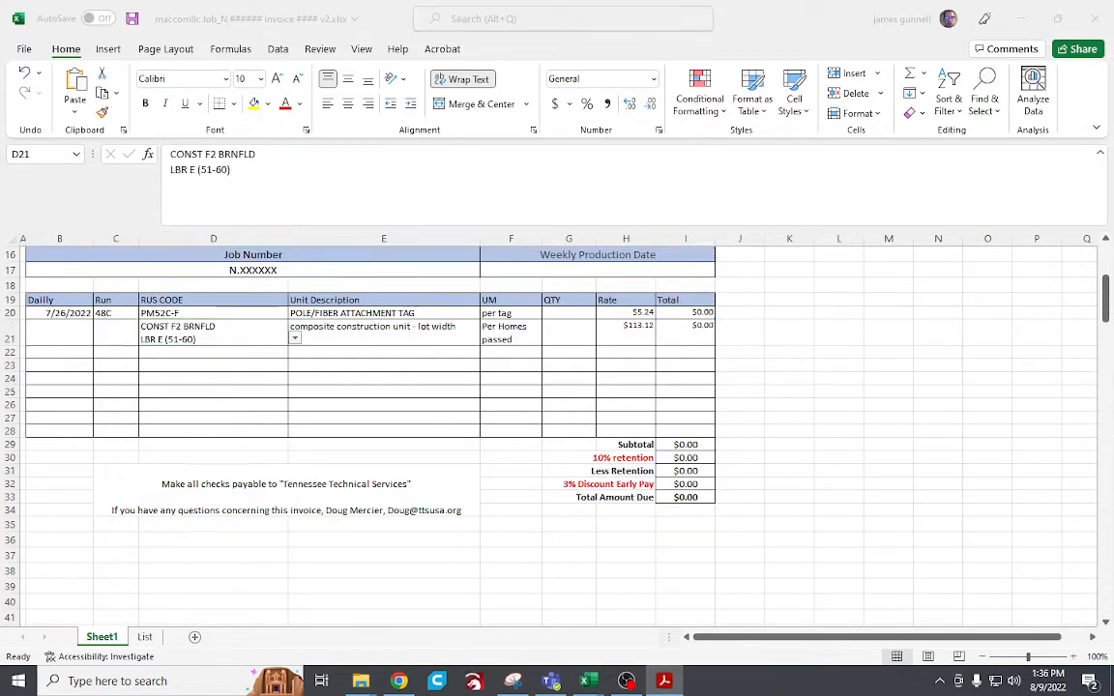
Look up the first line item's quantity in the Acrobat PDF invoice and enter 8 as its QTY in G20 of the Excel sheet.
{"action": "left_click_drag", "start_coordinate": [2, 280], "coordinate": [543, 365]}
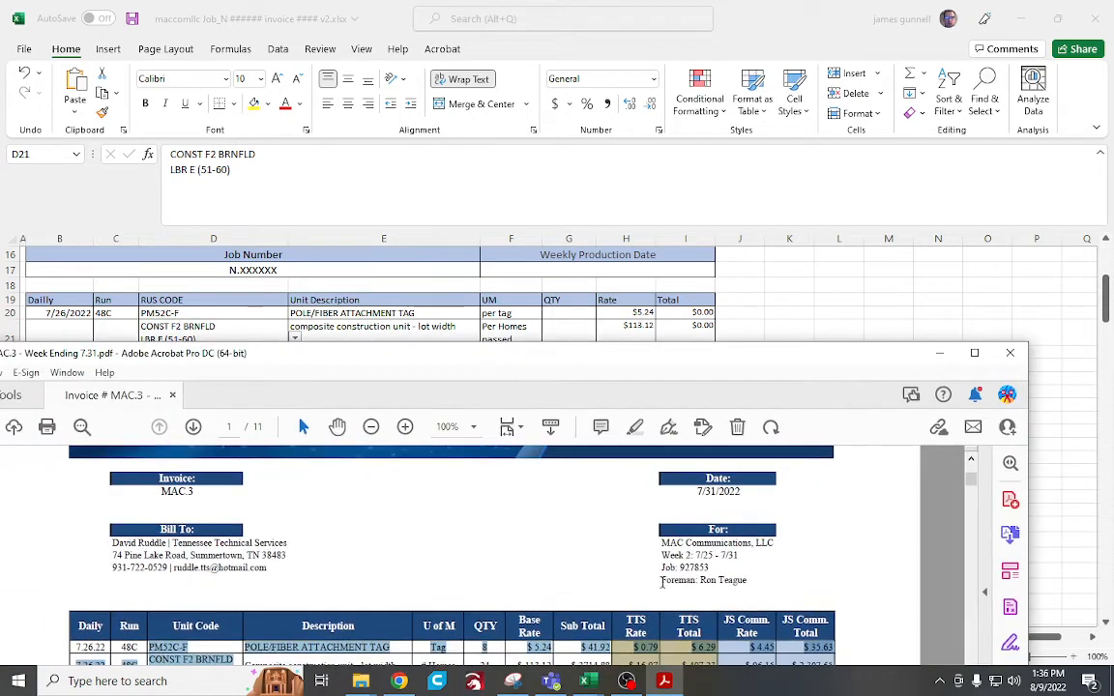
{"action": "scroll", "coordinate": [609, 566], "scroll_direction": "down", "scroll_amount": 3}
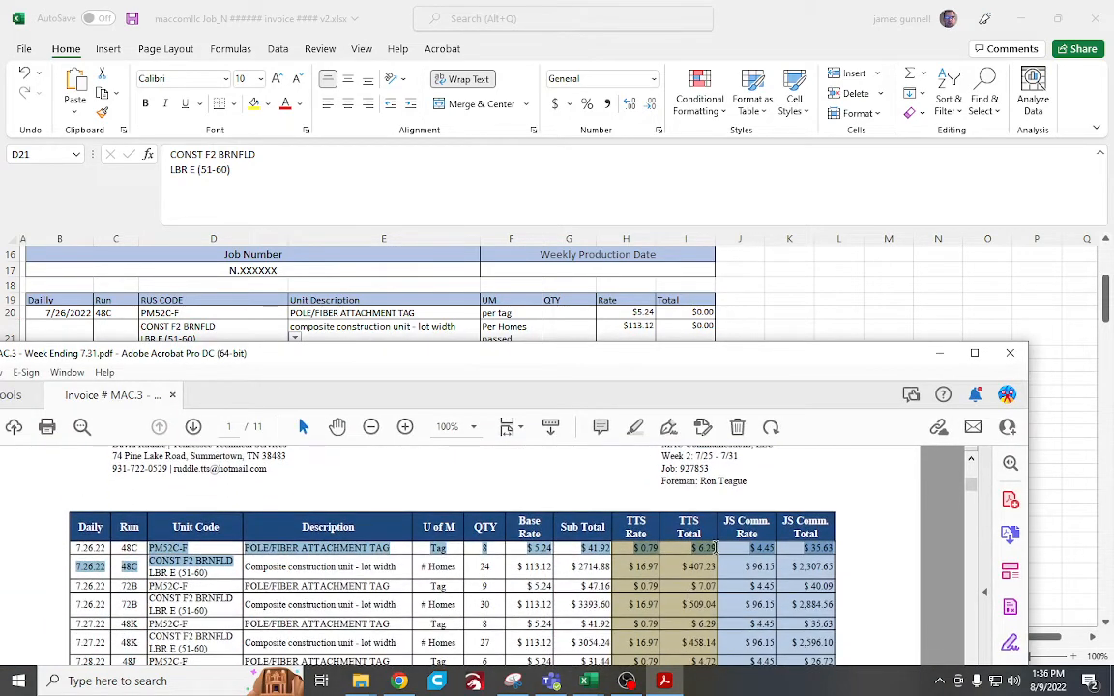
{"action": "left_click", "coordinate": [431, 550]}
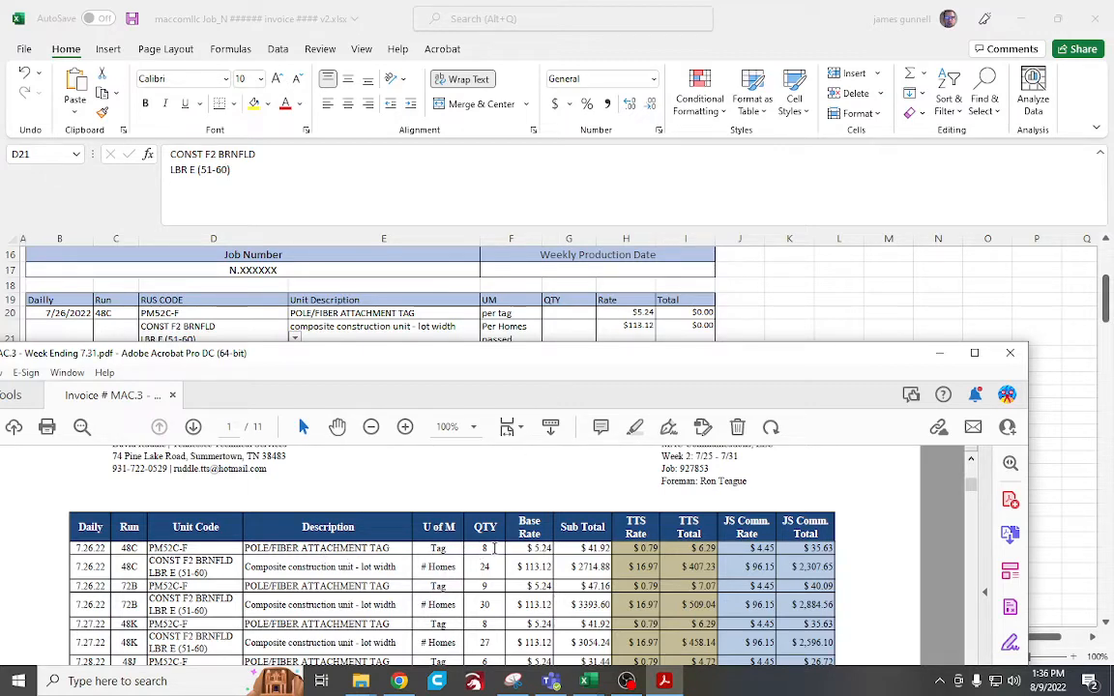
{"action": "left_click", "coordinate": [564, 312]}
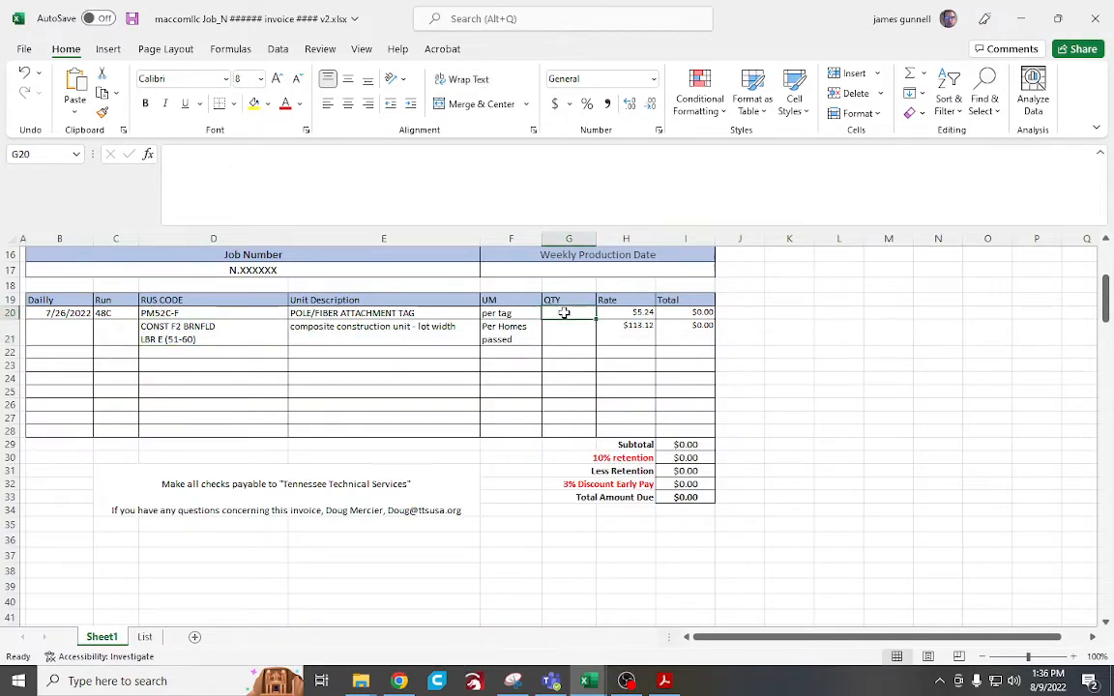
{"action": "type", "text": "8"}
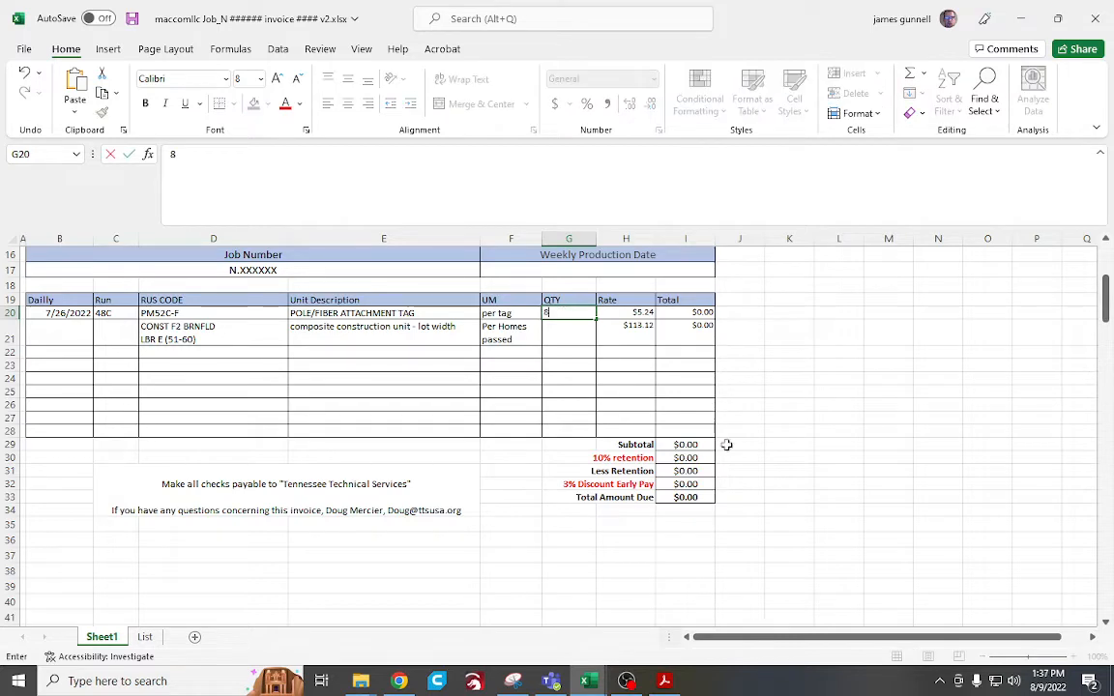
{"action": "left_click", "coordinate": [781, 458]}
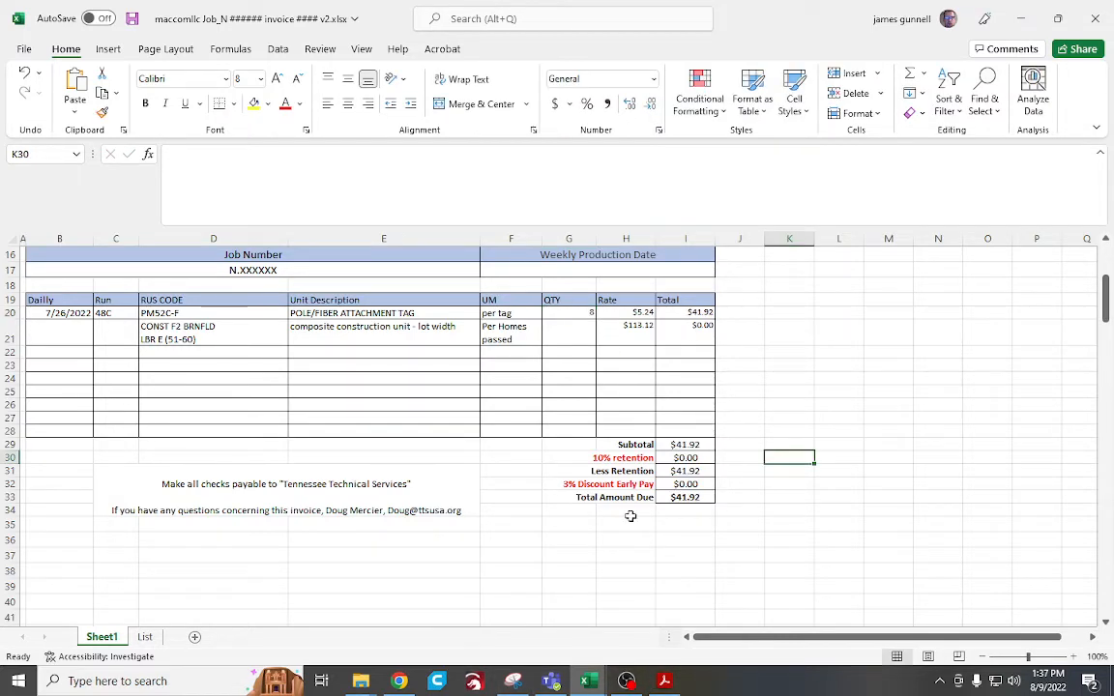
Look up the second line item's quantity in the Acrobat PDF invoice and enter 24 as its QTY in G21 of the Excel sheet.
{"action": "left_click", "coordinate": [664, 681]}
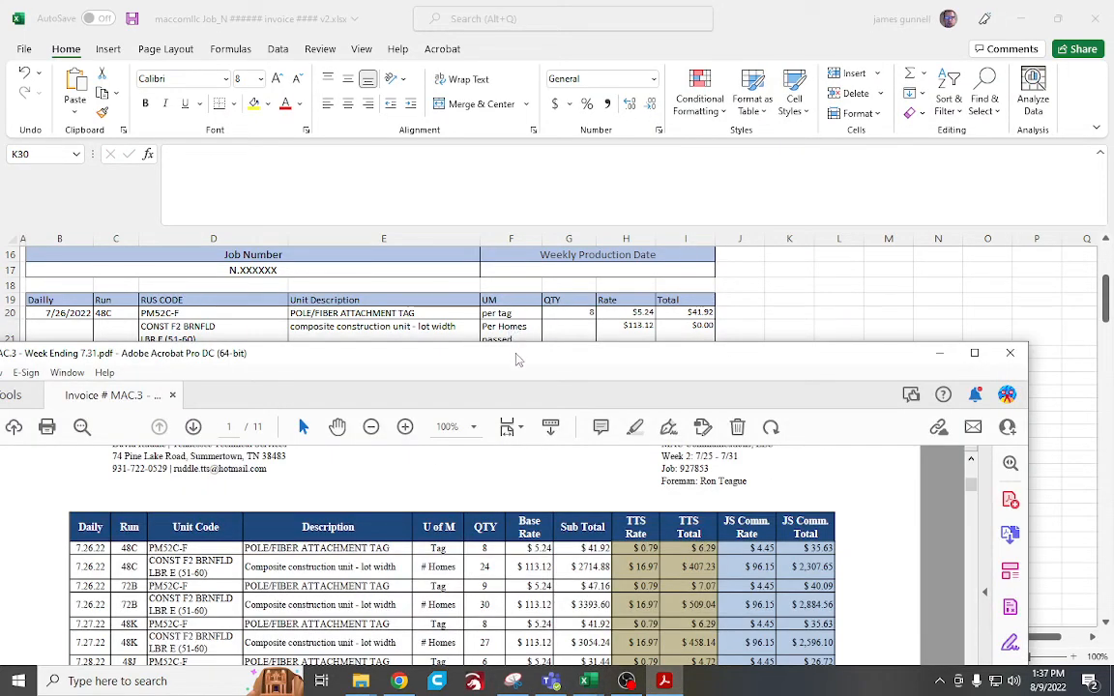
{"action": "left_click_drag", "start_coordinate": [517, 360], "coordinate": [515, 341]}
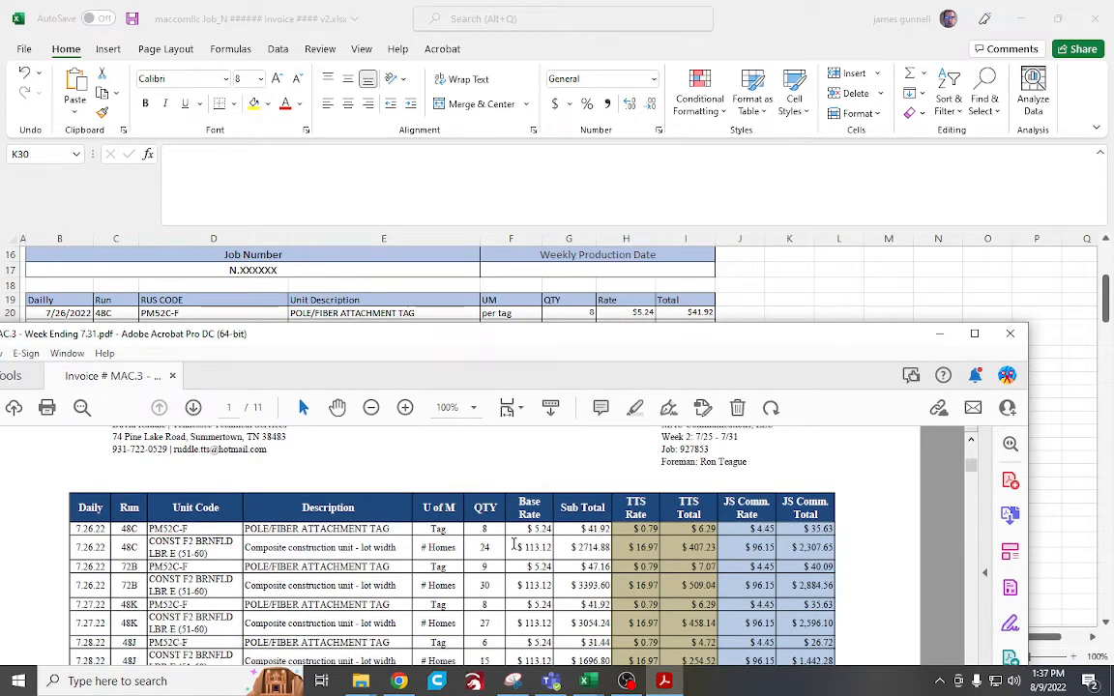
{"action": "left_click_drag", "start_coordinate": [580, 338], "coordinate": [603, 364]}
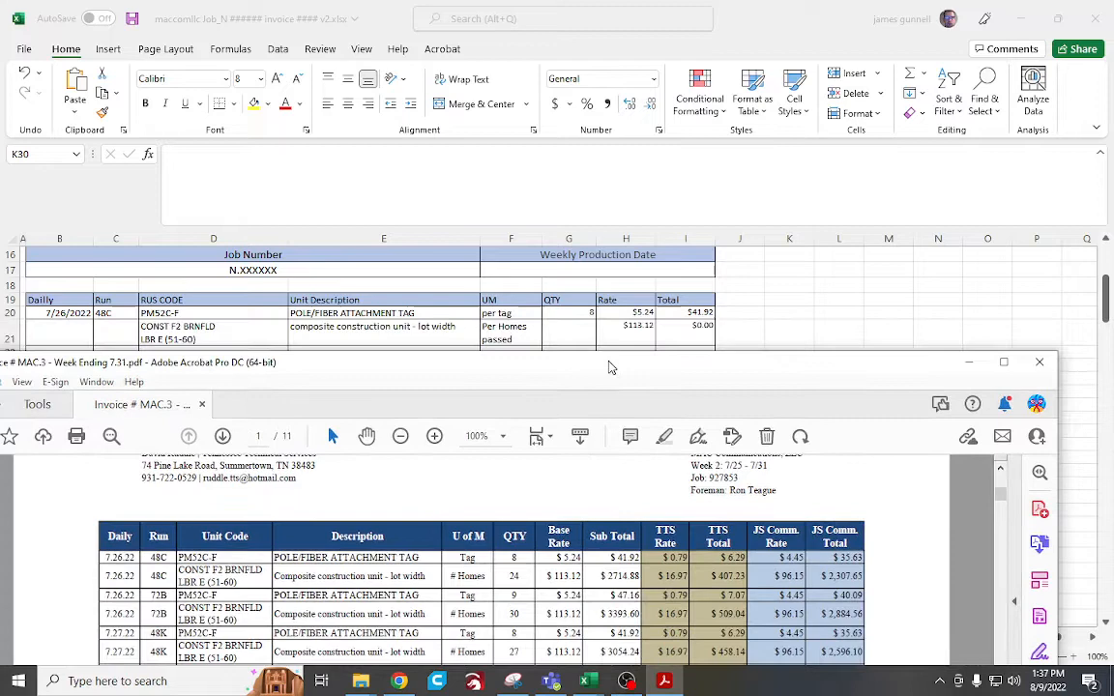
{"action": "left_click", "coordinate": [567, 328]}
{"action": "type", "text": "24"}
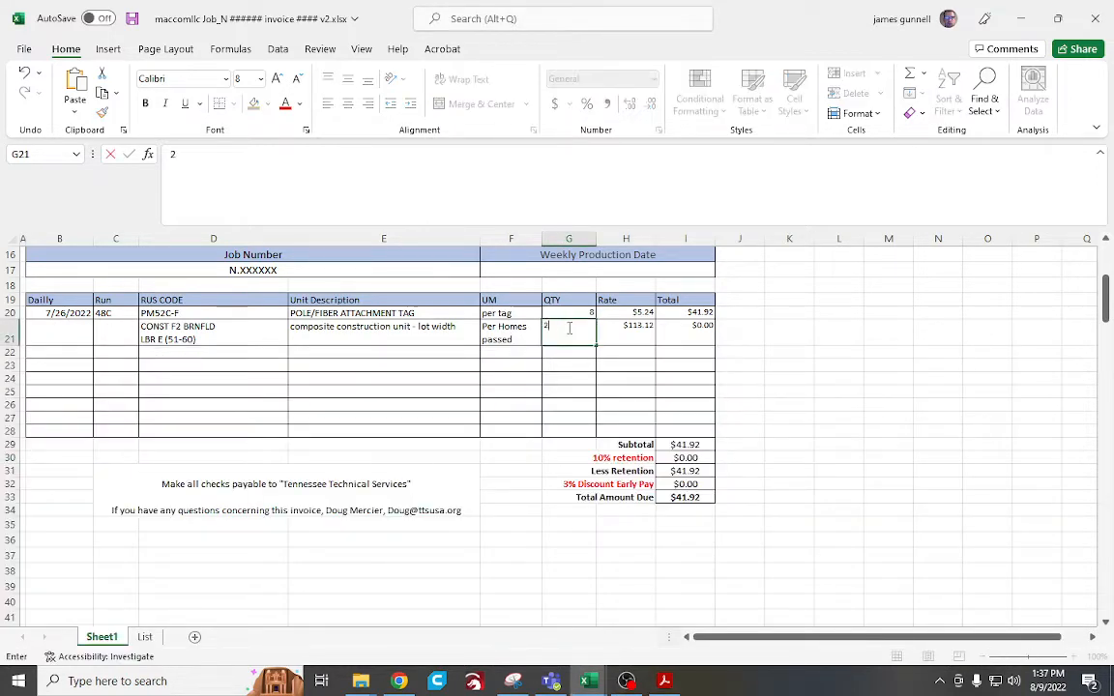
{"action": "key", "text": "Return"}
{"action": "left_click", "coordinate": [740, 484]}
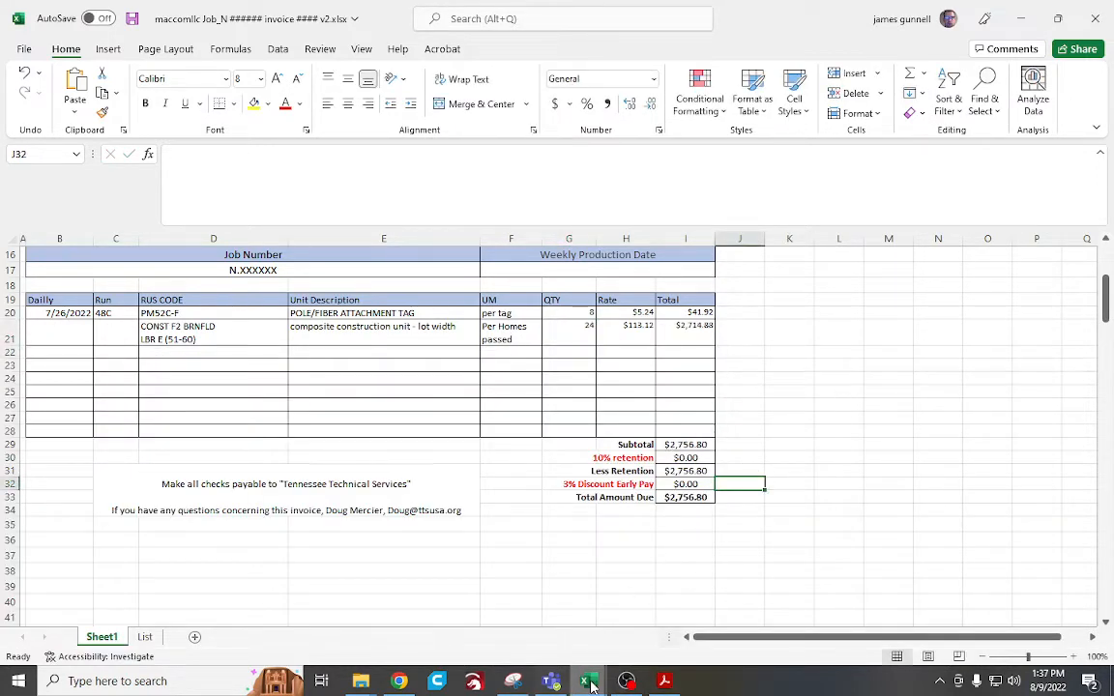
Switch to the PDF invoice in Acrobat and move its window to show all its line items.
{"action": "left_click", "coordinate": [637, 682]}
{"action": "left_click", "coordinate": [663, 681]}
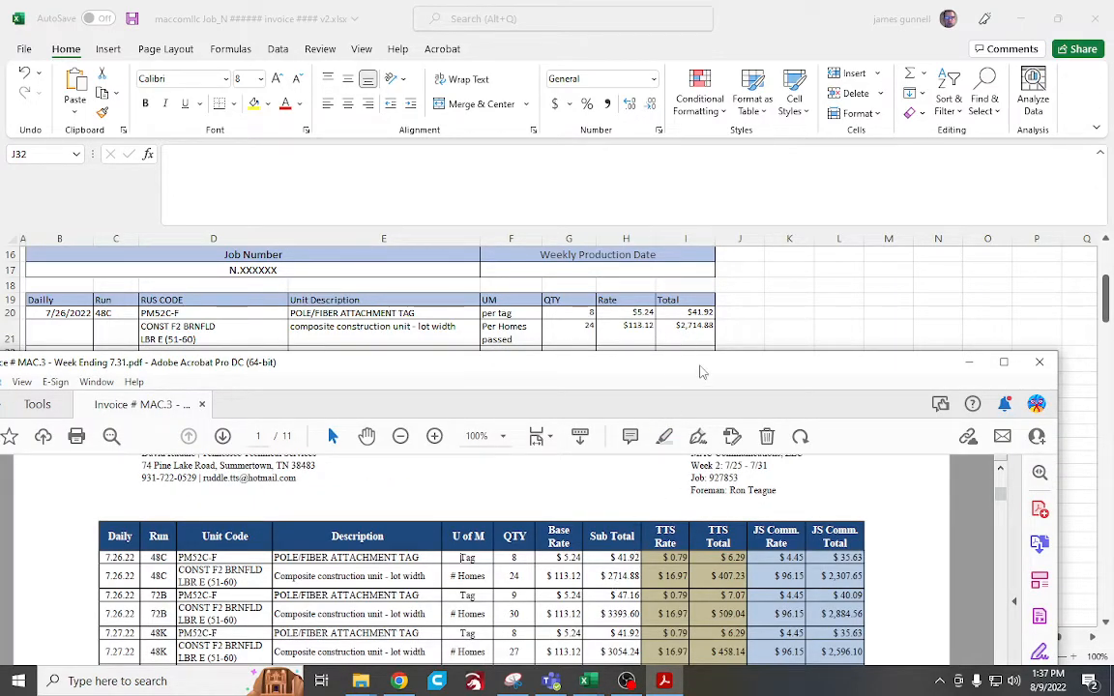
{"action": "left_click_drag", "start_coordinate": [756, 368], "coordinate": [1113, 102]}
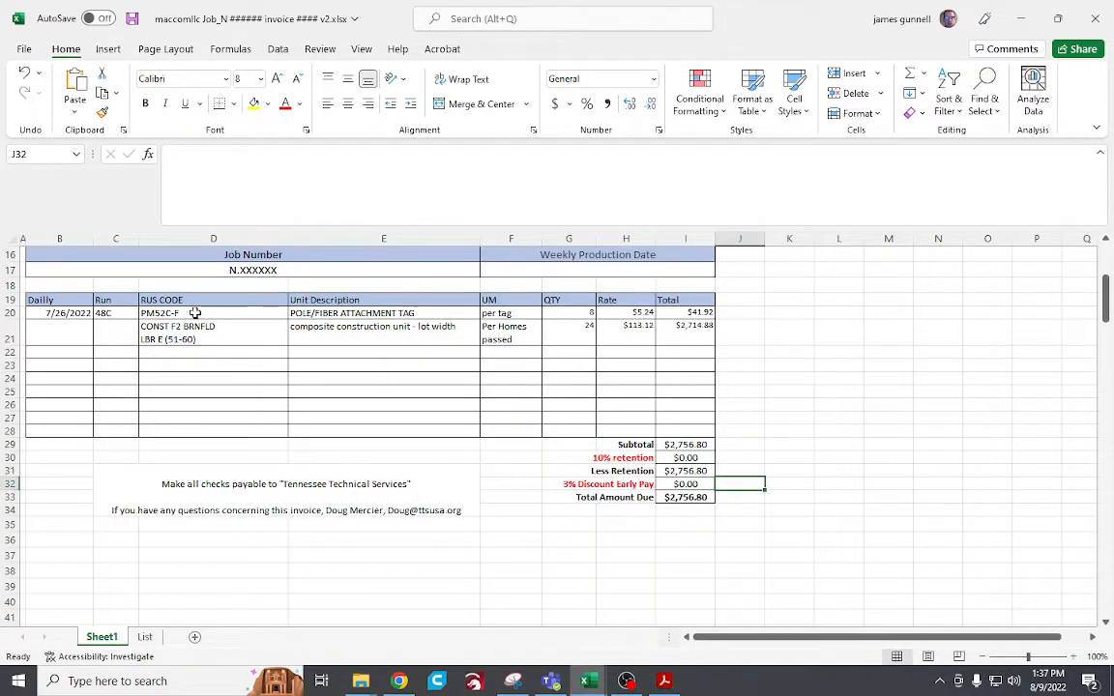
Copy the two RUS CODE entries in D20:D21 and paste them into D22:D23, D24:D25 and D26:D27.
{"action": "left_click_drag", "start_coordinate": [174, 313], "coordinate": [200, 332]}
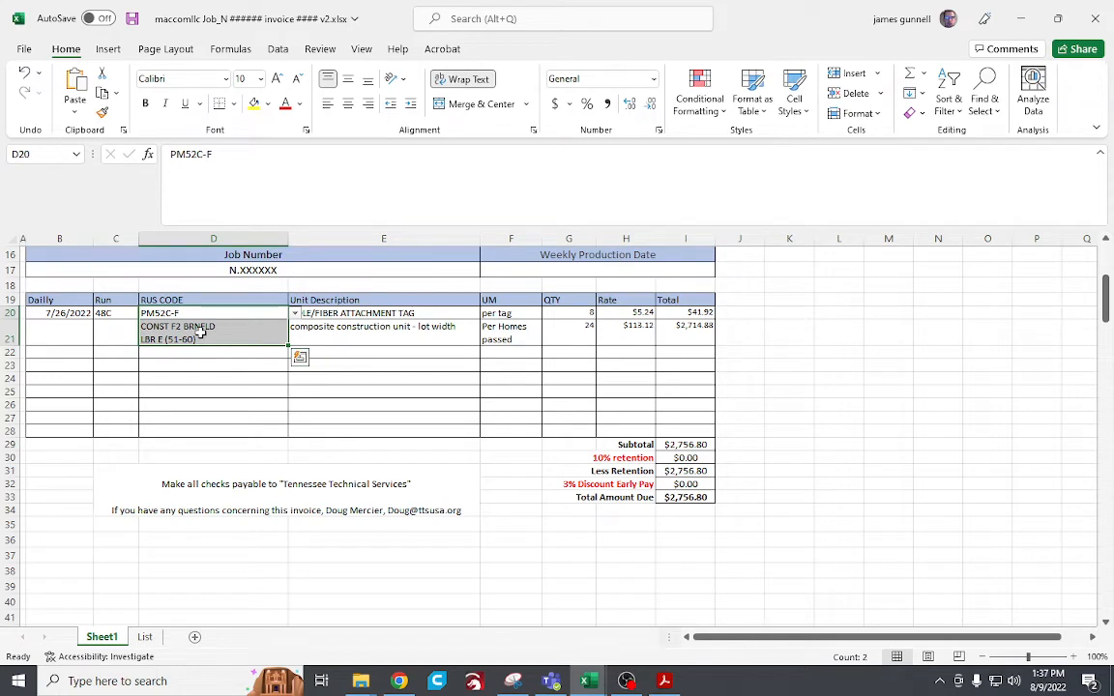
{"action": "key", "text": "ctrl+c"}
{"action": "left_click", "coordinate": [198, 352]}
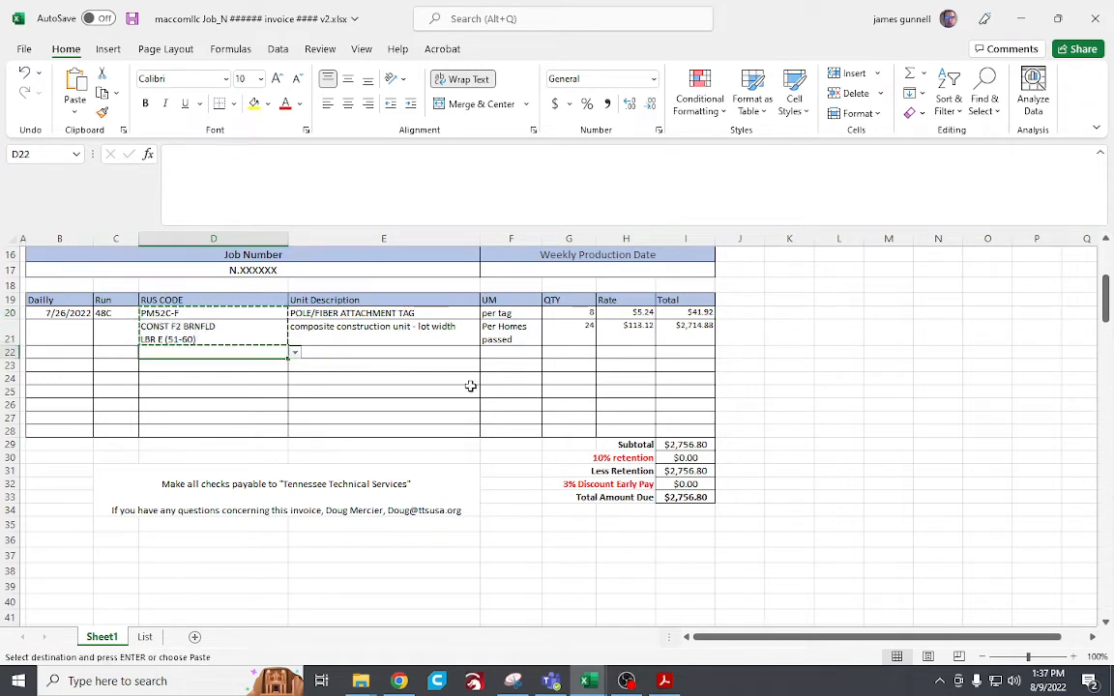
{"action": "key", "text": "ctrl+v"}
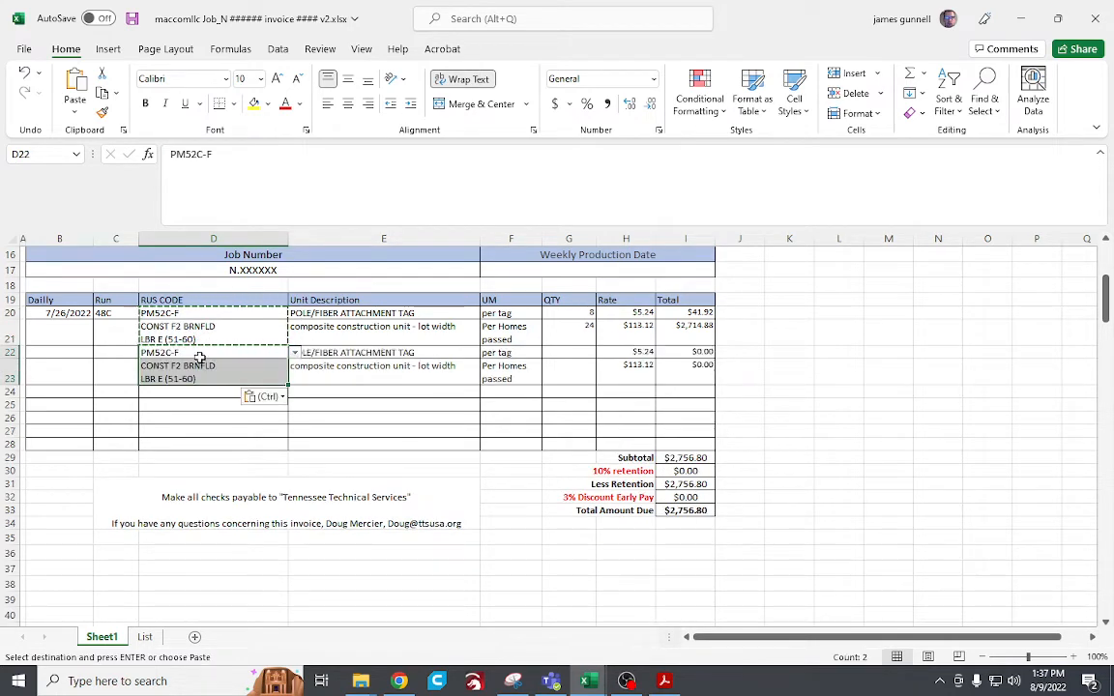
{"action": "left_click", "coordinate": [207, 394]}
{"action": "key", "text": "ctrl+v"}
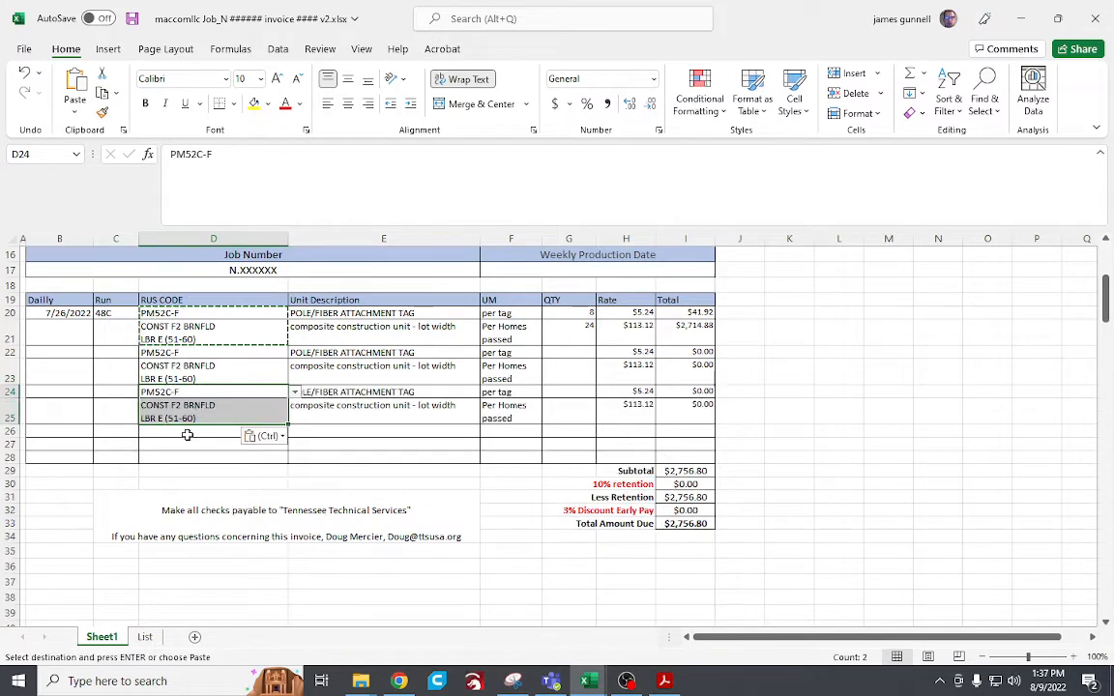
{"action": "left_click", "coordinate": [192, 435]}
{"action": "key", "text": "ctrl+v"}
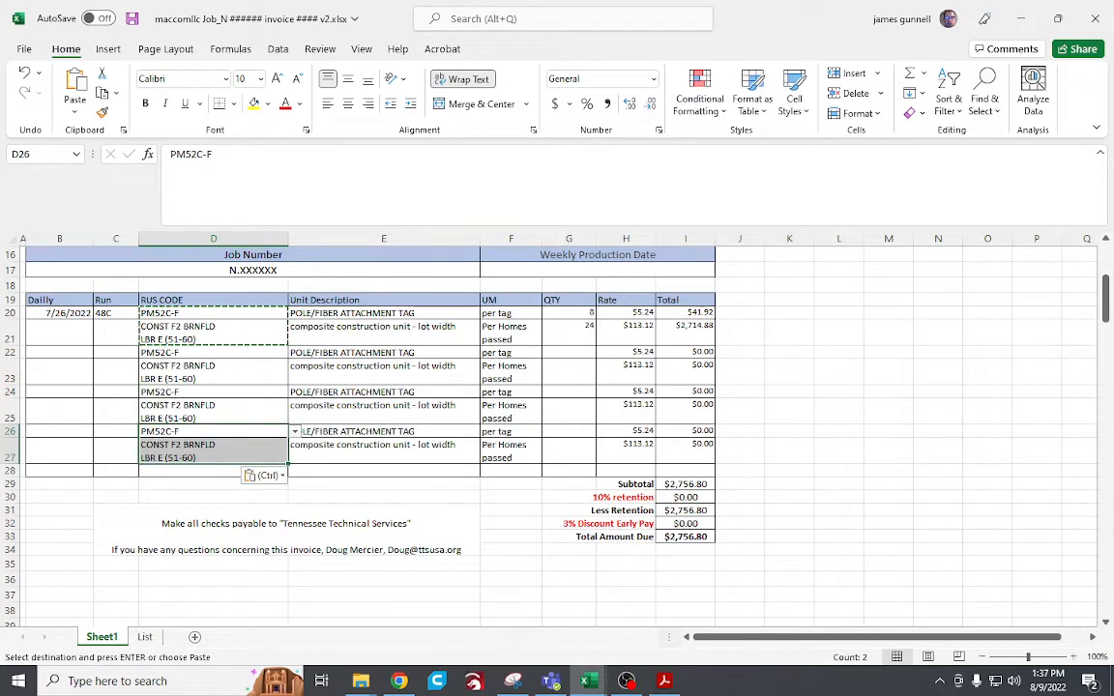
Check the number of dated line items in the Acrobat PDF invoice, then return to the Excel sheet and clear the copy selection.
{"action": "key", "text": "alt+Tab"}
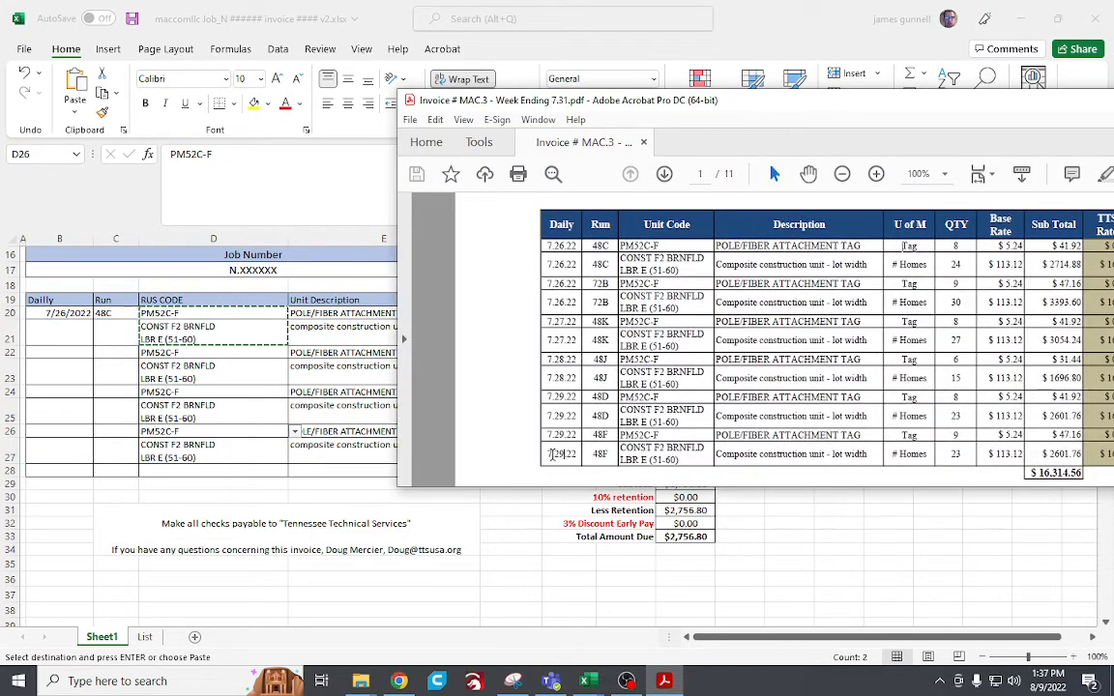
{"action": "left_click_drag", "start_coordinate": [557, 454], "coordinate": [565, 246]}
{"action": "left_click", "coordinate": [137, 440]}
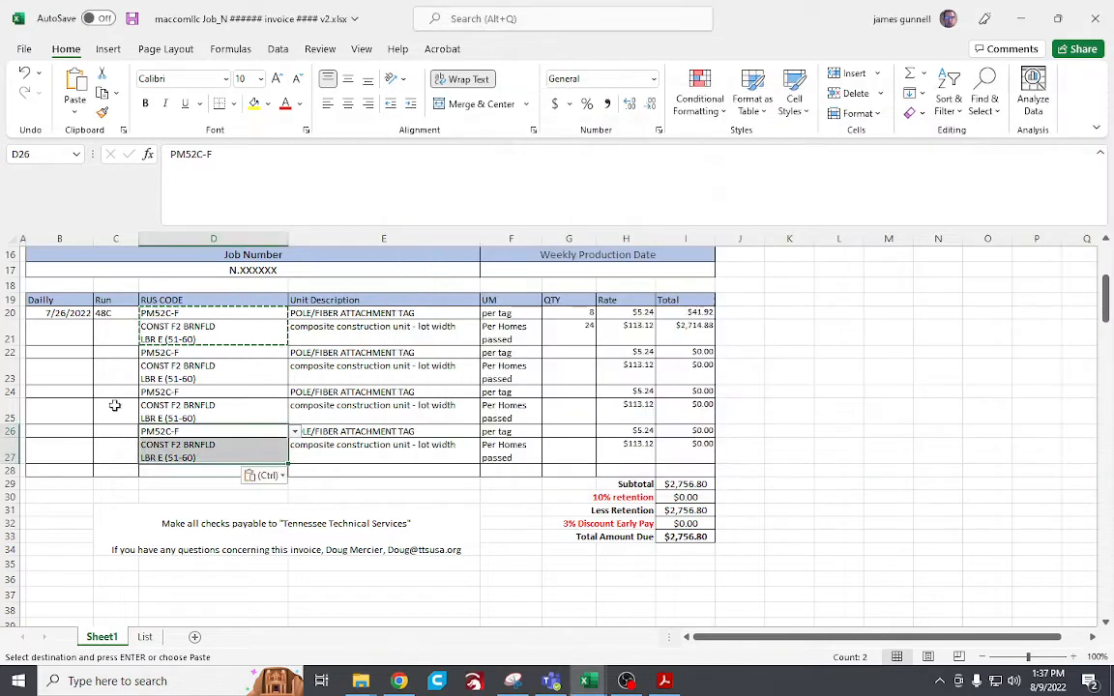
{"action": "key", "text": "Escape"}
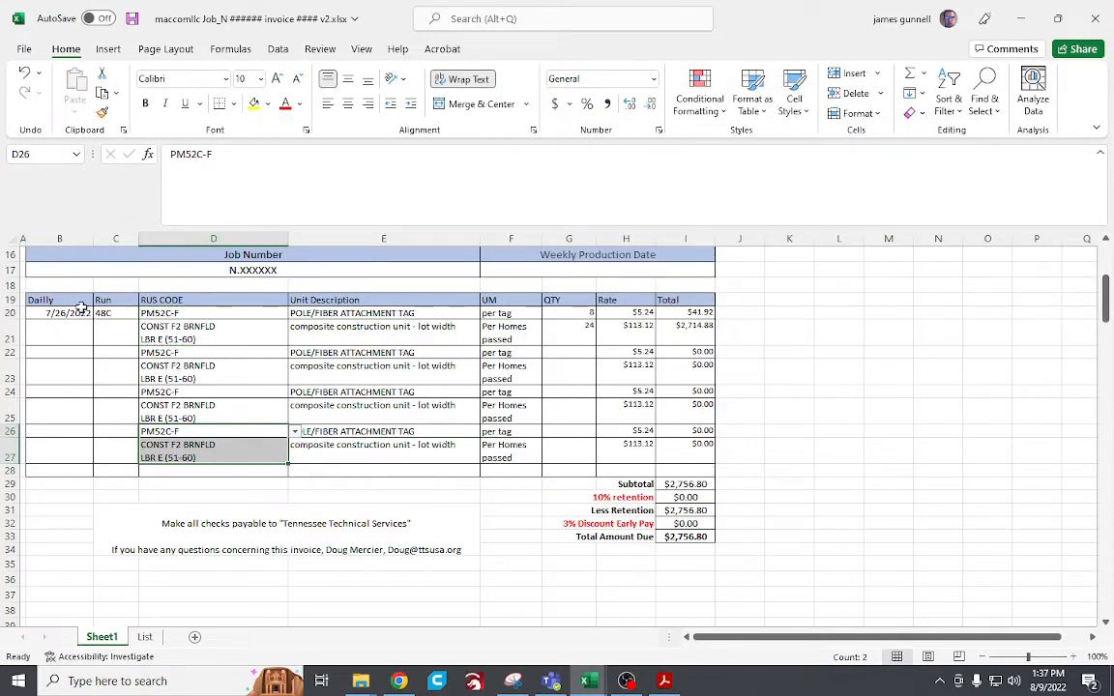
Count the line-item rows in the Daily column from B20 down to B27.
{"action": "left_click", "coordinate": [68, 312]}
{"action": "key", "text": "Down"}
{"action": "key", "text": "Down"}
{"action": "key", "text": "Down"}
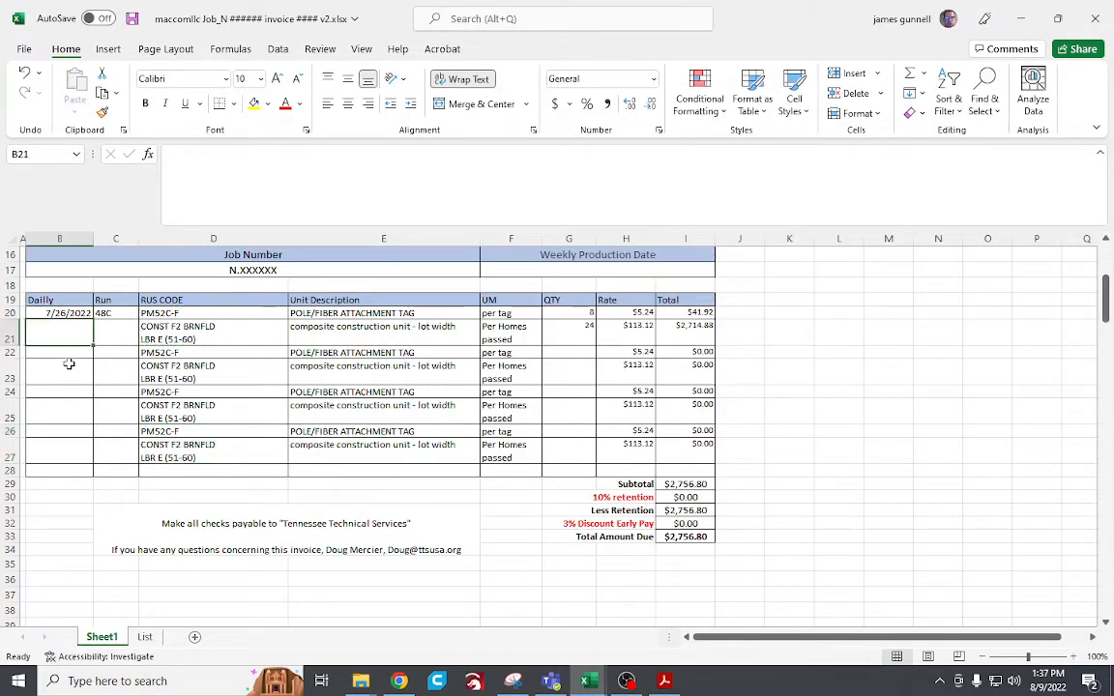
{"action": "key", "text": "Down"}
{"action": "key", "text": "Down"}
{"action": "key", "text": "Down"}
{"action": "key", "text": "Down"}
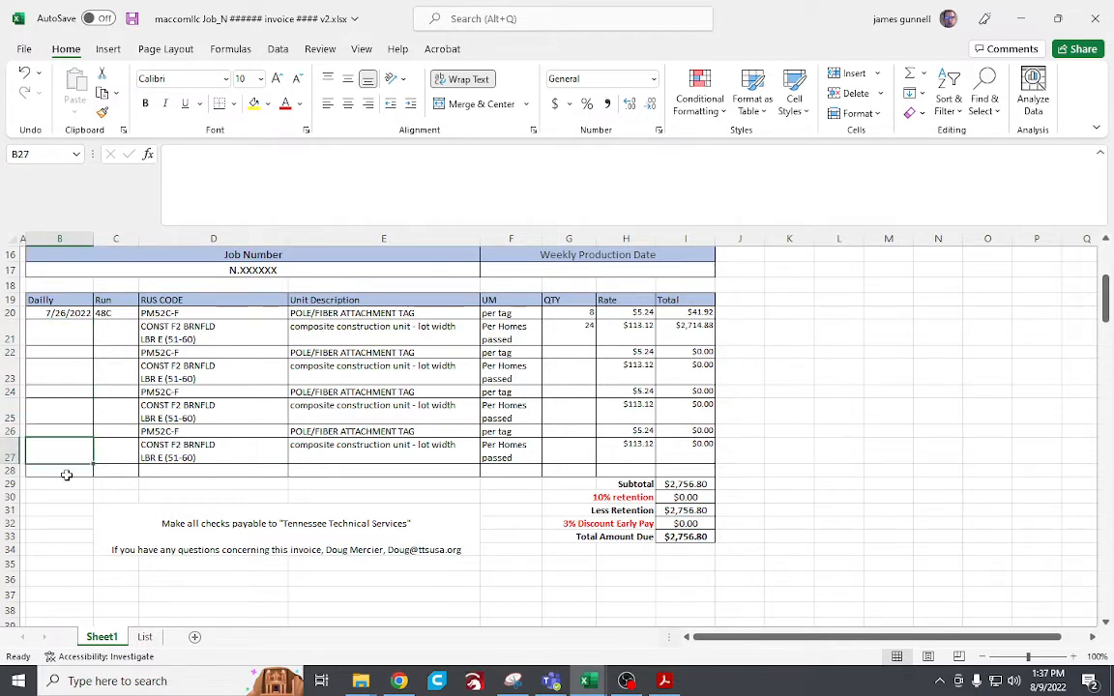
{"action": "left_click", "coordinate": [65, 472]}
{"action": "left_click_drag", "start_coordinate": [62, 473], "coordinate": [686, 474]}
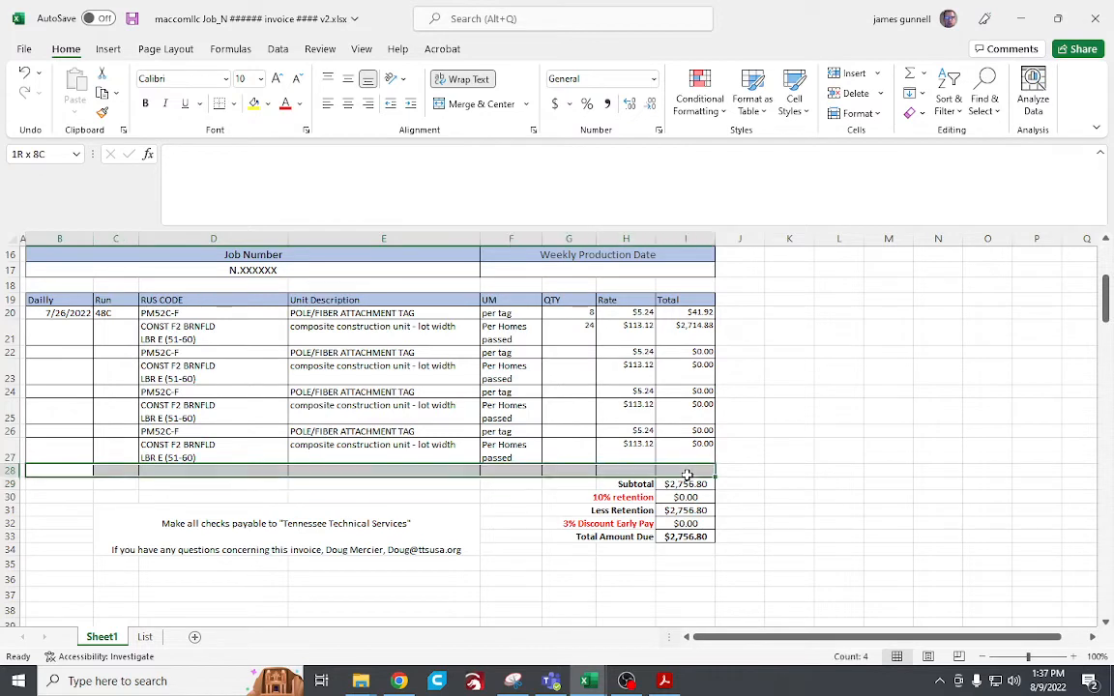
{"action": "right_click", "coordinate": [691, 471]}
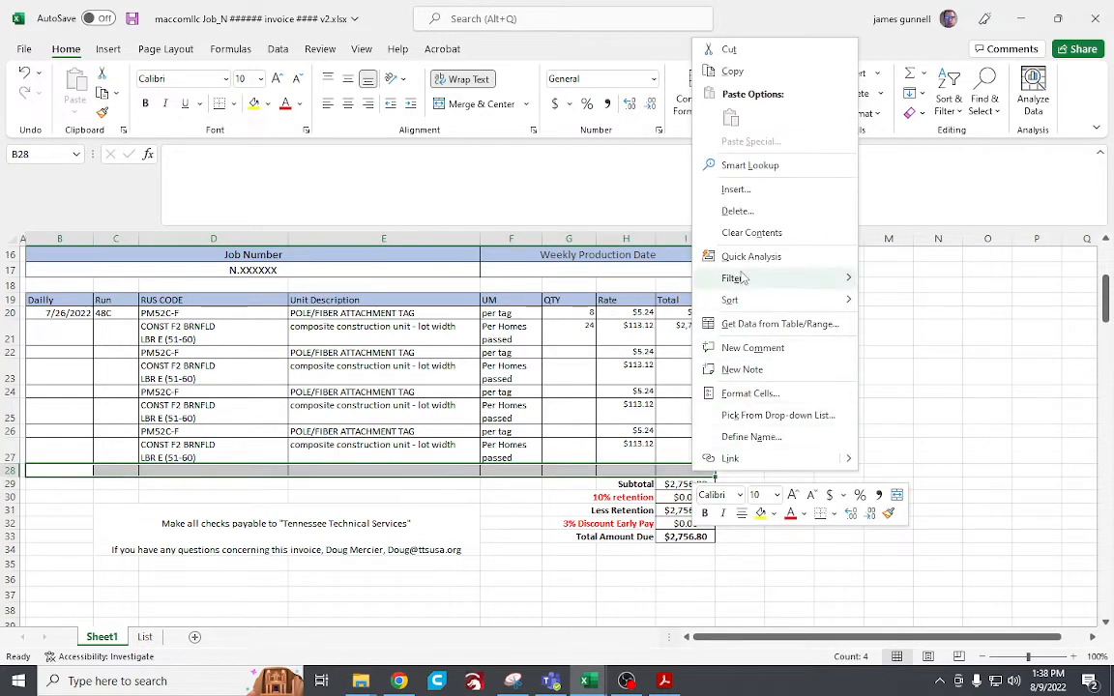
{"action": "key", "text": "Escape"}
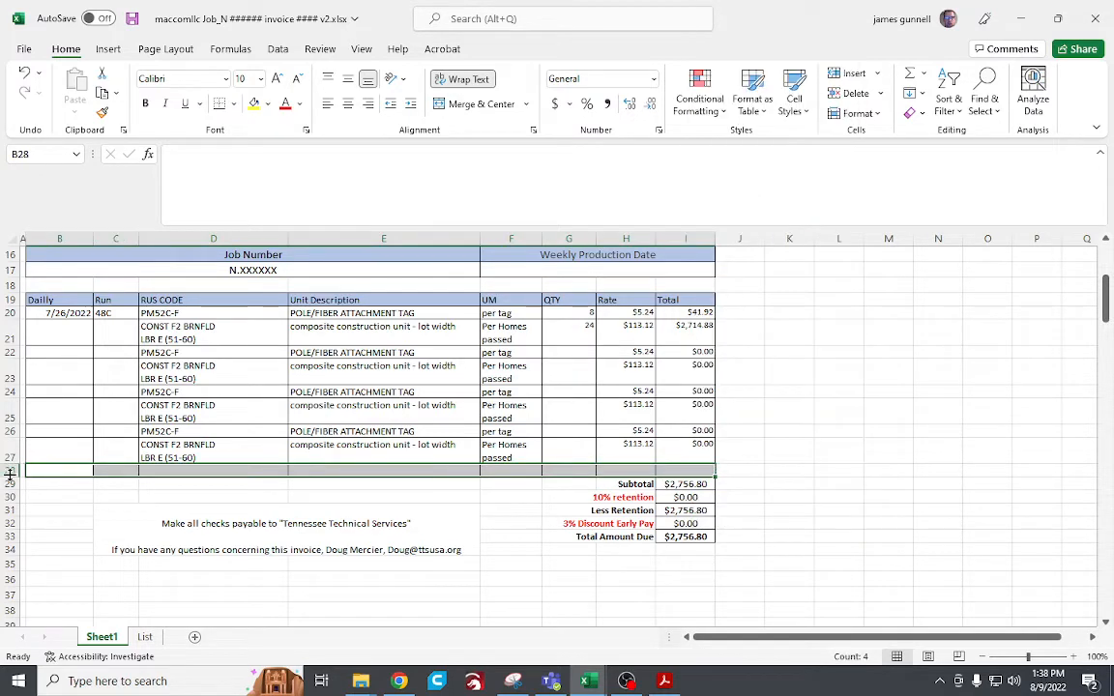
Insert four blank rows above row 25 of the line-item table.
{"action": "left_click_drag", "start_coordinate": [8, 471], "coordinate": [19, 420]}
{"action": "right_click", "coordinate": [77, 418]}
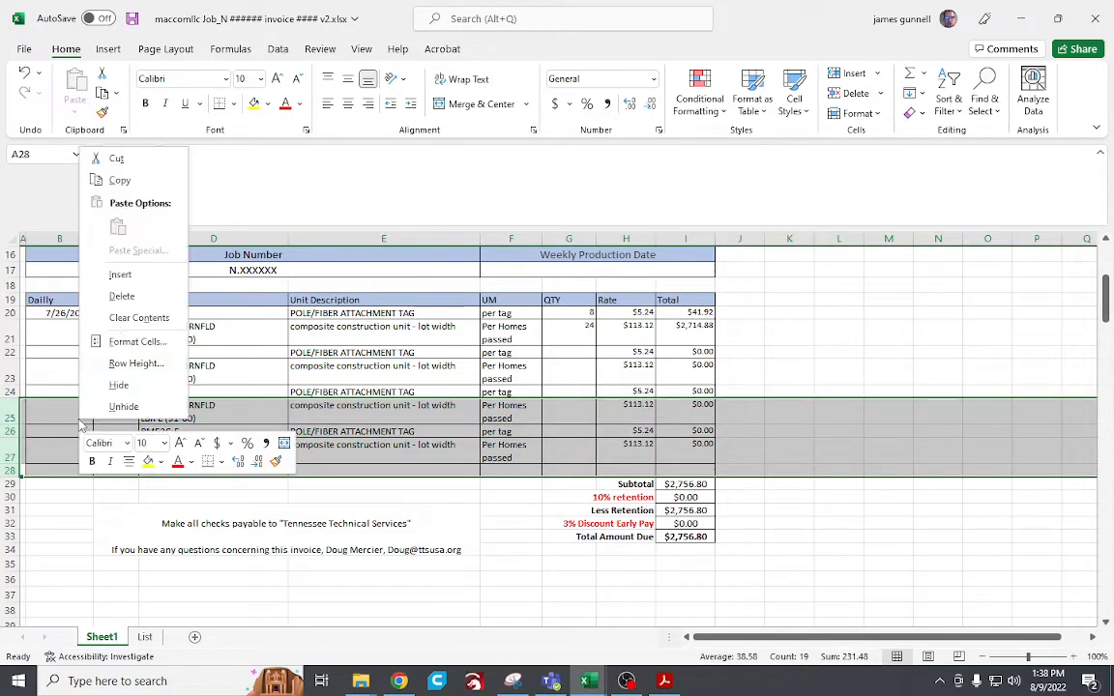
{"action": "left_click", "coordinate": [121, 275]}
{"action": "left_click", "coordinate": [232, 502]}
Move the three RUS CODE entries from D29:D31 up to D25:D27.
{"action": "left_click", "coordinate": [196, 465]}
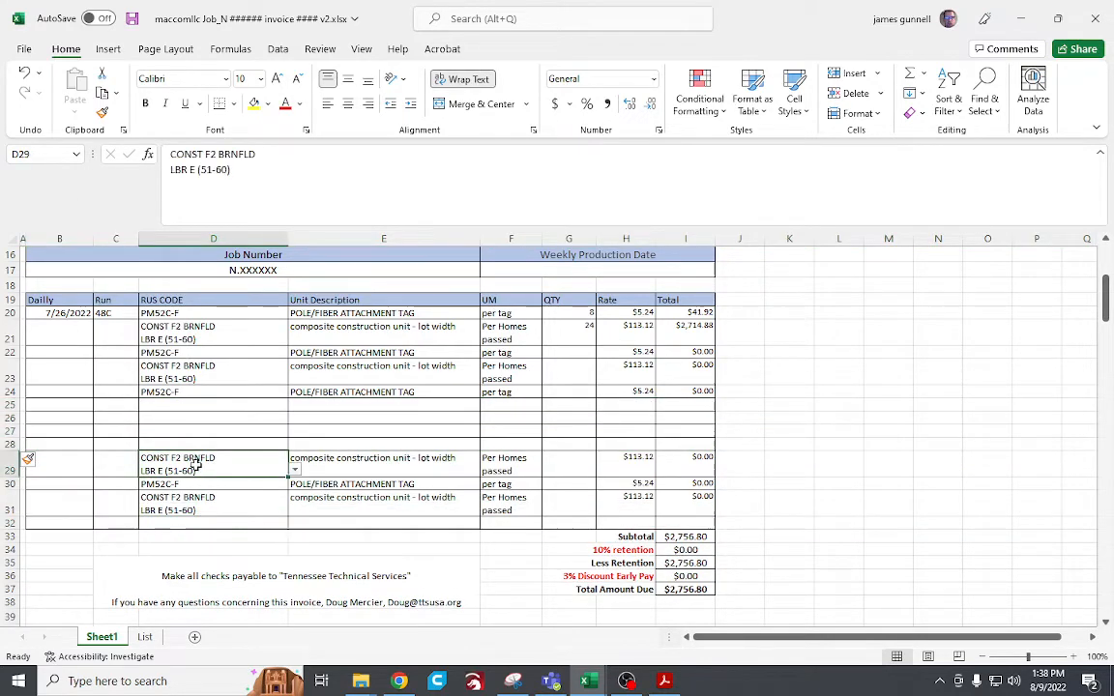
{"action": "left_click_drag", "start_coordinate": [196, 465], "coordinate": [197, 497]}
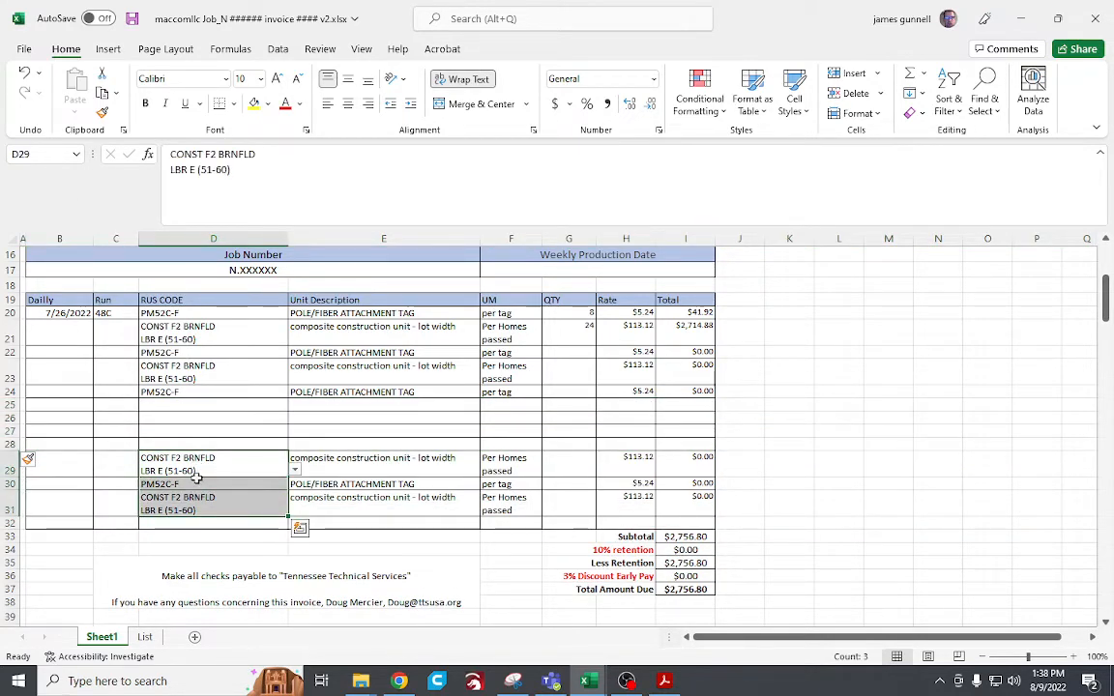
{"action": "key", "text": "ctrl+c"}
{"action": "left_click", "coordinate": [184, 402]}
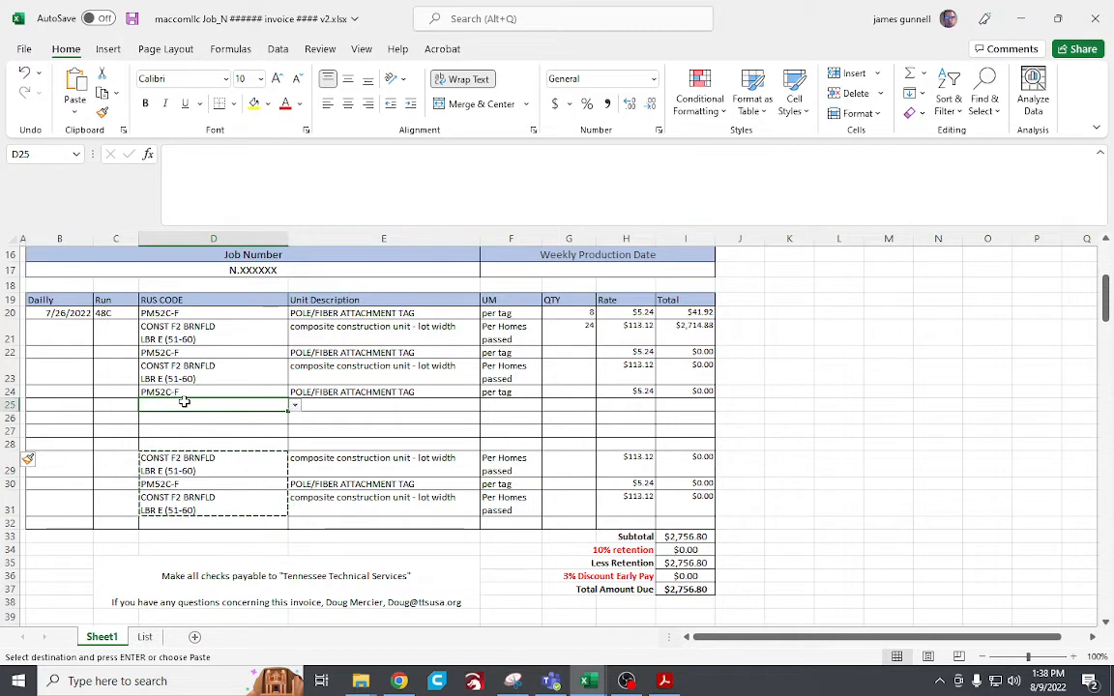
{"action": "key", "text": "ctrl+v"}
{"action": "left_click", "coordinate": [206, 483]}
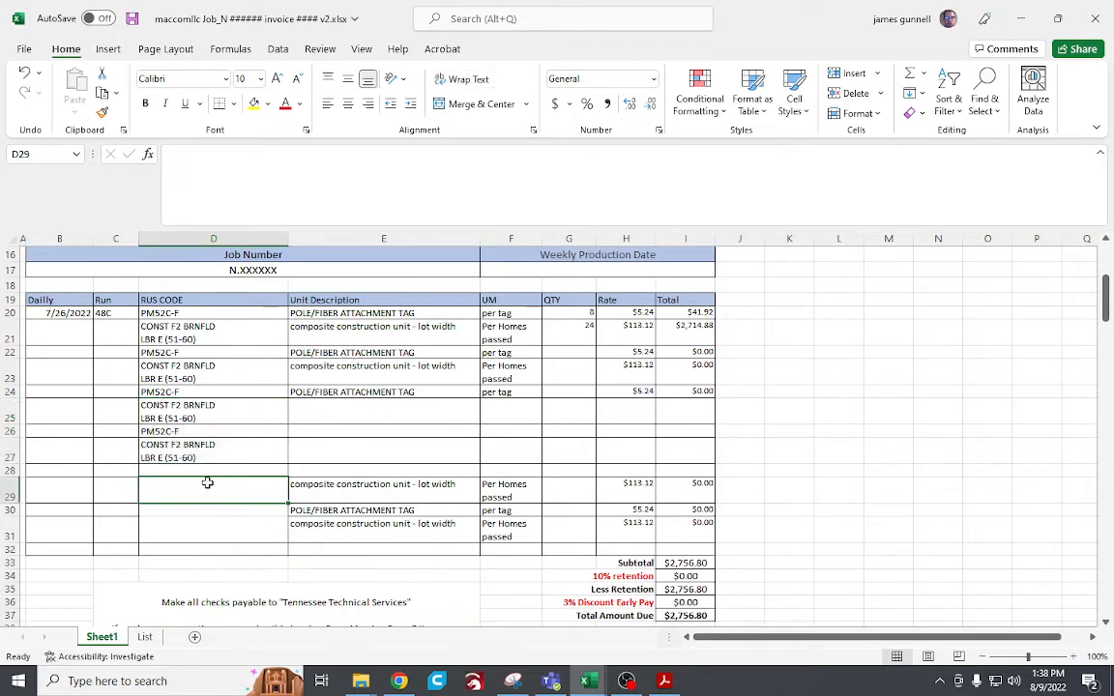
{"action": "left_click", "coordinate": [210, 537]}
{"action": "left_click", "coordinate": [97, 491]}
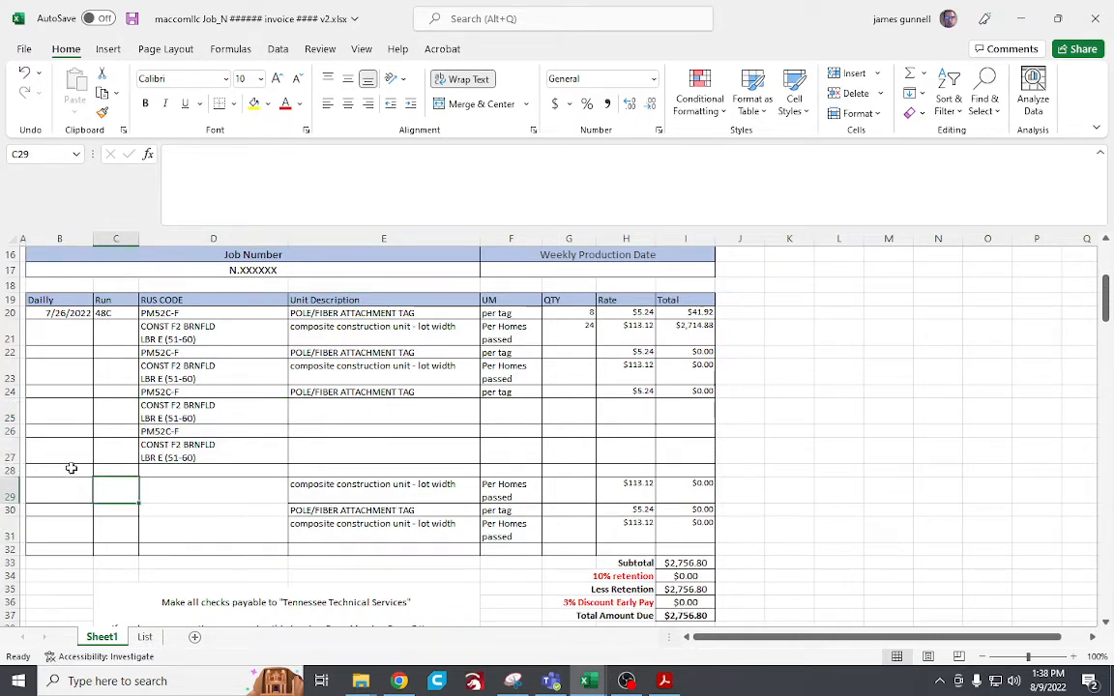
{"action": "left_click", "coordinate": [72, 469]}
{"action": "left_click", "coordinate": [206, 447]}
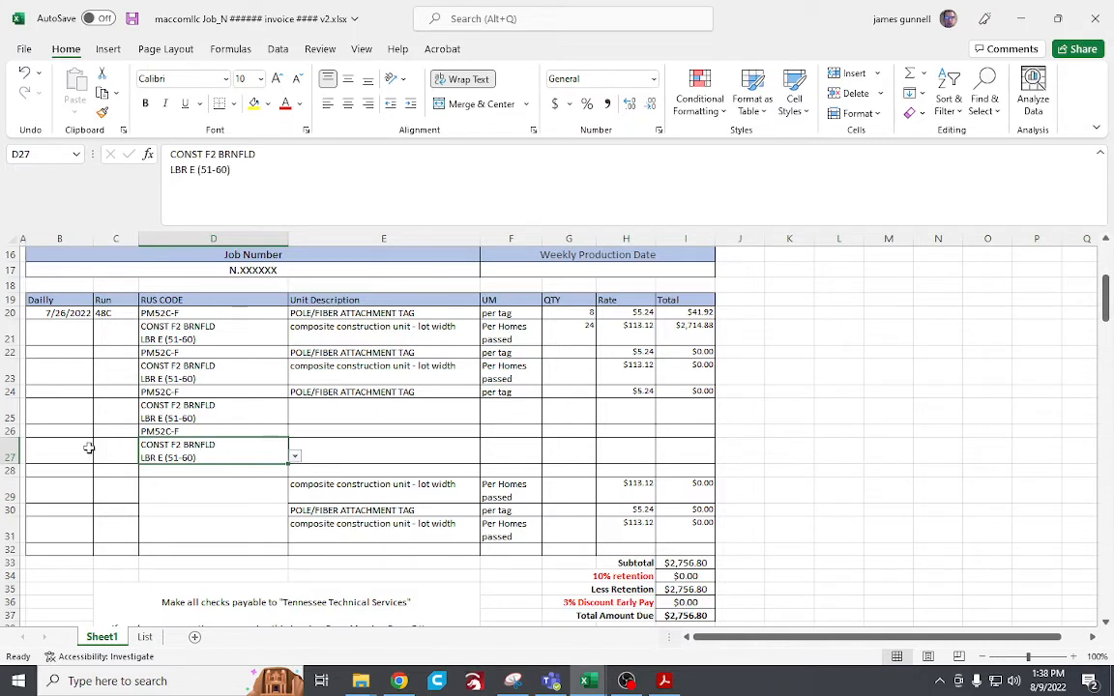
{"action": "left_click_drag", "start_coordinate": [87, 450], "coordinate": [162, 455]}
{"action": "left_click", "coordinate": [59, 456]}
{"action": "left_click_drag", "start_coordinate": [242, 452], "coordinate": [663, 449]}
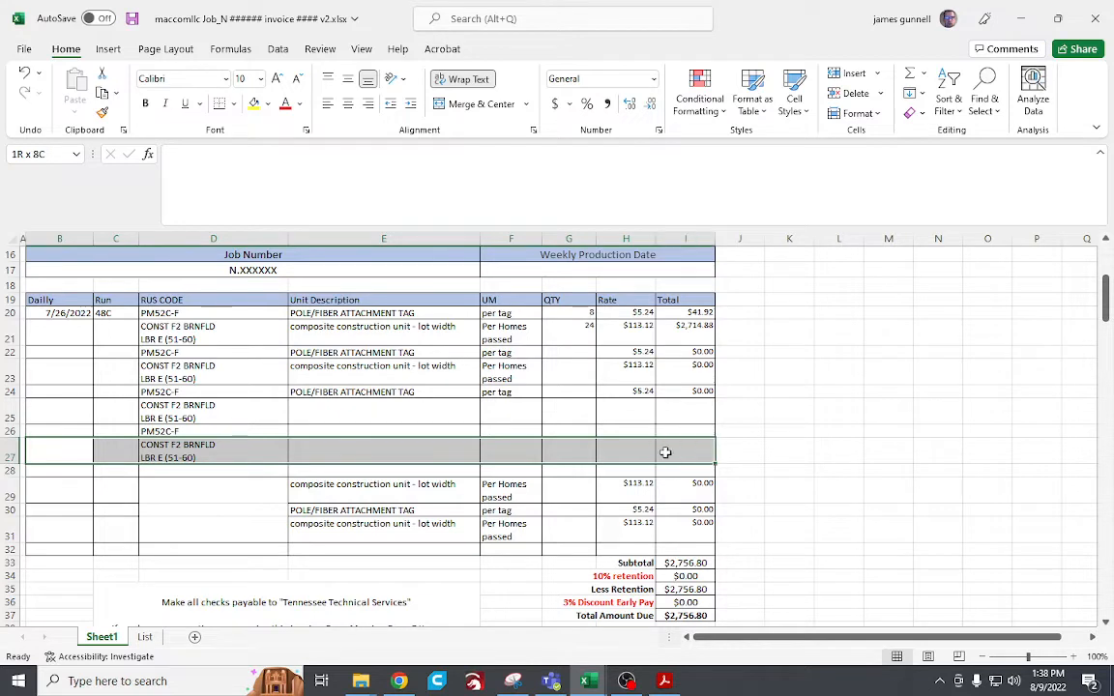
{"action": "left_click", "coordinate": [56, 333]}
{"action": "left_click", "coordinate": [234, 336]}
{"action": "left_click", "coordinate": [295, 338]}
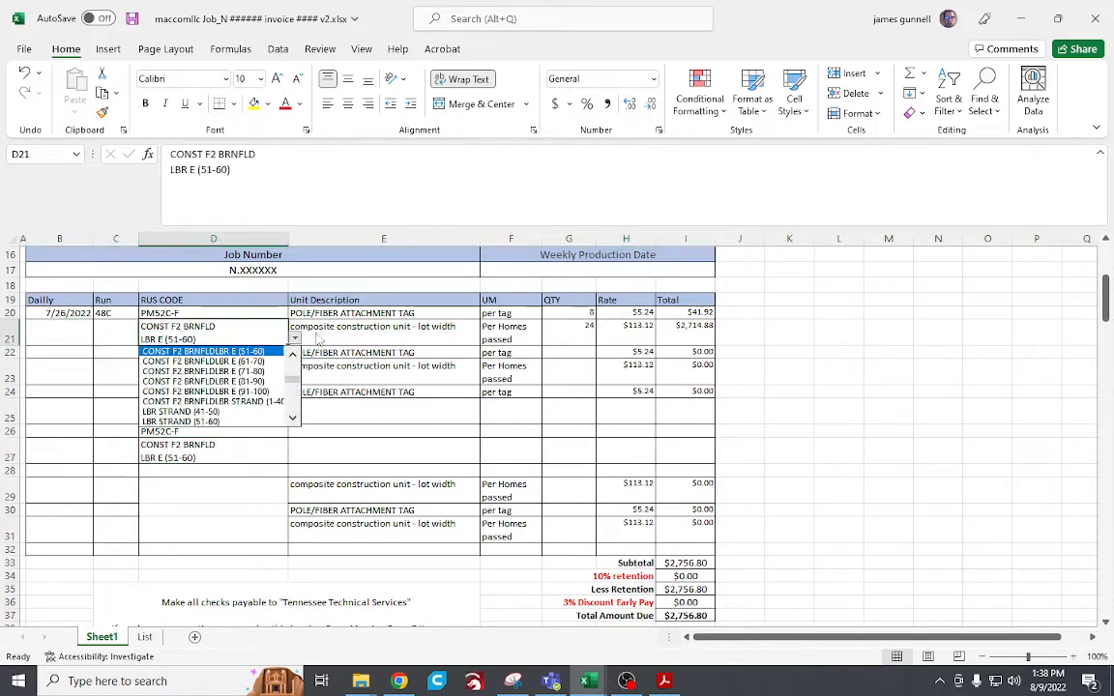
{"action": "left_click", "coordinate": [341, 327]}
{"action": "left_click", "coordinate": [343, 327]}
{"action": "left_click", "coordinate": [284, 328]}
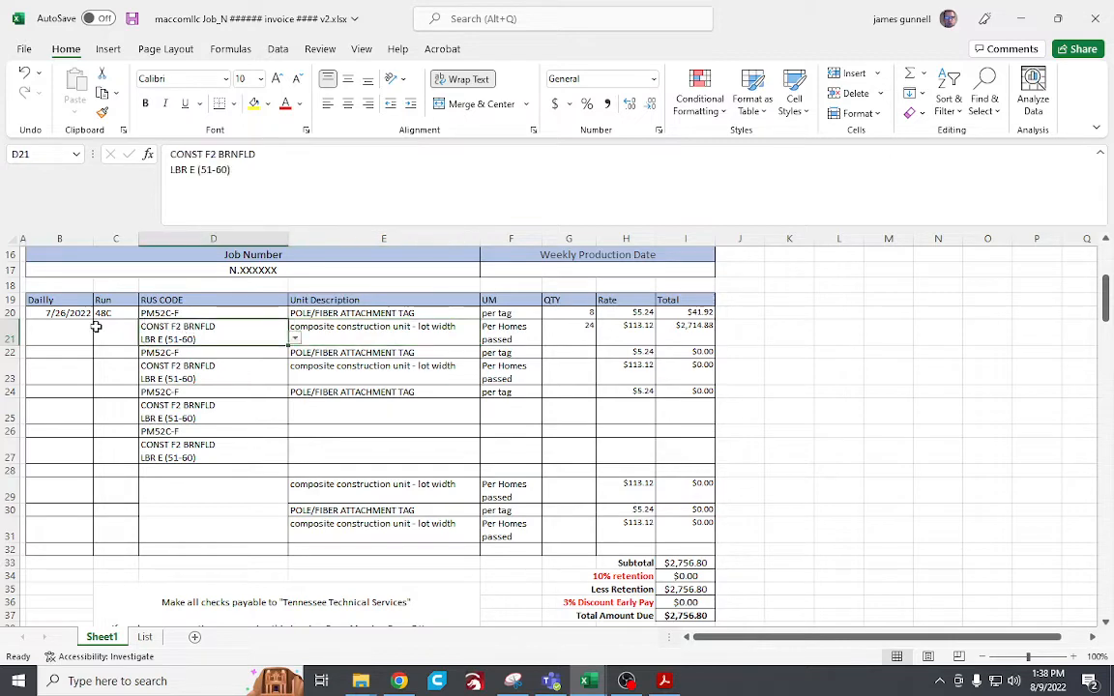
Fill the line item in B21:I21 down through row 32.
{"action": "left_click_drag", "start_coordinate": [90, 329], "coordinate": [717, 548]}
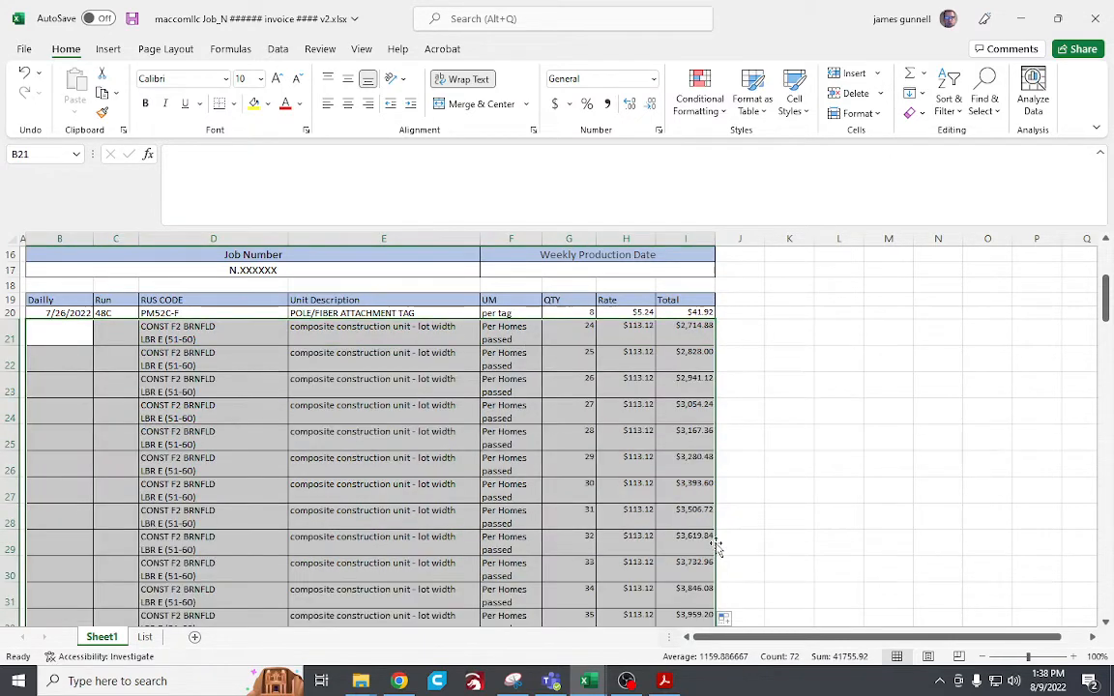
{"action": "scroll", "coordinate": [415, 473], "scroll_direction": "down", "scroll_amount": 5}
{"action": "scroll", "coordinate": [414, 473], "scroll_direction": "up", "scroll_amount": 4}
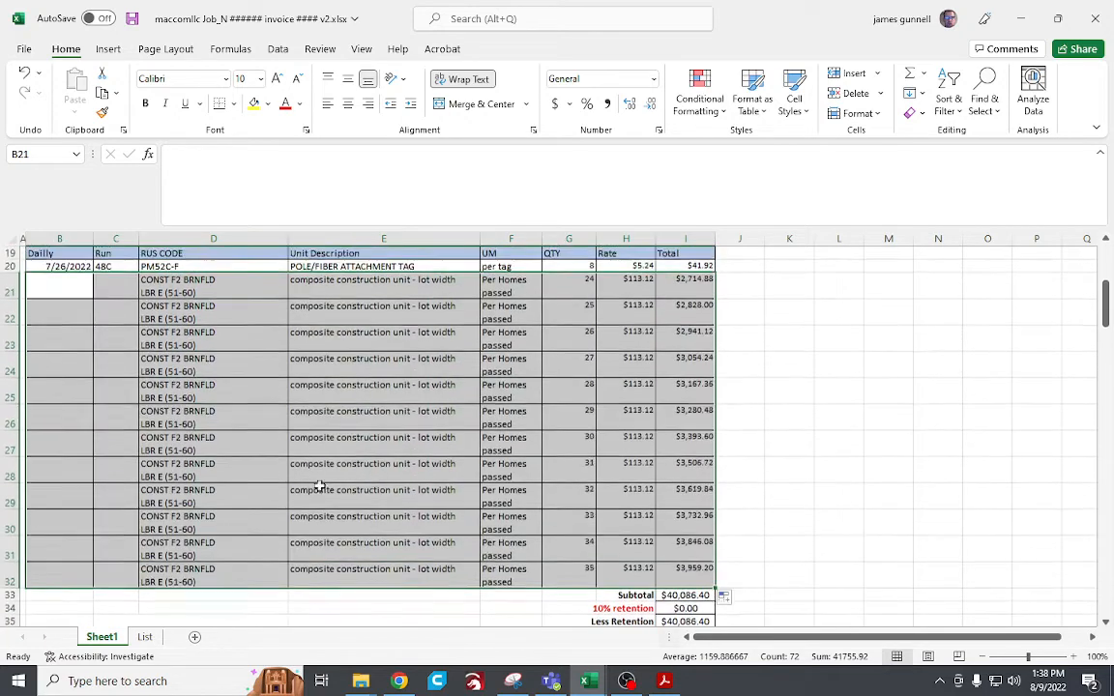
Clear the RUS CODE entries from D22:D32.
{"action": "left_click", "coordinate": [223, 575]}
{"action": "left_click_drag", "start_coordinate": [236, 577], "coordinate": [202, 289]}
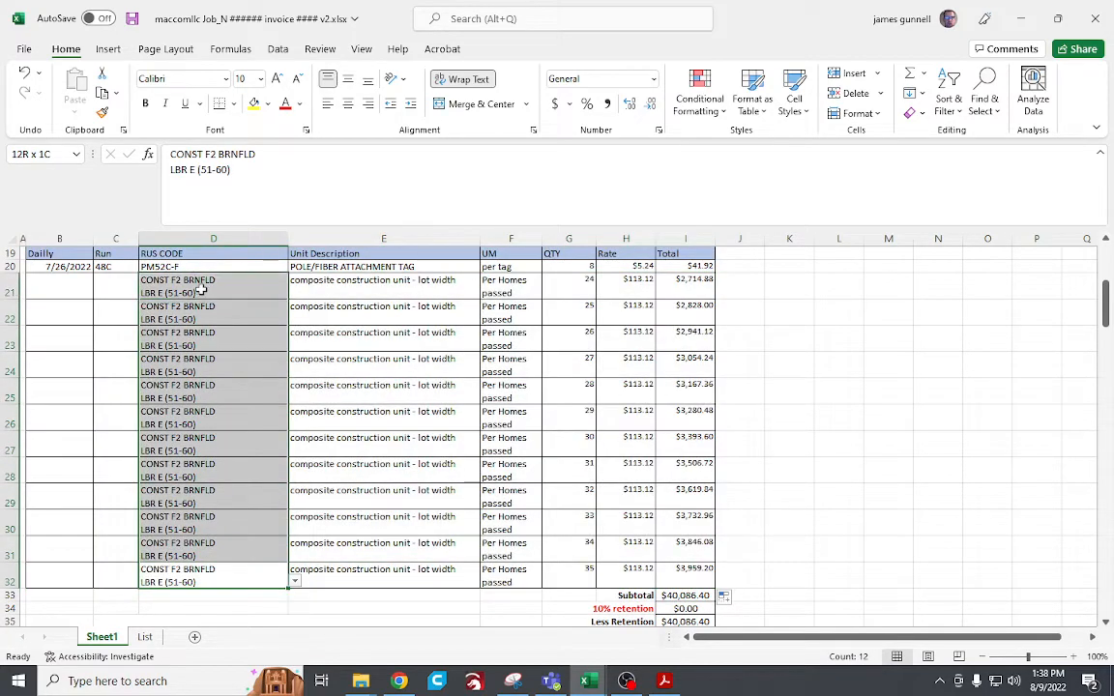
{"action": "scroll", "coordinate": [213, 387], "scroll_direction": "up", "scroll_amount": 2}
{"action": "left_click", "coordinate": [214, 398]}
{"action": "scroll", "coordinate": [207, 406], "scroll_direction": "down", "scroll_amount": 1}
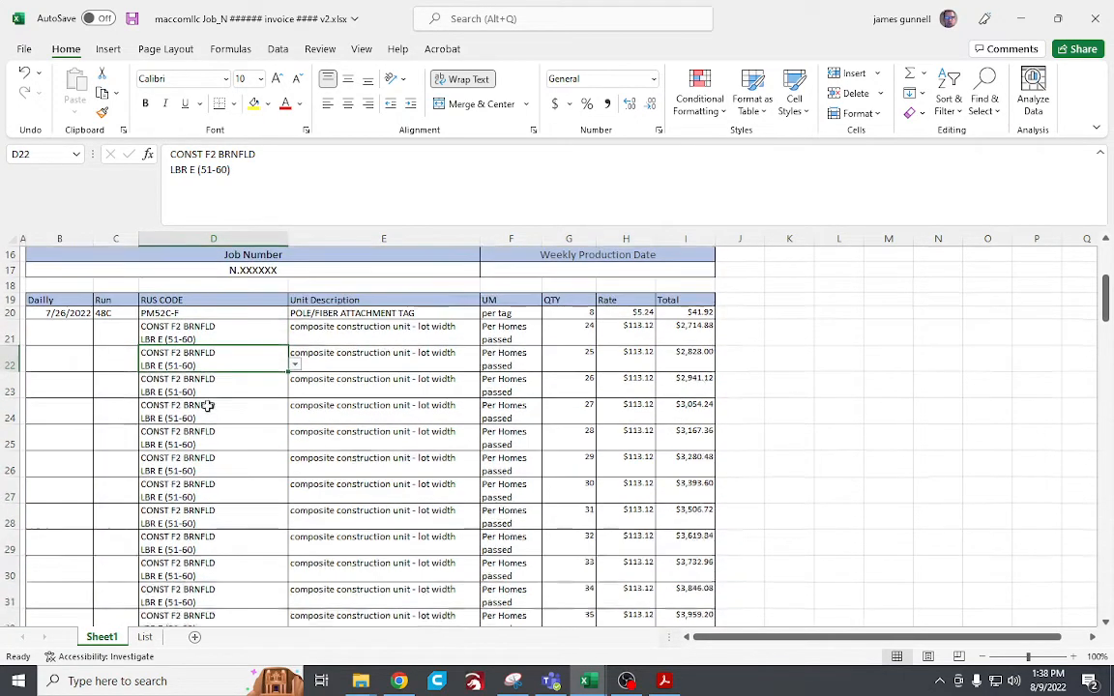
{"action": "scroll", "coordinate": [209, 398], "scroll_direction": "down", "scroll_amount": 2}
{"action": "scroll", "coordinate": [191, 318], "scroll_direction": "up", "scroll_amount": 1}
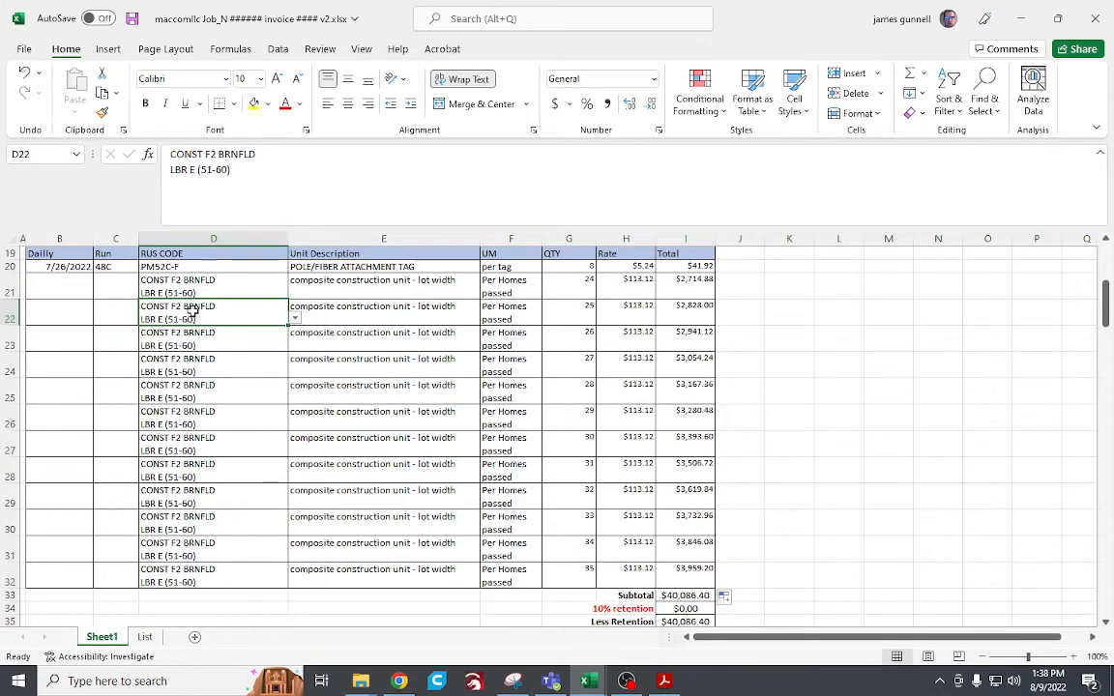
{"action": "left_click_drag", "start_coordinate": [153, 319], "coordinate": [181, 571]}
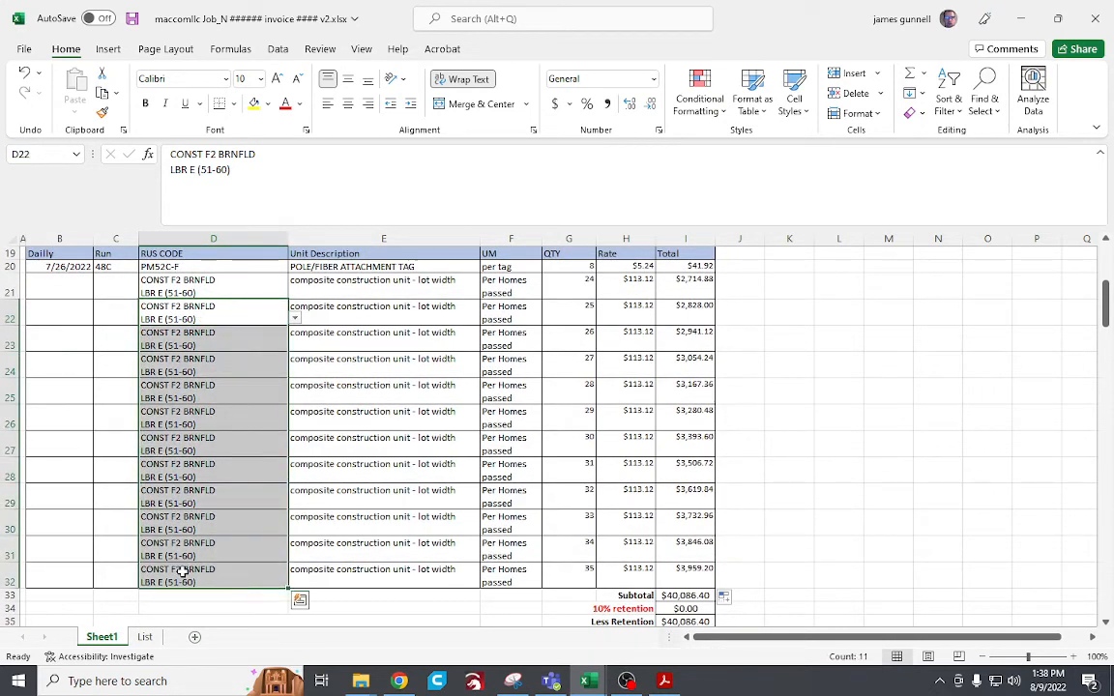
{"action": "key", "text": "Delete"}
{"action": "left_click", "coordinate": [236, 443]}
Copy the two RUS CODE entries in D20:D21 and paste the pair repeatedly down the column from D22 through D31.
{"action": "left_click_drag", "start_coordinate": [205, 265], "coordinate": [212, 291]}
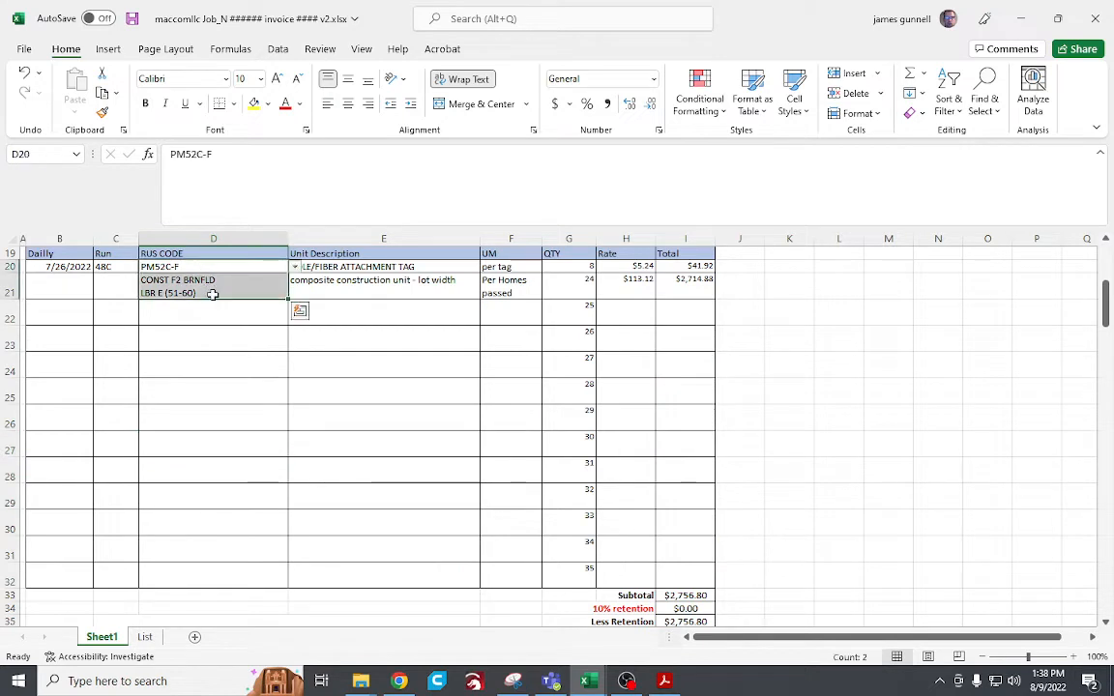
{"action": "left_click", "coordinate": [200, 238]}
{"action": "left_click", "coordinate": [196, 307]}
{"action": "left_click_drag", "start_coordinate": [211, 264], "coordinate": [217, 283]}
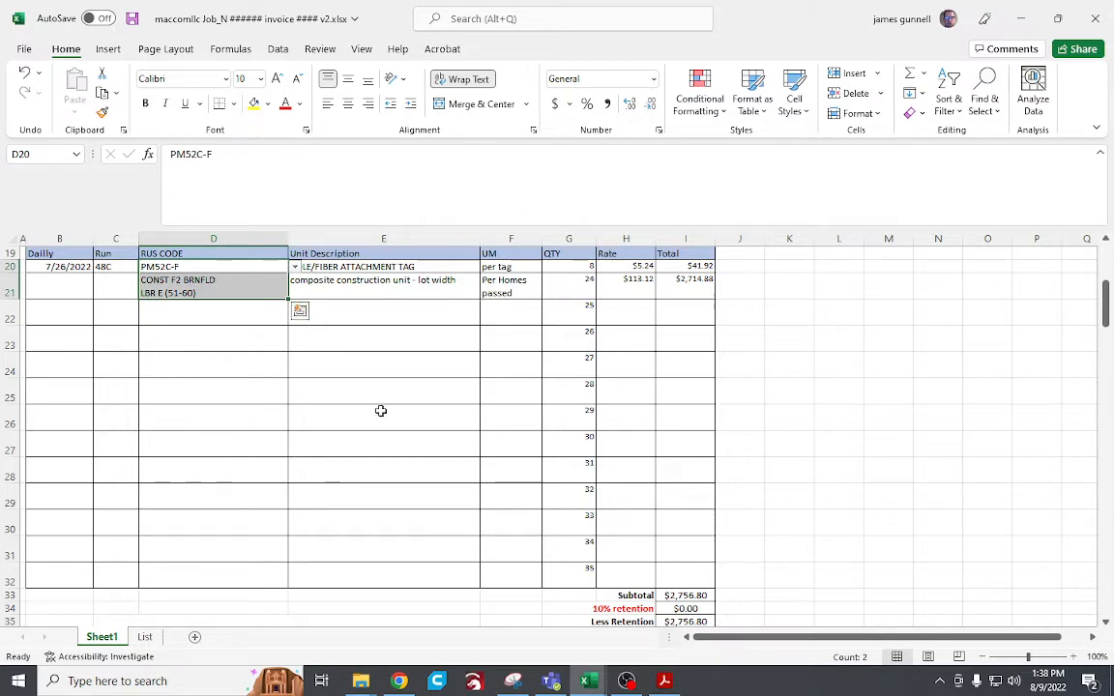
{"action": "key", "text": "ctrl+c"}
{"action": "left_click", "coordinate": [218, 310]}
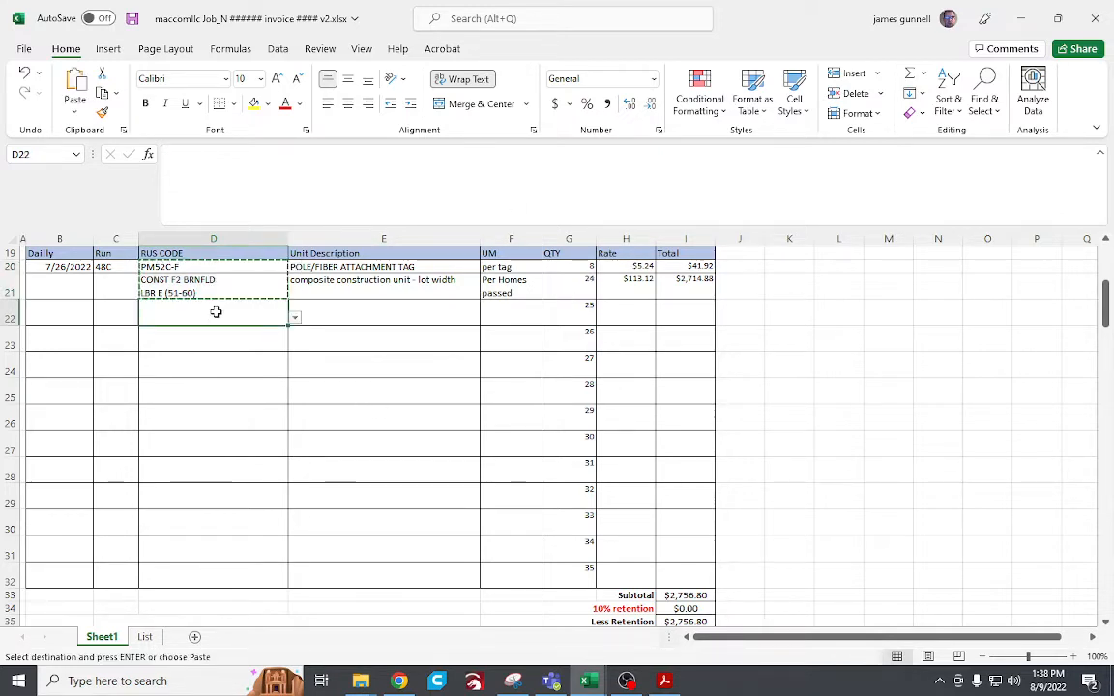
{"action": "key", "text": "ctrl+v"}
{"action": "left_click", "coordinate": [204, 345], "text": "ctrl"}
{"action": "key", "text": "ctrl+v"}
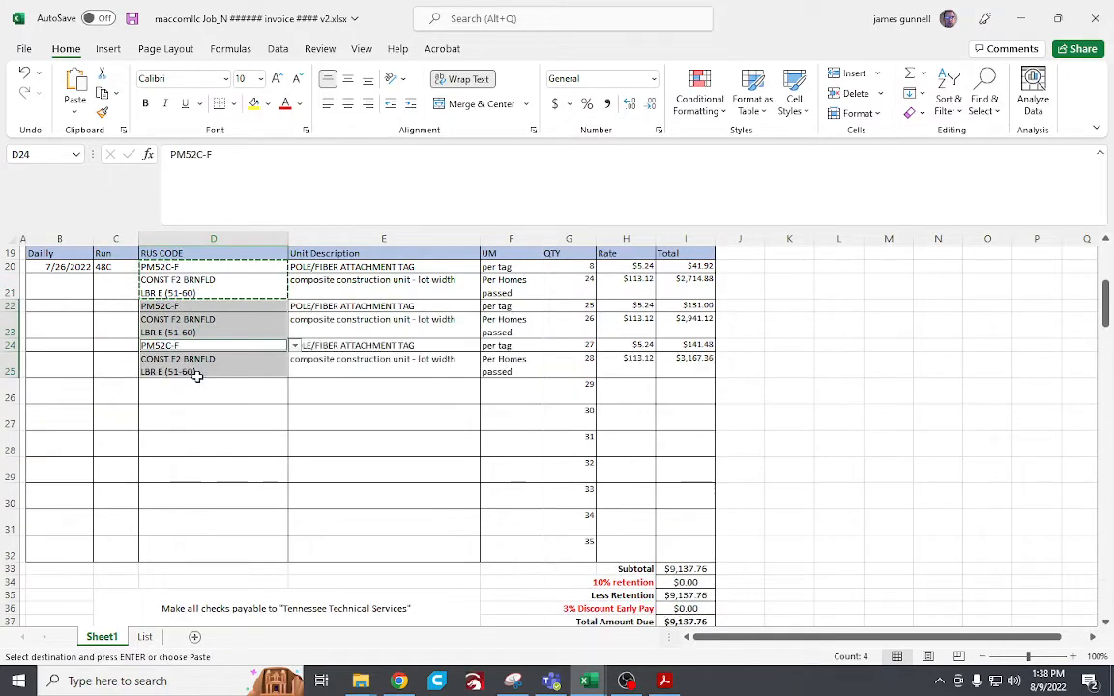
{"action": "left_click", "coordinate": [188, 395], "text": "ctrl"}
{"action": "key", "text": "ctrl+v"}
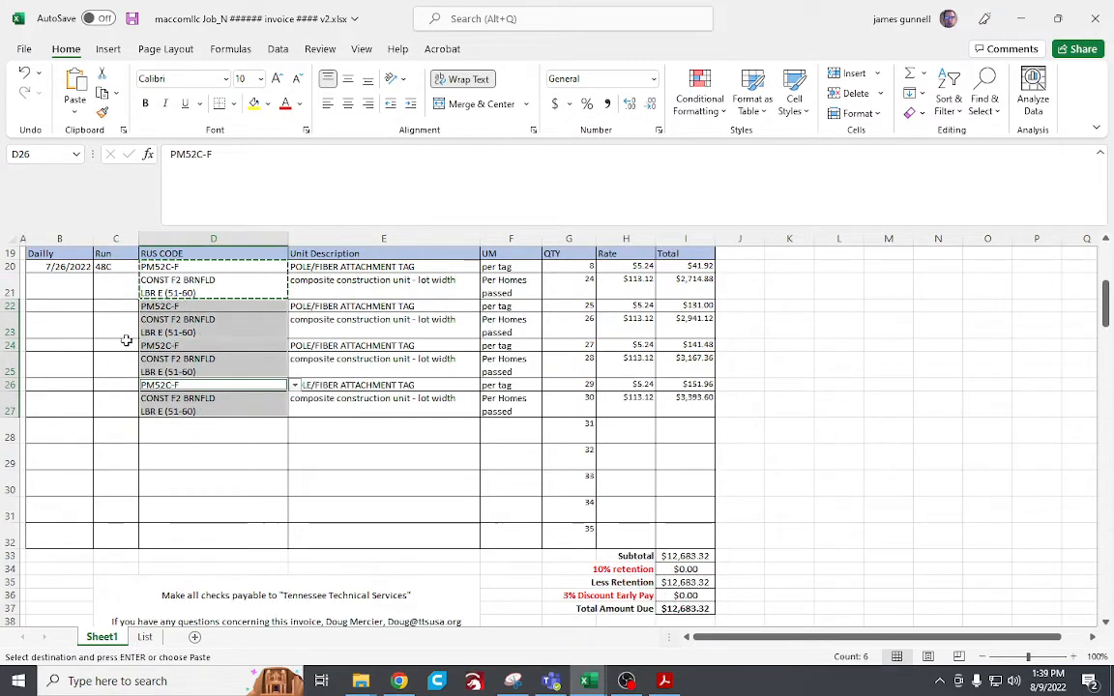
{"action": "left_click", "coordinate": [185, 435]}
{"action": "key", "text": "ctrl+v"}
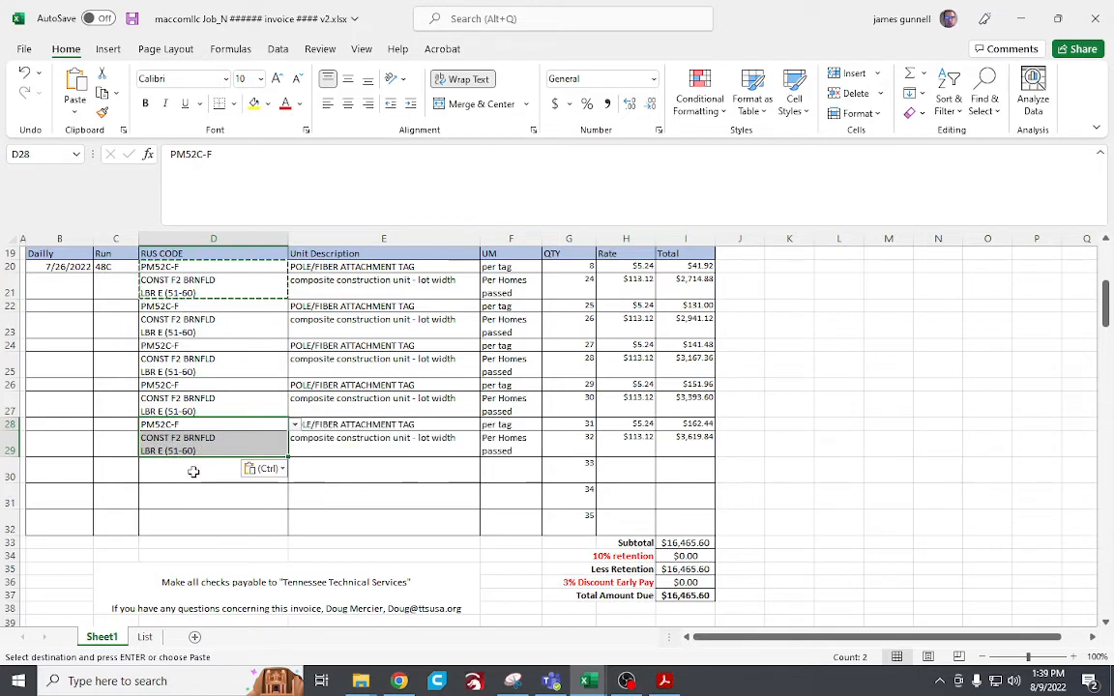
{"action": "left_click", "coordinate": [193, 472]}
{"action": "key", "text": "ctrl+v"}
Clear the leftover quantity from G32 in the empty last line-item row.
{"action": "left_click", "coordinate": [63, 514]}
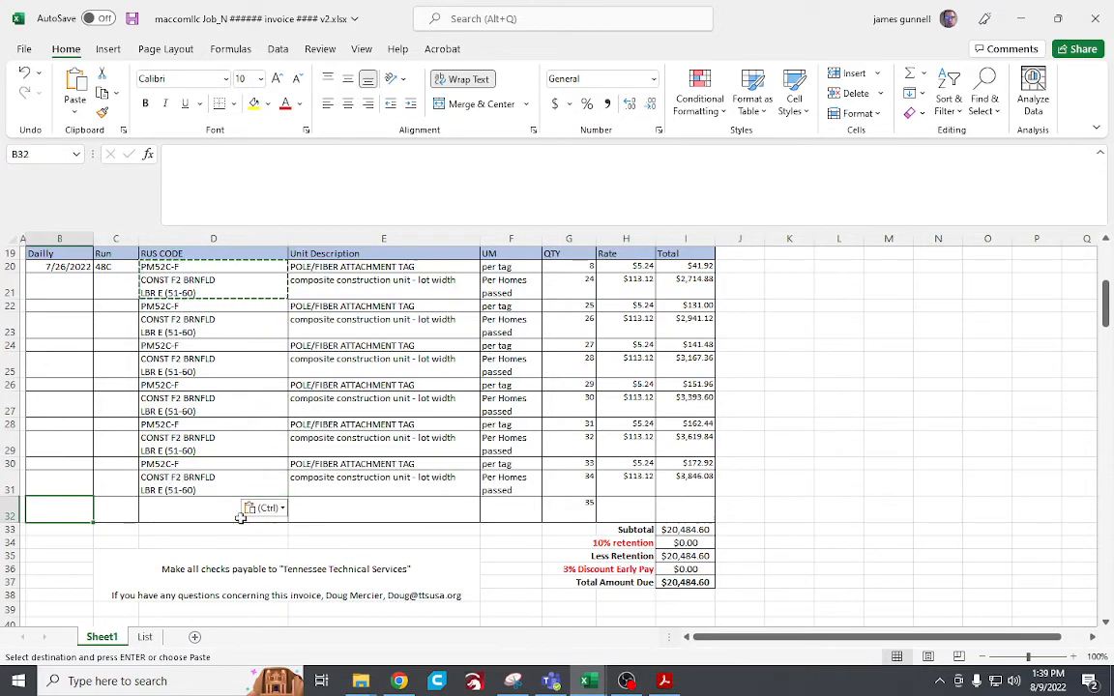
{"action": "left_click", "coordinate": [585, 507]}
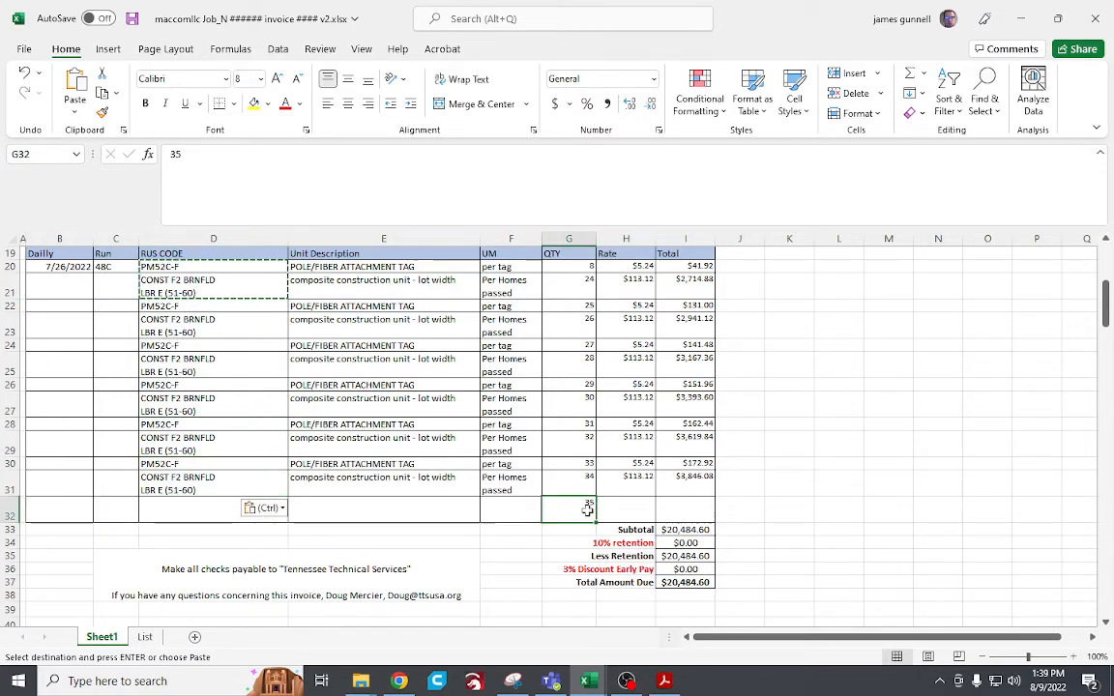
{"action": "key", "text": "Delete"}
{"action": "left_click", "coordinate": [323, 466]}
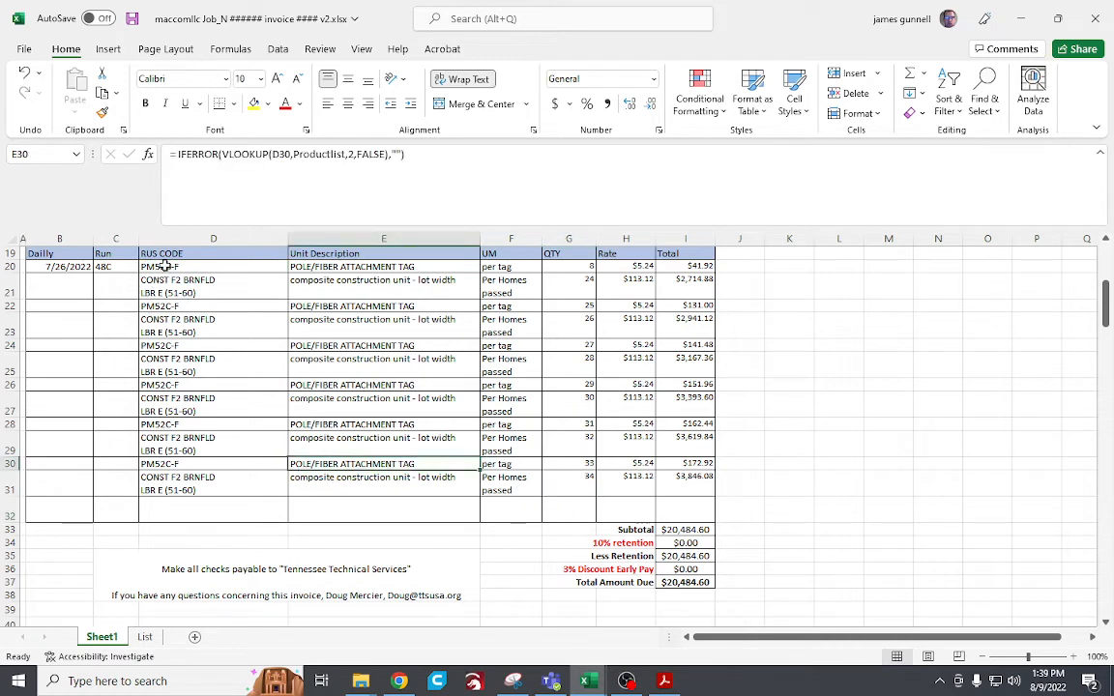
Copy the date 7/26/2022 and run 48C from B20:C20 into B21:C21.
{"action": "left_click", "coordinate": [165, 265]}
{"action": "left_click", "coordinate": [166, 280]}
{"action": "left_click", "coordinate": [61, 287]}
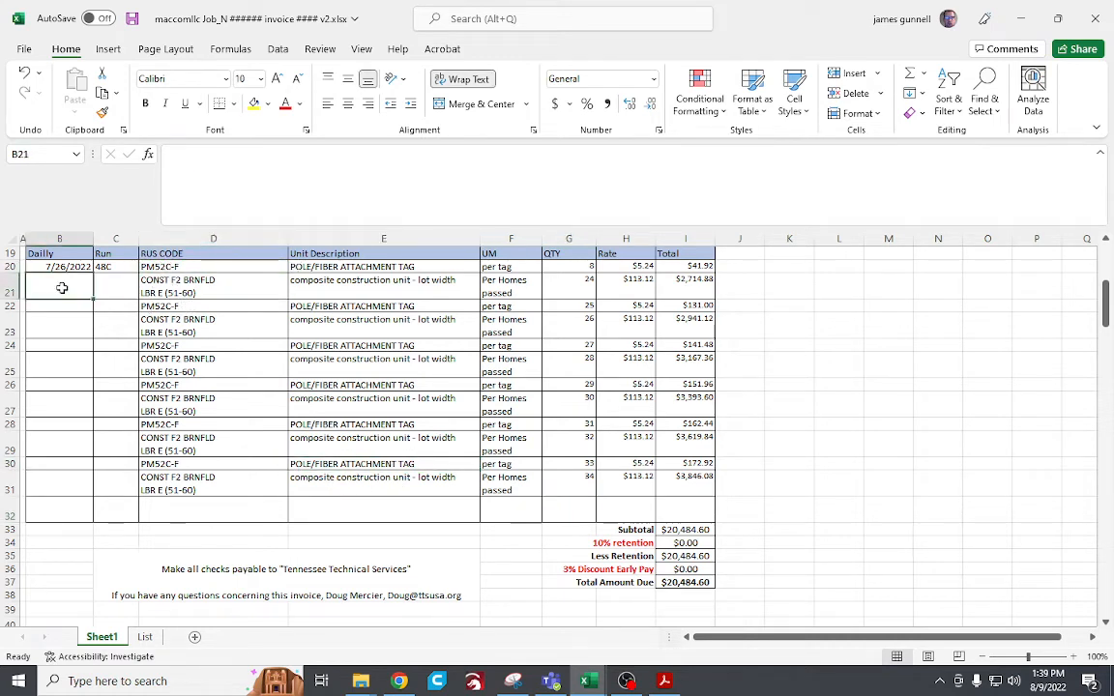
{"action": "left_click_drag", "start_coordinate": [58, 267], "coordinate": [100, 267]}
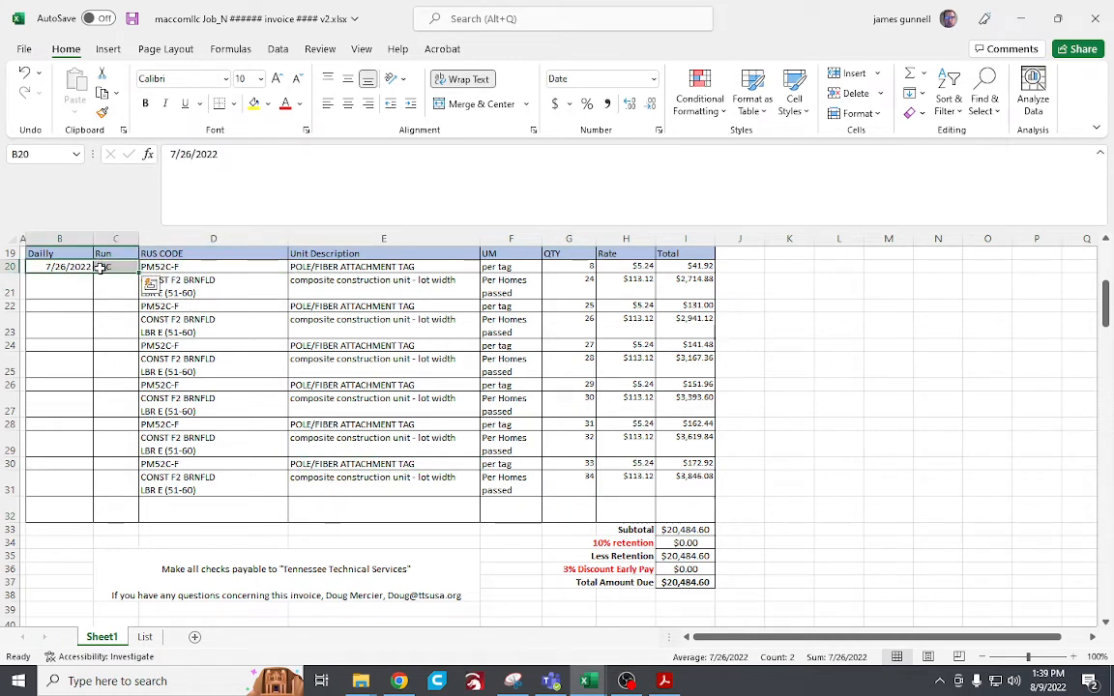
{"action": "key", "text": "ctrl+c"}
{"action": "left_click", "coordinate": [55, 288]}
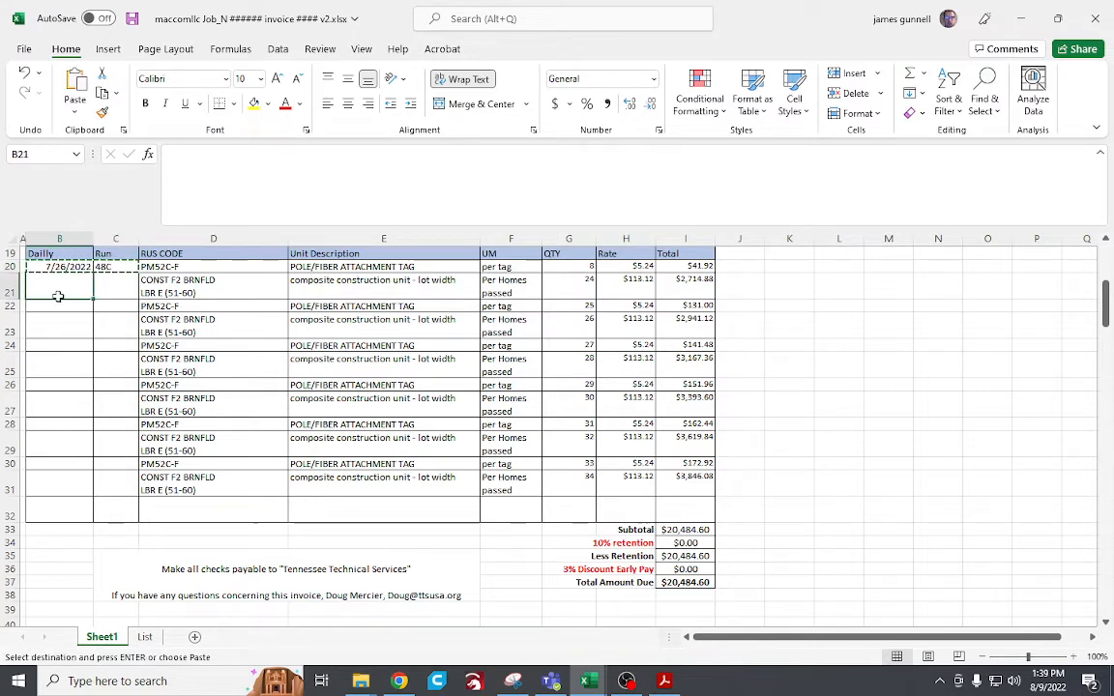
{"action": "key", "text": "ctrl+v"}
{"action": "left_click", "coordinate": [387, 406]}
{"action": "left_click", "coordinate": [788, 508]}
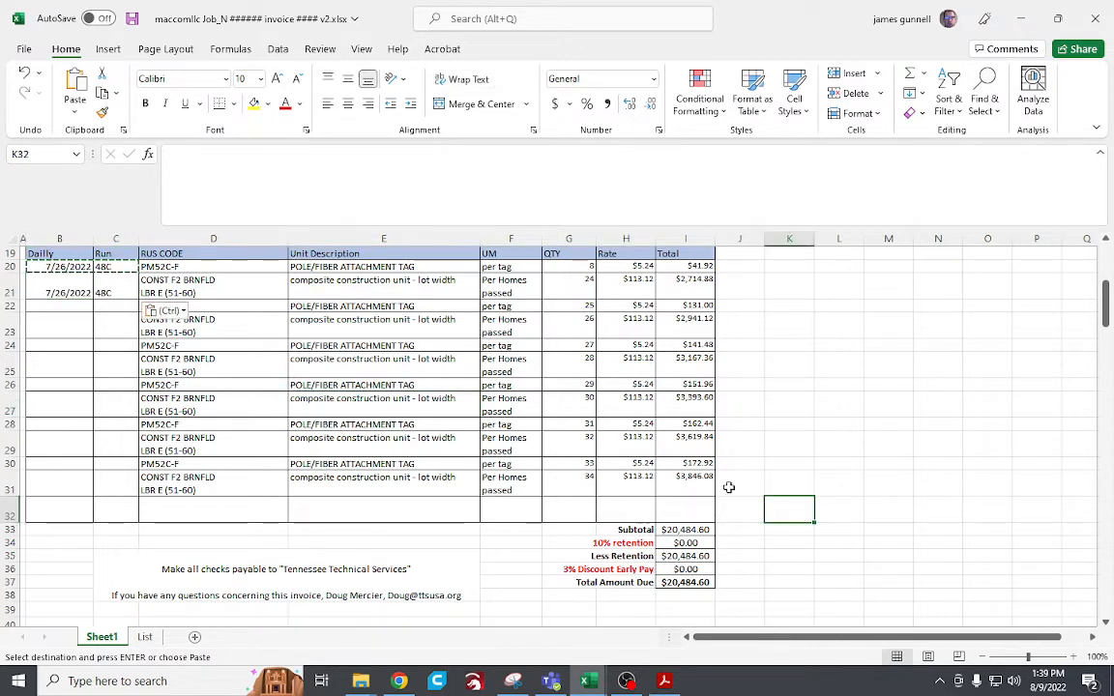
Check the line-item quantities in the Acrobat PDF invoice against the QTY column, returning to the Excel sheet.
{"action": "left_click", "coordinate": [585, 268]}
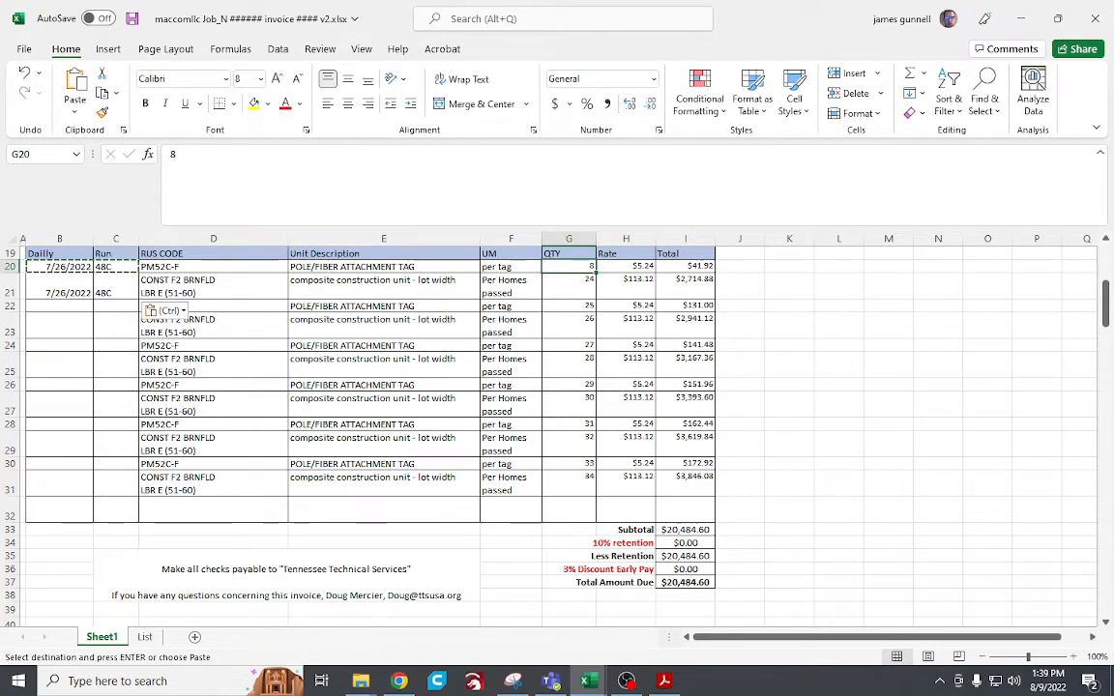
{"action": "key", "text": "alt+Tab"}
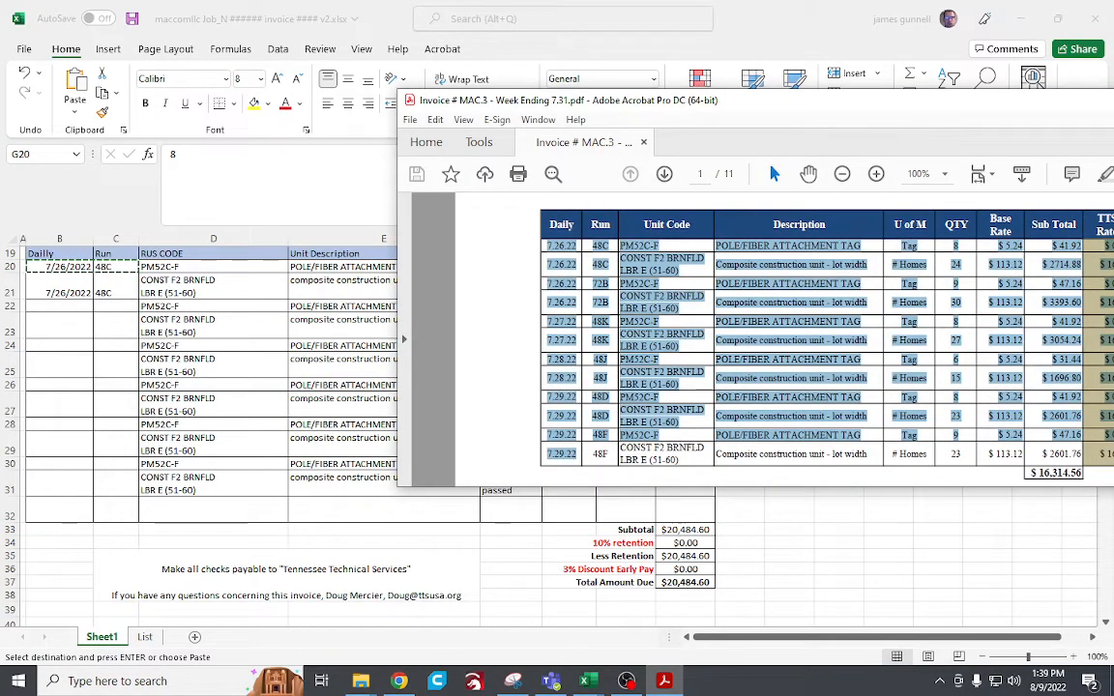
{"action": "key", "text": "alt+Tab"}
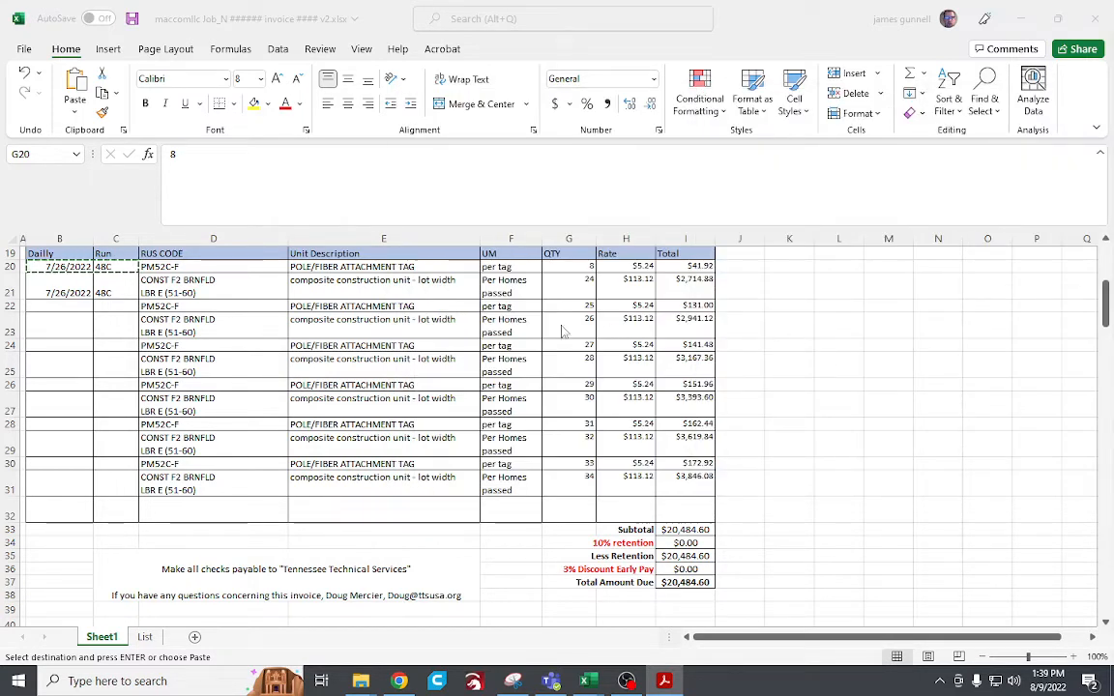
Enter the quantities 8, 24, 9 and 30 in G20 through G23 of the QTY column.
{"action": "left_click", "coordinate": [591, 268]}
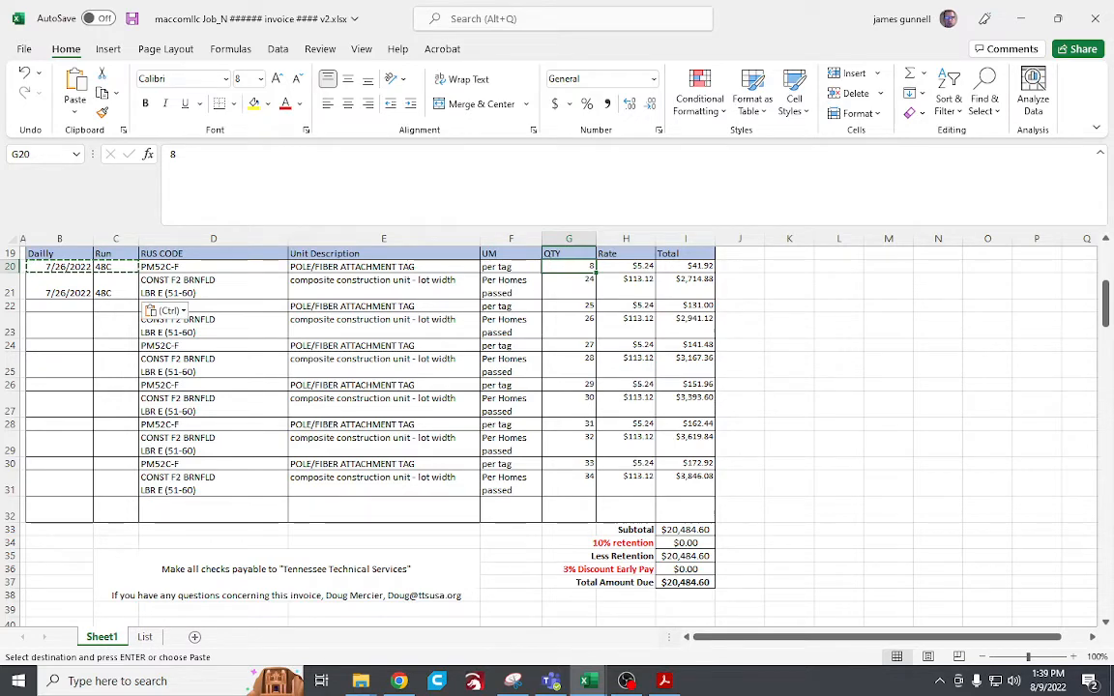
{"action": "type", "text": "8"}
{"action": "key", "text": "Return"}
{"action": "type", "text": "24"}
{"action": "key", "text": "Return"}
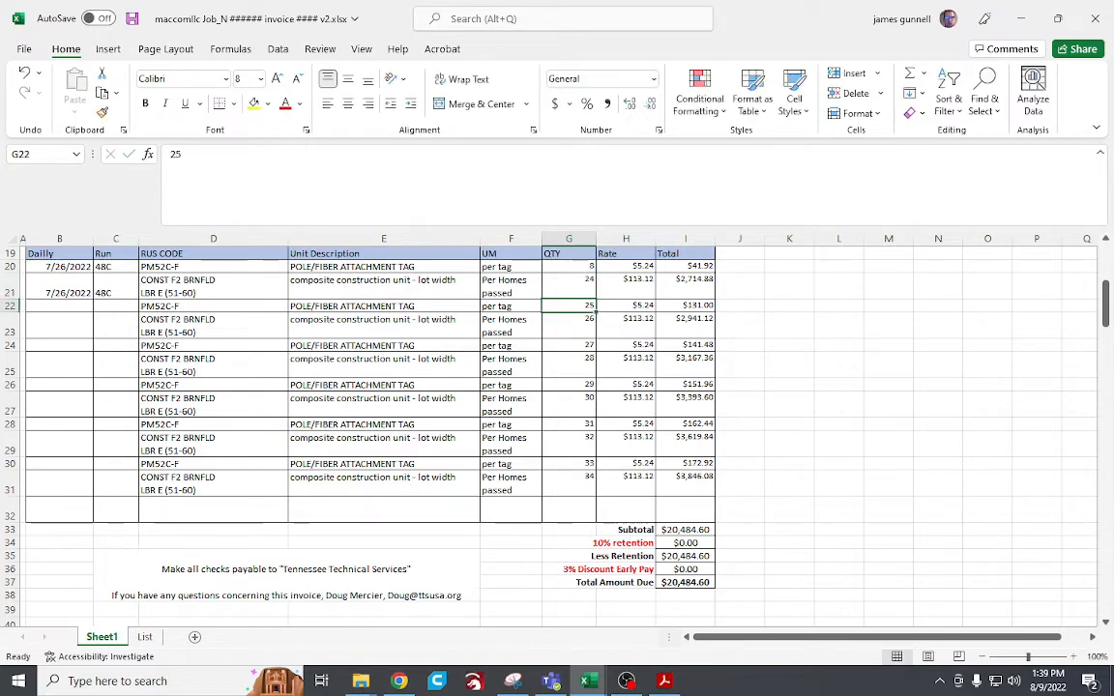
{"action": "type", "text": "9"}
{"action": "key", "text": "Return"}
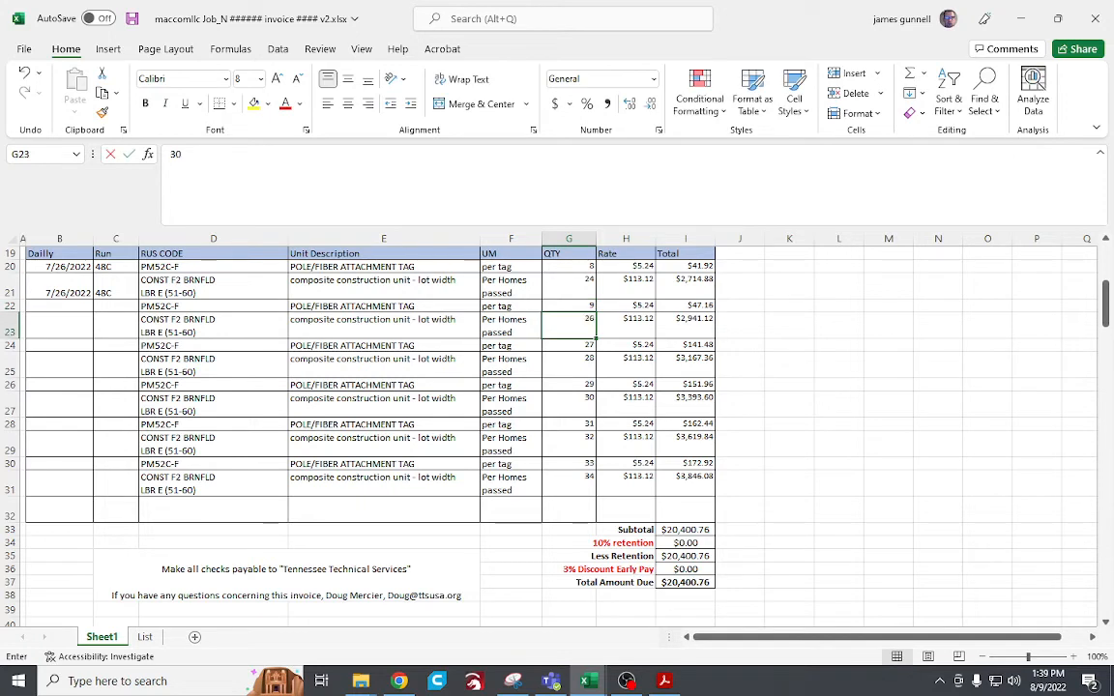
{"action": "type", "text": "30"}
{"action": "key", "text": "Return"}
Enter the quantities 8, 27, 6 and 15 in G24 through G27 of the QTY column.
{"action": "type", "text": "8"}
{"action": "key", "text": "Return"}
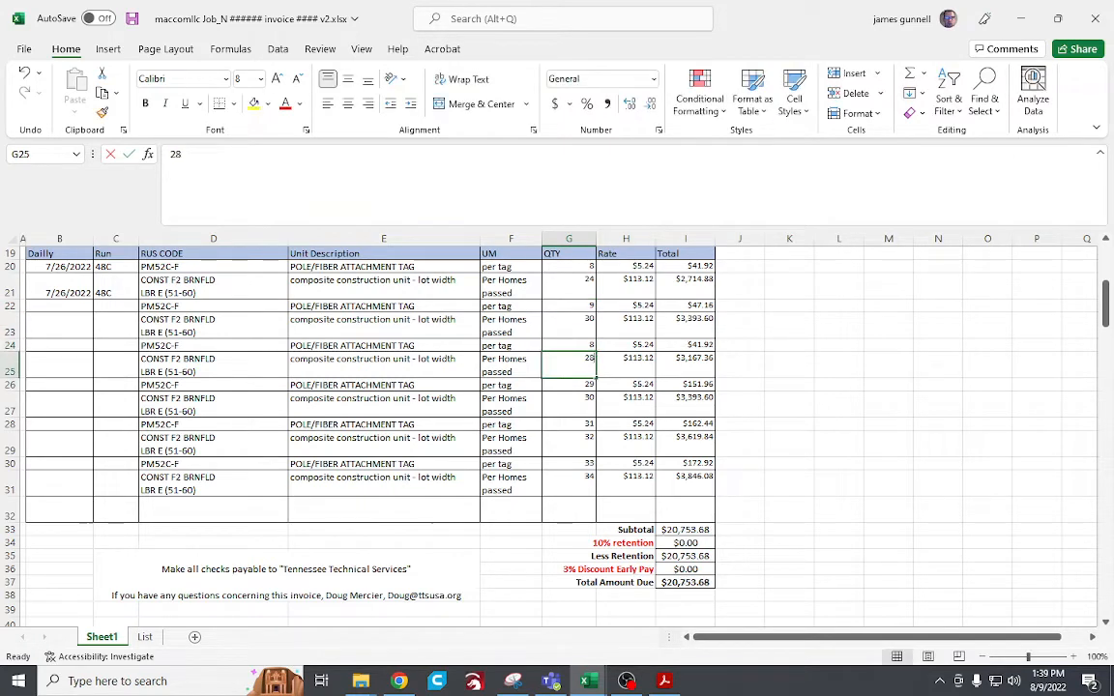
{"action": "type", "text": "27"}
{"action": "key", "text": "Return"}
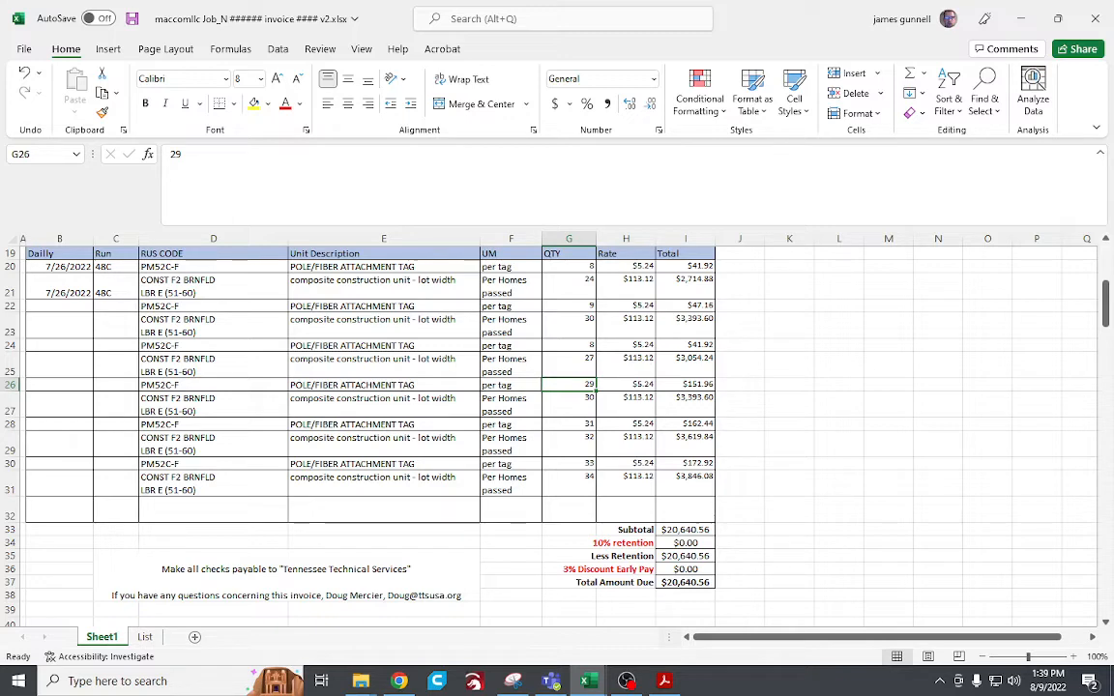
{"action": "type", "text": "6"}
{"action": "key", "text": "Return"}
{"action": "type", "text": "15"}
{"action": "key", "text": "Return"}
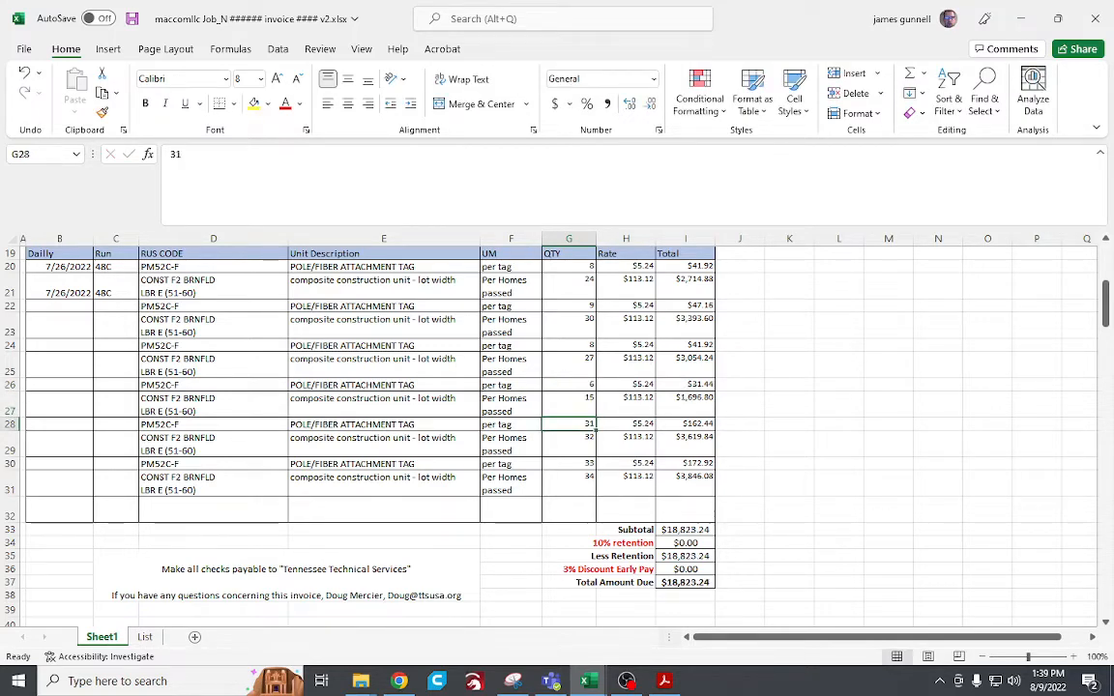
Enter the quantities 8, 23, 9 and 23 in G28 through G31 of the QTY column.
{"action": "type", "text": "8"}
{"action": "key", "text": "Return"}
{"action": "type", "text": "23"}
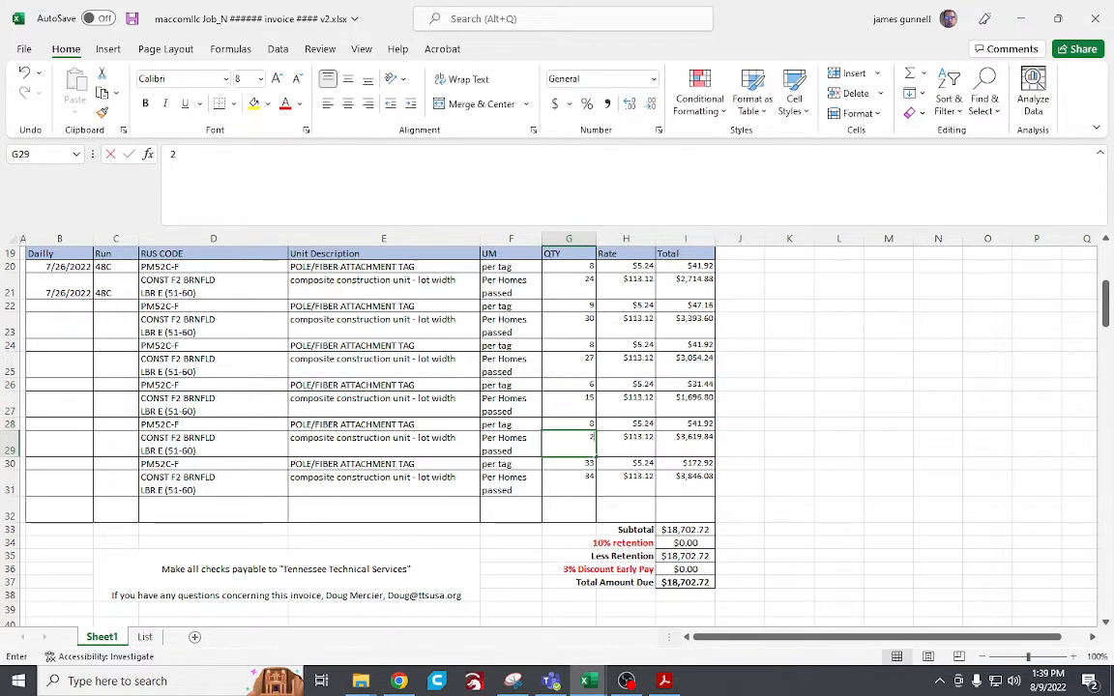
{"action": "key", "text": "Return"}
{"action": "type", "text": "9"}
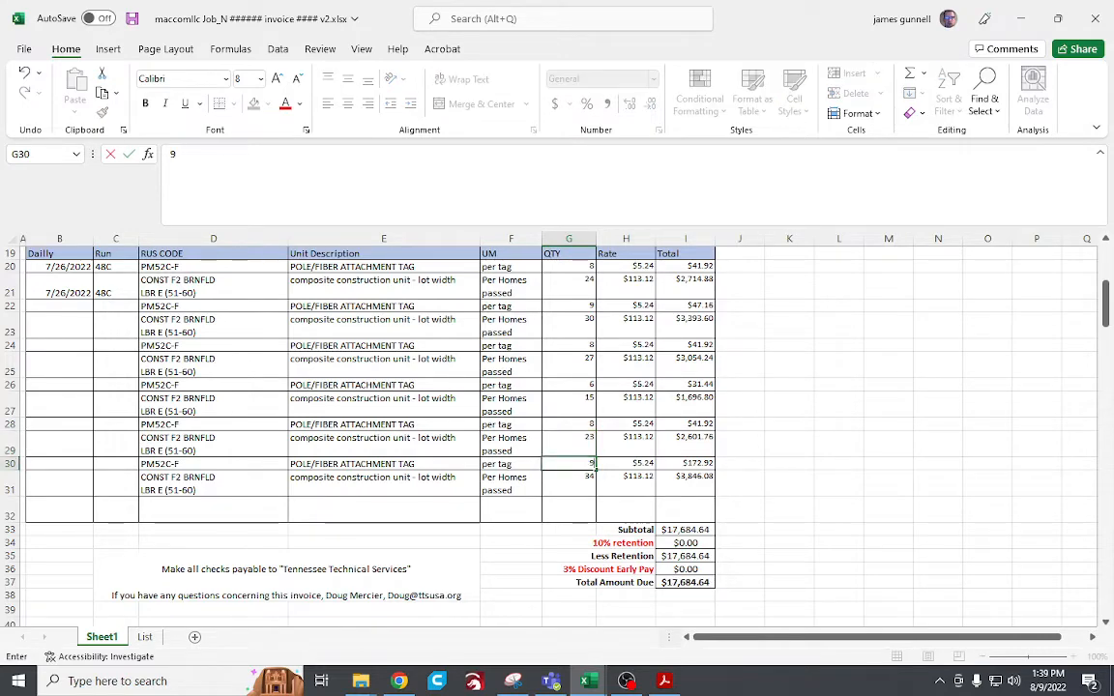
{"action": "key", "text": "Return"}
{"action": "type", "text": "23"}
{"action": "key", "text": "Return"}
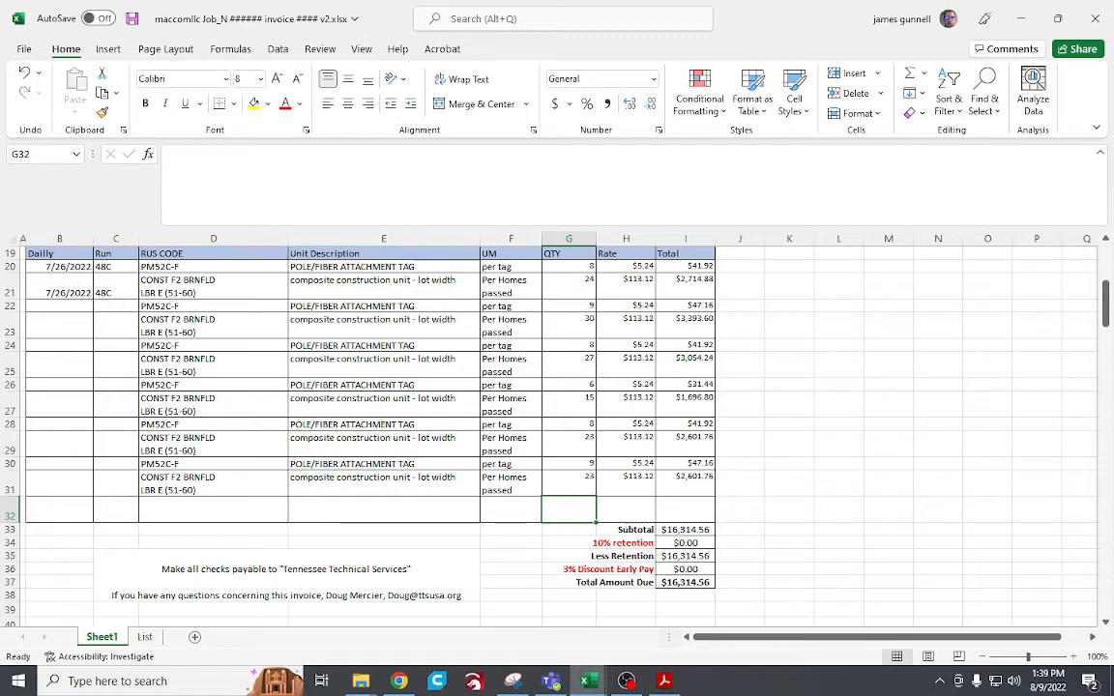
Compare the totals in the Acrobat PDF invoice with the sheet's subtotal, returning to the line-item rows in Excel.
{"action": "left_click_drag", "start_coordinate": [1112, 101], "coordinate": [668, 125]}
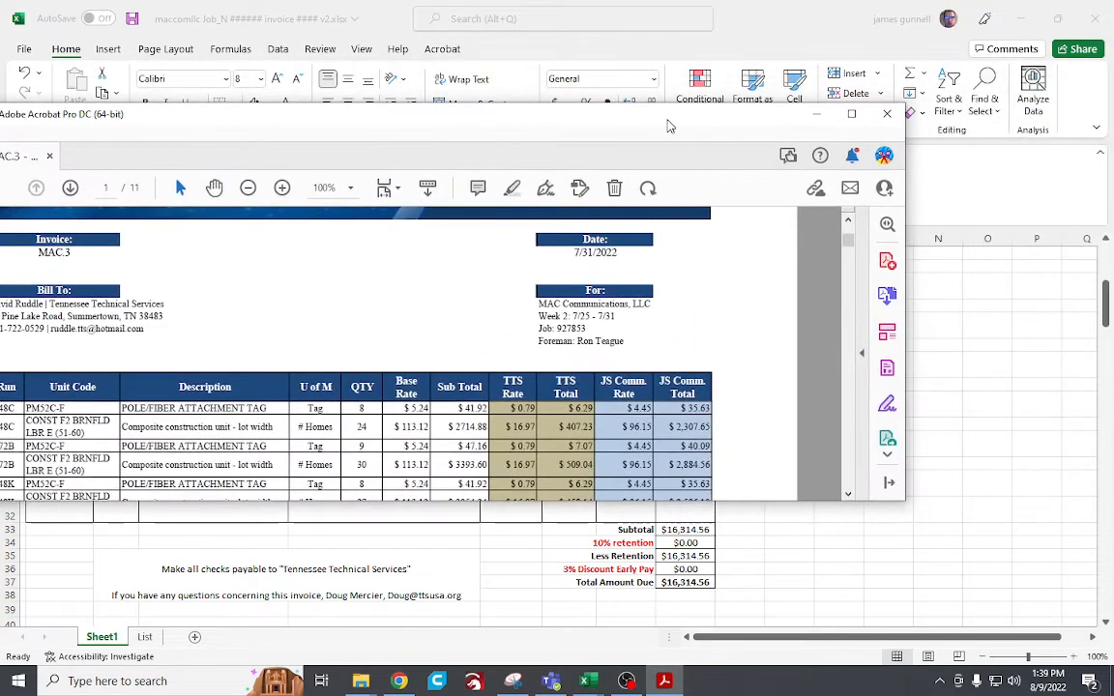
{"action": "scroll", "coordinate": [696, 372], "scroll_direction": "down", "scroll_amount": 2}
{"action": "scroll", "coordinate": [696, 372], "scroll_direction": "down", "scroll_amount": 4}
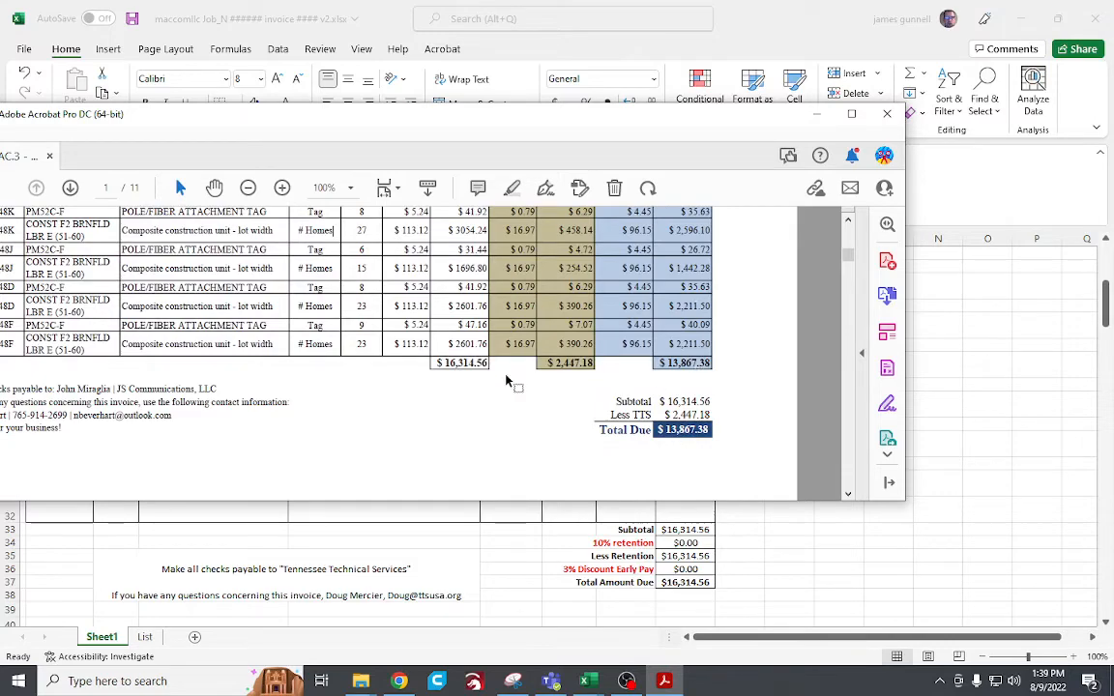
{"action": "left_click_drag", "start_coordinate": [578, 128], "coordinate": [798, 182]}
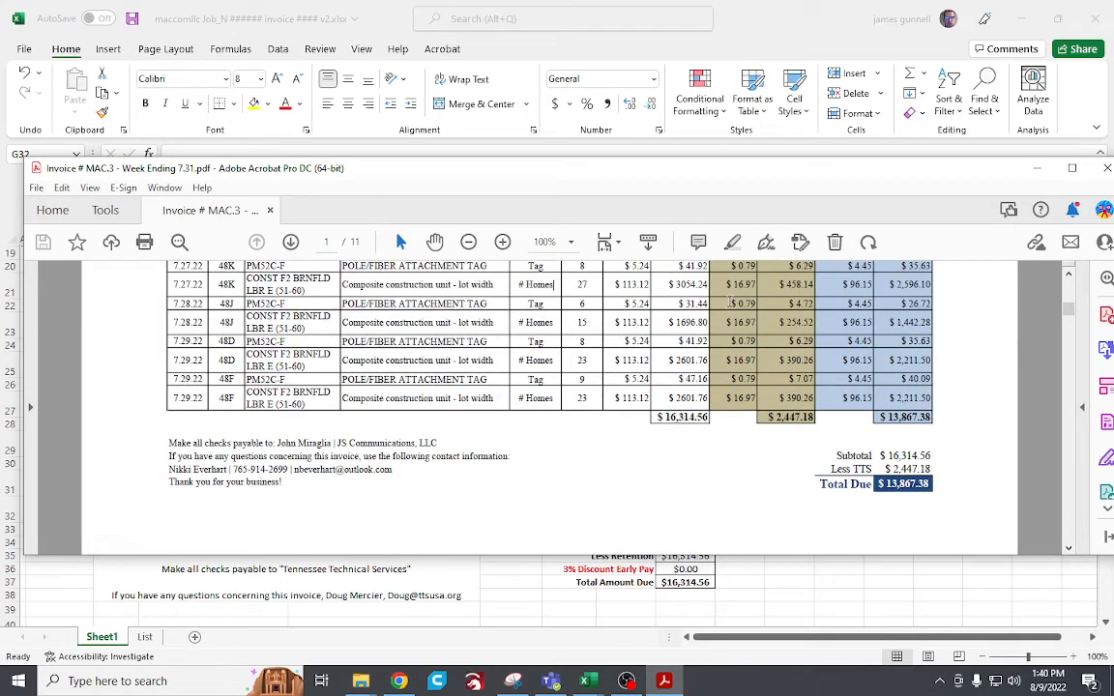
{"action": "left_click_drag", "start_coordinate": [759, 181], "coordinate": [742, 25]}
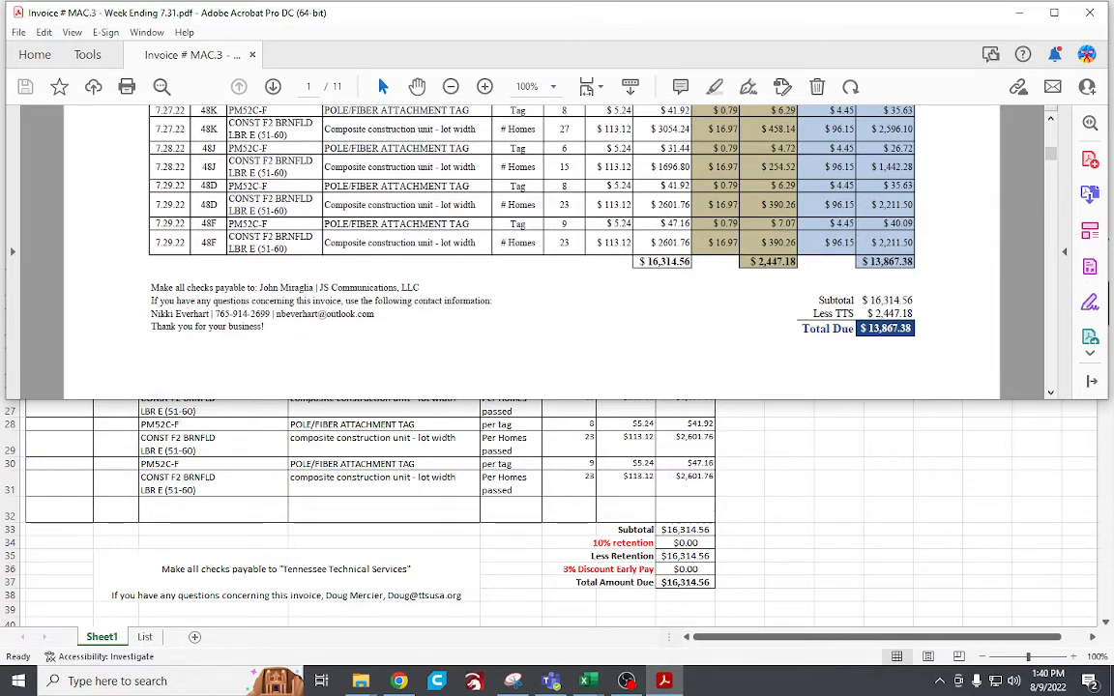
{"action": "left_click_drag", "start_coordinate": [560, 19], "coordinate": [1112, 164]}
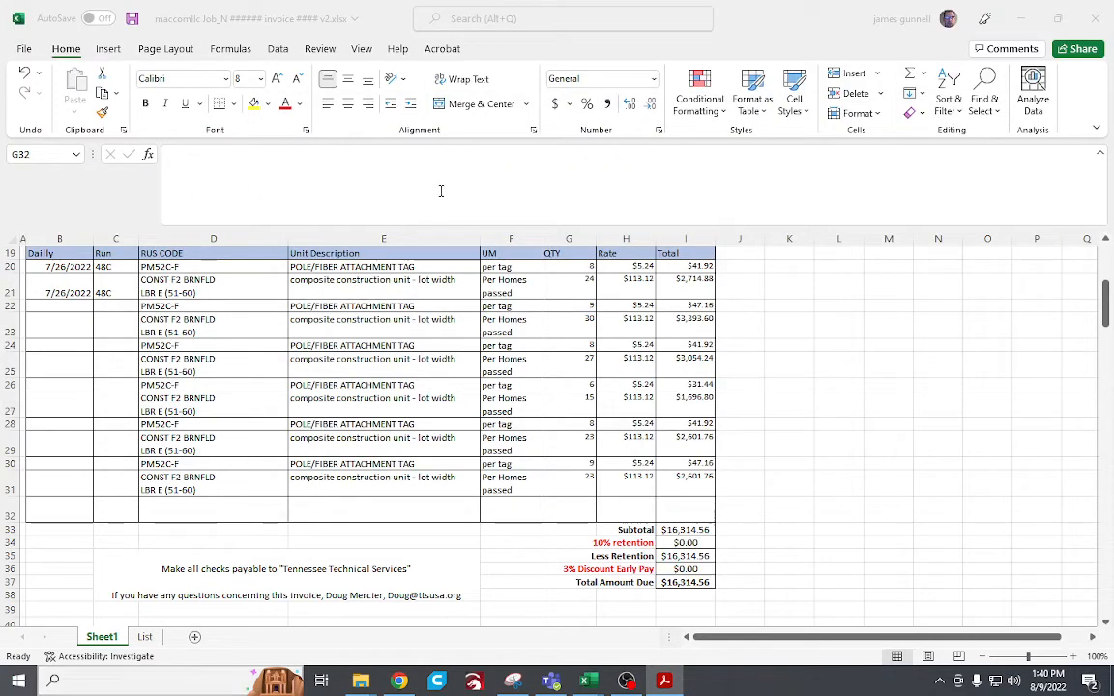
{"action": "left_click", "coordinate": [688, 638]}
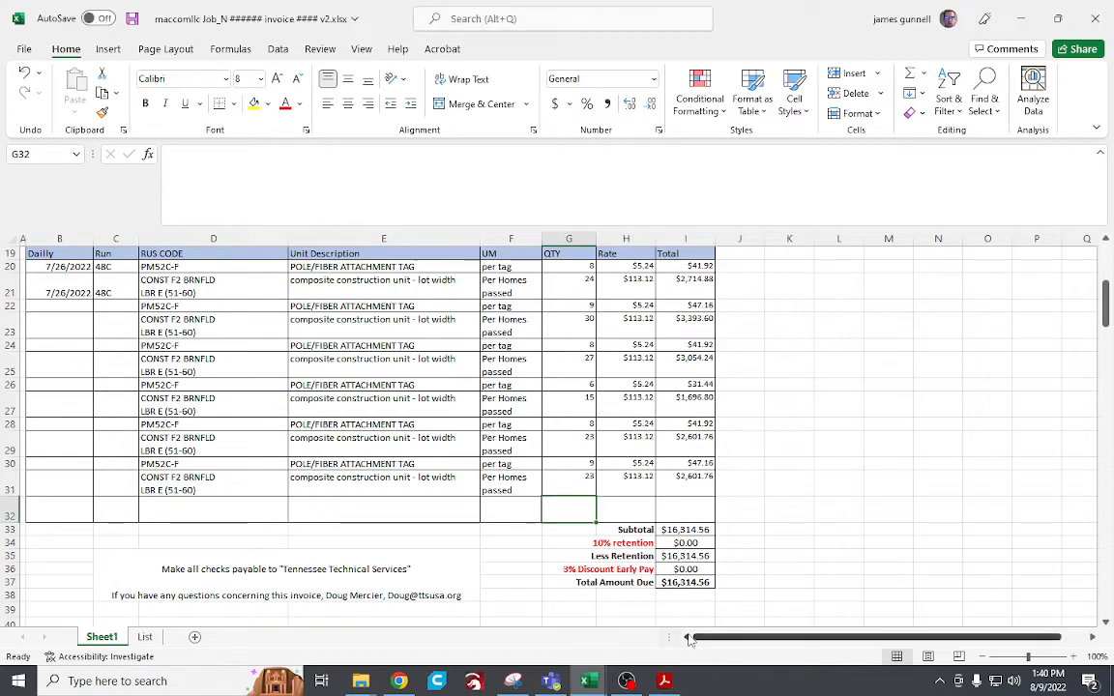
{"action": "scroll", "coordinate": [866, 390], "scroll_direction": "up", "scroll_amount": 6}
{"action": "scroll", "coordinate": [845, 331], "scroll_direction": "down", "scroll_amount": 7}
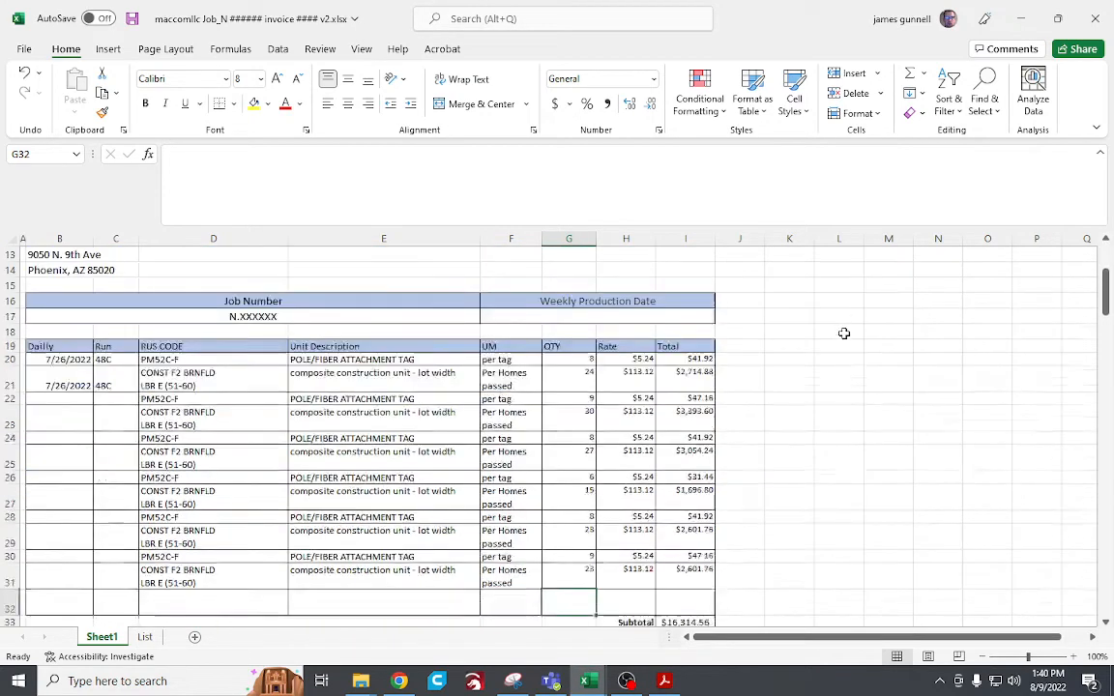
{"action": "scroll", "coordinate": [844, 333], "scroll_direction": "up", "scroll_amount": 2}
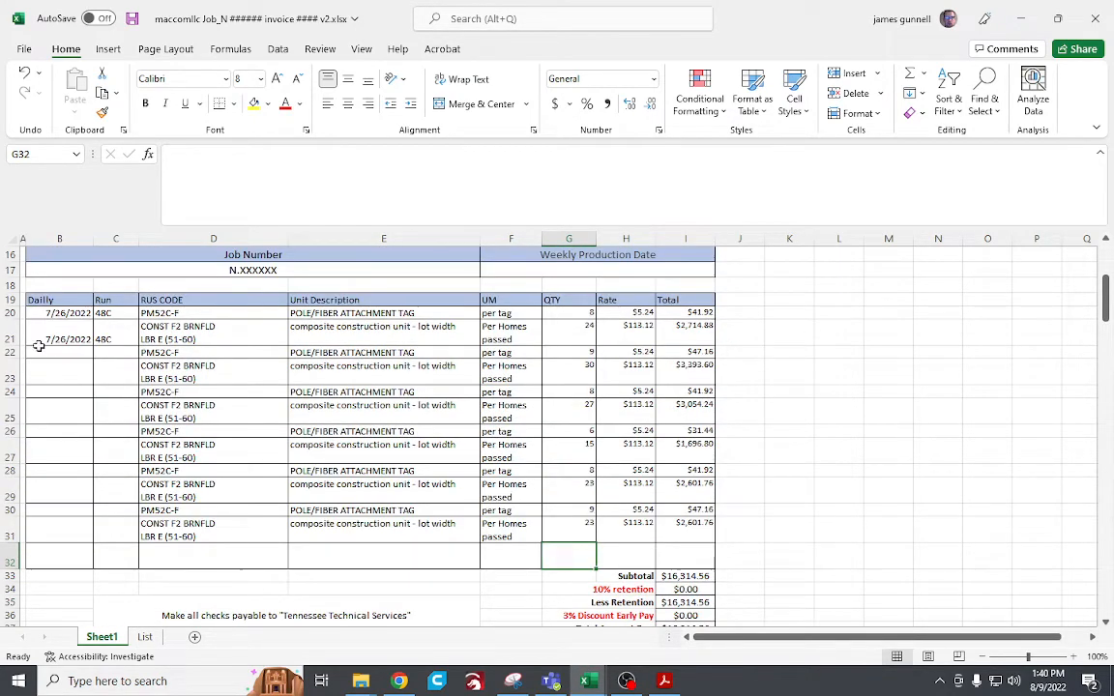
{"action": "left_click", "coordinate": [47, 391]}
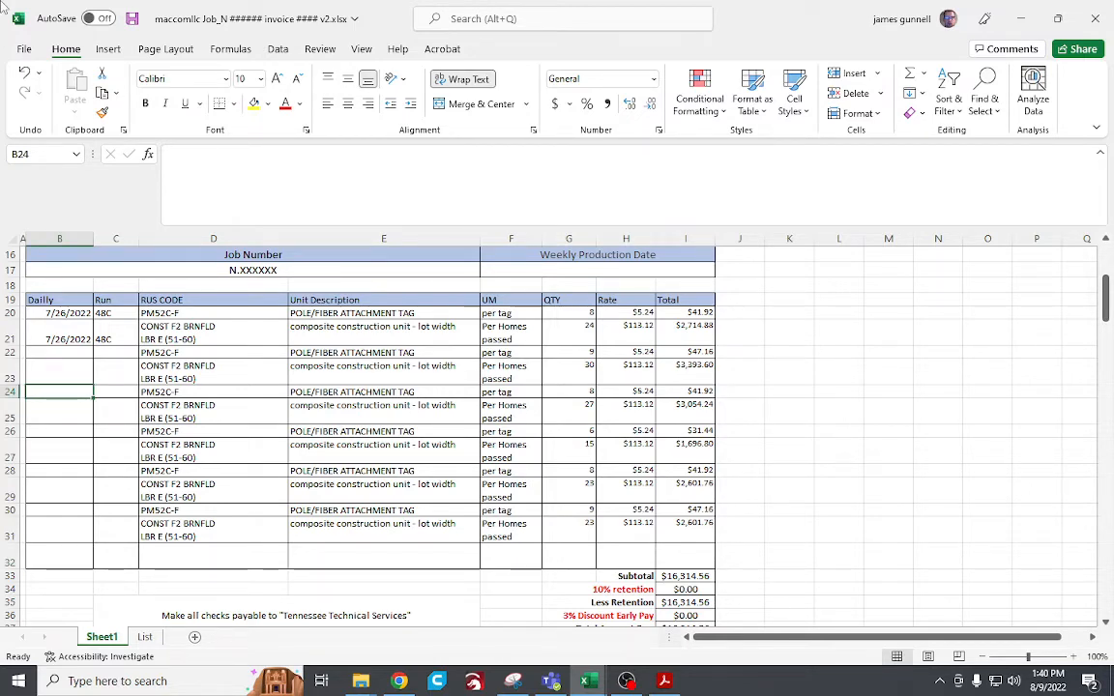
{"action": "left_click", "coordinate": [24, 51]}
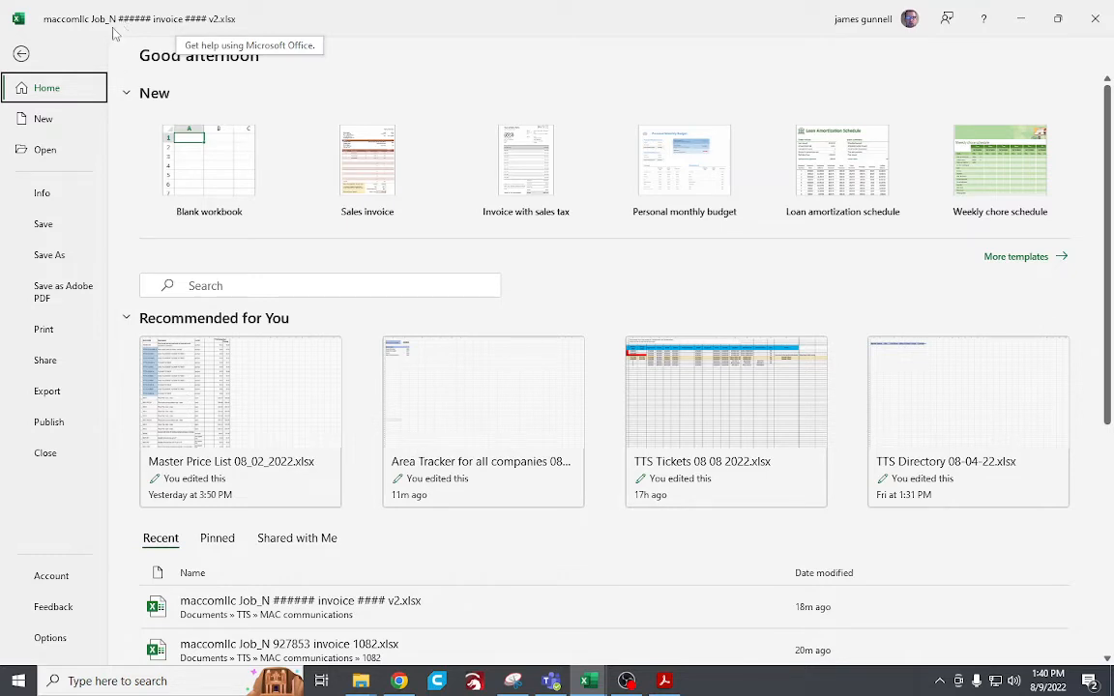
{"action": "left_click", "coordinate": [58, 292]}
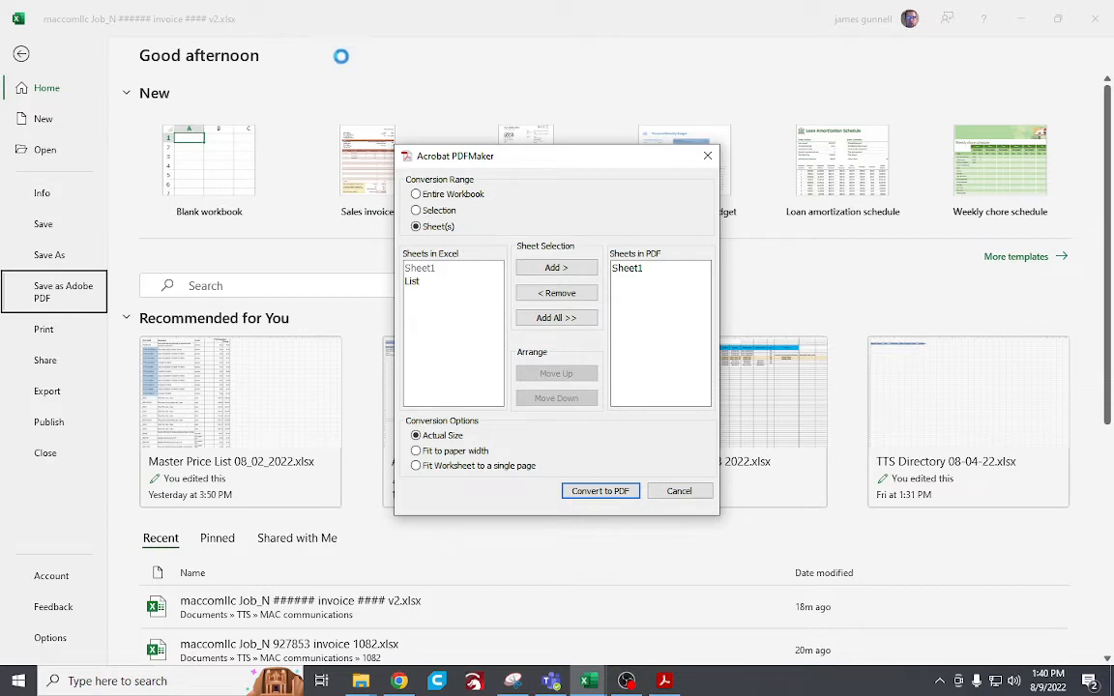
{"action": "left_click", "coordinate": [709, 157]}
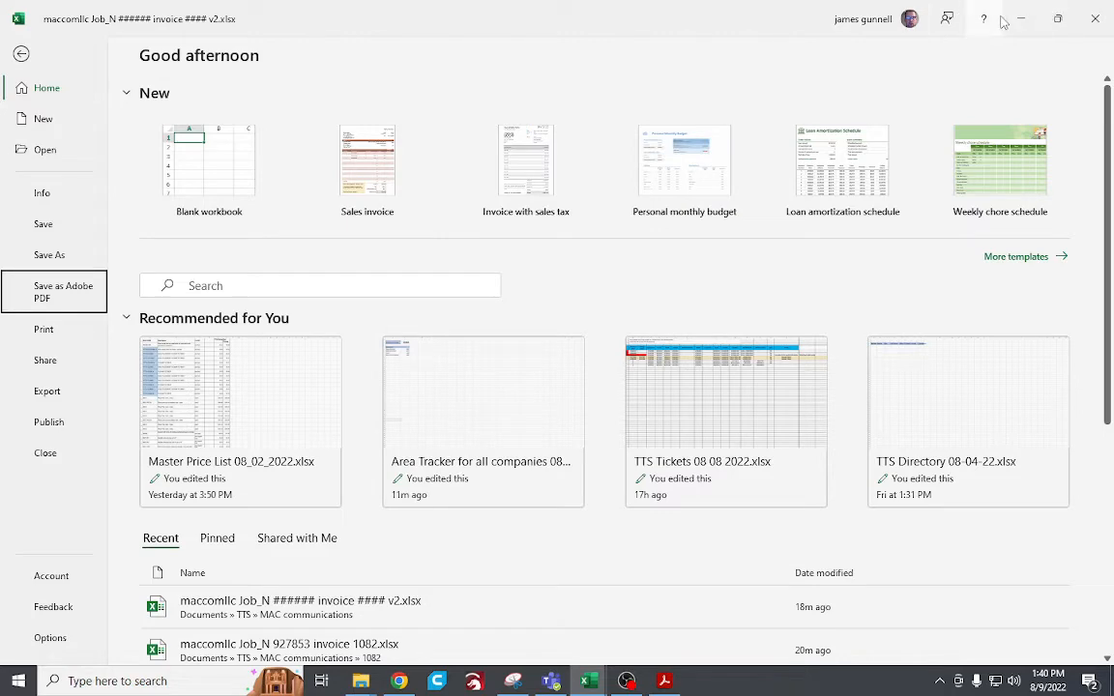
{"action": "left_click", "coordinate": [21, 53]}
Widen the Unit Description column E to nearly twice its width and look over the whole invoice layout.
{"action": "left_click_drag", "start_coordinate": [484, 237], "coordinate": [641, 238]}
{"action": "scroll", "coordinate": [566, 415], "scroll_direction": "down", "scroll_amount": 6}
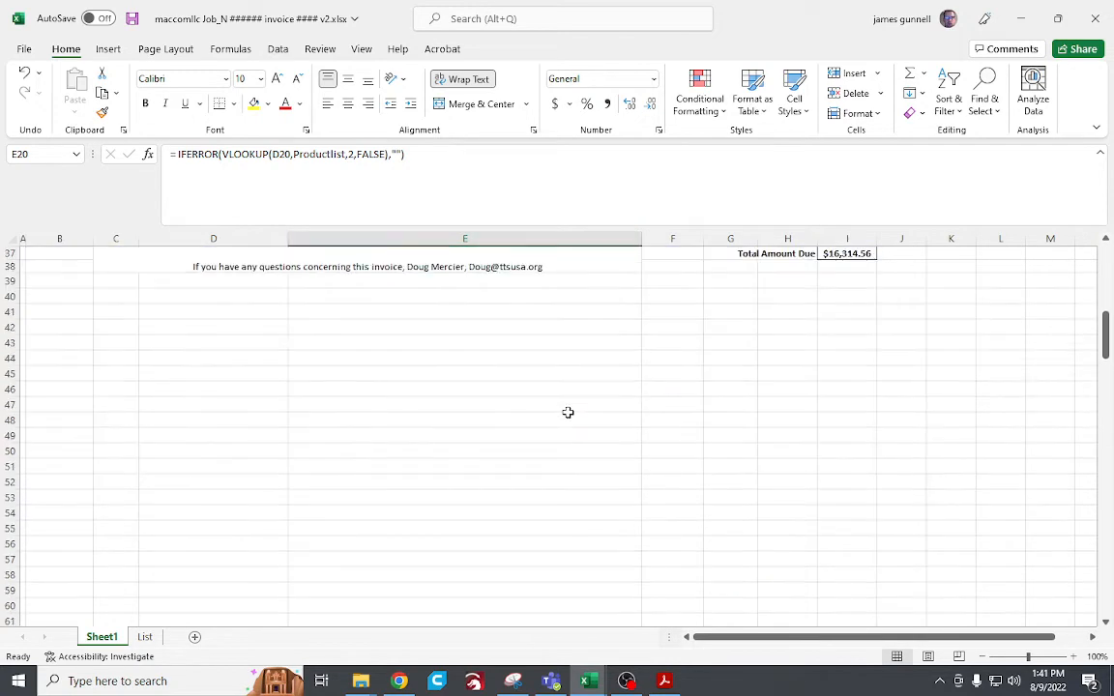
{"action": "scroll", "coordinate": [567, 400], "scroll_direction": "up", "scroll_amount": 10}
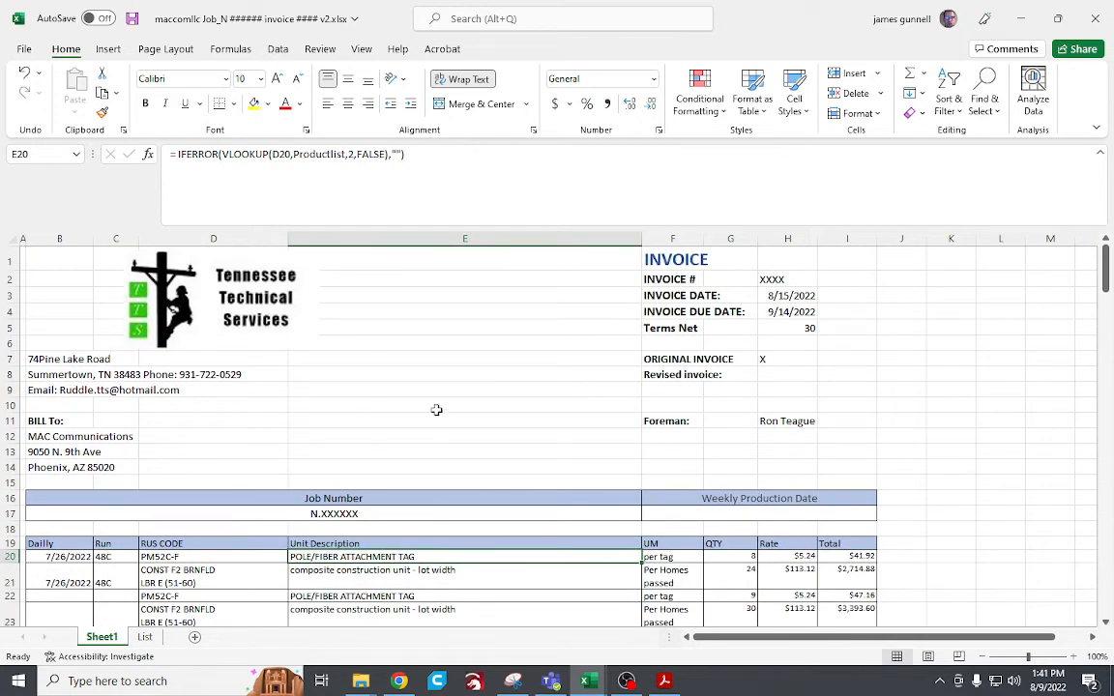
{"action": "scroll", "coordinate": [440, 406], "scroll_direction": "down", "scroll_amount": 10}
{"action": "scroll", "coordinate": [446, 398], "scroll_direction": "up", "scroll_amount": 9}
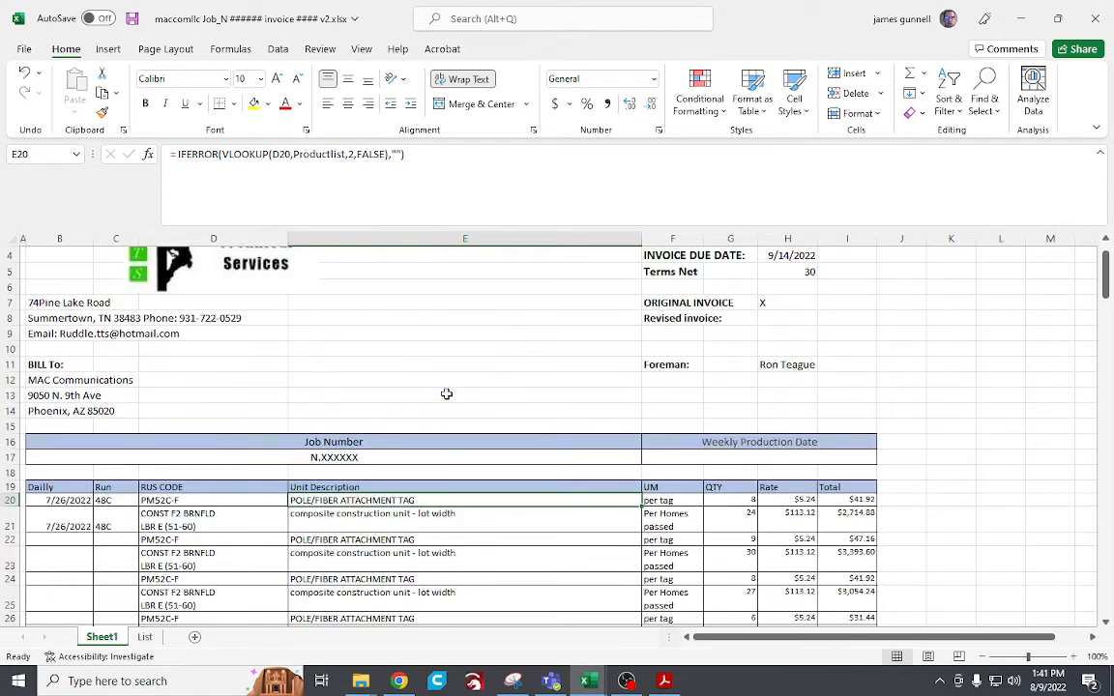
Set the invoice's print scaling to Fit Sheet on One Page and return to the worksheet.
{"action": "left_click", "coordinate": [24, 50]}
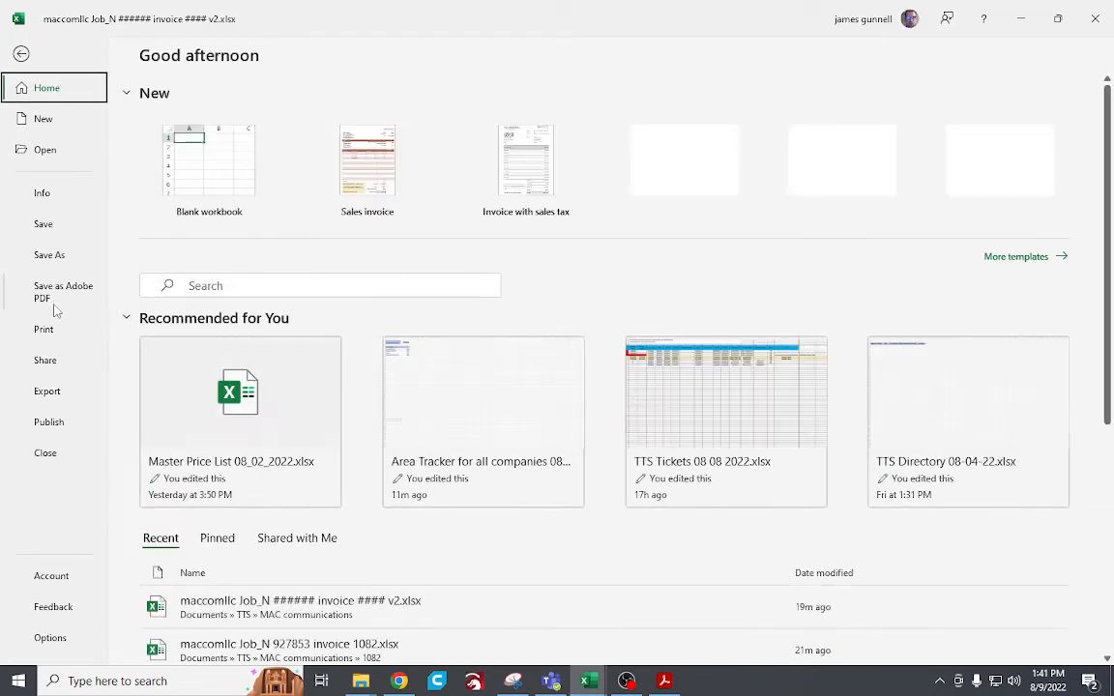
{"action": "left_click", "coordinate": [45, 327]}
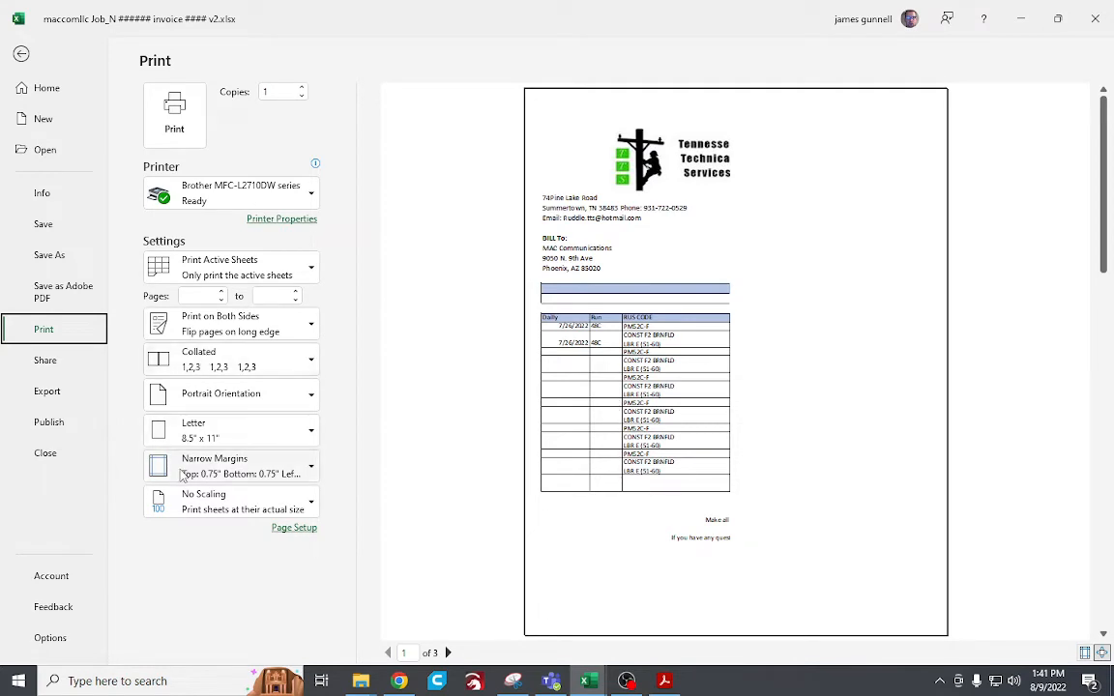
{"action": "left_click", "coordinate": [193, 509]}
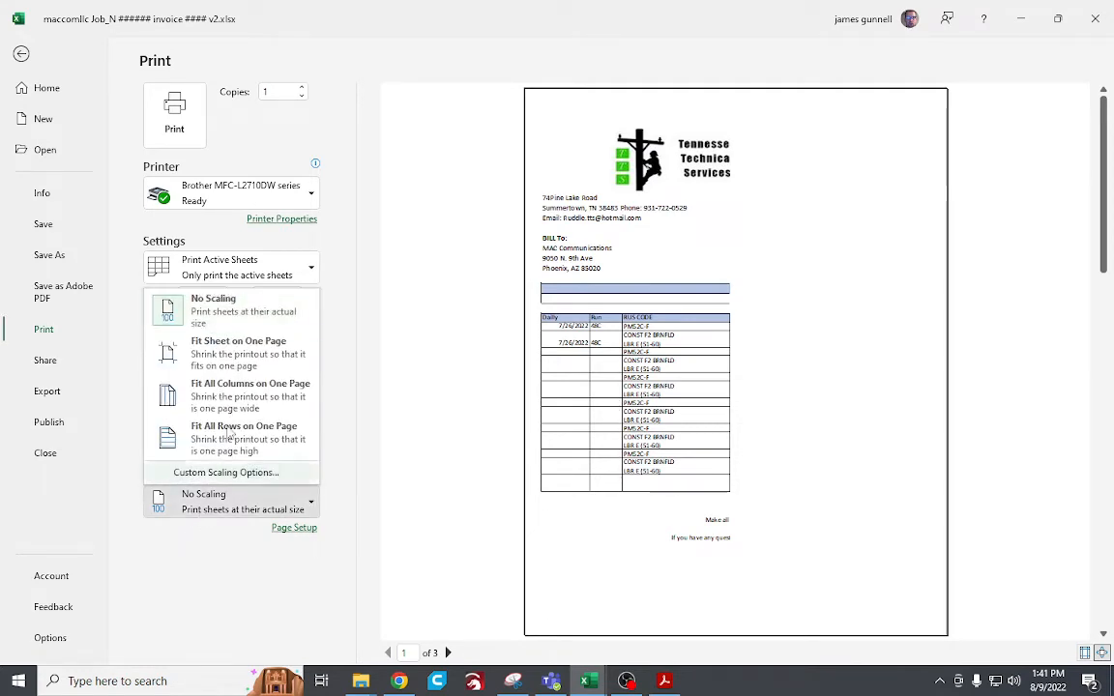
{"action": "left_click", "coordinate": [224, 333]}
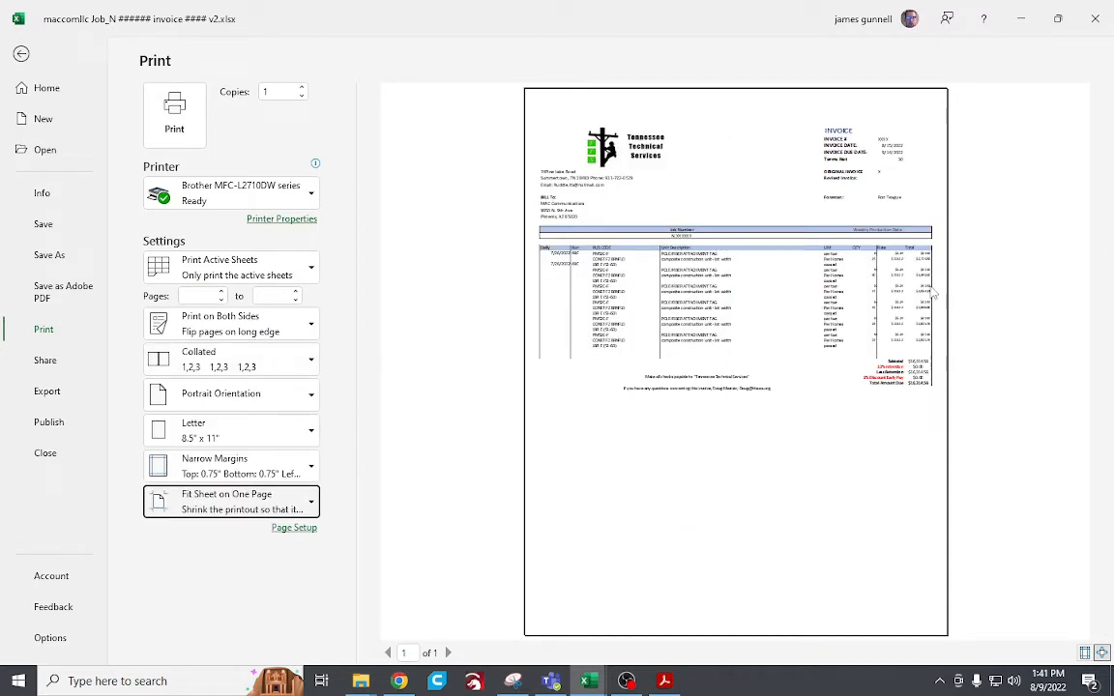
{"action": "left_click", "coordinate": [19, 55]}
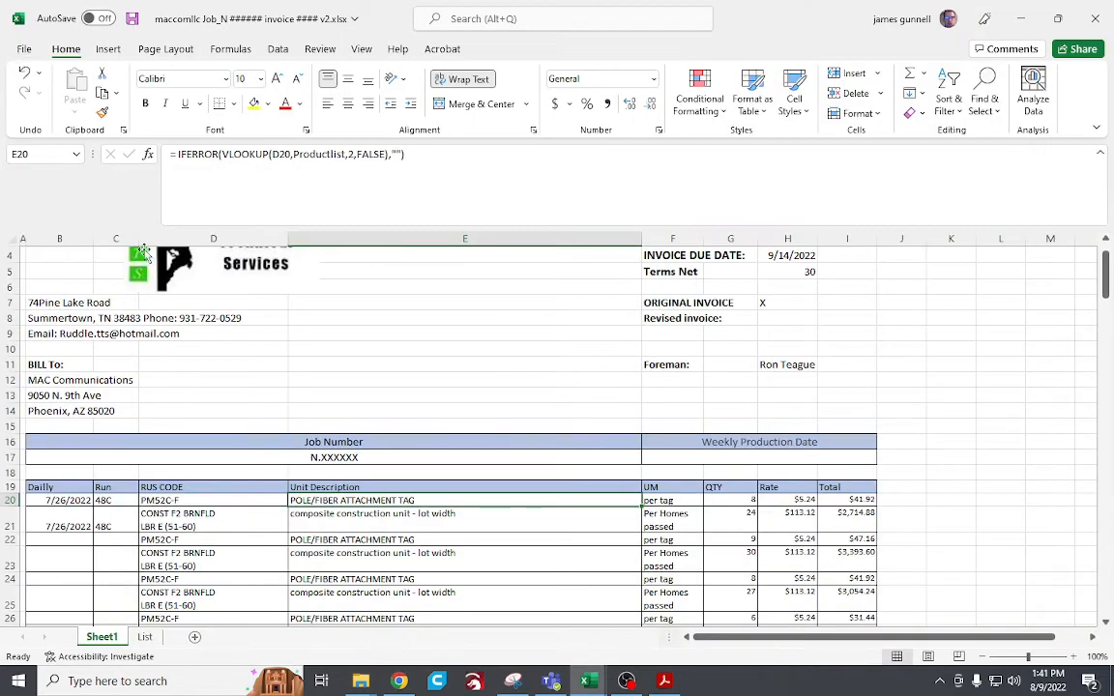
Convert Sheet1 to an Adobe PDF using the Fit to paper width option, letting PDFMaker save the workbook first.
{"action": "left_click", "coordinate": [24, 51]}
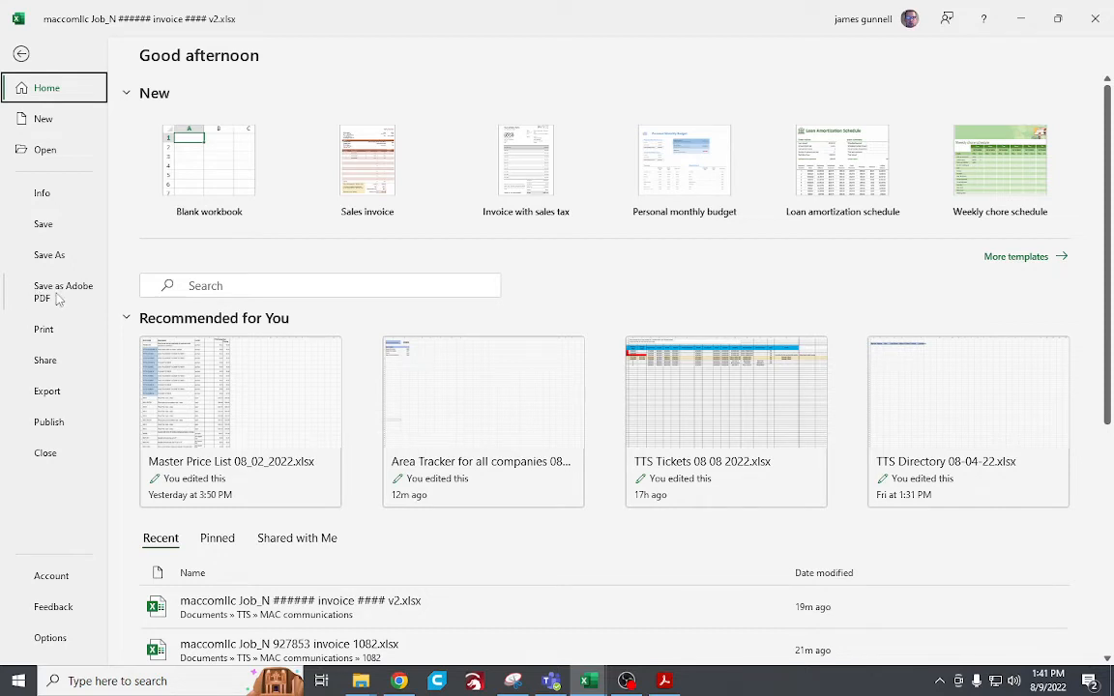
{"action": "left_click", "coordinate": [58, 295]}
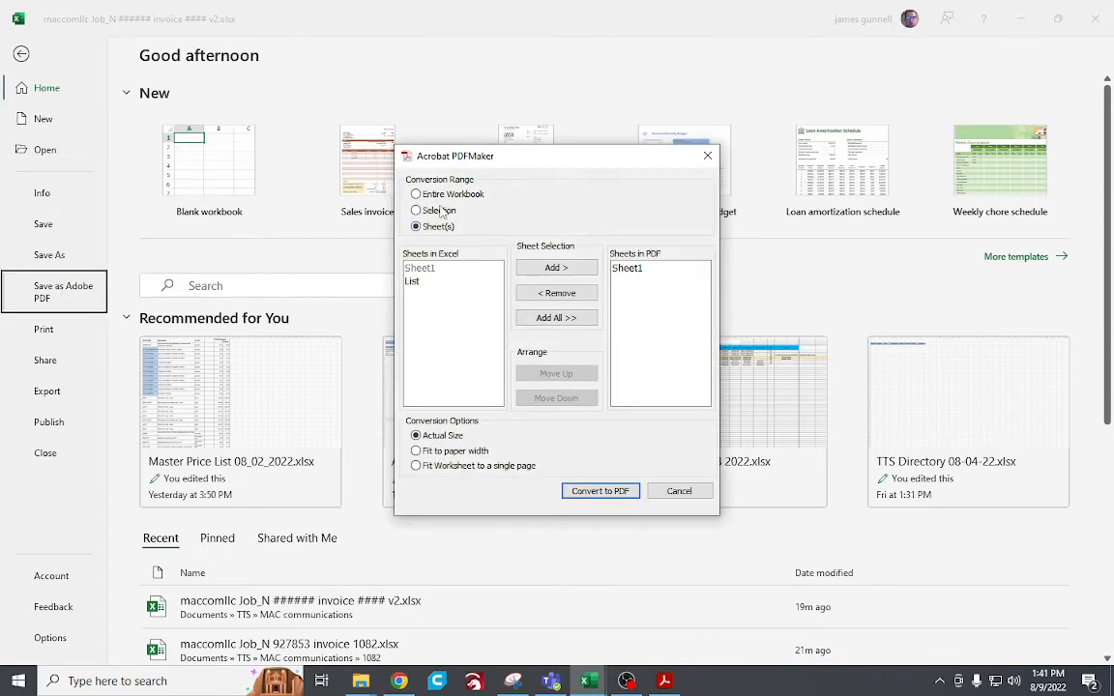
{"action": "left_click", "coordinate": [425, 452]}
{"action": "left_click", "coordinate": [600, 491]}
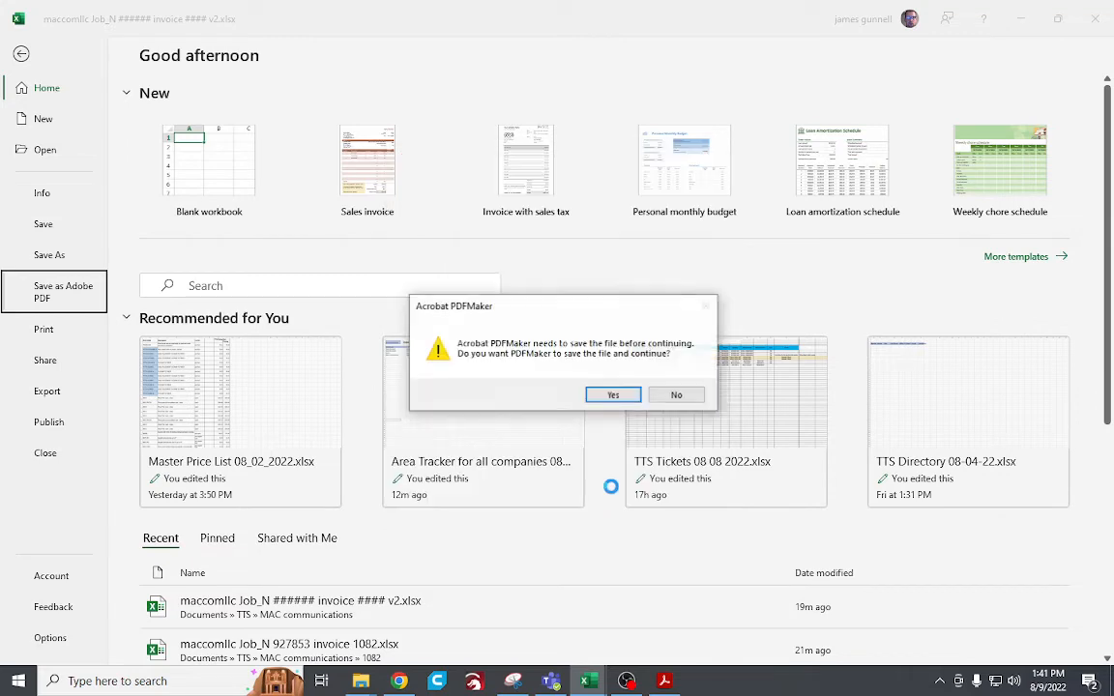
{"action": "left_click", "coordinate": [621, 399]}
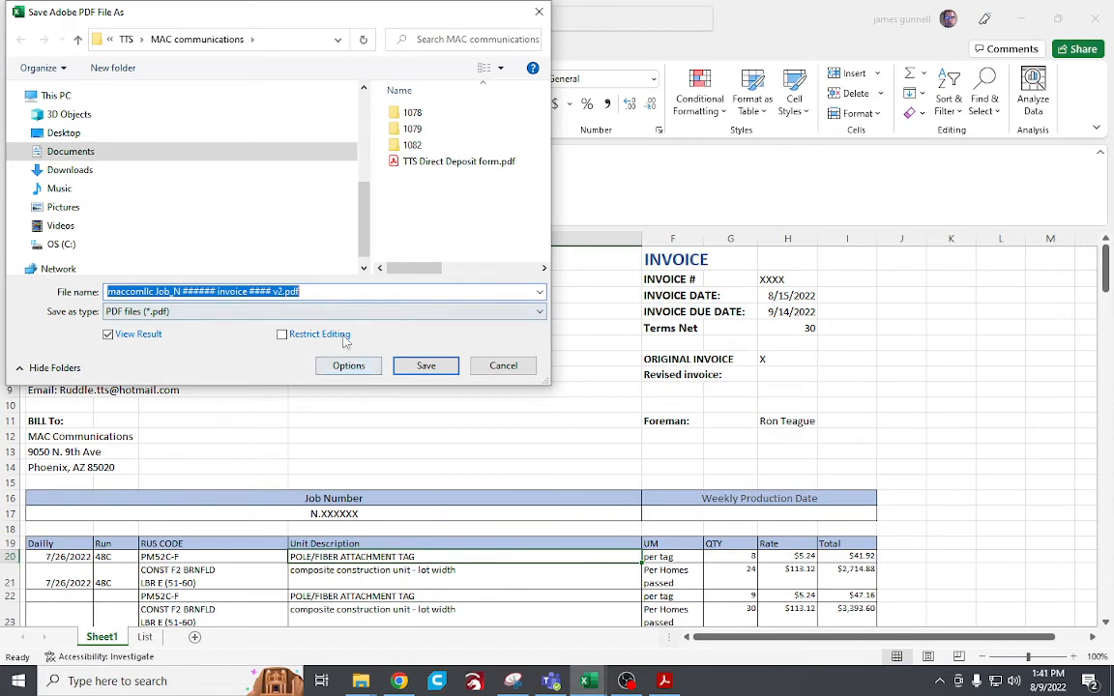
Name the PDF file "maccomllc Job_N ###### invoice #### vtest.pdf" in the MAC communications folder.
{"action": "left_click", "coordinate": [273, 292]}
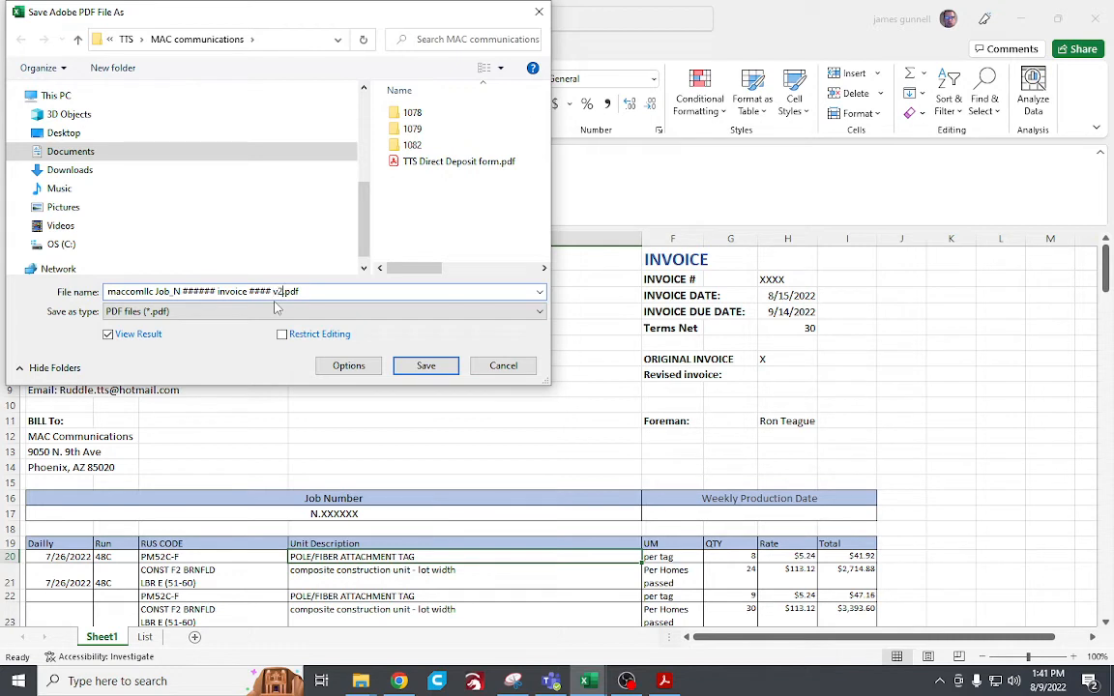
{"action": "type", "text": "to"}
{"action": "type", "text": "st"}
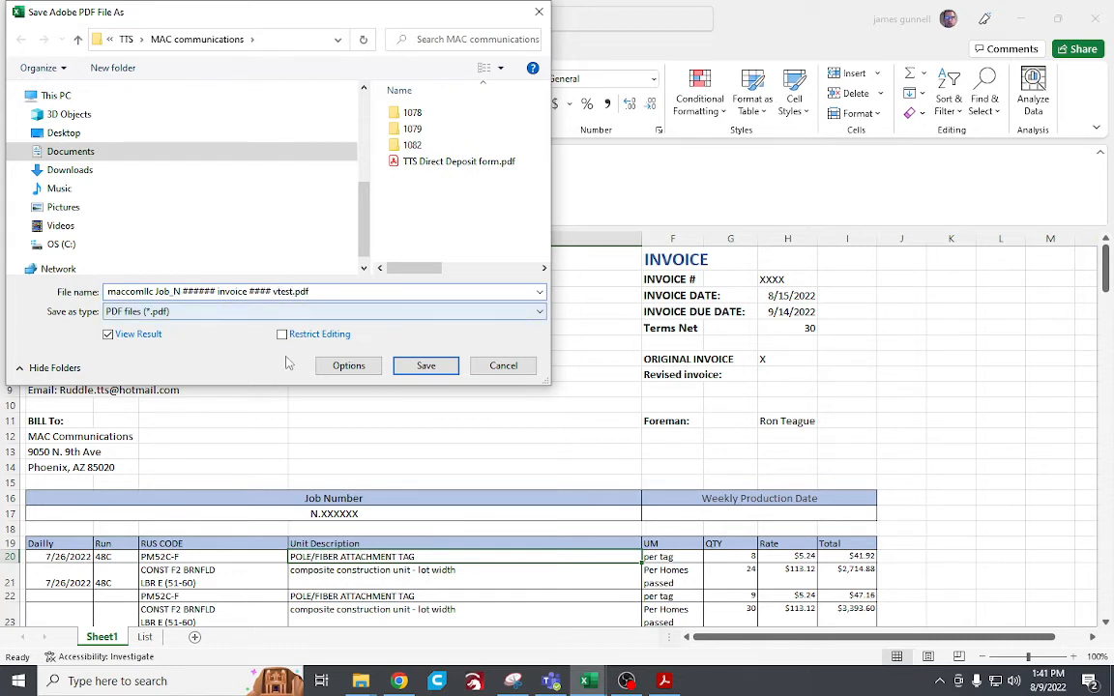
Save the invoice PDF and check the exported page's line items and totals in Acrobat.
{"action": "left_click", "coordinate": [422, 366]}
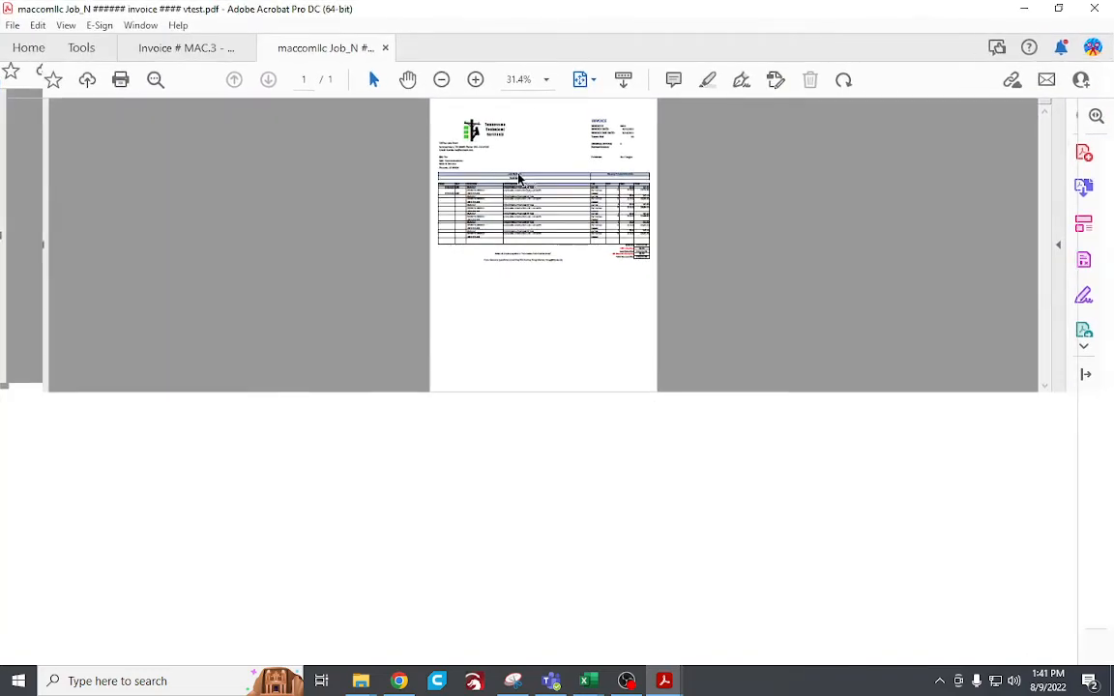
{"action": "scroll", "coordinate": [671, 356], "scroll_direction": "up", "scroll_amount": 4}
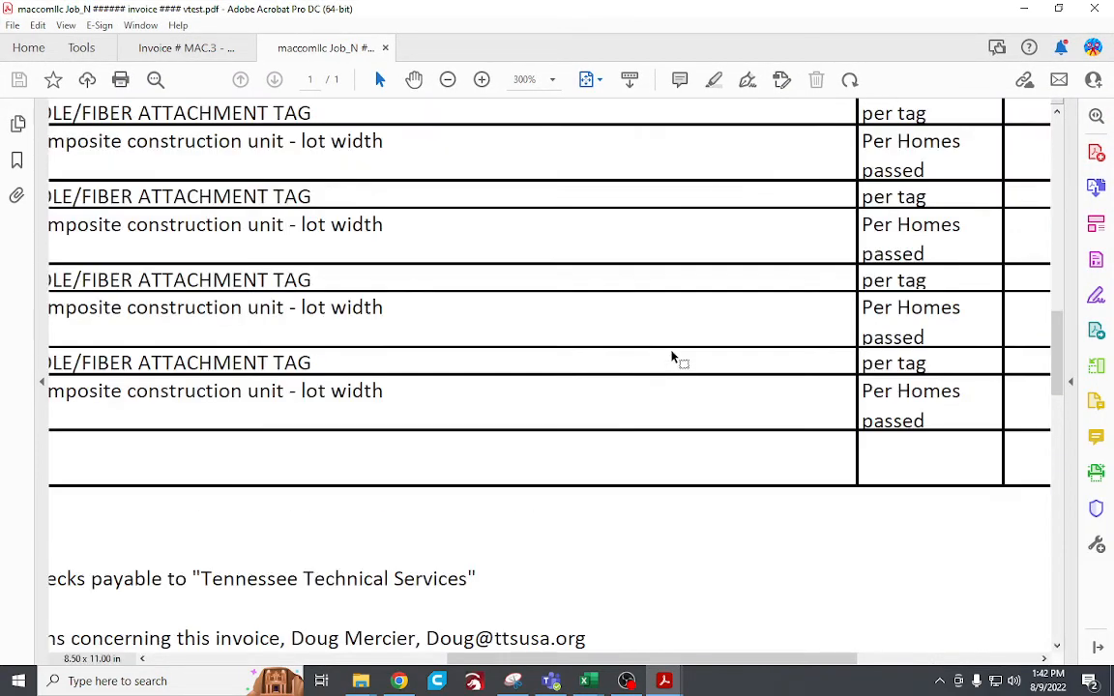
{"action": "scroll", "coordinate": [674, 343], "scroll_direction": "down", "scroll_amount": 4}
{"action": "scroll", "coordinate": [612, 313], "scroll_direction": "down", "scroll_amount": 2}
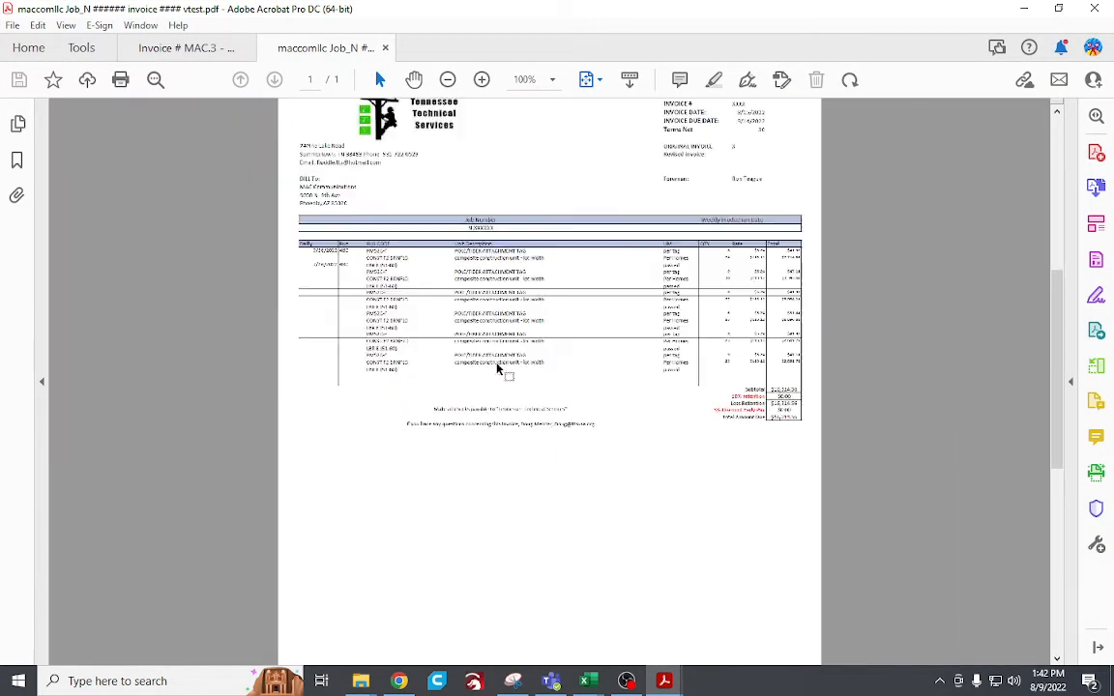
{"action": "scroll", "coordinate": [624, 193], "scroll_direction": "up", "scroll_amount": 2}
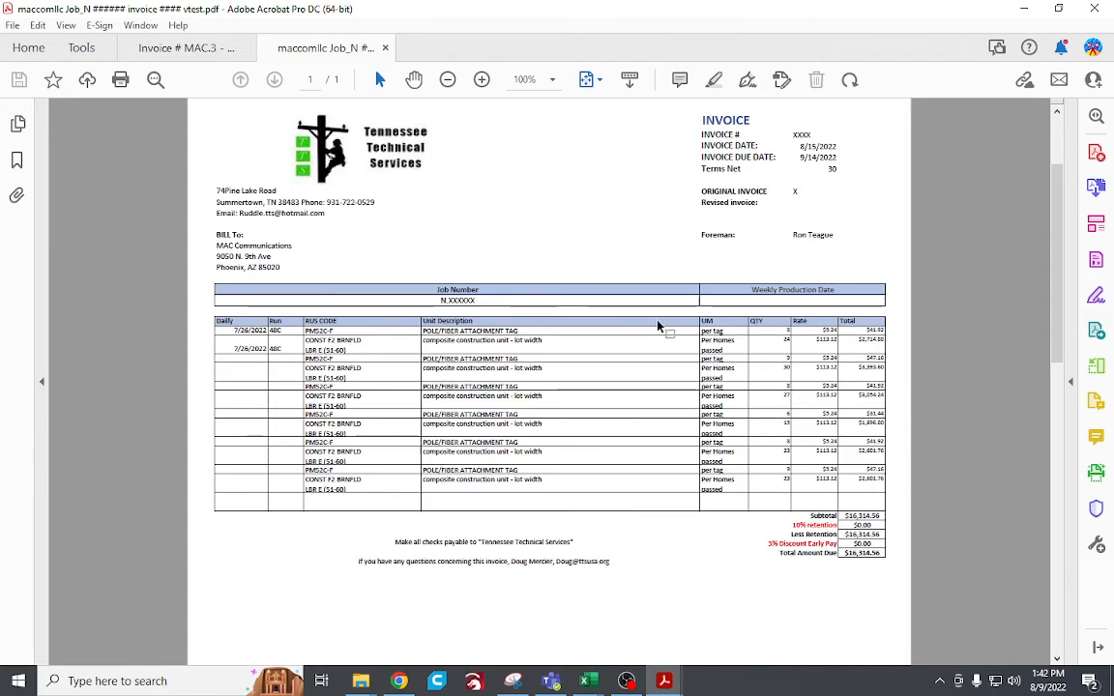
{"action": "scroll", "coordinate": [643, 319], "scroll_direction": "down", "scroll_amount": 2}
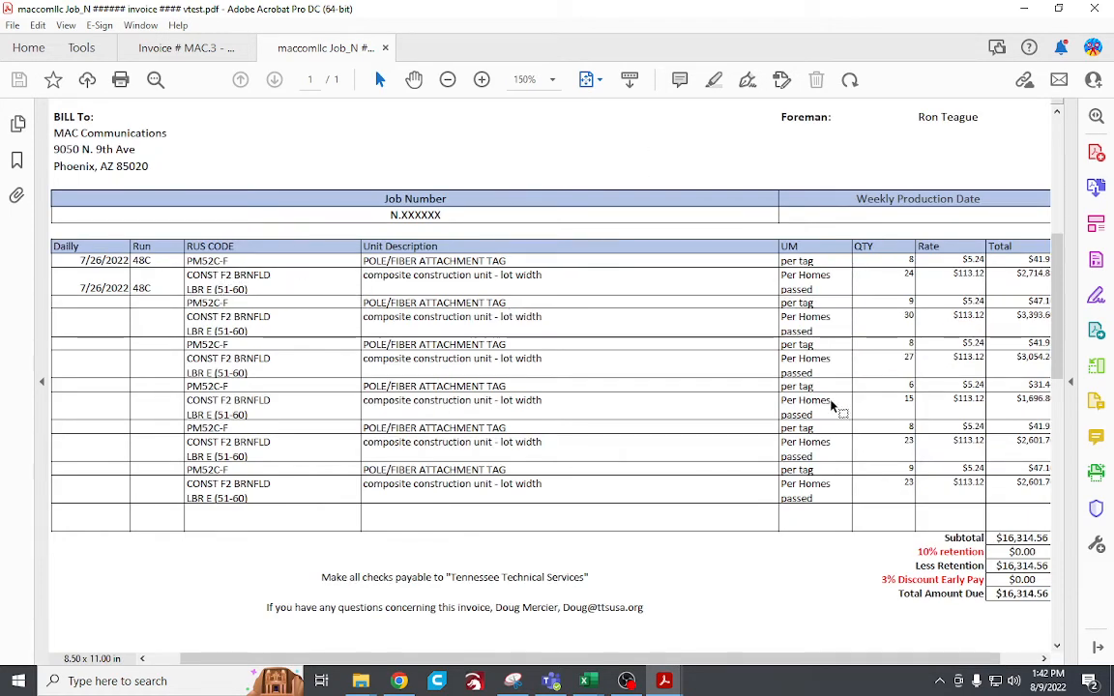
{"action": "key", "text": "ctrl+1"}
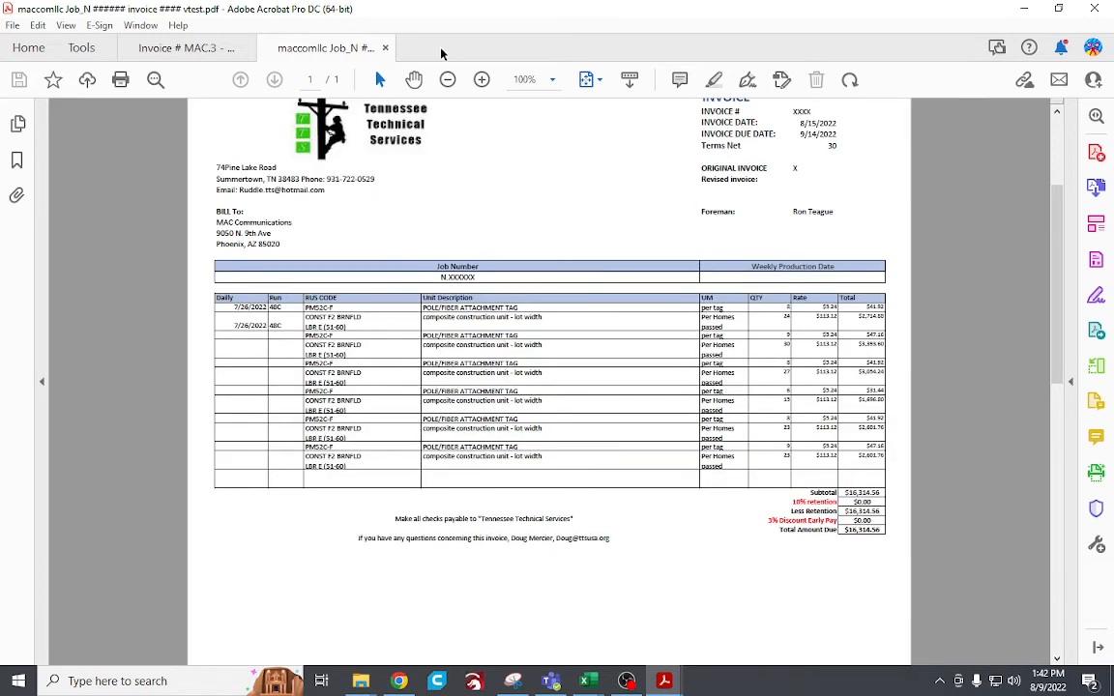
Close the exported vtest PDF and switch back to the invoice workbook in Excel.
{"action": "left_click", "coordinate": [385, 47]}
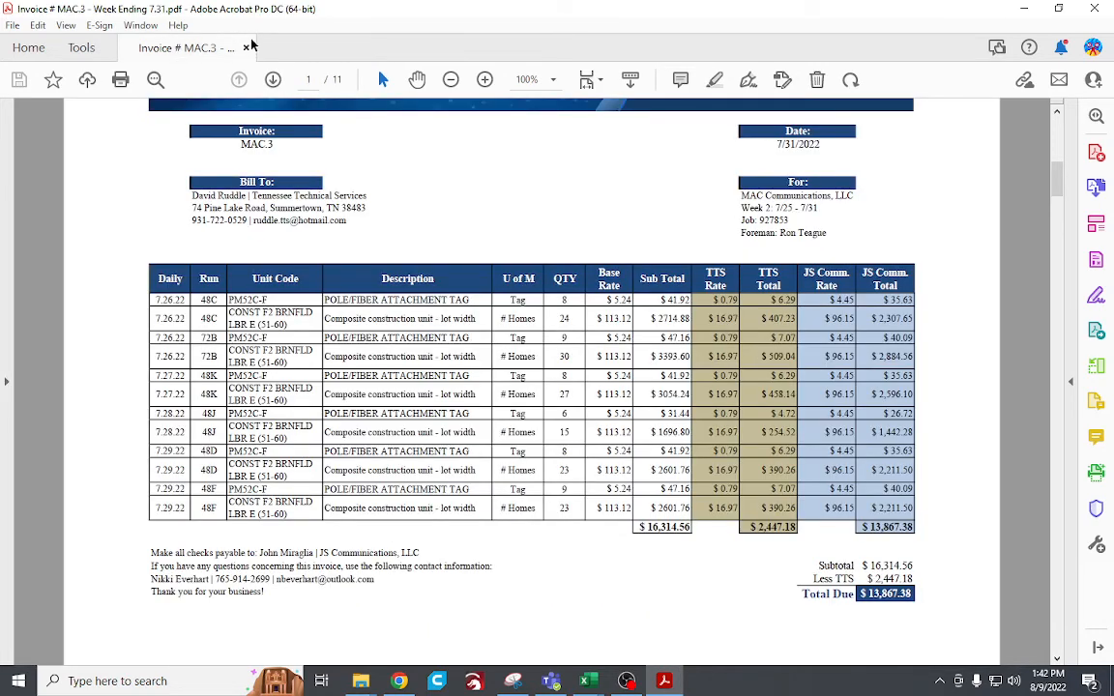
{"action": "key", "text": "alt+Tab"}
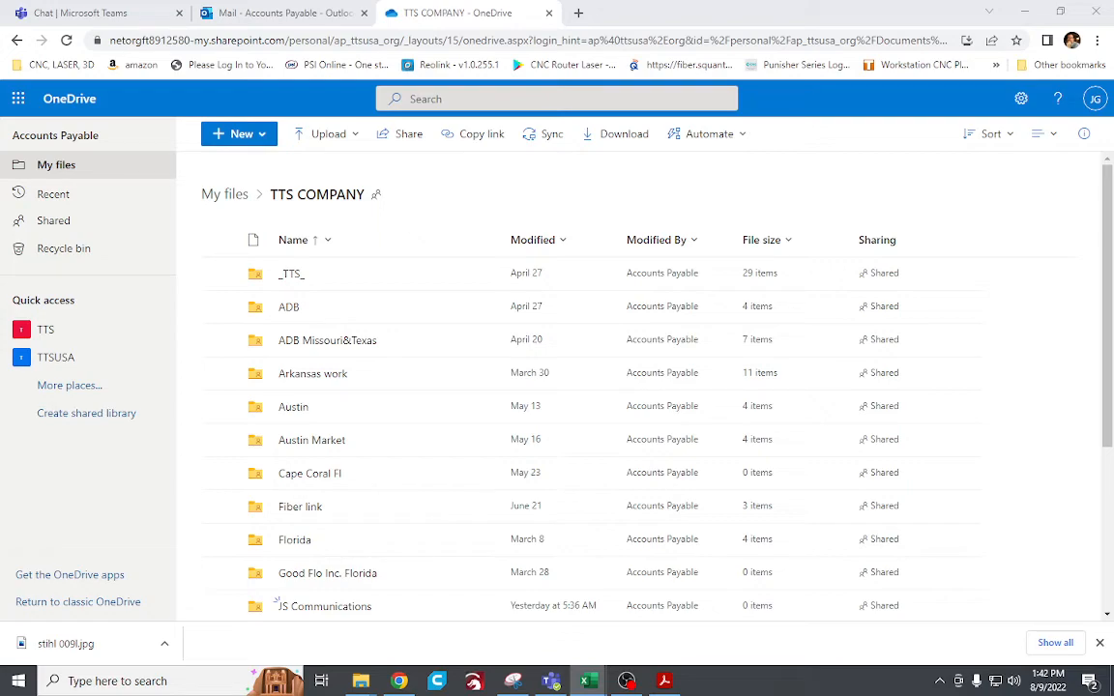
{"action": "key", "text": "alt+Tab"}
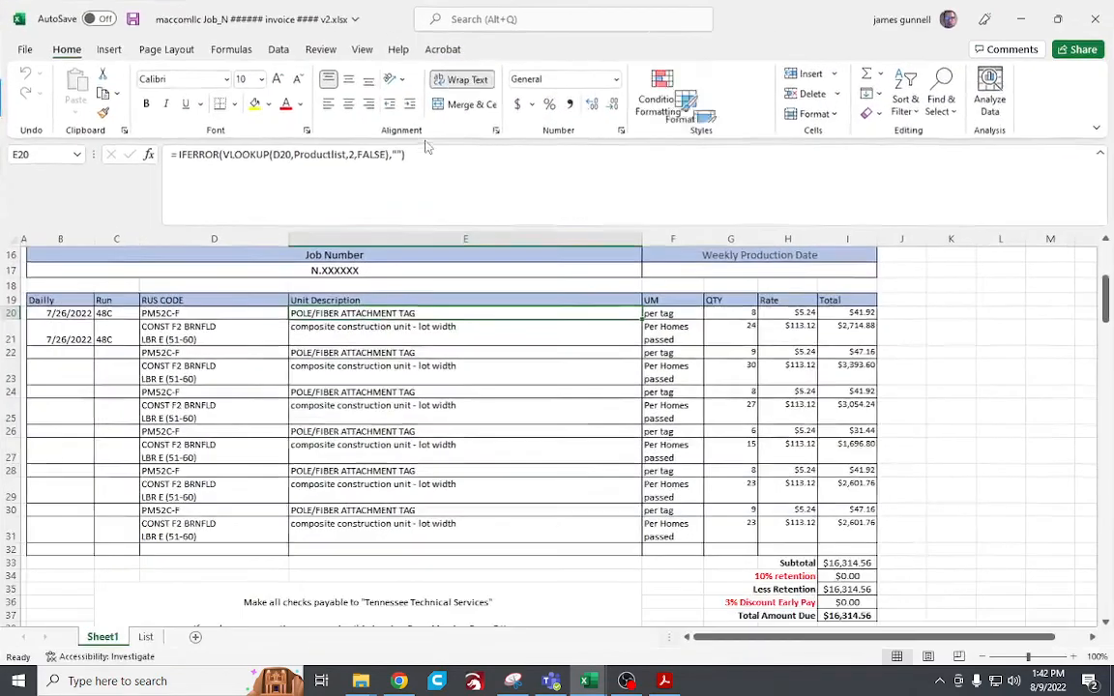
Clear the daily dates and run codes in cells B20:C21.
{"action": "left_click", "coordinate": [61, 315]}
{"action": "left_click_drag", "start_coordinate": [62, 314], "coordinate": [100, 336]}
{"action": "key", "text": "Delete"}
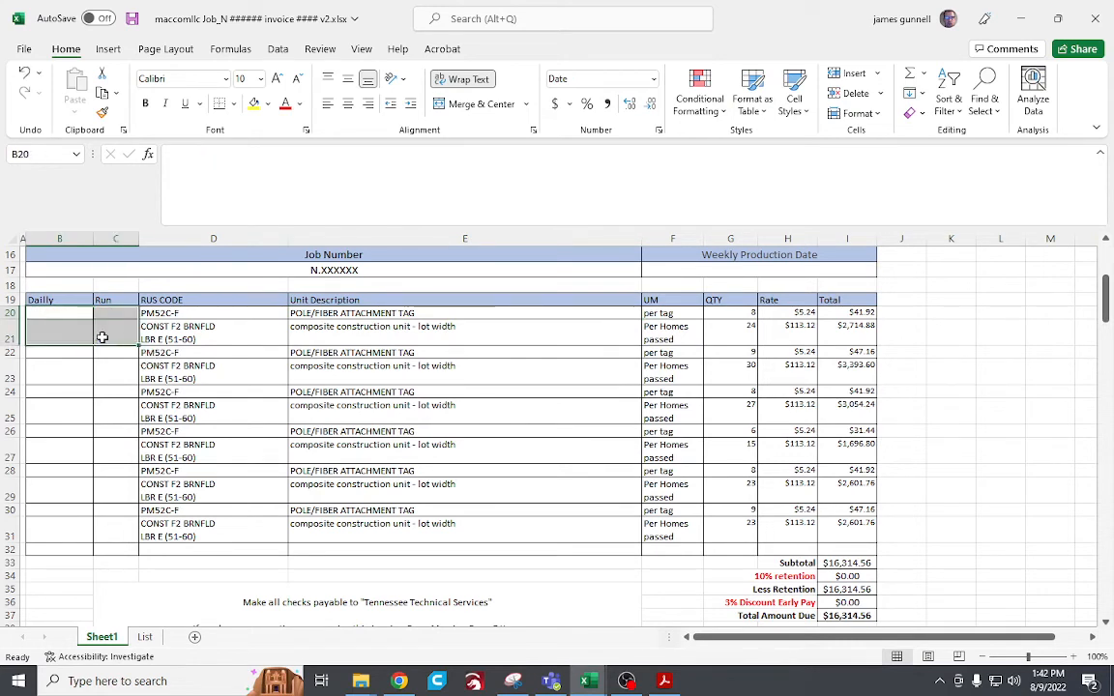
Clear the RUS code in D20 and all line-item contents and formulas in D21:I31.
{"action": "left_click", "coordinate": [172, 333]}
{"action": "left_click", "coordinate": [175, 317]}
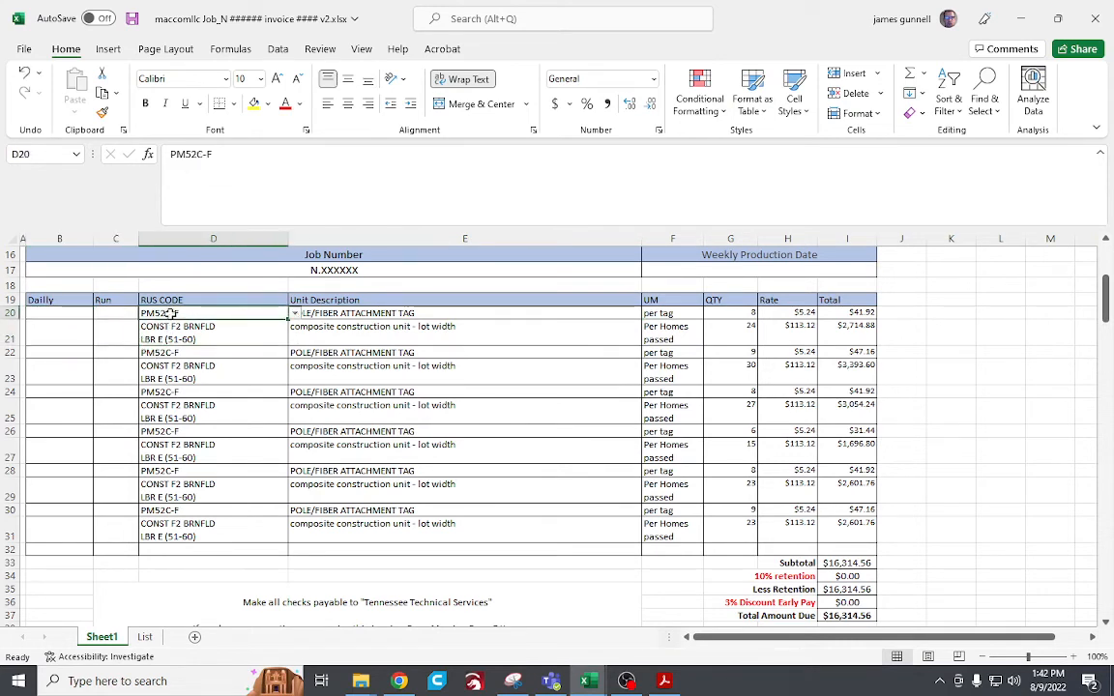
{"action": "key", "text": "Delete"}
{"action": "left_click_drag", "start_coordinate": [175, 326], "coordinate": [852, 537]}
{"action": "key", "text": "Delete"}
{"action": "left_click", "coordinate": [11, 326]}
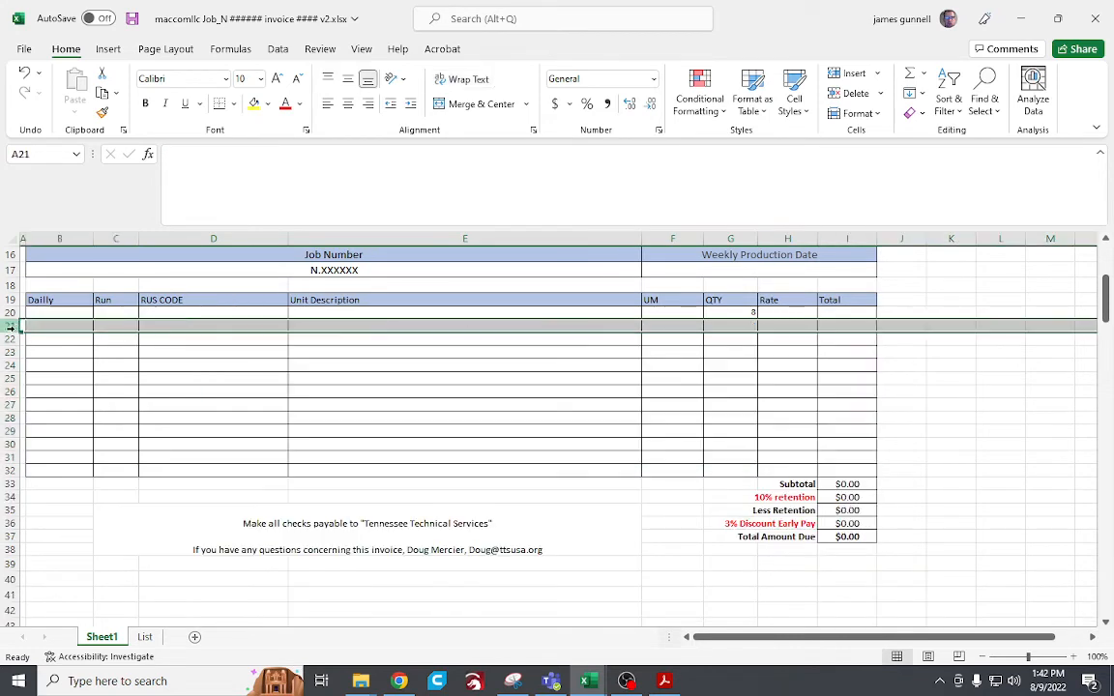
{"action": "left_click", "coordinate": [487, 417]}
Clear the leftover quantity in cell G20.
{"action": "scroll", "coordinate": [661, 437], "scroll_direction": "up", "scroll_amount": 5}
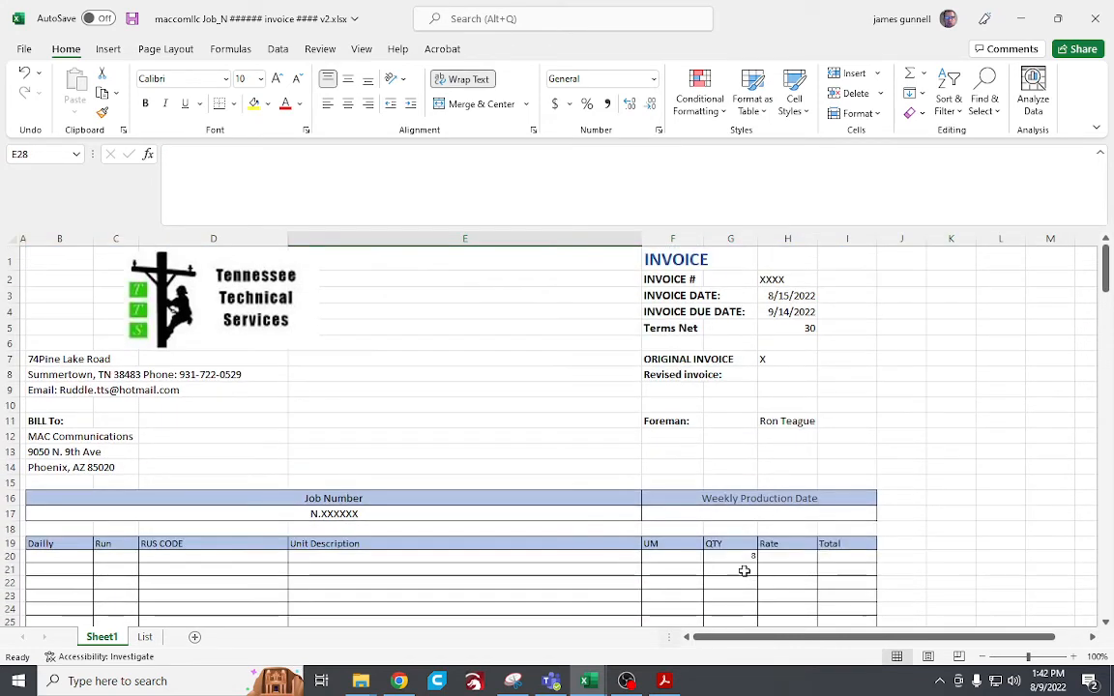
{"action": "left_click", "coordinate": [743, 560]}
{"action": "left_click", "coordinate": [712, 621]}
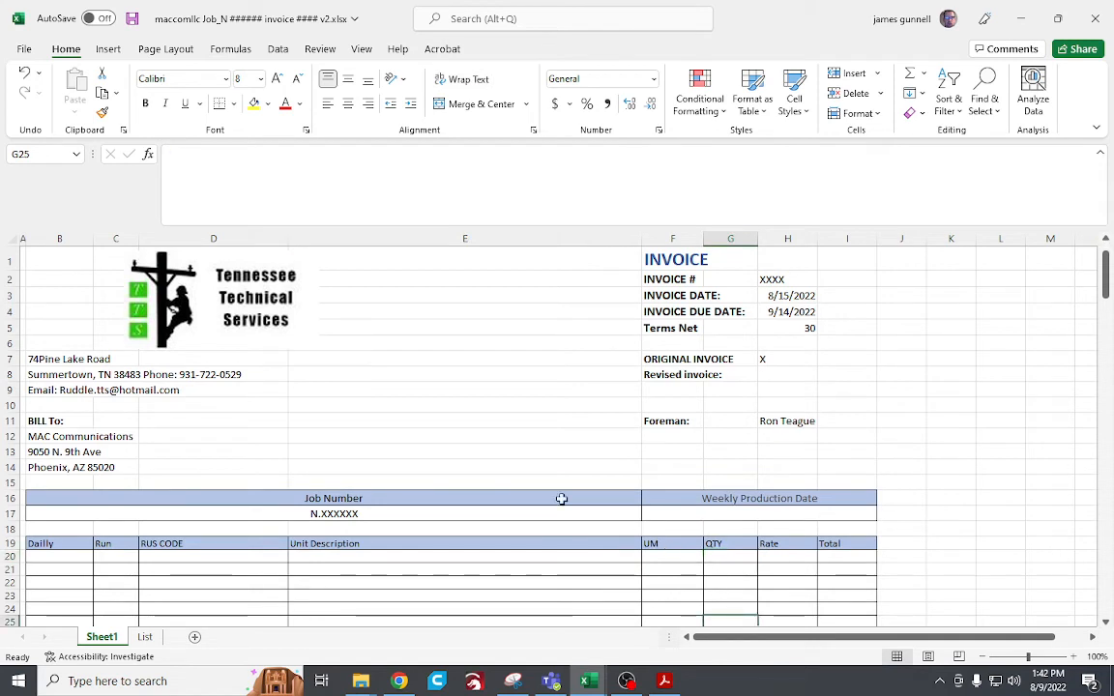
Delete the empty line-item rows 25 to 32 directly above the Subtotal row.
{"action": "scroll", "coordinate": [541, 483], "scroll_direction": "down", "scroll_amount": 7}
{"action": "left_click_drag", "start_coordinate": [5, 293], "coordinate": [73, 379]}
{"action": "right_click", "coordinate": [393, 340]}
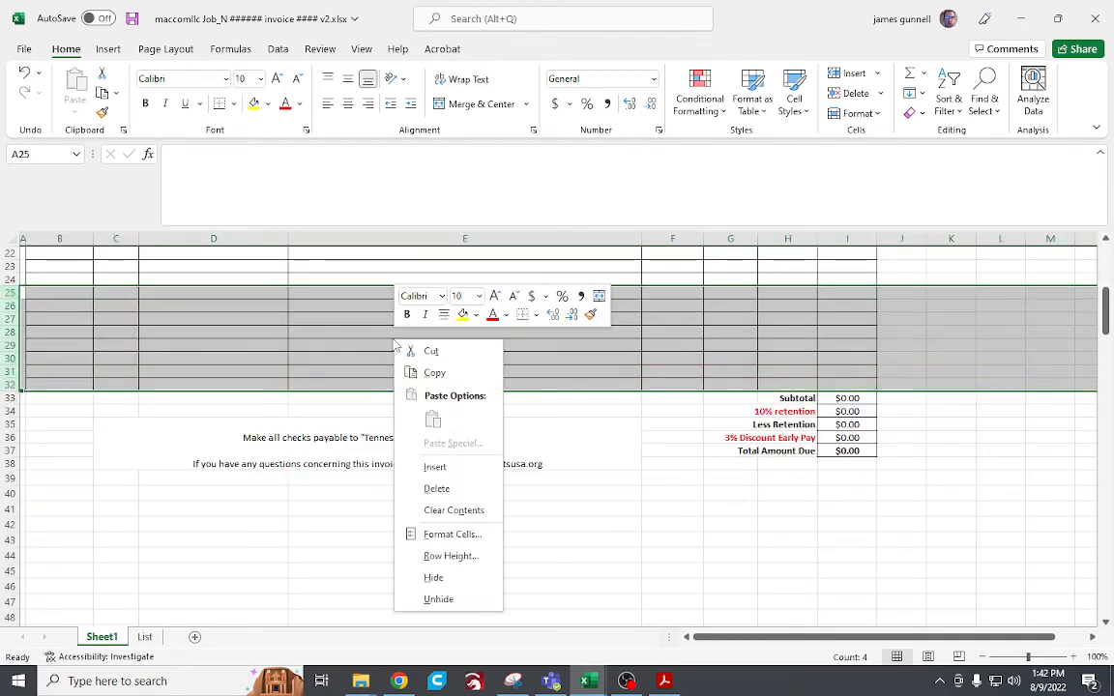
{"action": "left_click", "coordinate": [436, 490]}
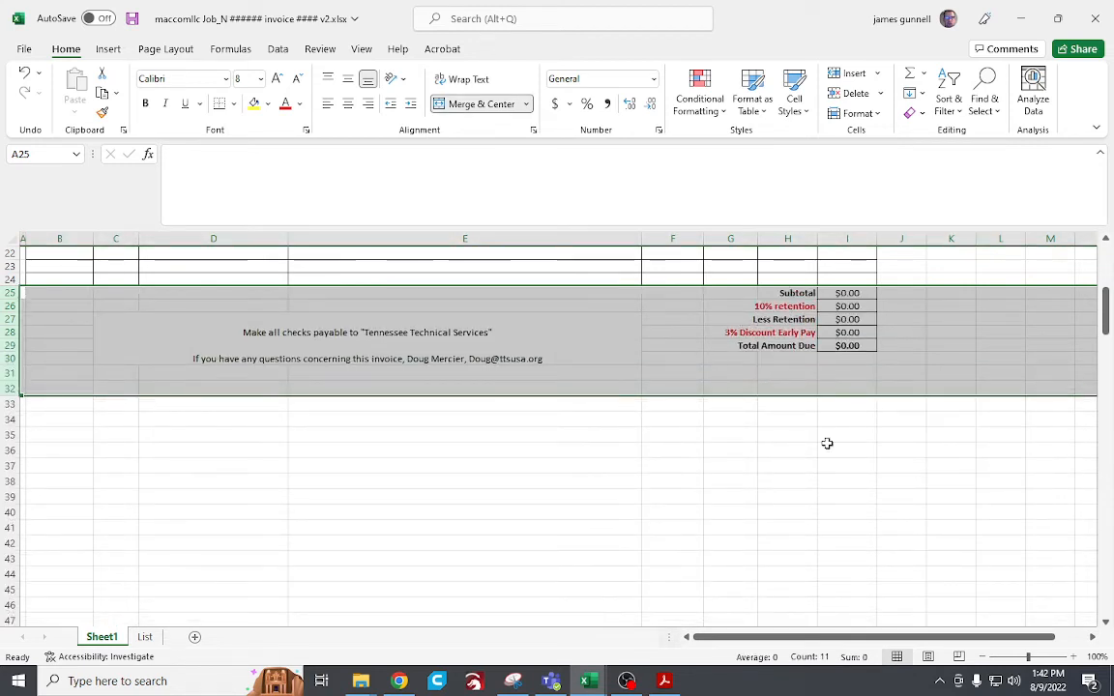
{"action": "scroll", "coordinate": [774, 455], "scroll_direction": "up", "scroll_amount": 3}
{"action": "left_click", "coordinate": [756, 410]}
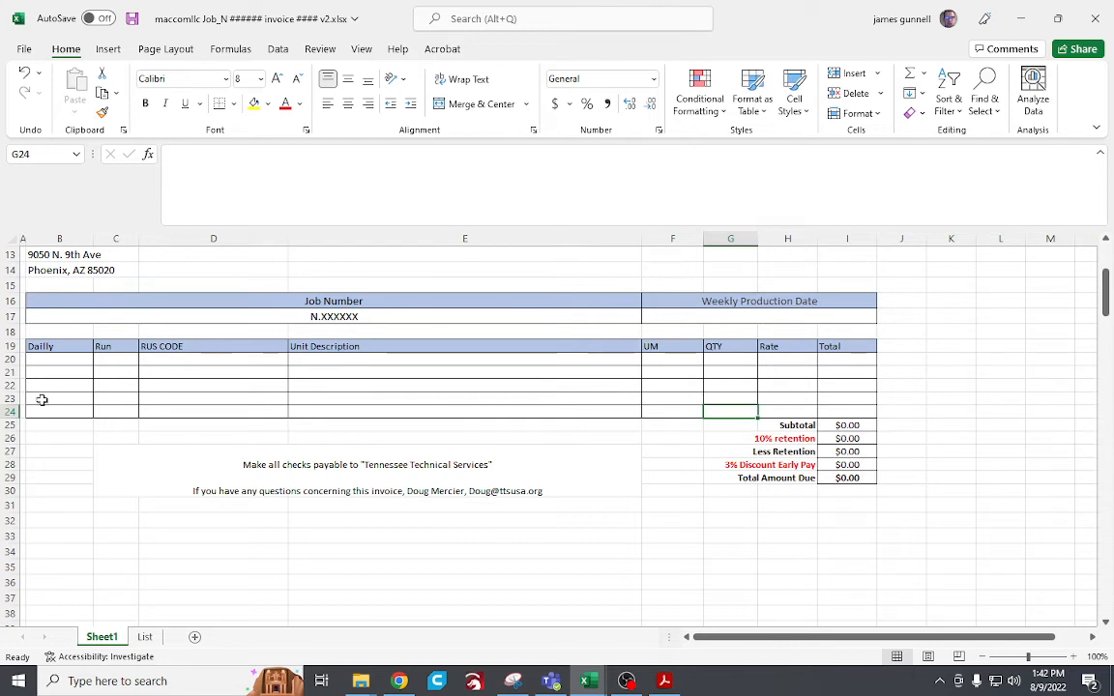
Insert four blank rows above row 21 in the line-item table.
{"action": "left_click_drag", "start_coordinate": [15, 416], "coordinate": [7, 373]}
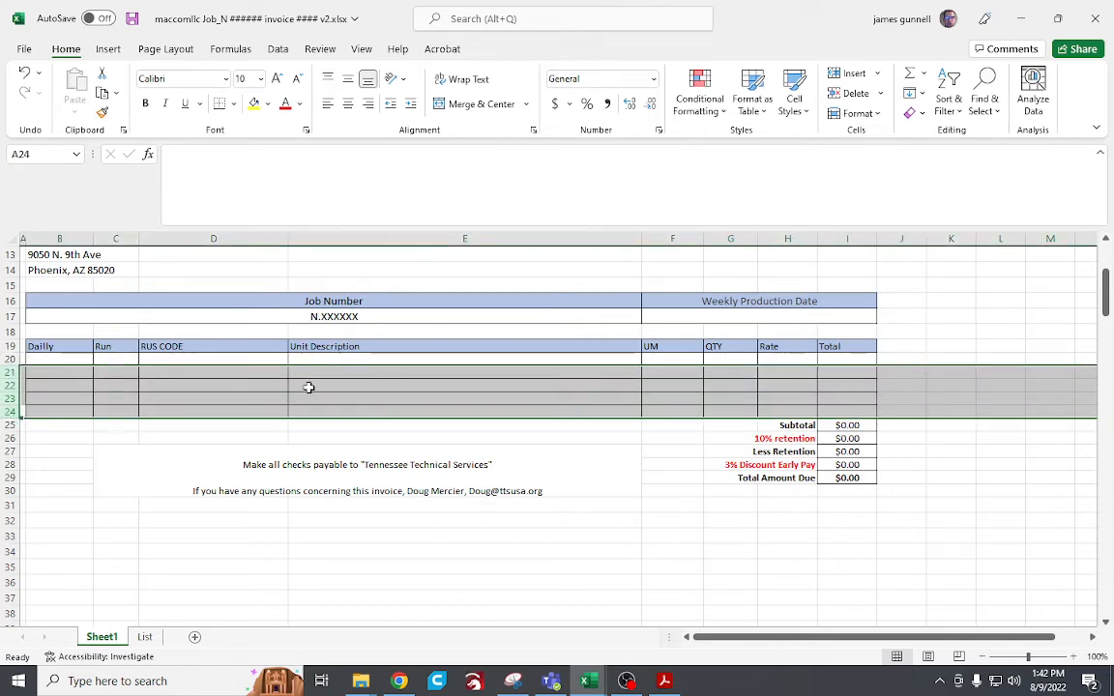
{"action": "right_click", "coordinate": [309, 387]}
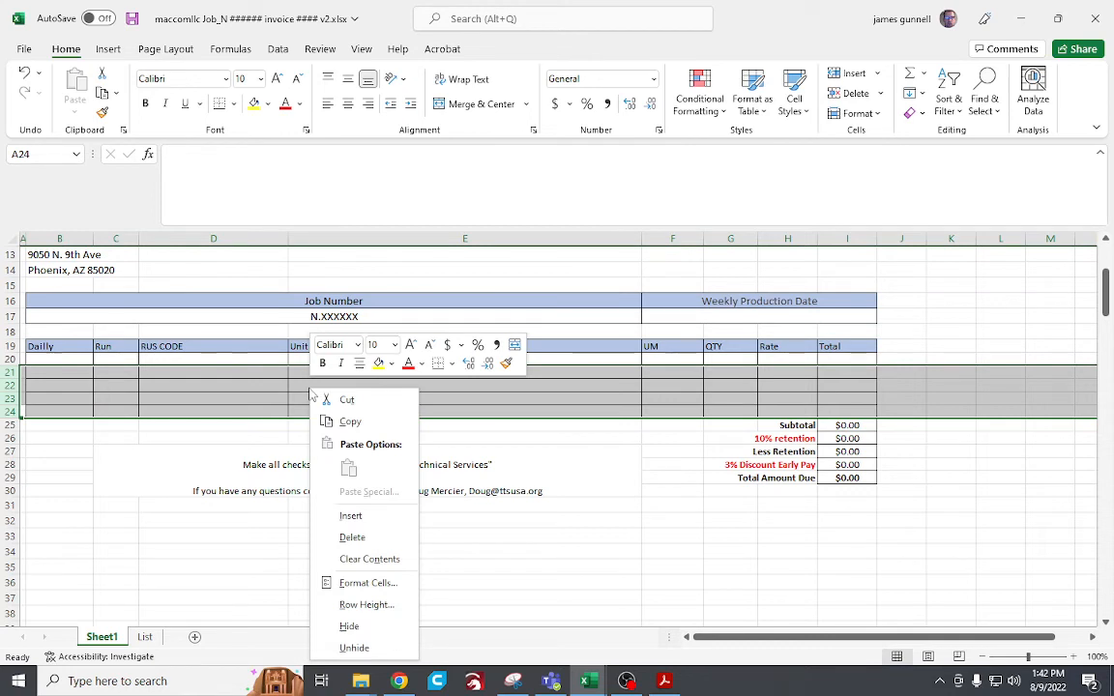
{"action": "left_click", "coordinate": [349, 518]}
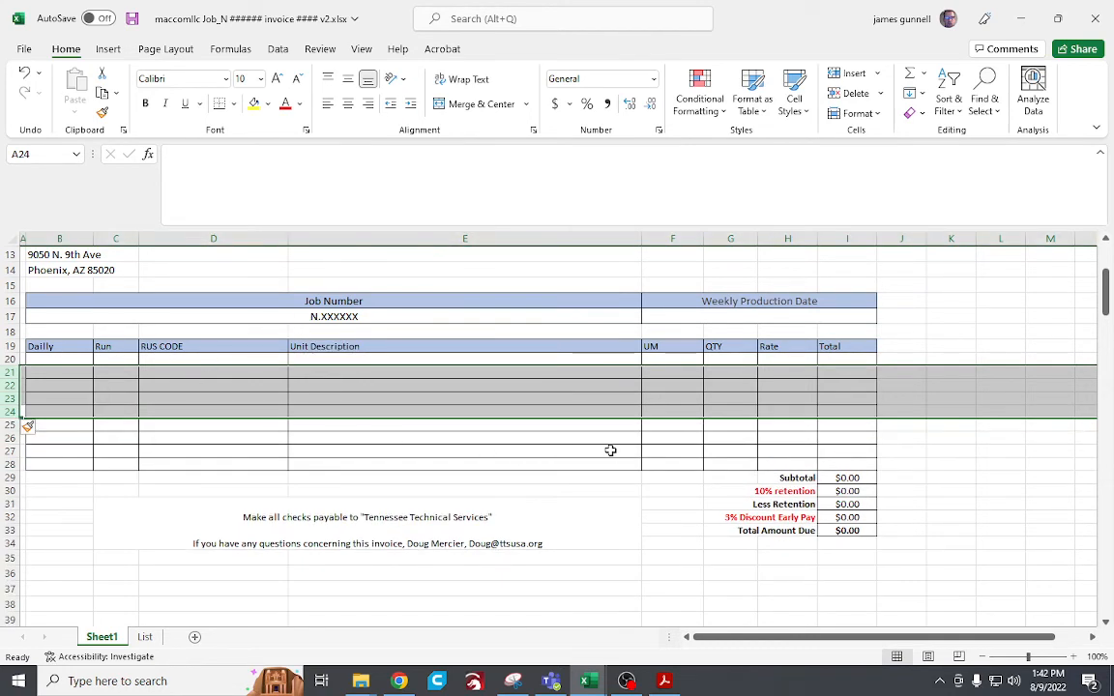
{"action": "left_click", "coordinate": [615, 400]}
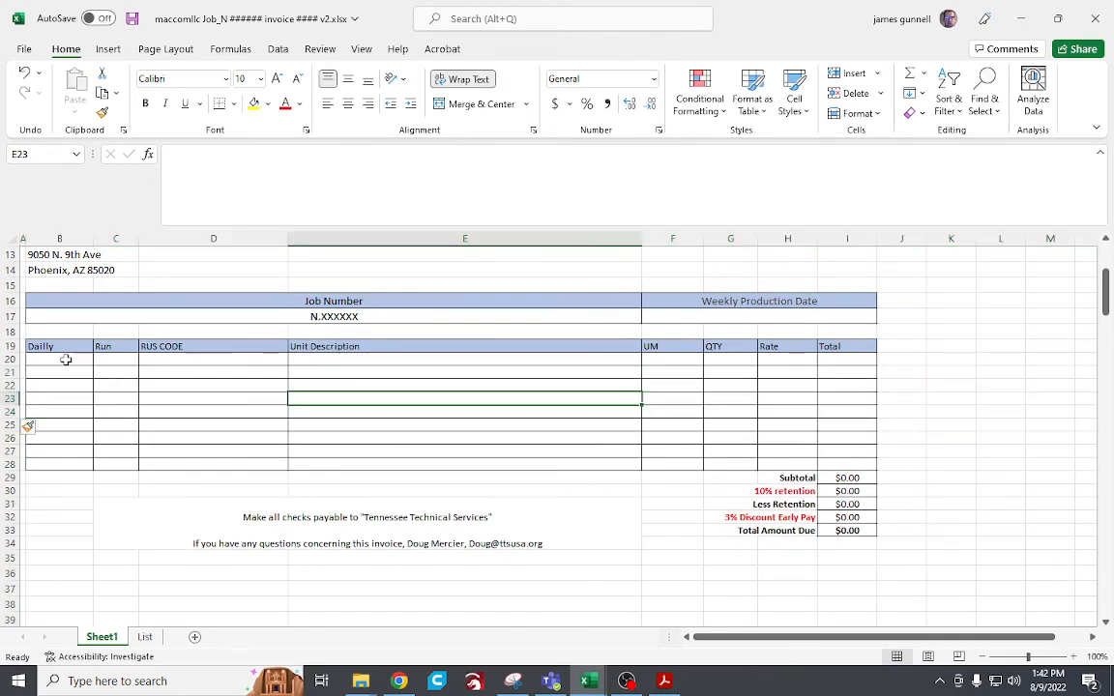
Try inserting a row above row 20, directly below the line-item header, and undo the insertion.
{"action": "left_click", "coordinate": [6, 359]}
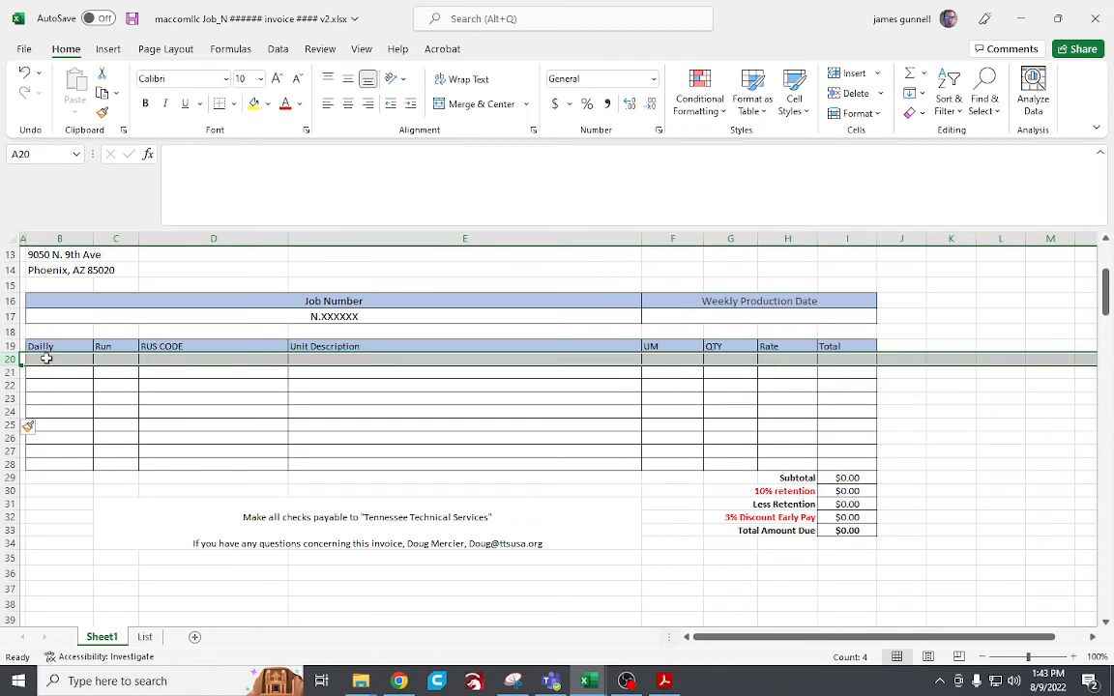
{"action": "right_click", "coordinate": [46, 358]}
{"action": "left_click", "coordinate": [98, 490]}
{"action": "left_click", "coordinate": [350, 436]}
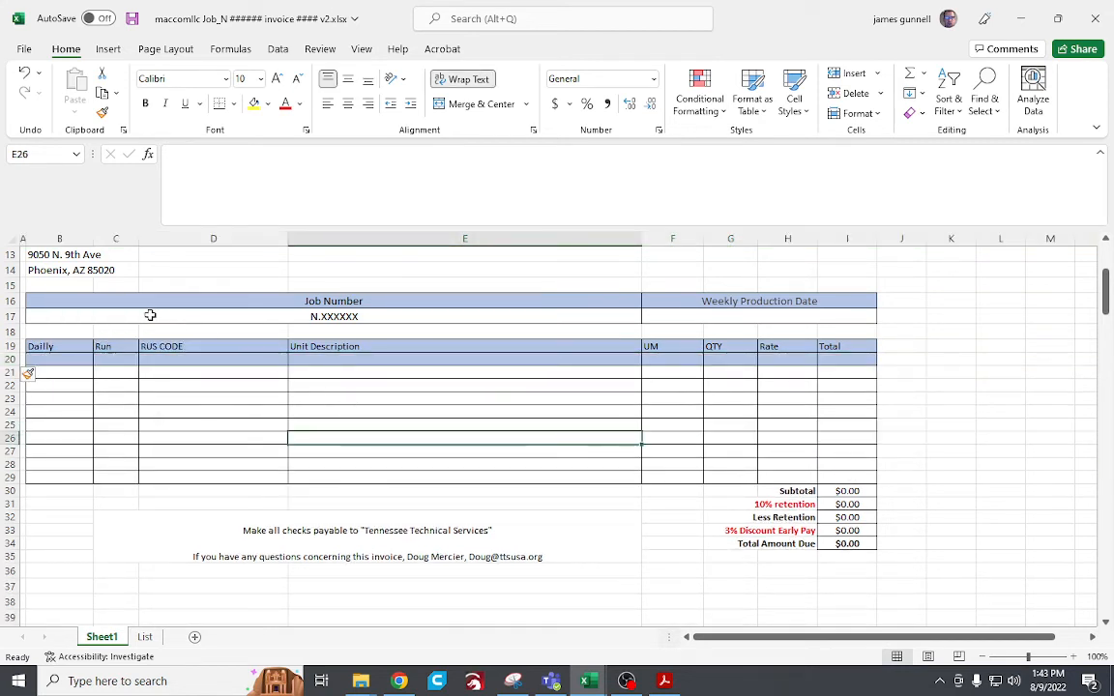
{"action": "left_click", "coordinate": [9, 360]}
{"action": "right_click", "coordinate": [8, 361]}
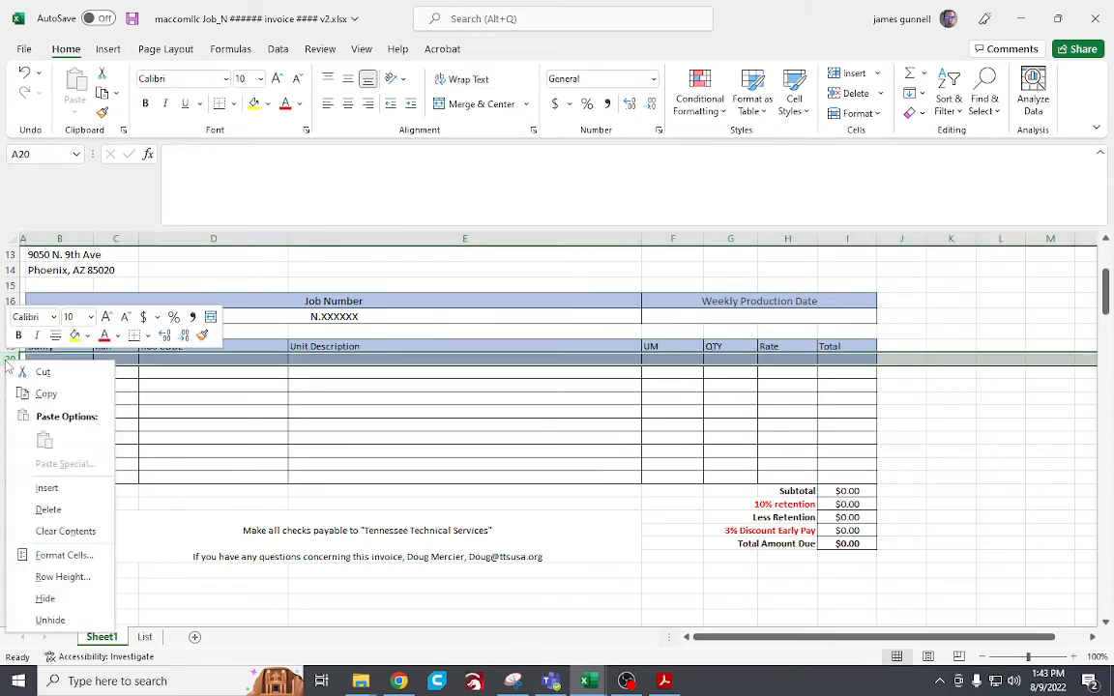
{"action": "left_click", "coordinate": [218, 421]}
{"action": "left_click", "coordinate": [23, 74]}
{"action": "left_click", "coordinate": [262, 414]}
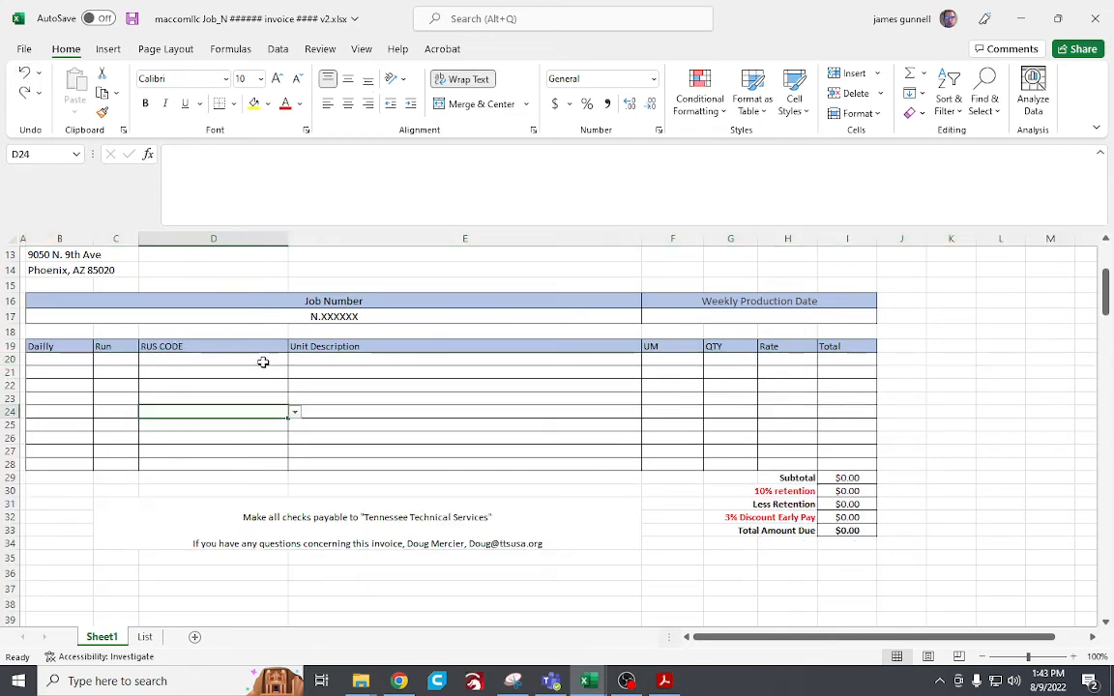
Review the data validation settings and input message of RUS code cell D20 without changing them.
{"action": "left_click", "coordinate": [262, 362]}
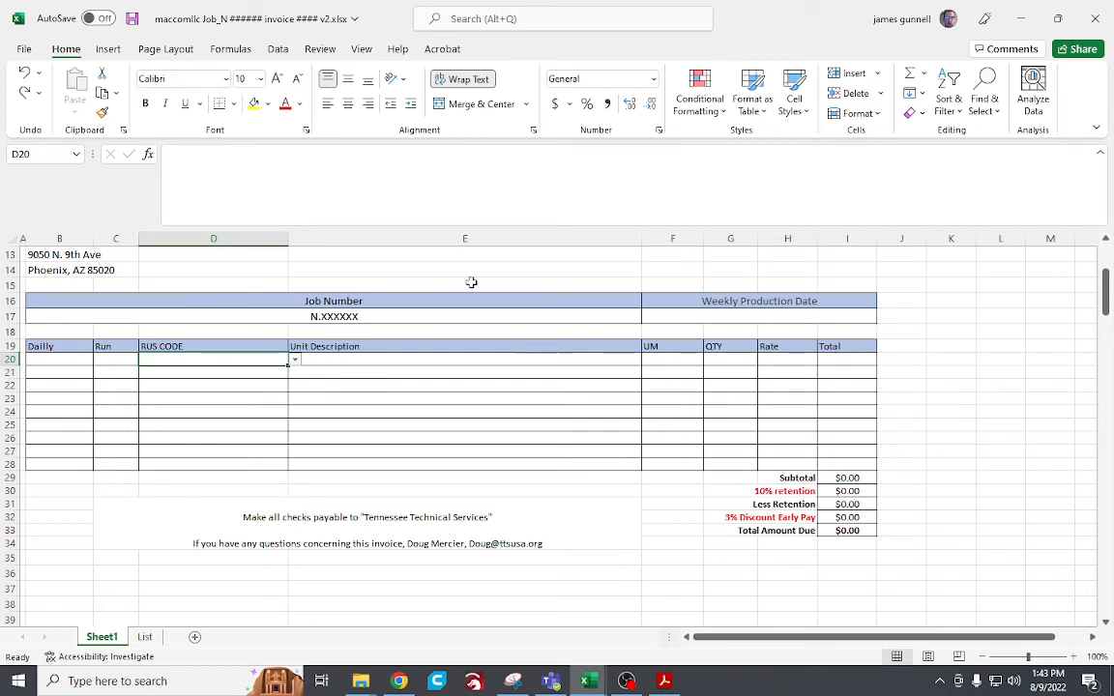
{"action": "left_click", "coordinate": [277, 48]}
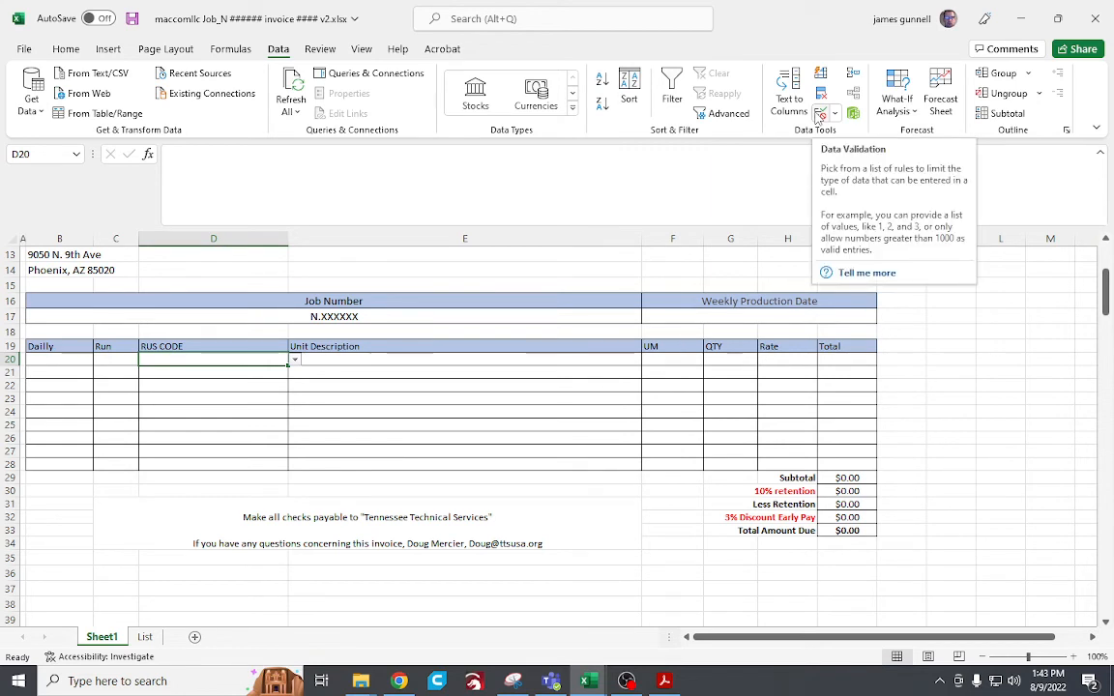
{"action": "left_click", "coordinate": [803, 113]}
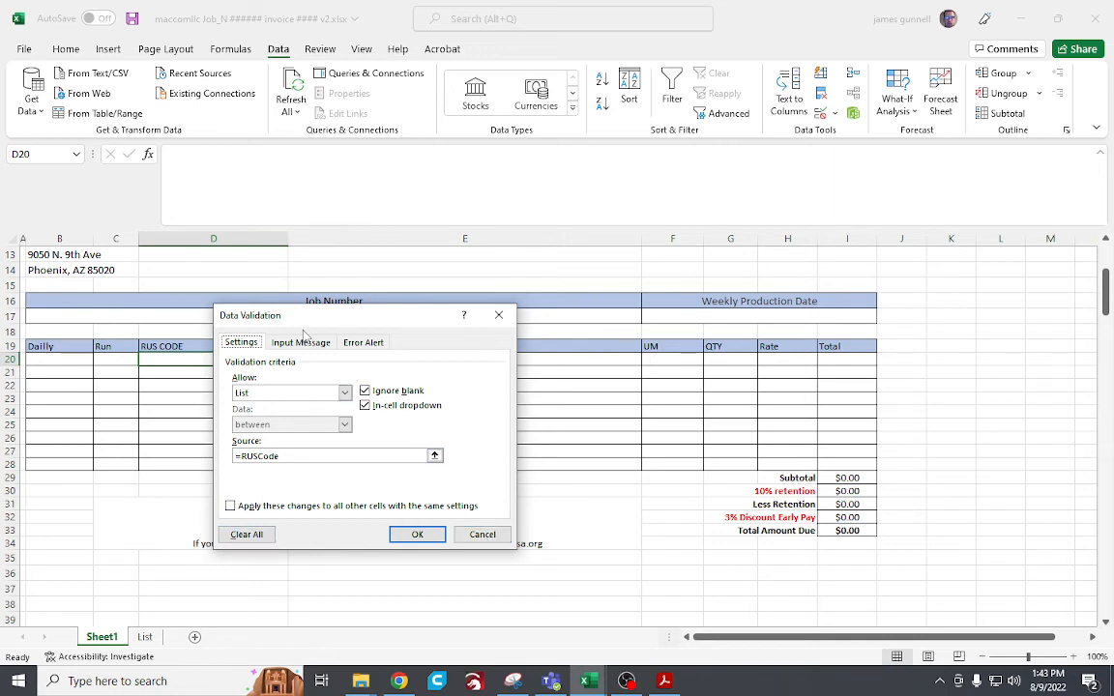
{"action": "left_click", "coordinate": [316, 344]}
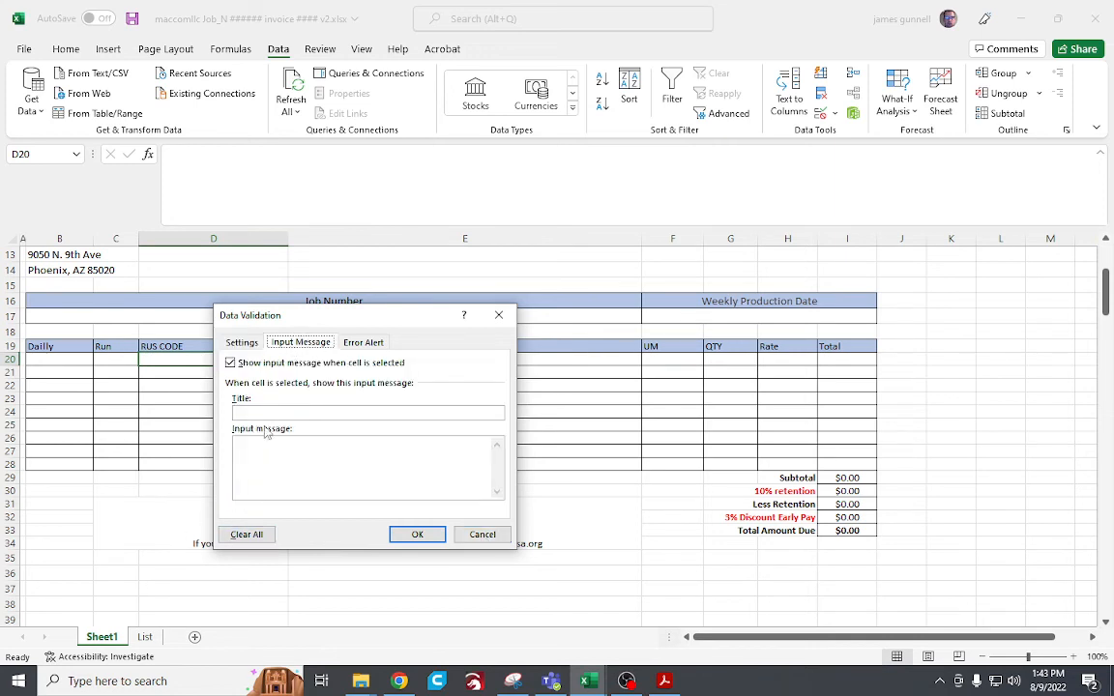
{"action": "left_click", "coordinate": [242, 342]}
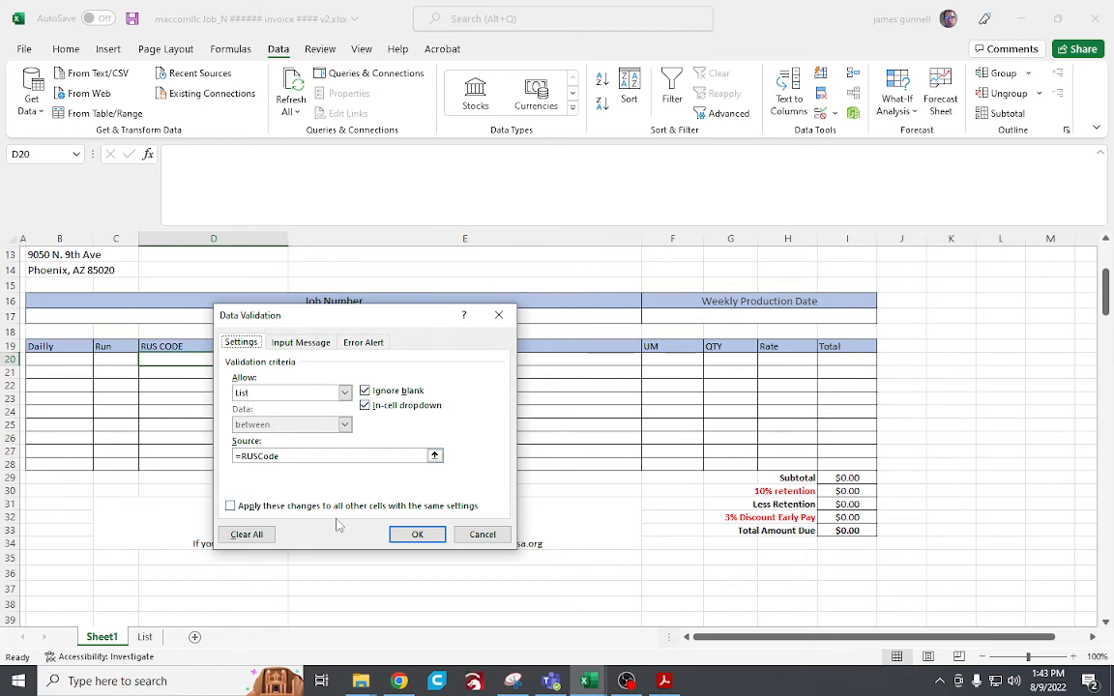
{"action": "left_click", "coordinate": [496, 540]}
Choose *FTTX-CO12DE as the RUS code in D20 and select the line item's cells D20:I20.
{"action": "left_click", "coordinate": [295, 360]}
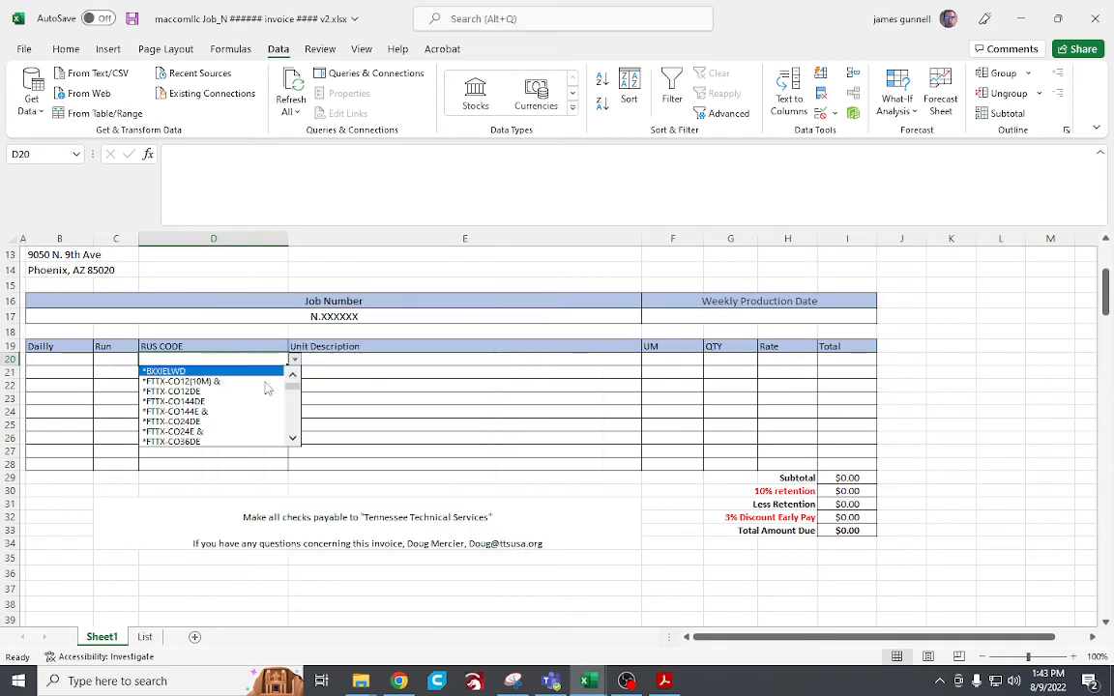
{"action": "left_click", "coordinate": [221, 390]}
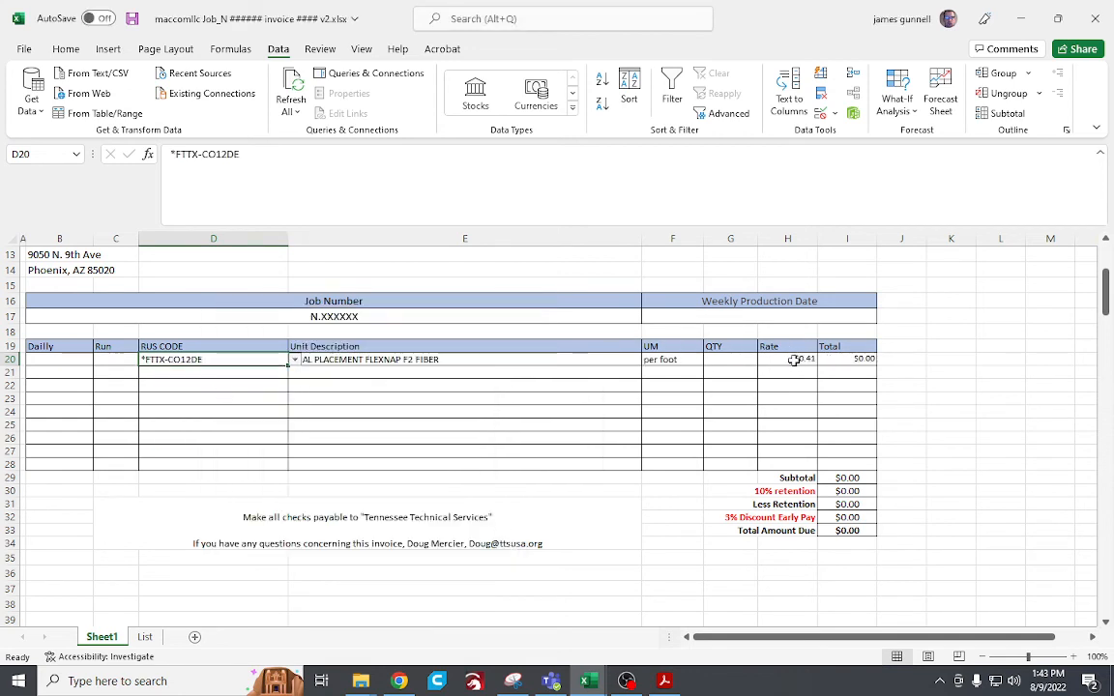
{"action": "left_click", "coordinate": [732, 363]}
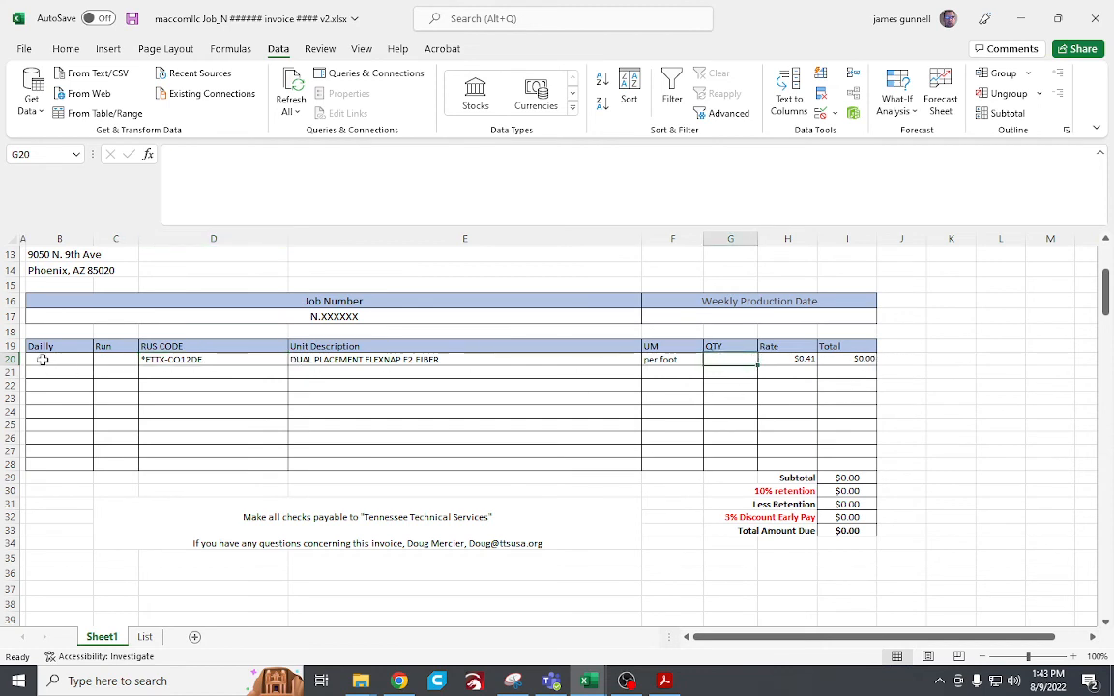
{"action": "left_click", "coordinate": [145, 385]}
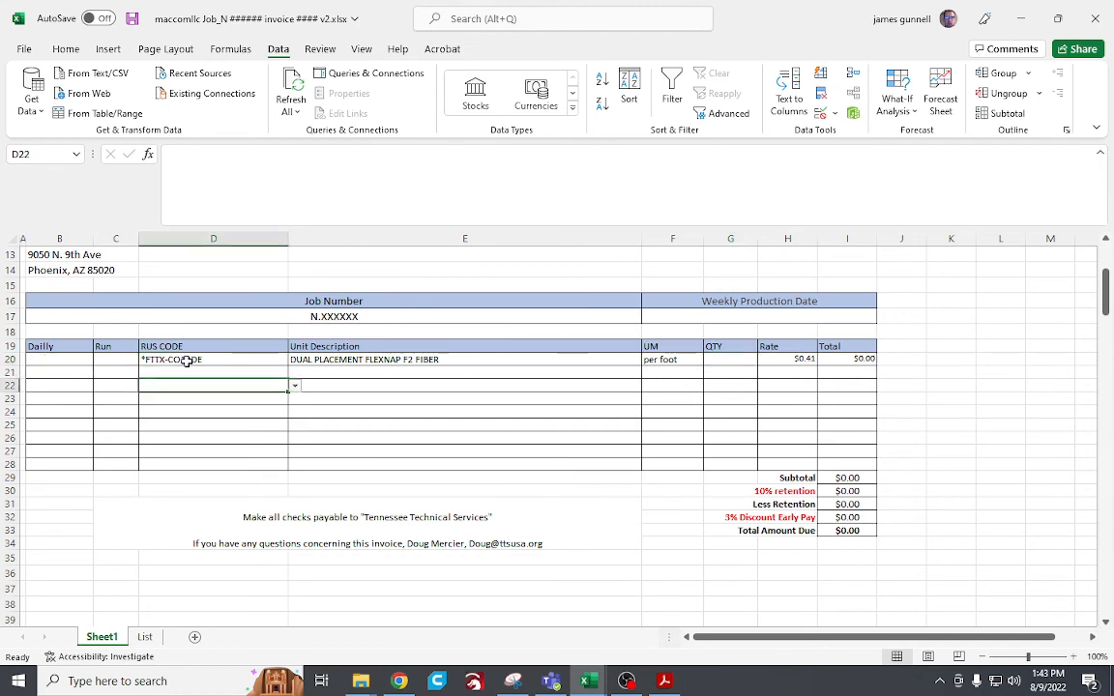
{"action": "left_click_drag", "start_coordinate": [186, 360], "coordinate": [844, 359]}
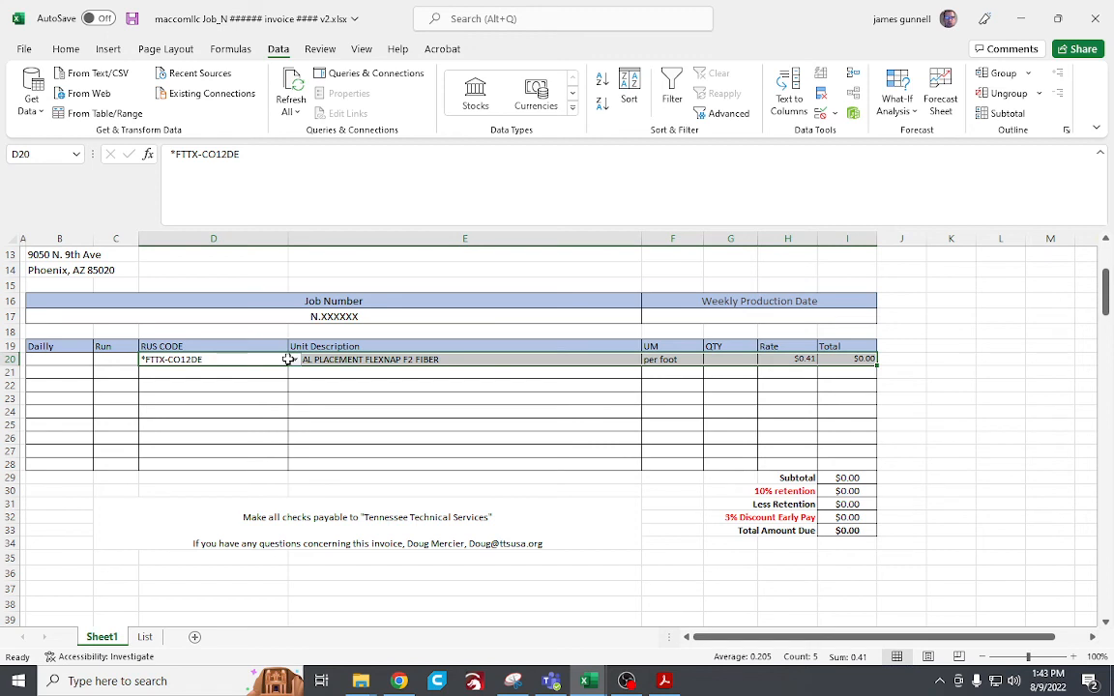
Fill the RUS code cell D20 down through D28 to copy its dropdown, and clear the codes from D20:D28.
{"action": "left_click", "coordinate": [232, 359]}
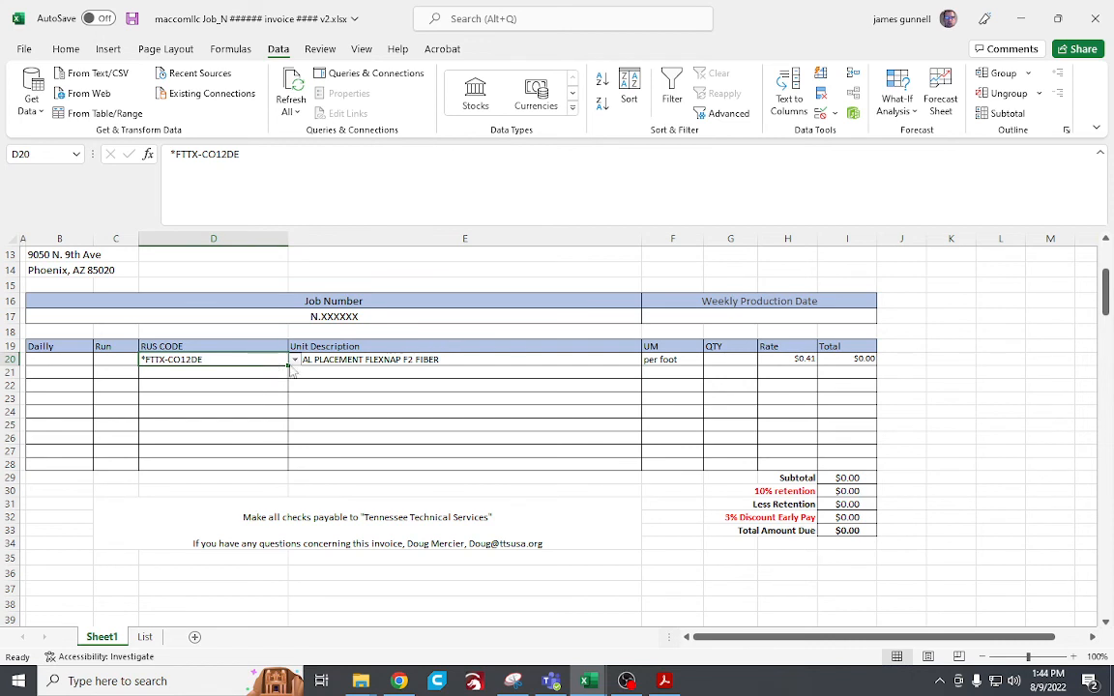
{"action": "left_click_drag", "start_coordinate": [287, 365], "coordinate": [288, 466]}
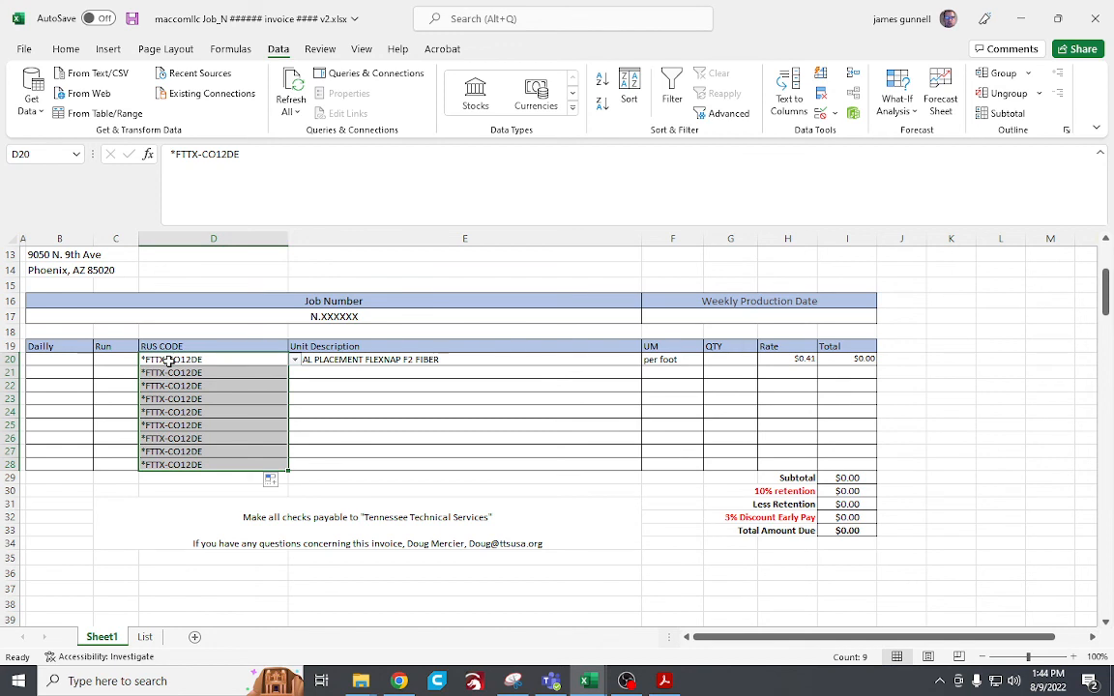
{"action": "key", "text": "Delete"}
Check the RUS code dropdowns in D20 through D22, leaving the cells blank.
{"action": "left_click", "coordinate": [232, 372]}
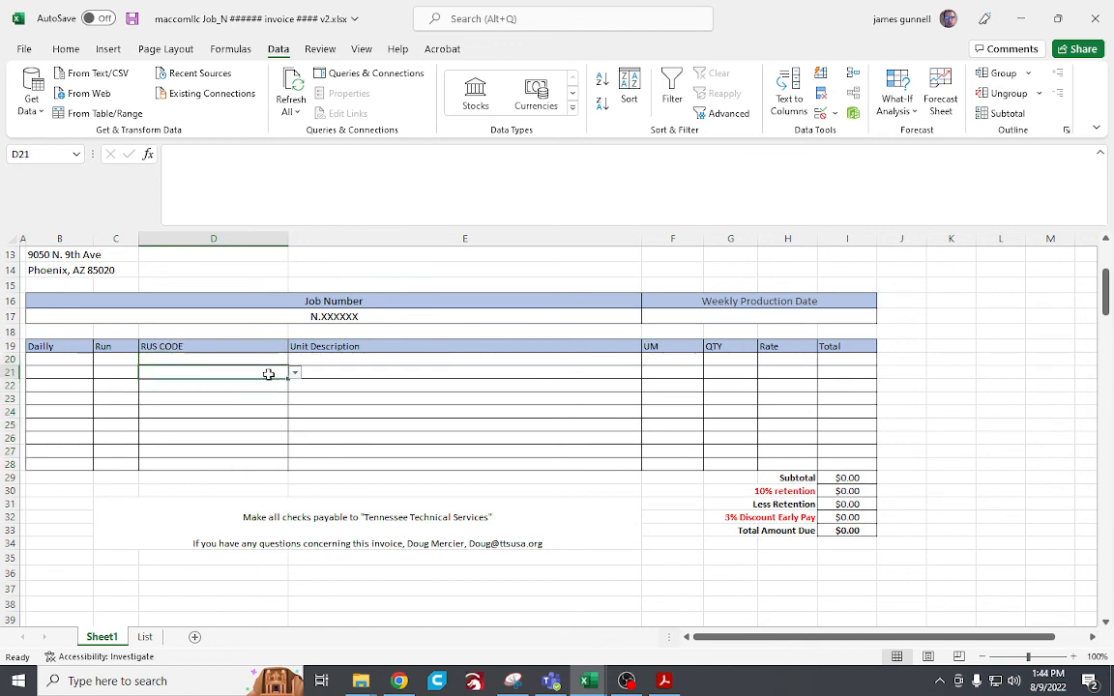
{"action": "left_click", "coordinate": [278, 358]}
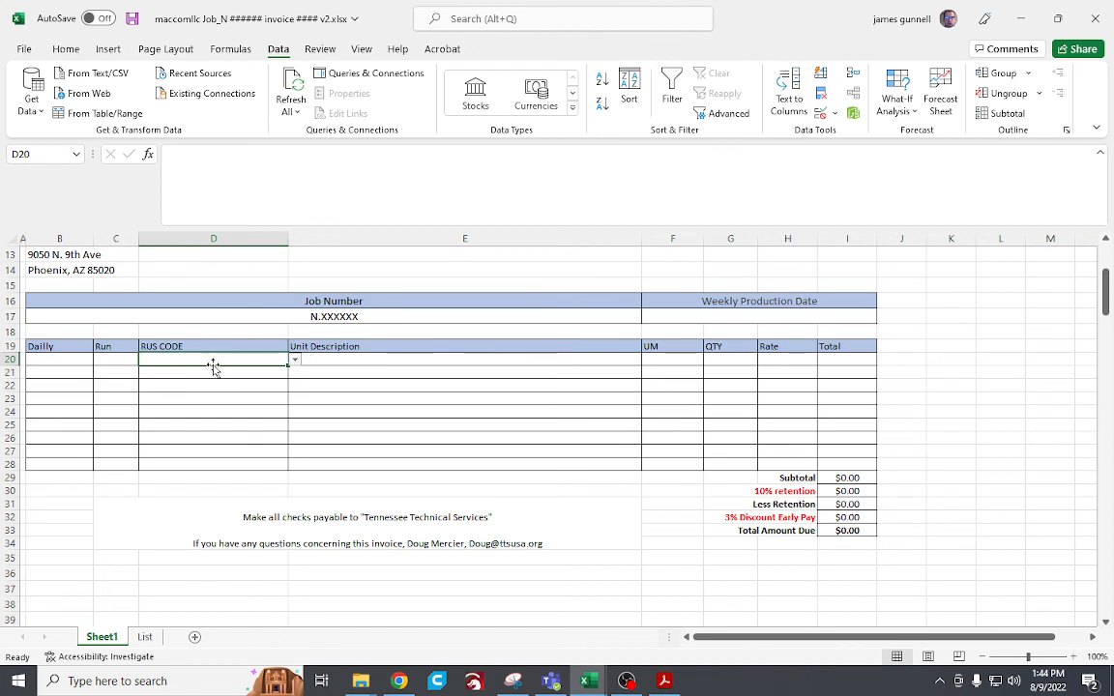
{"action": "left_click", "coordinate": [294, 359]}
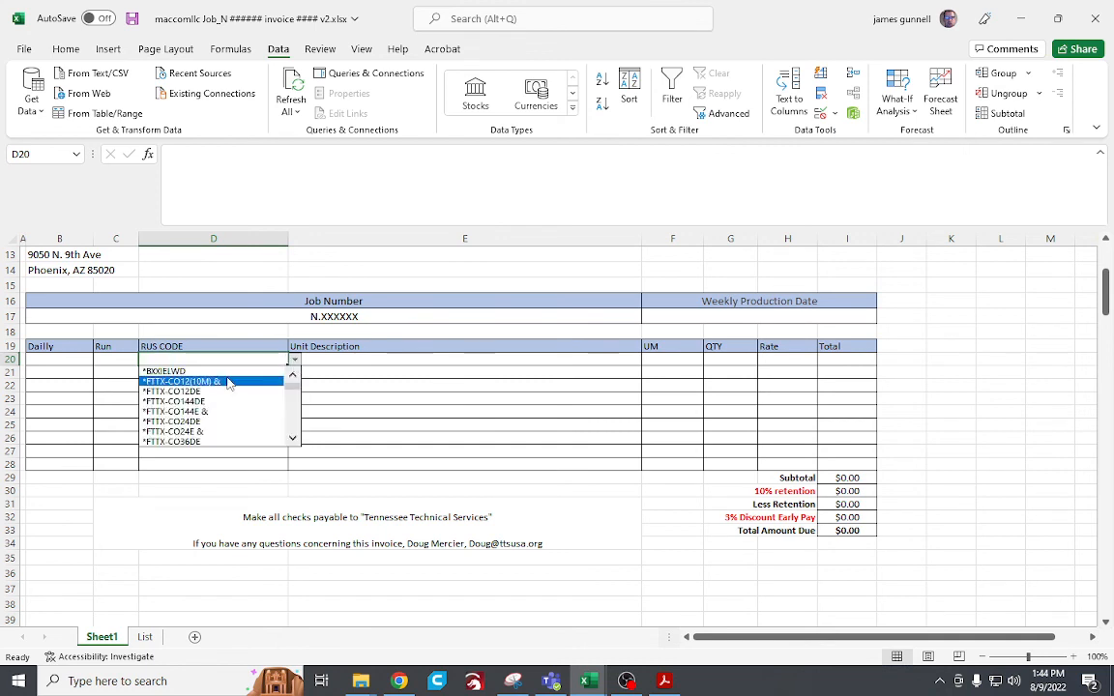
{"action": "left_click", "coordinate": [229, 380]}
{"action": "key", "text": "Delete"}
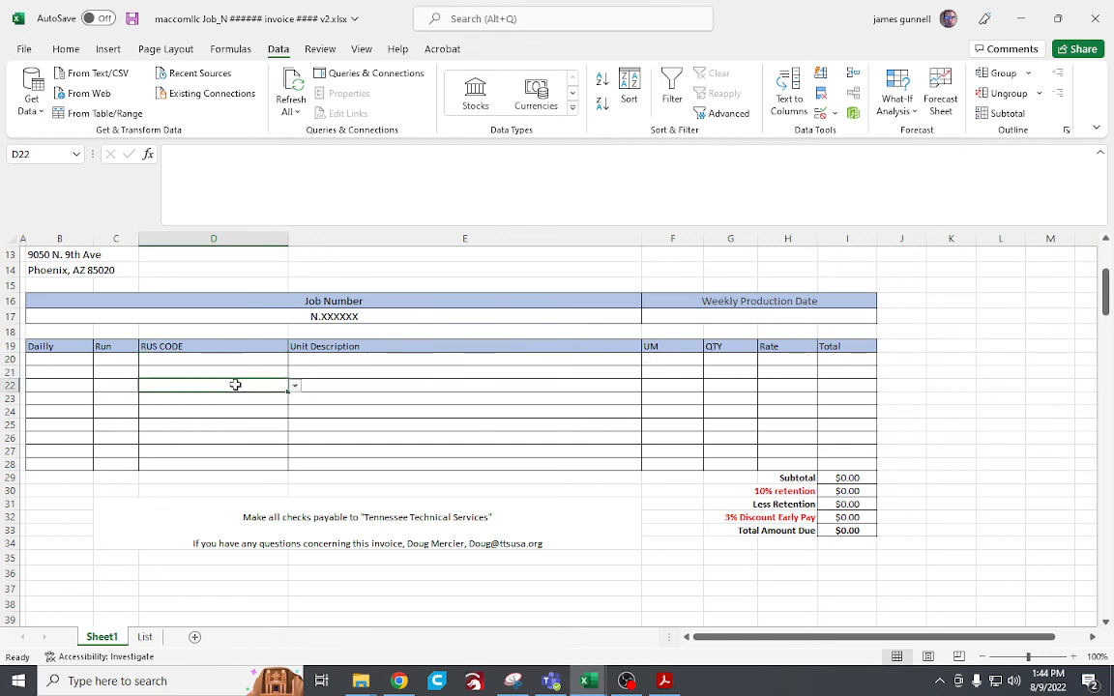
Fill the blank line item D20:I20 down through row 28 to copy its dropdown and formulas to every row.
{"action": "left_click_drag", "start_coordinate": [288, 366], "coordinate": [276, 468]}
{"action": "key", "text": "ctrl+Down"}
{"action": "left_click", "coordinate": [241, 360]}
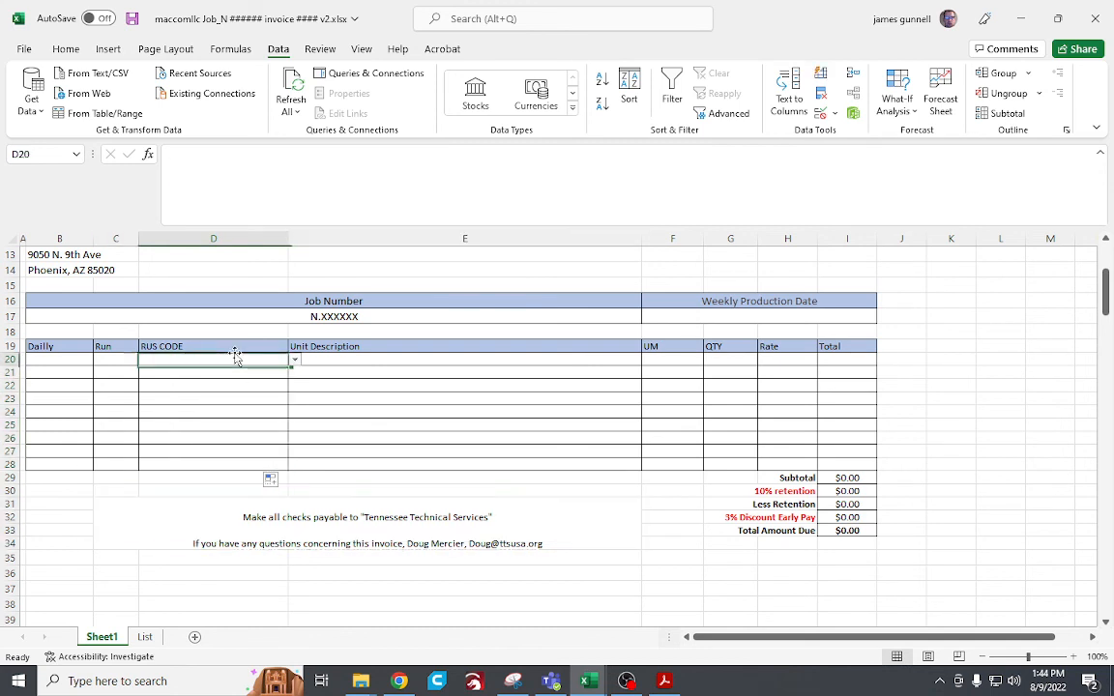
{"action": "left_click_drag", "start_coordinate": [275, 360], "coordinate": [840, 366]}
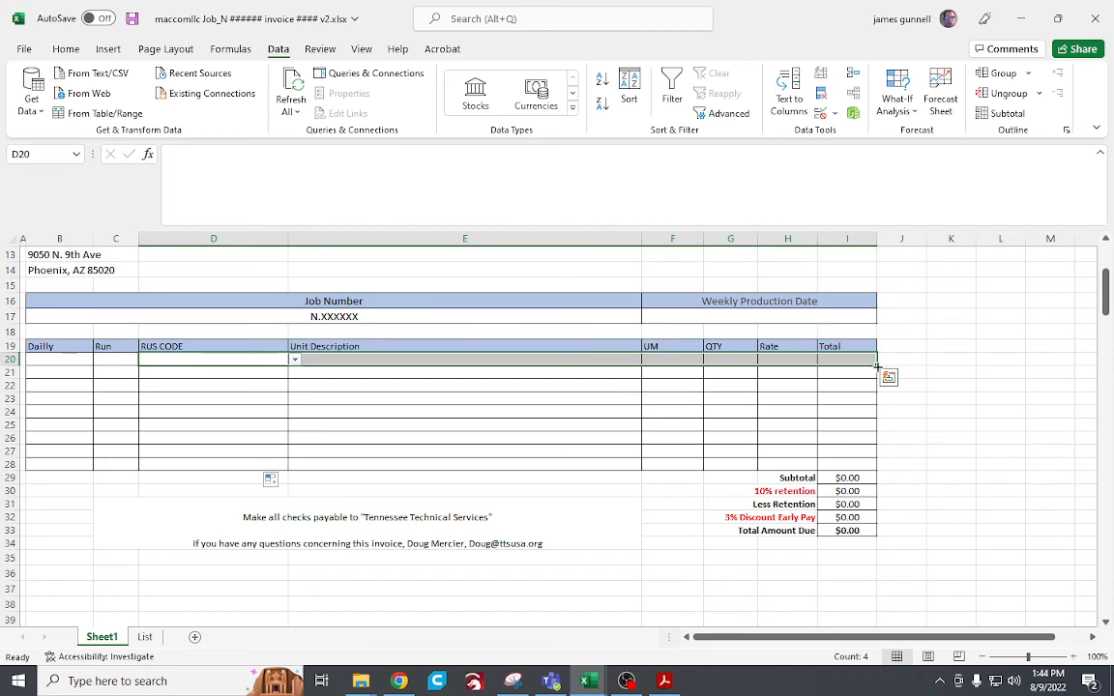
{"action": "left_click_drag", "start_coordinate": [877, 365], "coordinate": [885, 478]}
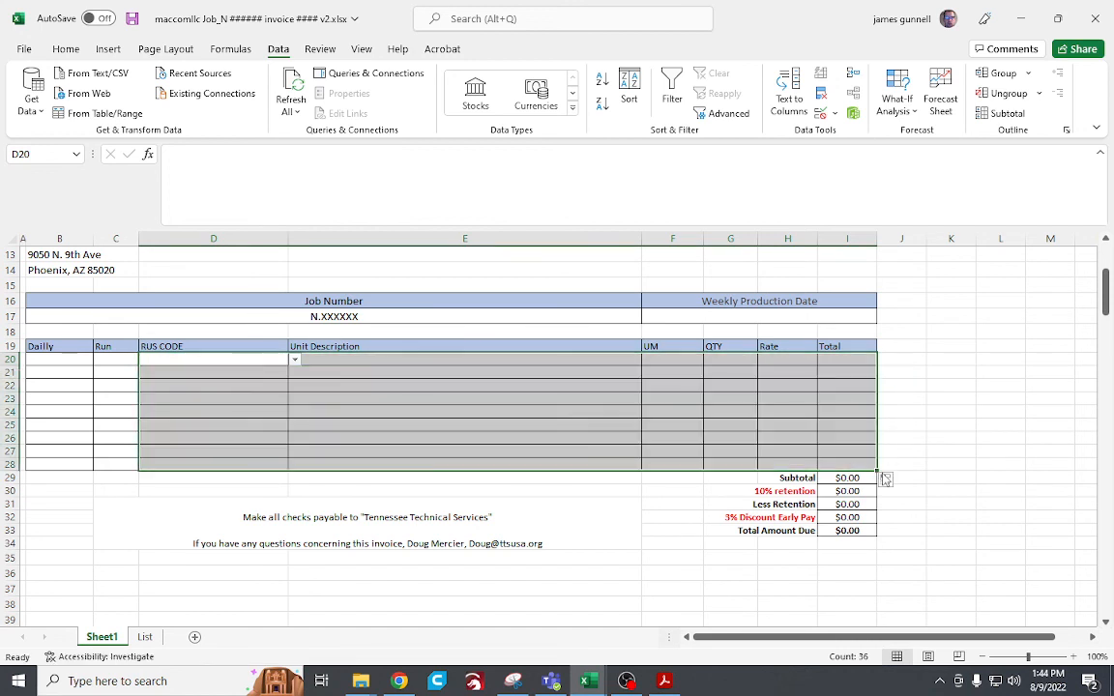
{"action": "left_click", "coordinate": [837, 415]}
Examine the lookup formulas in UM cells F20 to F22 and Unit Description cell E20.
{"action": "left_click", "coordinate": [686, 360]}
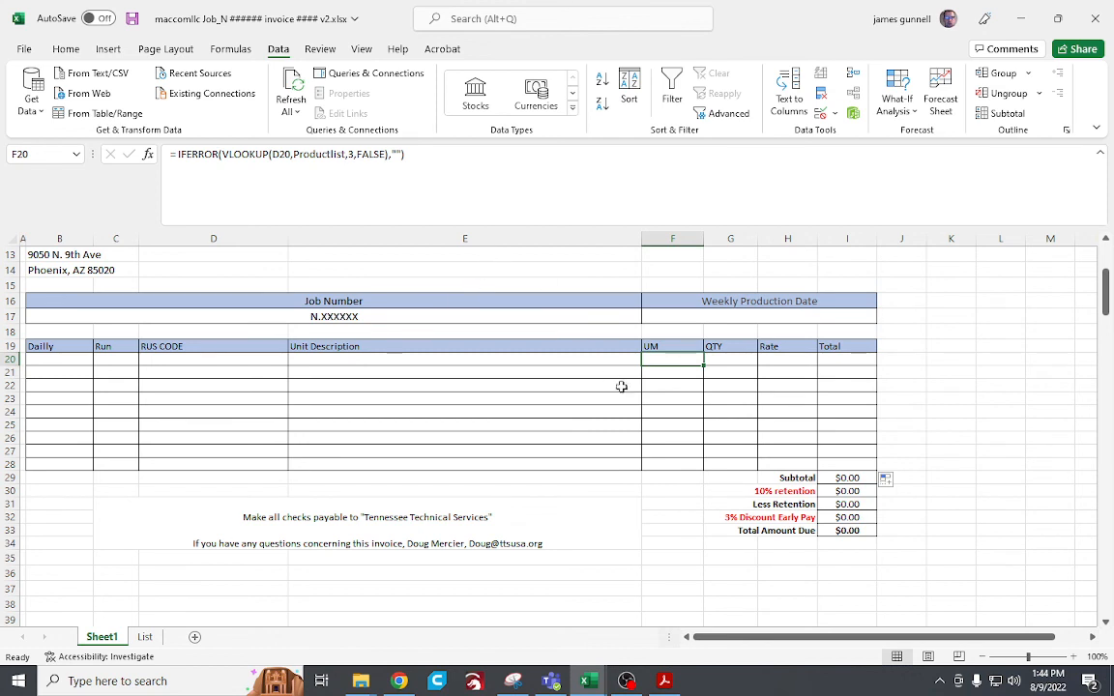
{"action": "left_click", "coordinate": [677, 371]}
{"action": "left_click", "coordinate": [684, 386]}
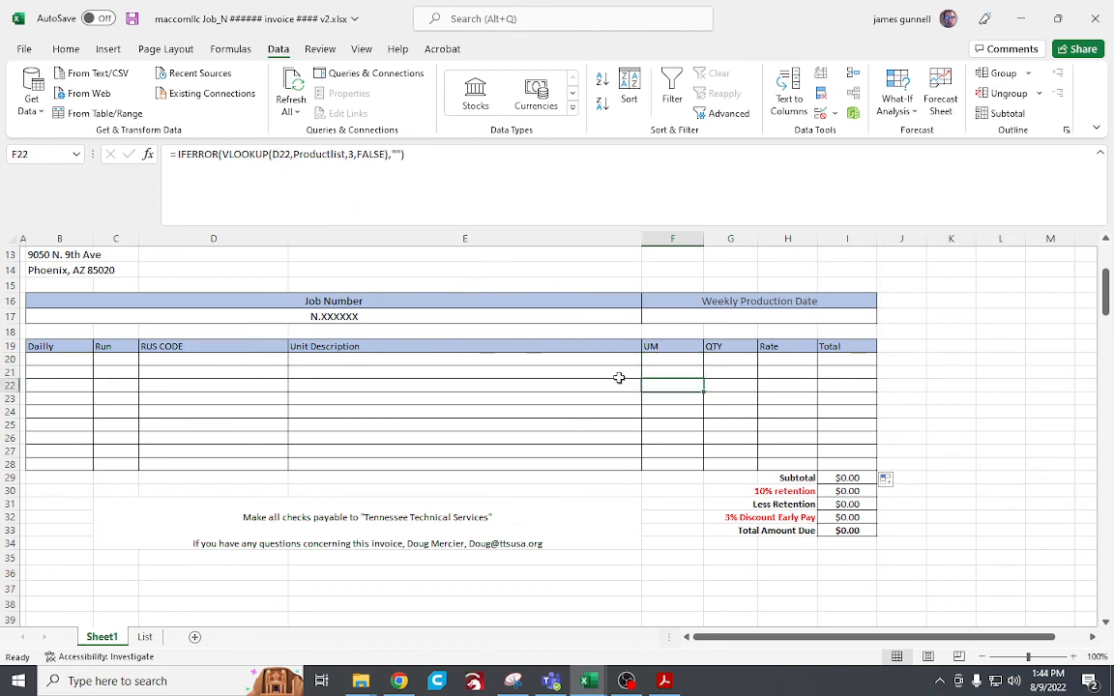
{"action": "left_click", "coordinate": [578, 359]}
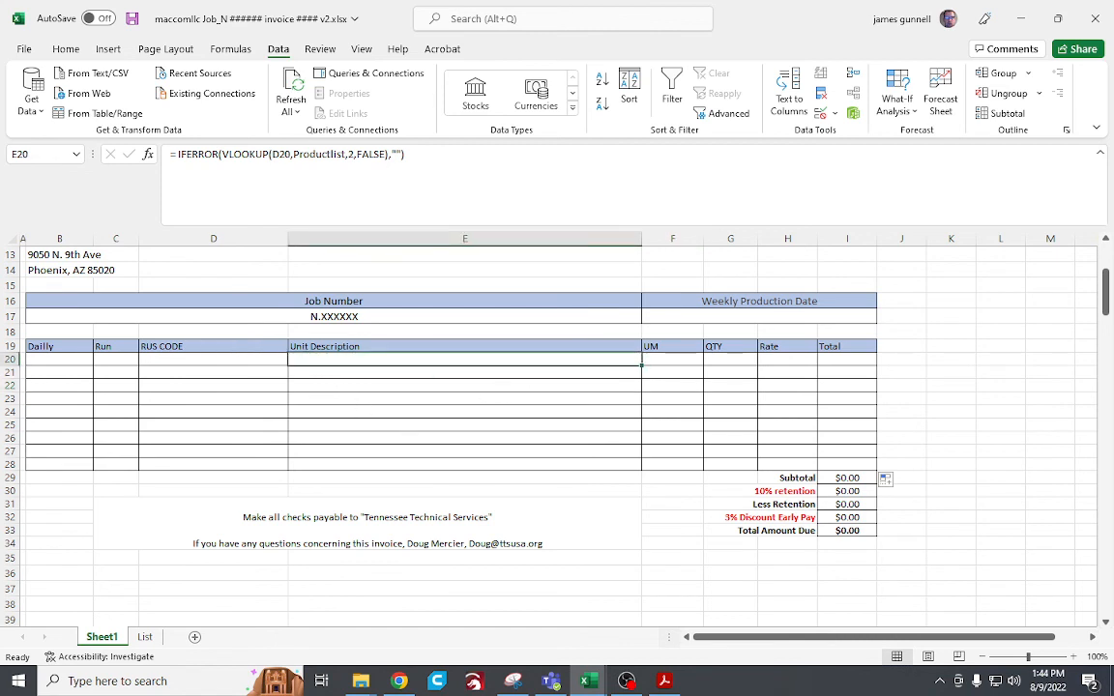
{"action": "key", "text": "alt+Tab"}
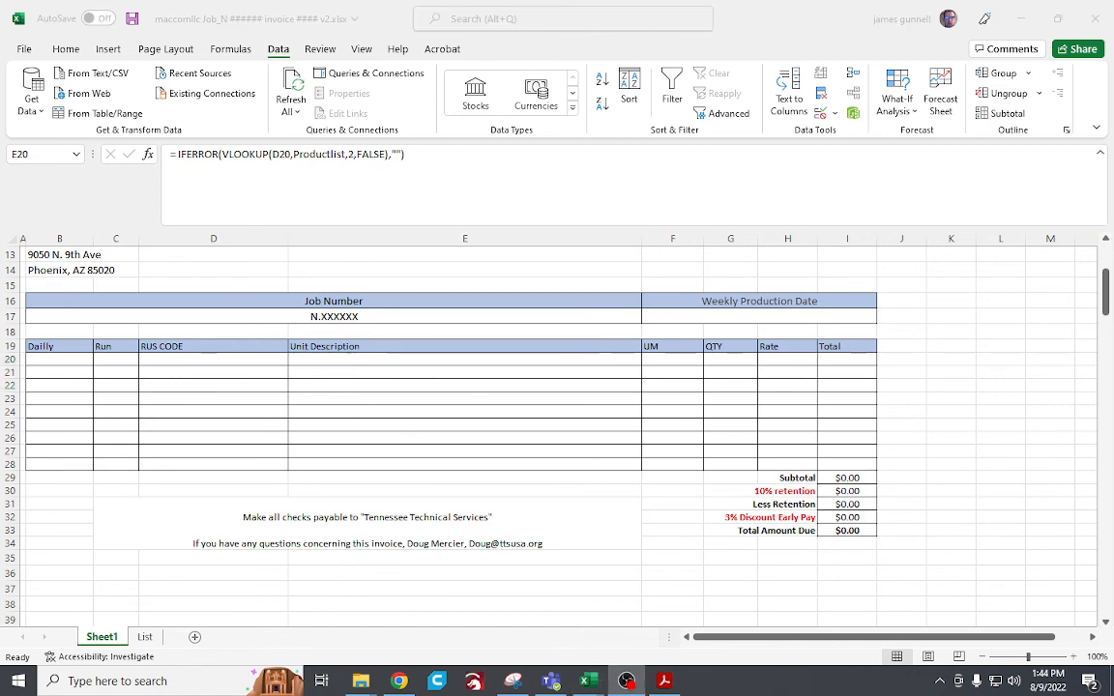